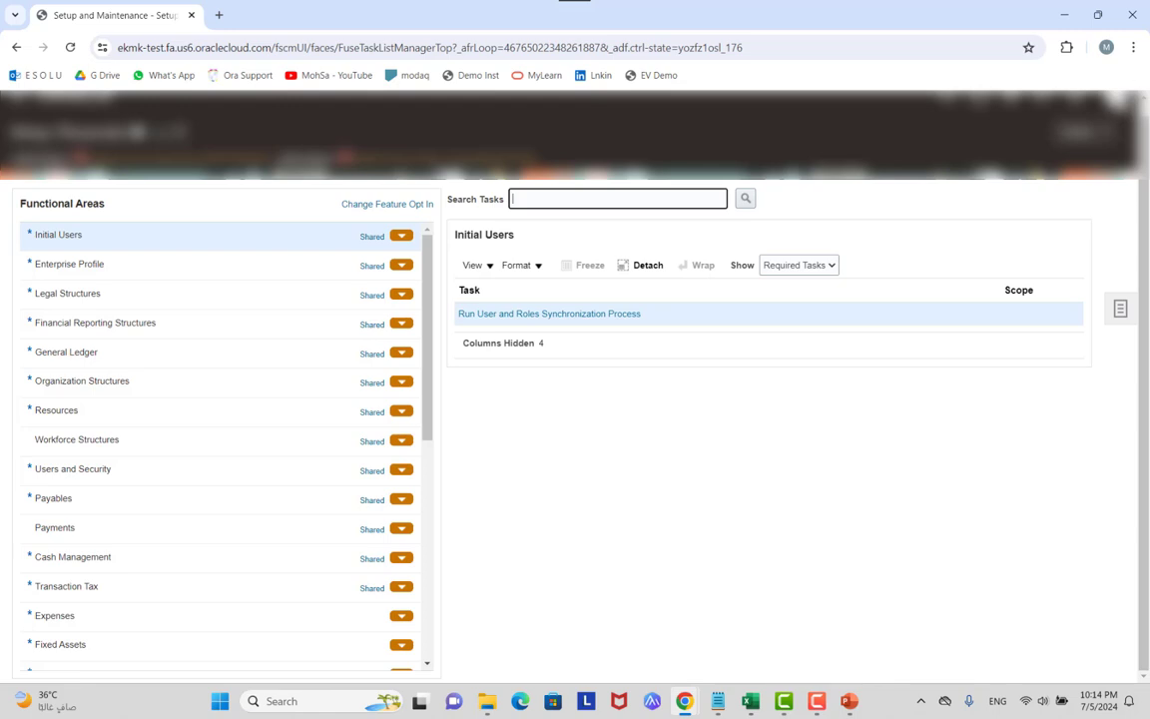
From Setup and Maintenance, search tasks for 'manage work' and open Manage Workflow Rules in Spreadsheet.
left_click(975, 145)
left_click(882, 320)
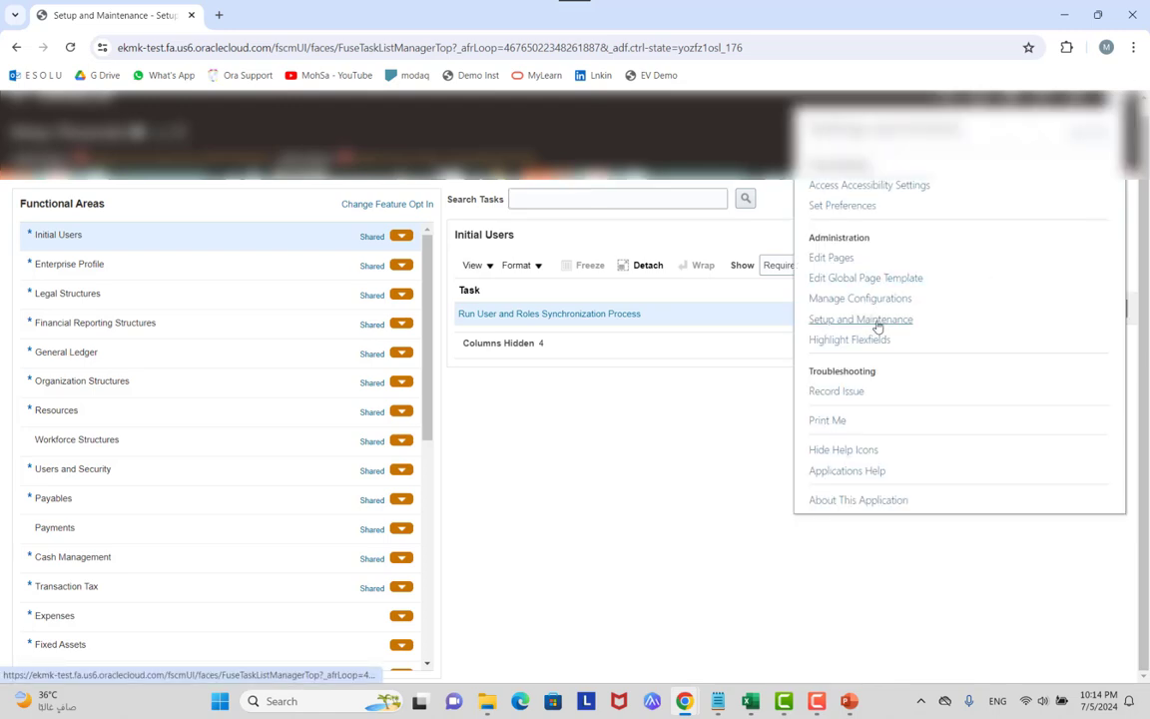
left_click(643, 204)
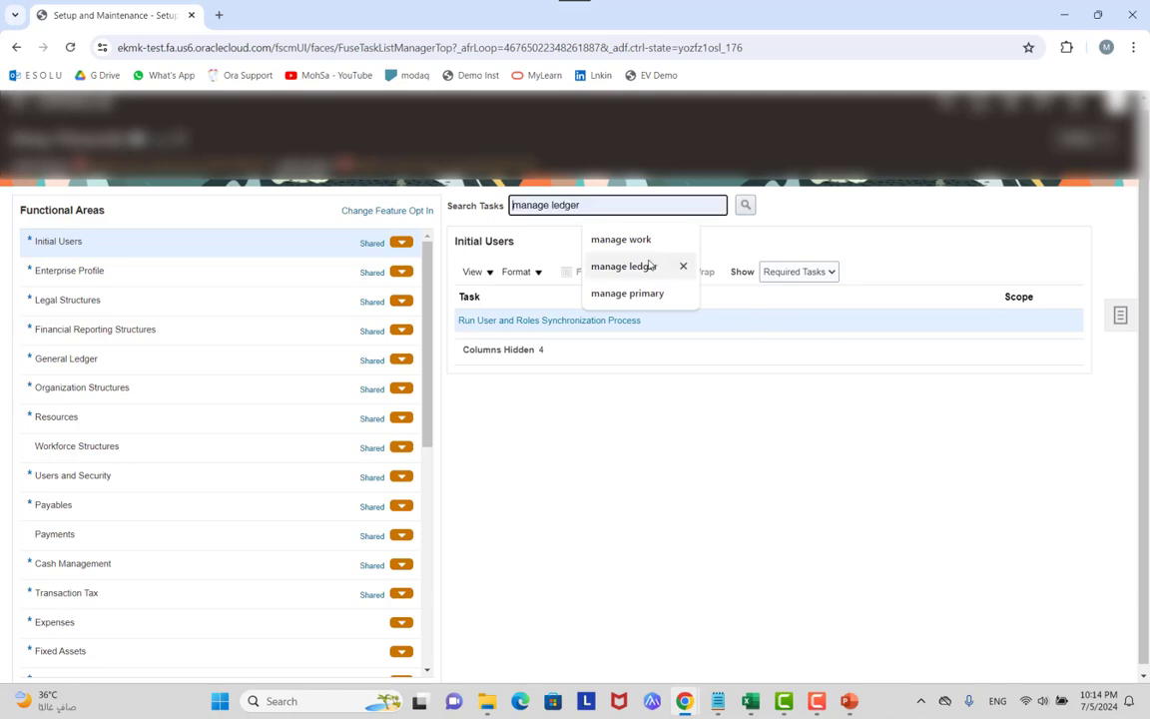
left_click(635, 240)
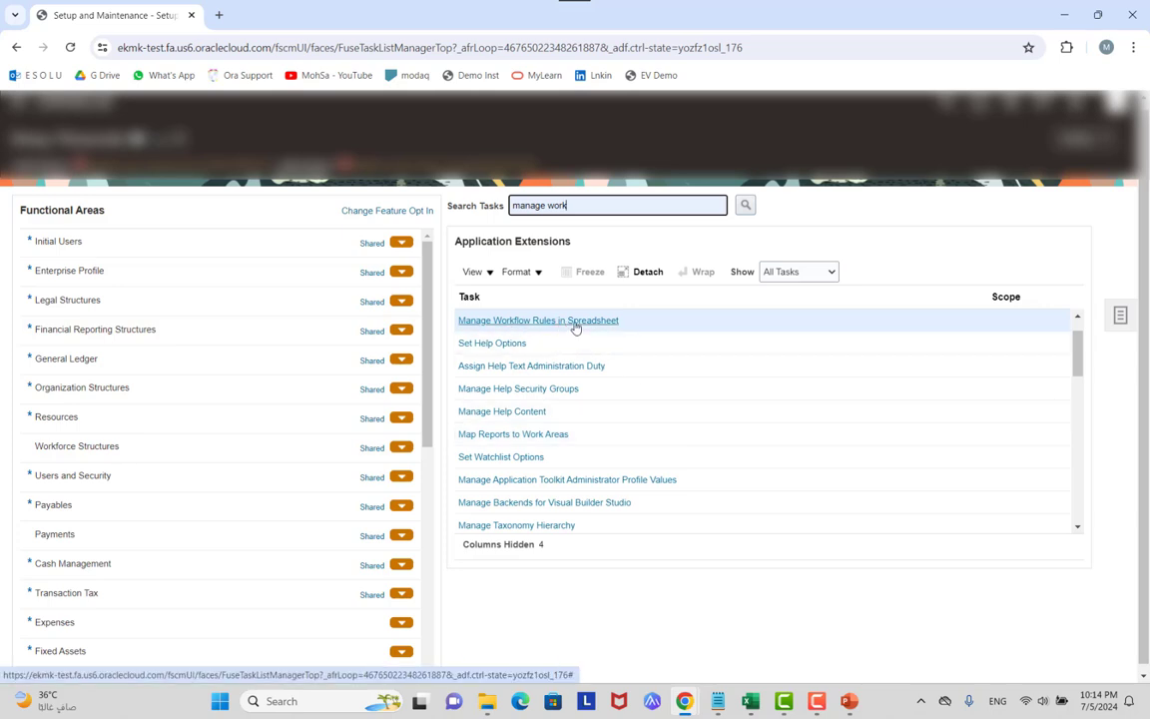
left_click(575, 327)
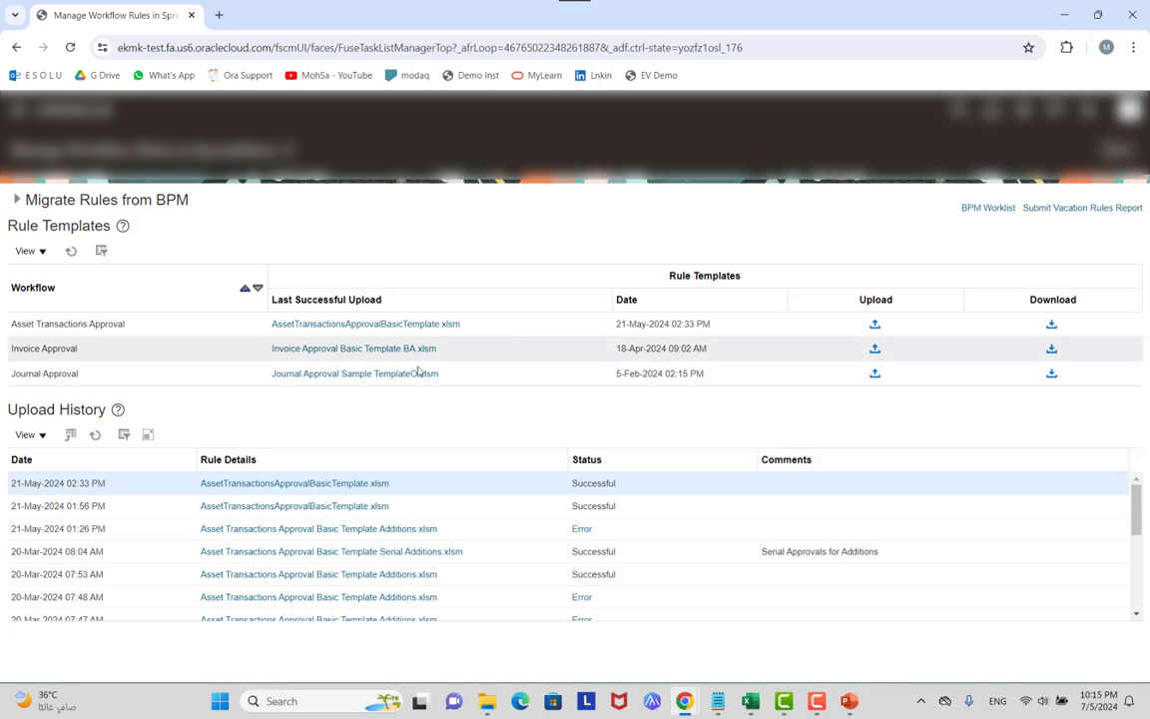
Download the Journal Approval Basic Template and show the browser's recent downloads.
left_click(1052, 377)
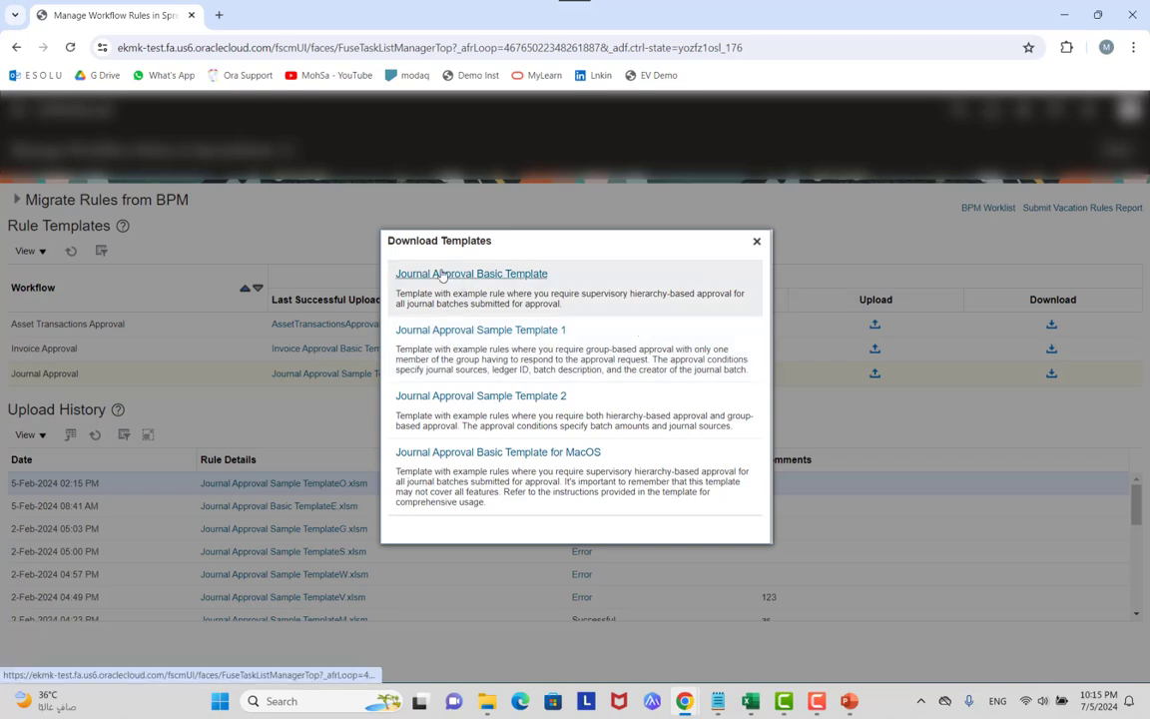
left_click(477, 272)
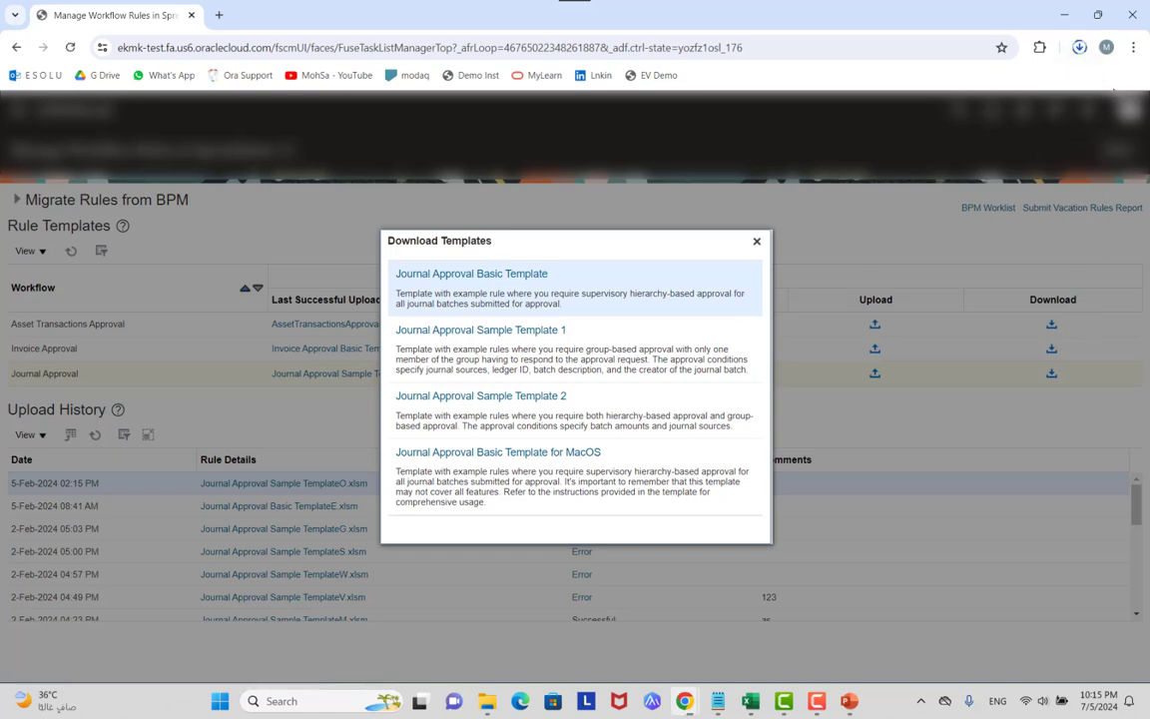
left_click(757, 241)
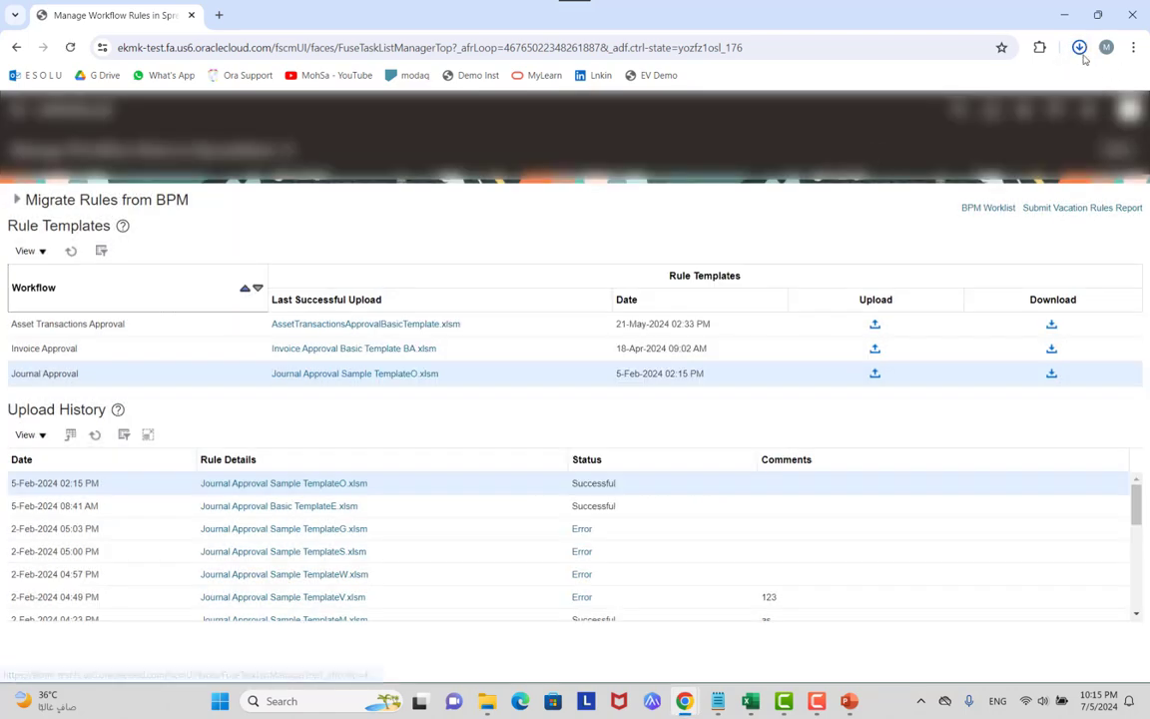
left_click(1079, 47)
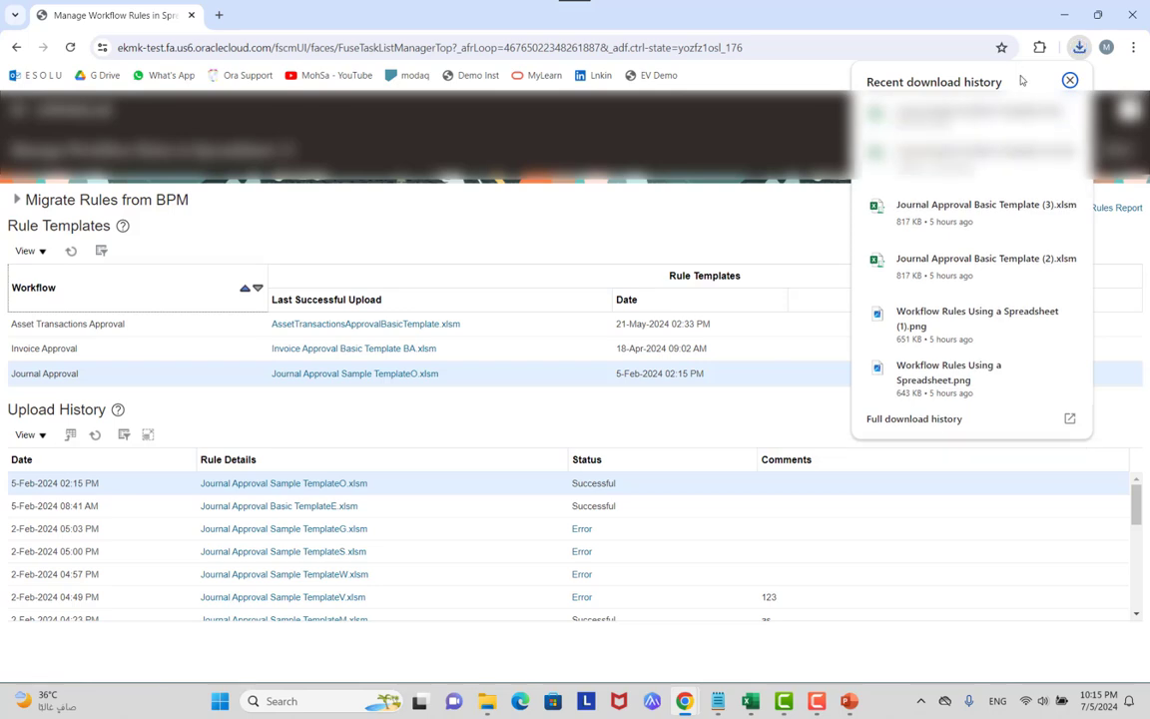
Unblock the downloaded Journal Approval Basic Template in its file Properties and apply it.
left_click(949, 105)
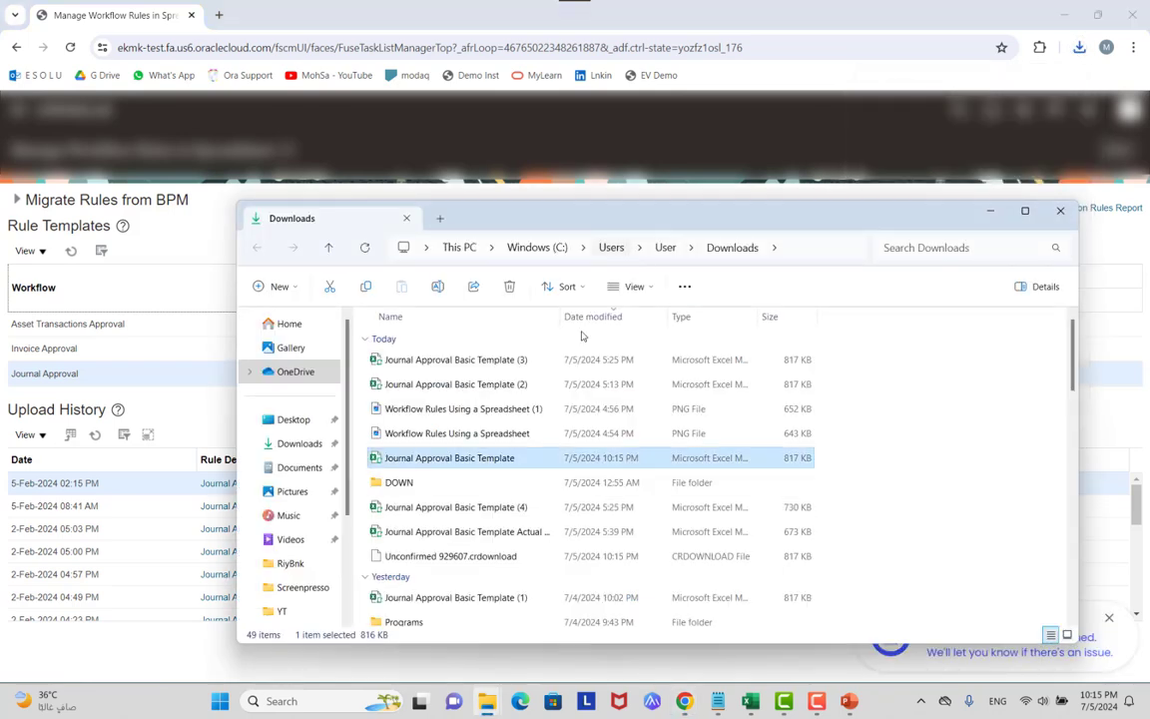
right_click(486, 460)
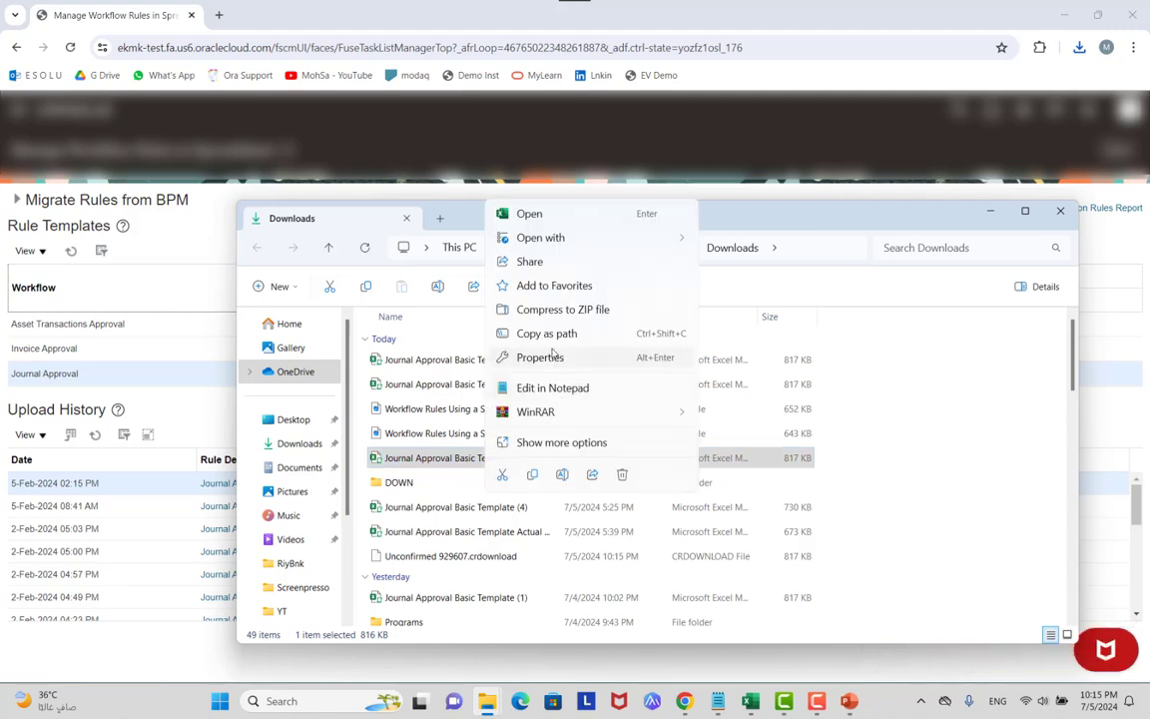
left_click(544, 356)
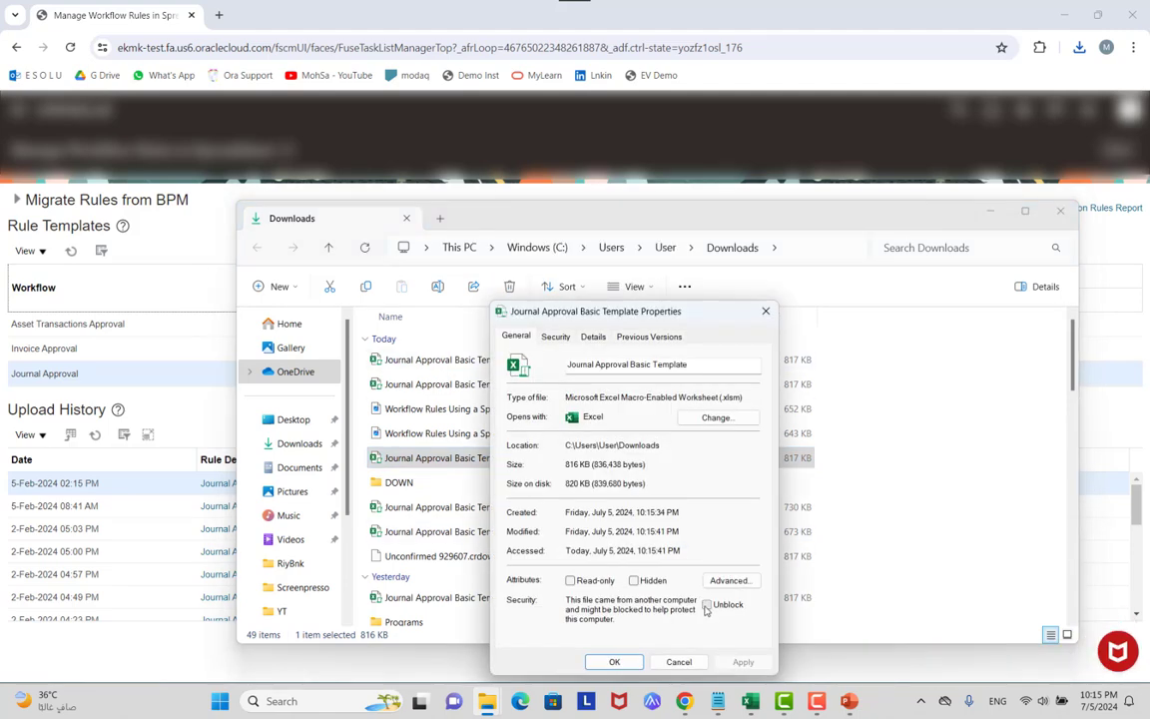
left_click(706, 604)
left_click(743, 662)
left_click(614, 662)
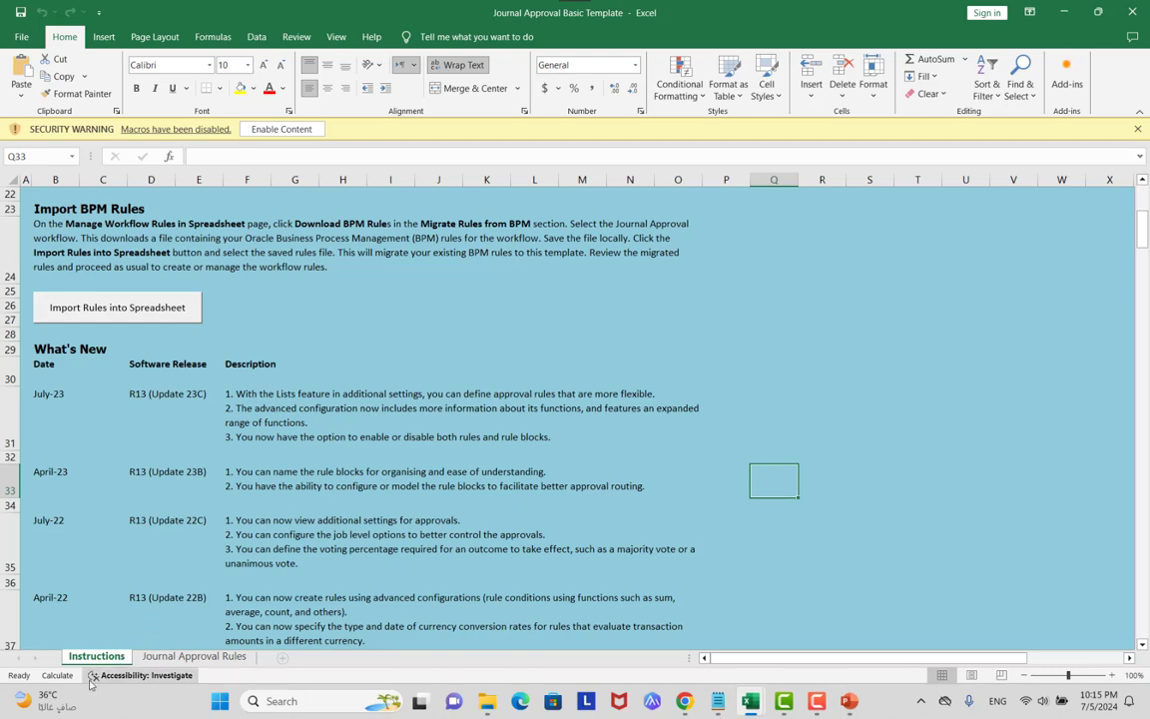
Switch to the Journal Approval Rules sheet and enable the workbook's macros.
scroll(222, 398, "down", 5)
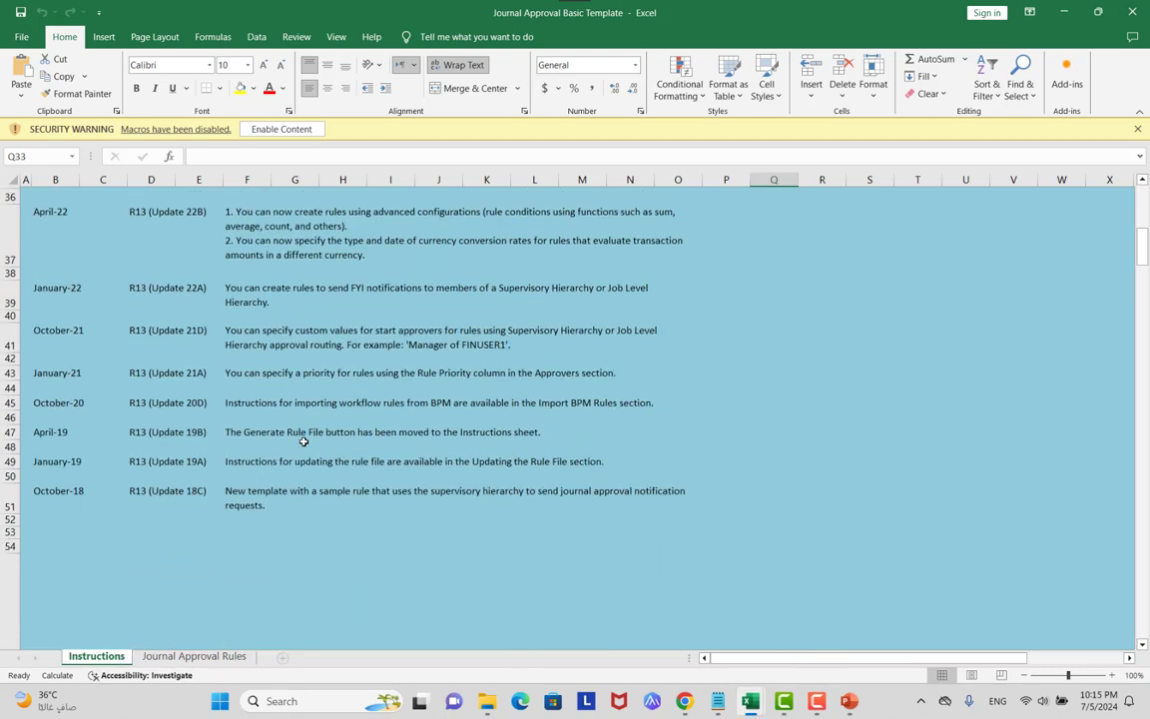
scroll(300, 429, "up", 8)
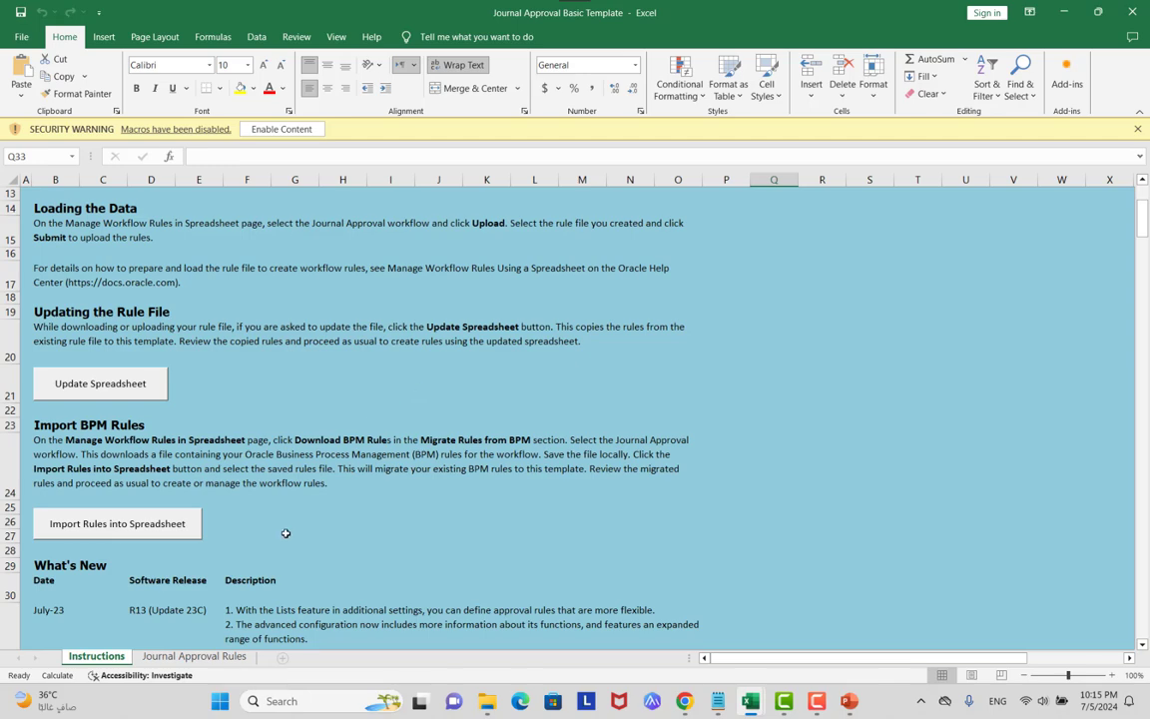
left_click(213, 654)
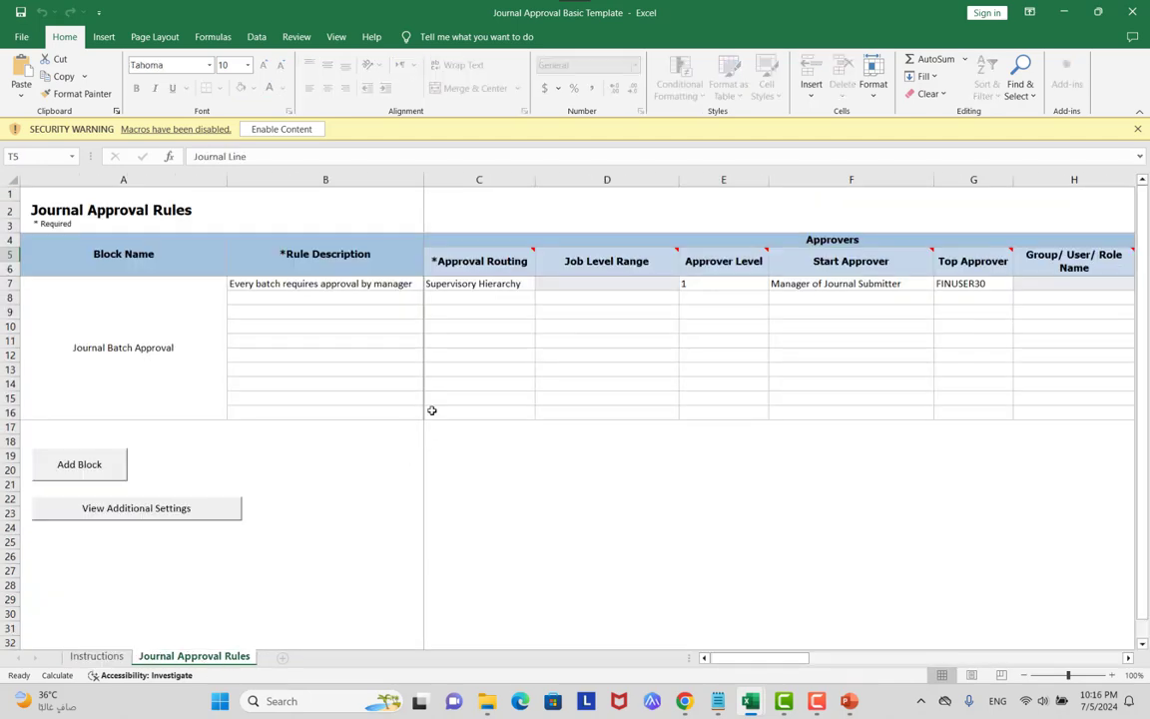
left_click(269, 129)
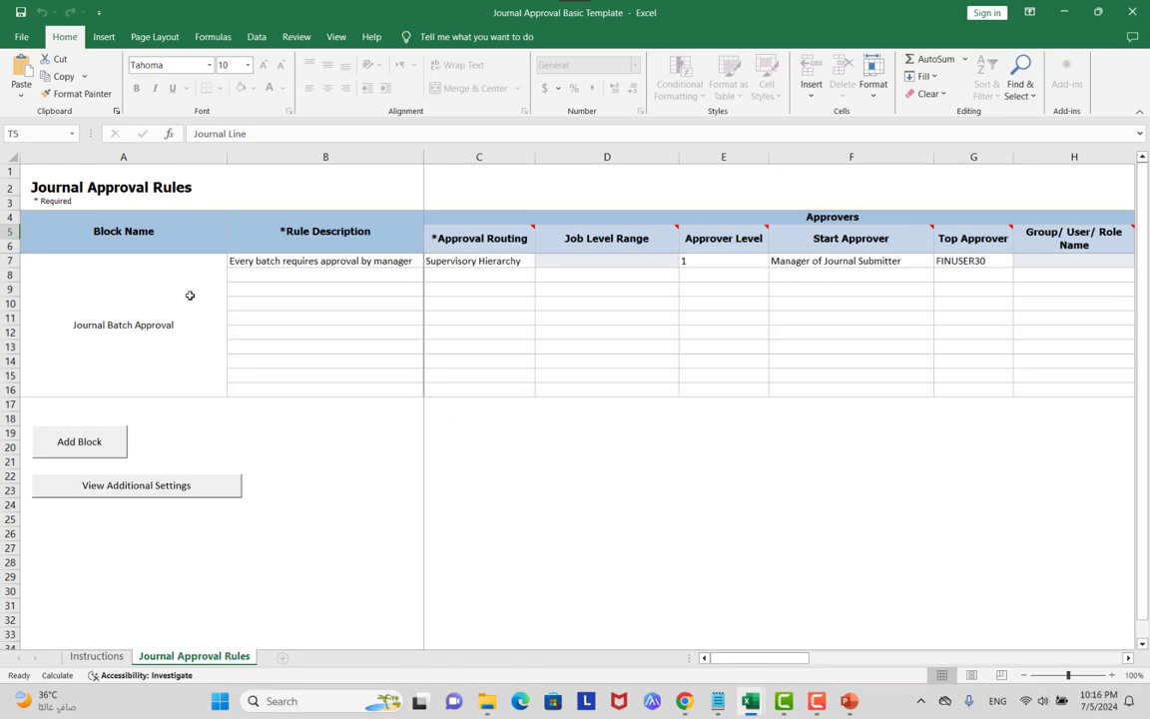
key("alt+Tab")
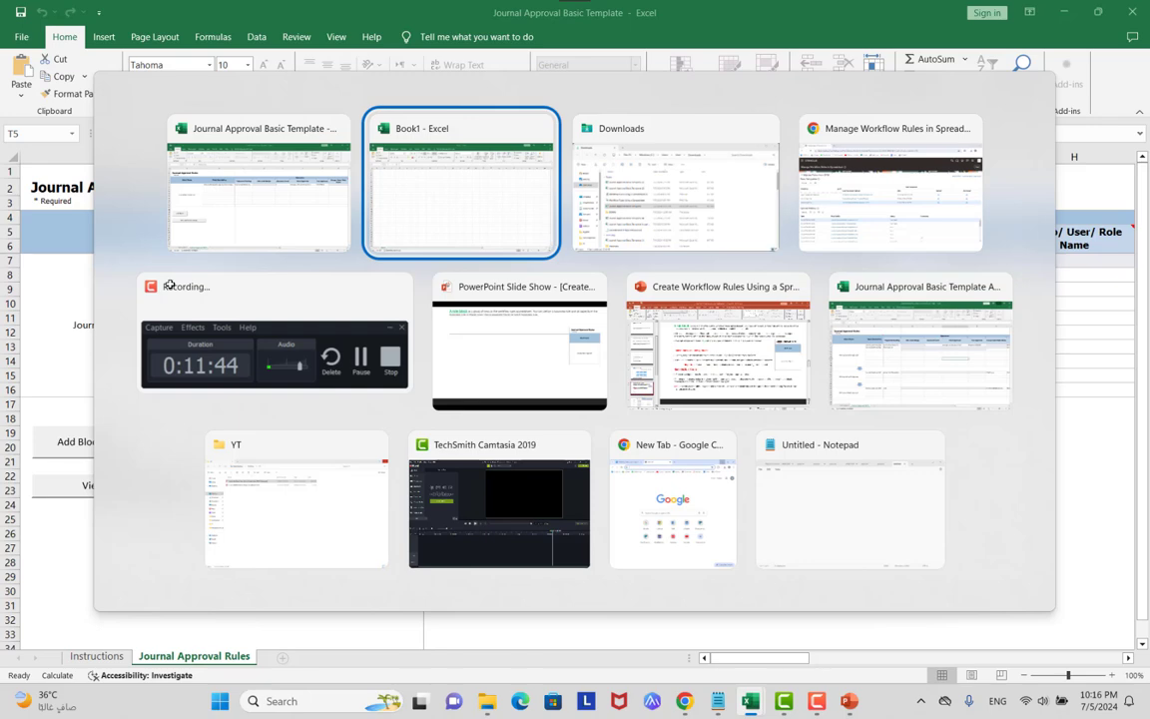
key("Tab")
key("Tab")
key("Tab")
key("Tab")
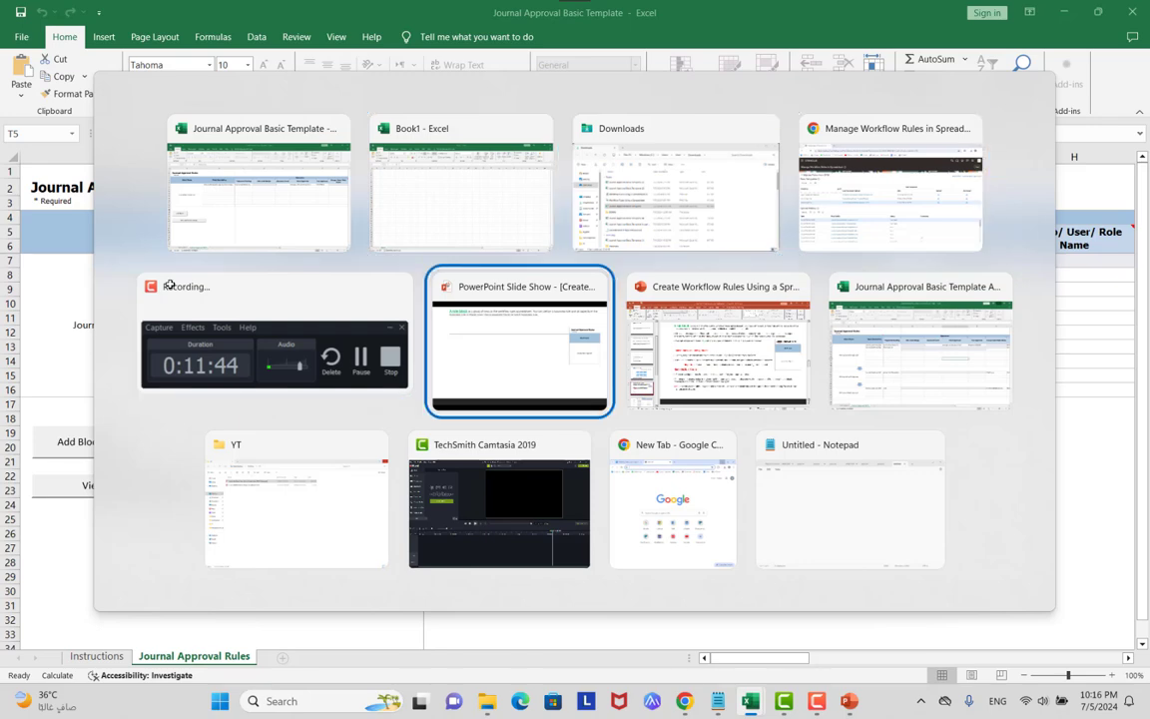
key("Tab")
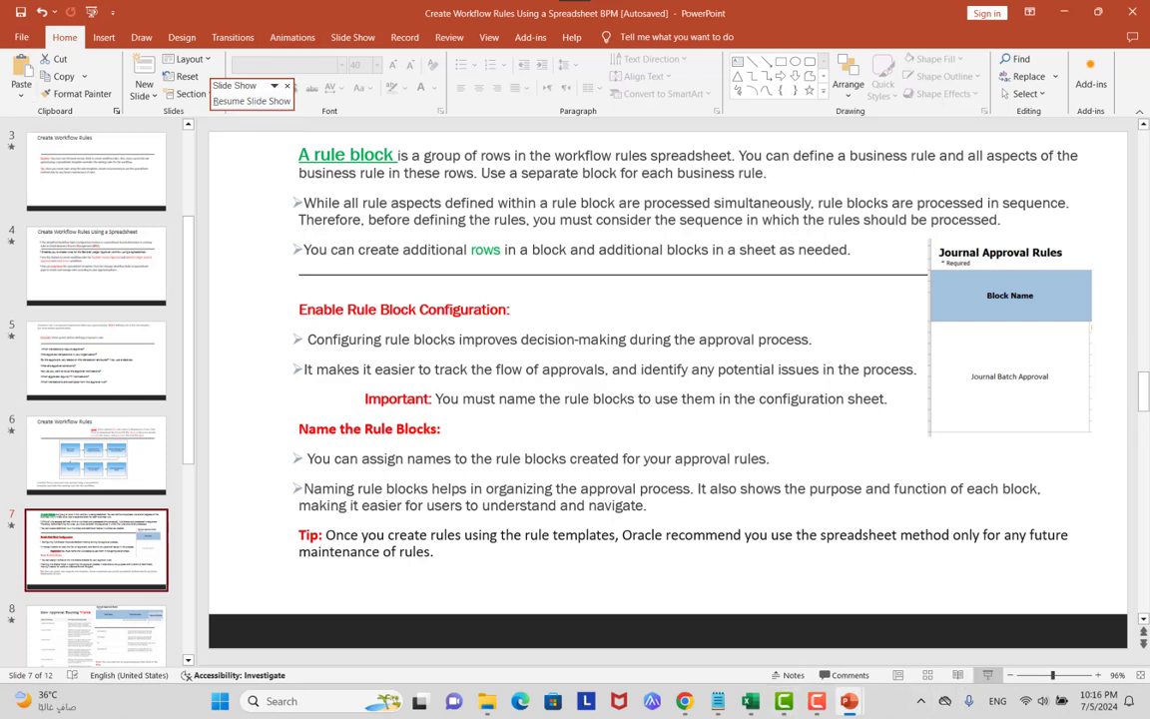
key("Tab")
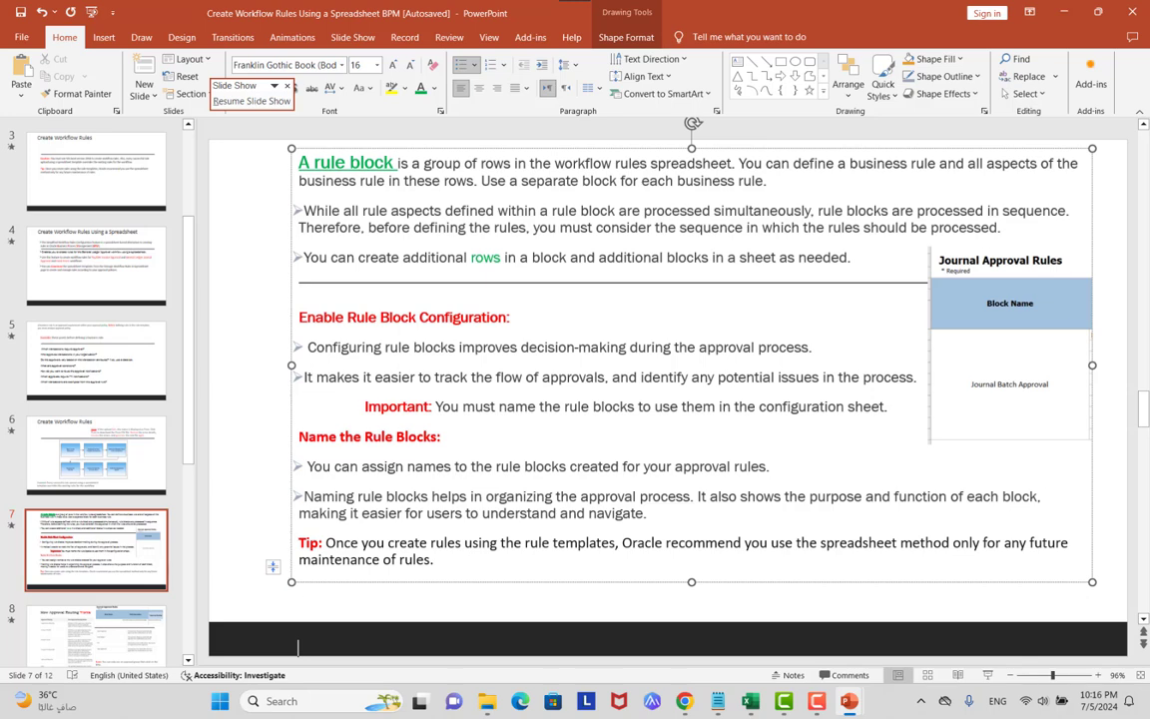
key("alt+Tab")
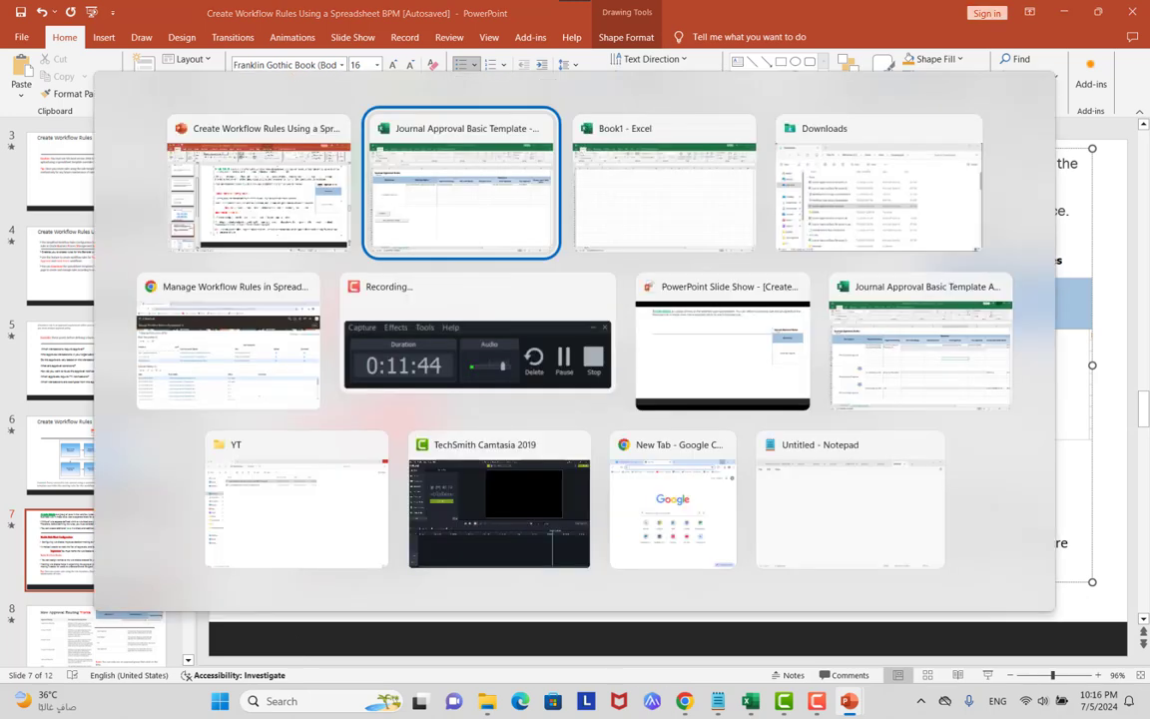
key("alt+Tab")
key("alt+Tab")
key("alt+Tab")
key("alt+Tab")
key("alt+Tab")
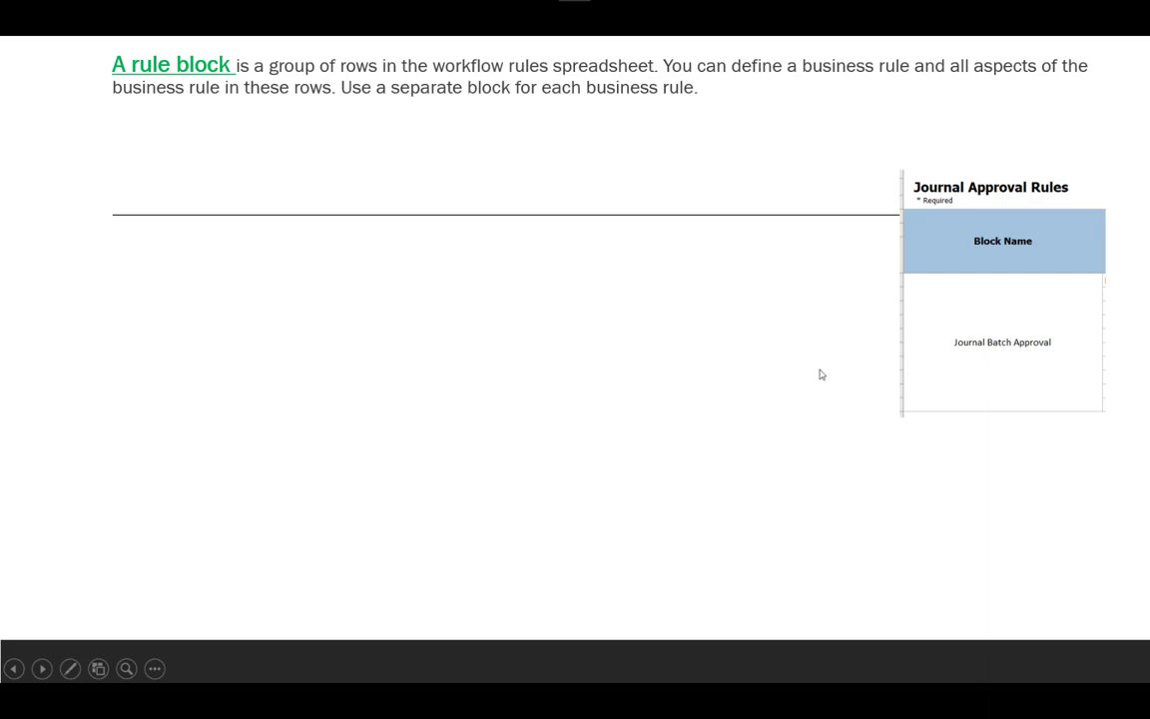
key("alt+Tab")
key("Tab")
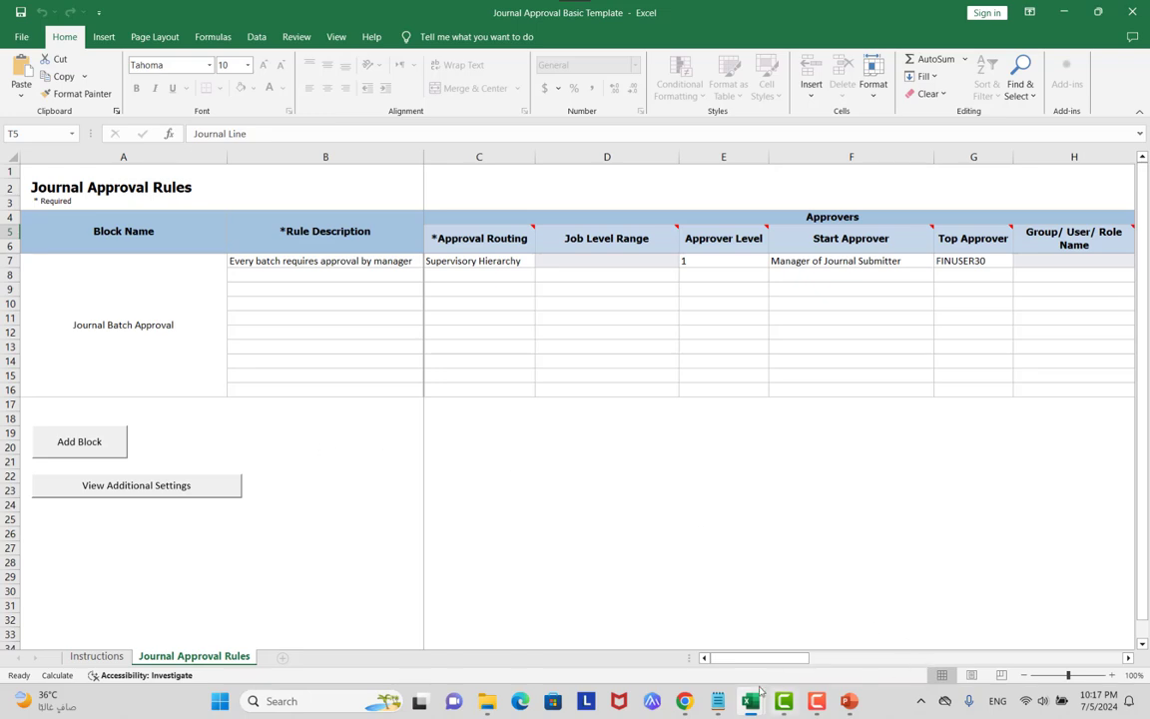
In Book1, finish C2 as 'my business case GL Je Approv 3 level of approvals' and autofit column C.
mouse_move(754, 702)
left_click(746, 598)
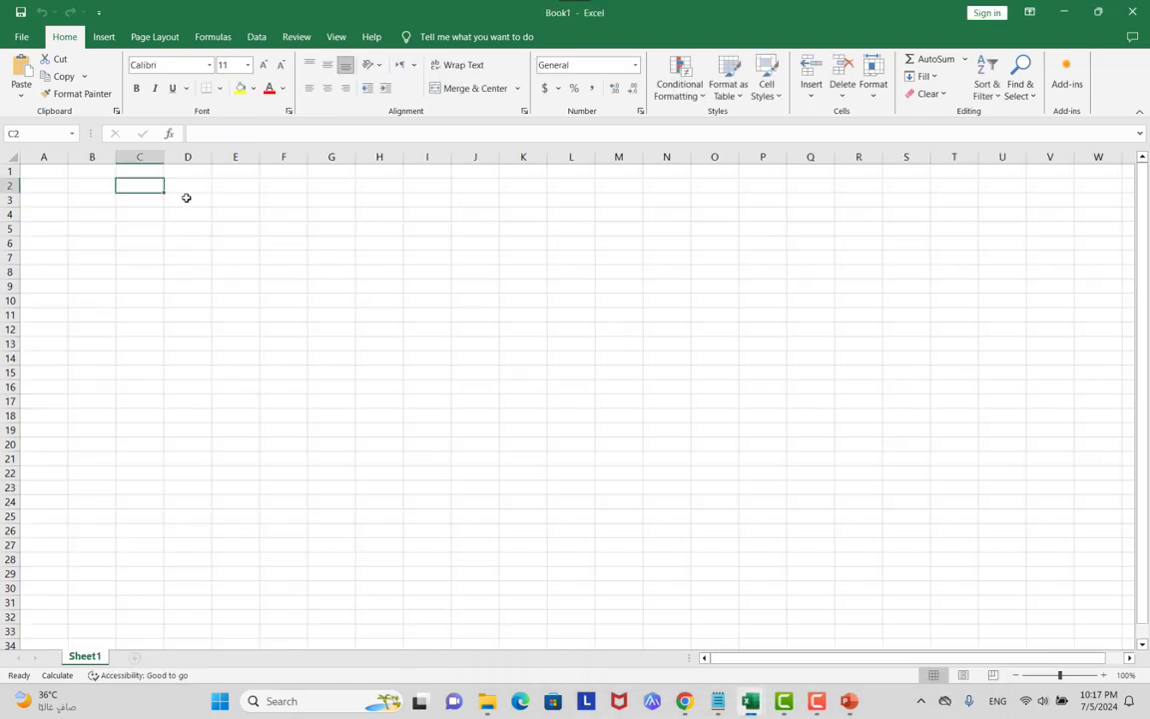
type("in")
key("BackSpace")
key("BackSpace")
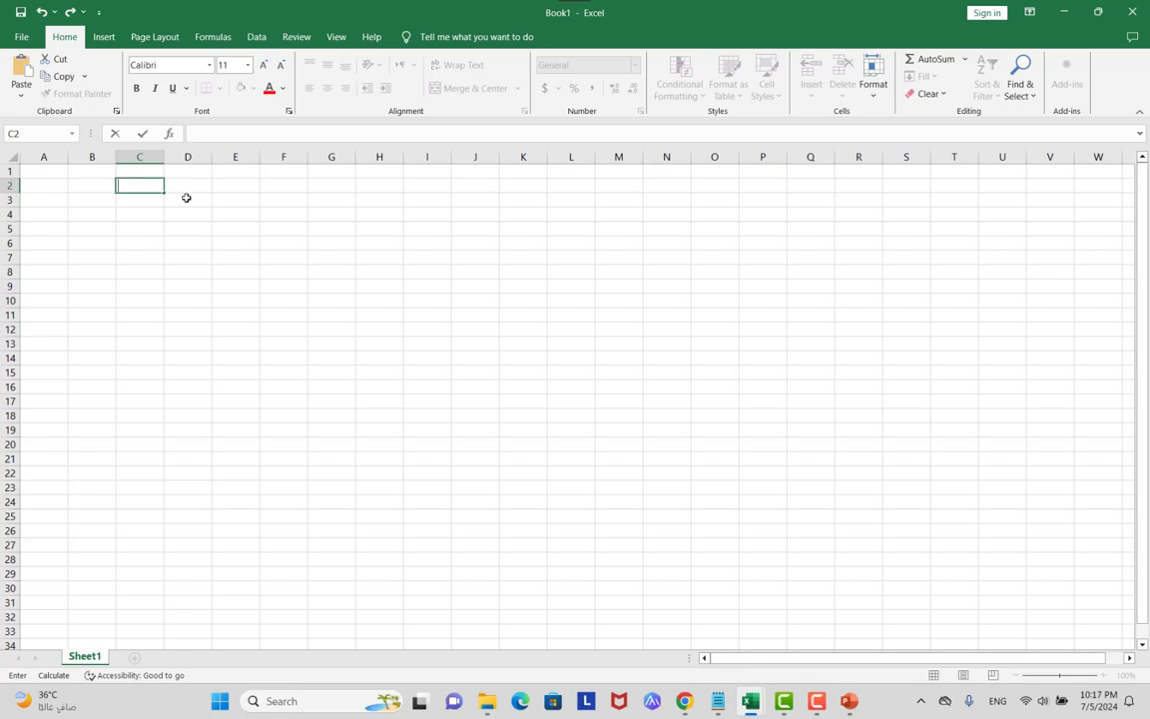
type("my business ca")
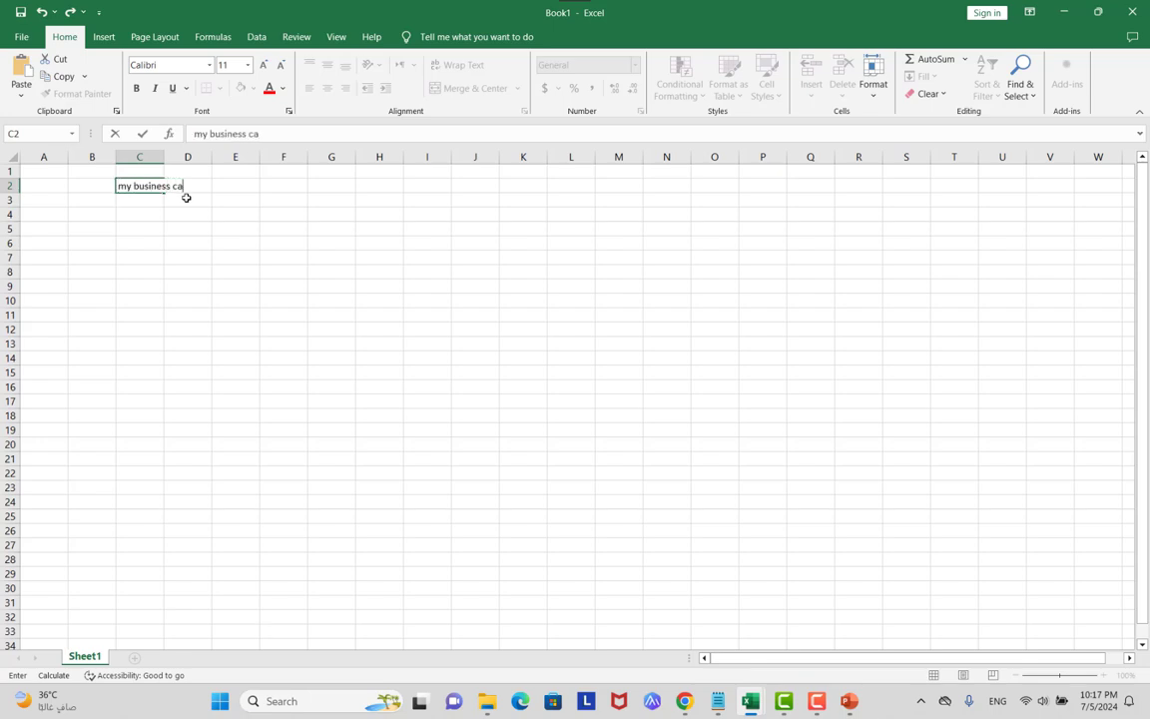
type("se GL Je Approval")
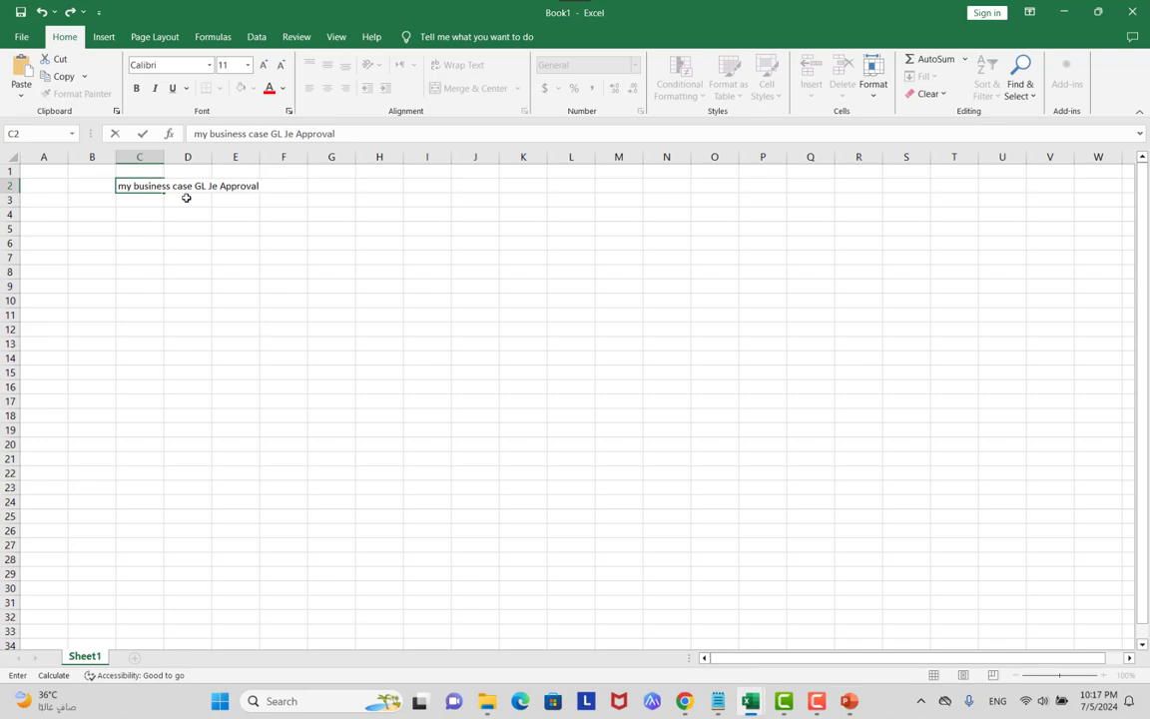
type("3 level of approvale")
key("BackSpace")
type("s")
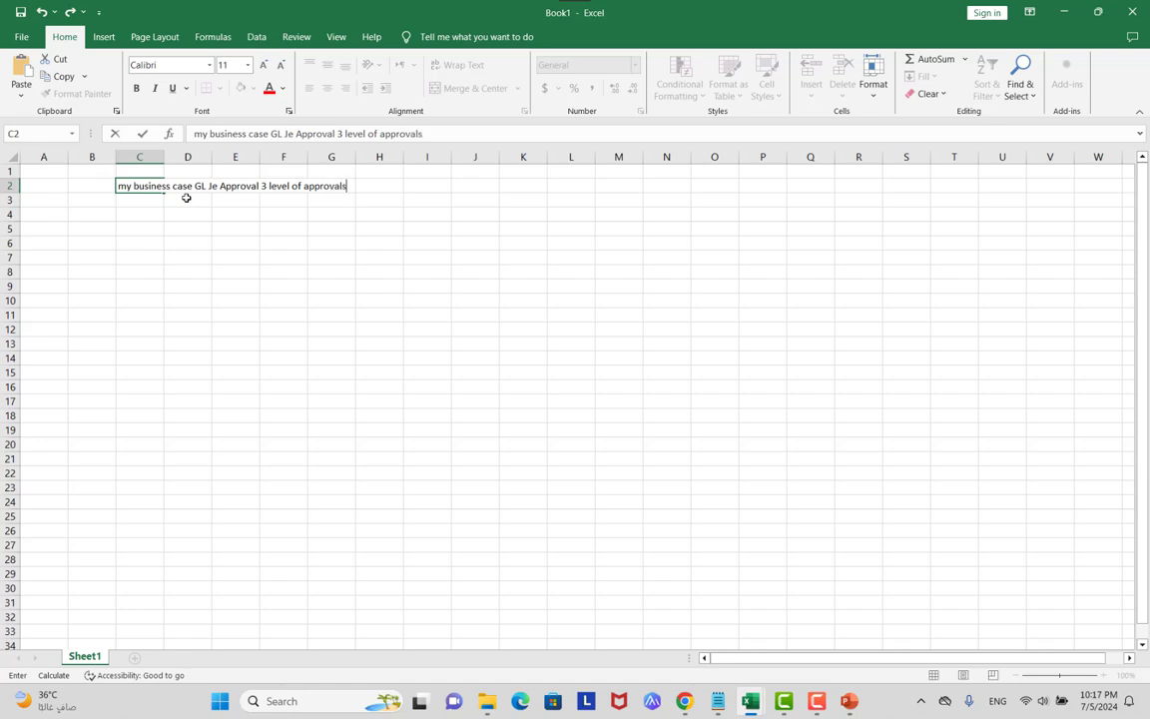
key("Return")
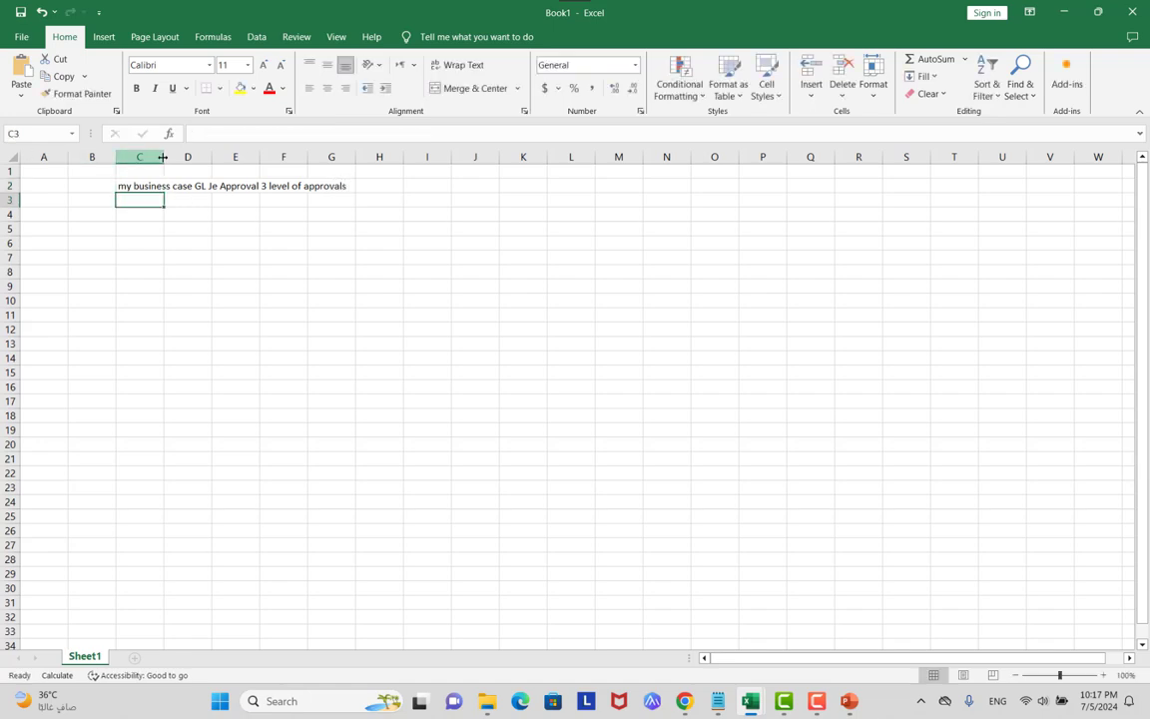
double_click(164, 157)
Note '1 submiter will submit the je for approval' in D3 and autofit column D.
left_click(365, 201)
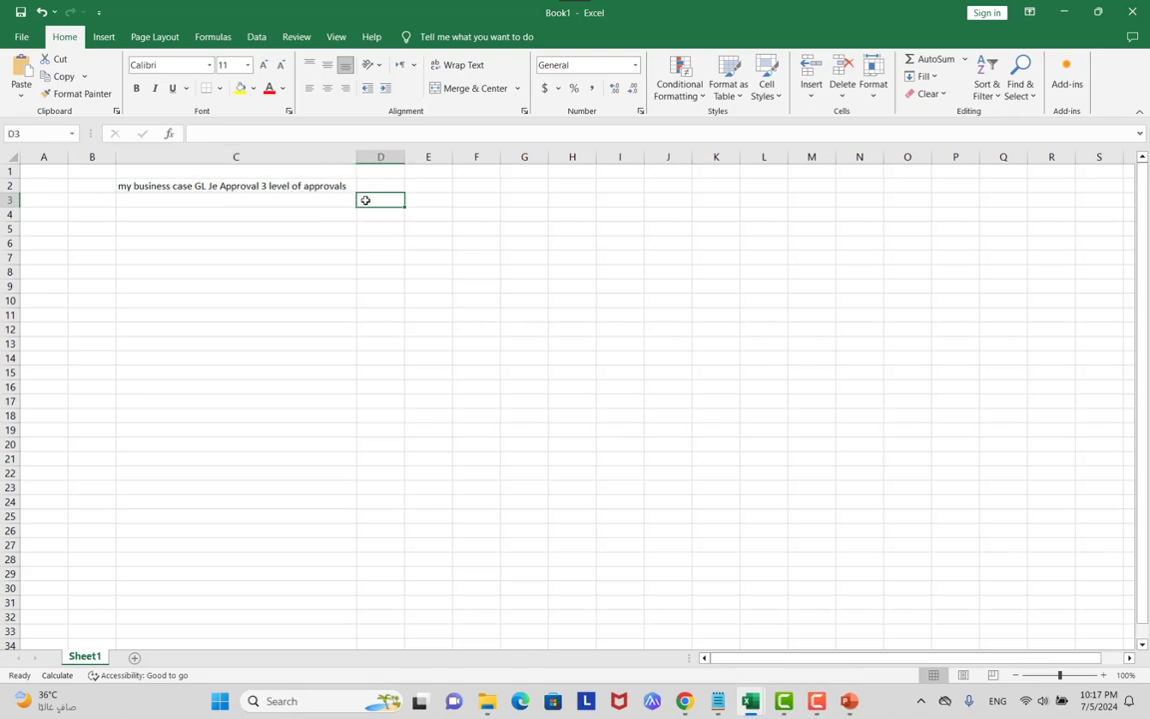
key("alt+Tab")
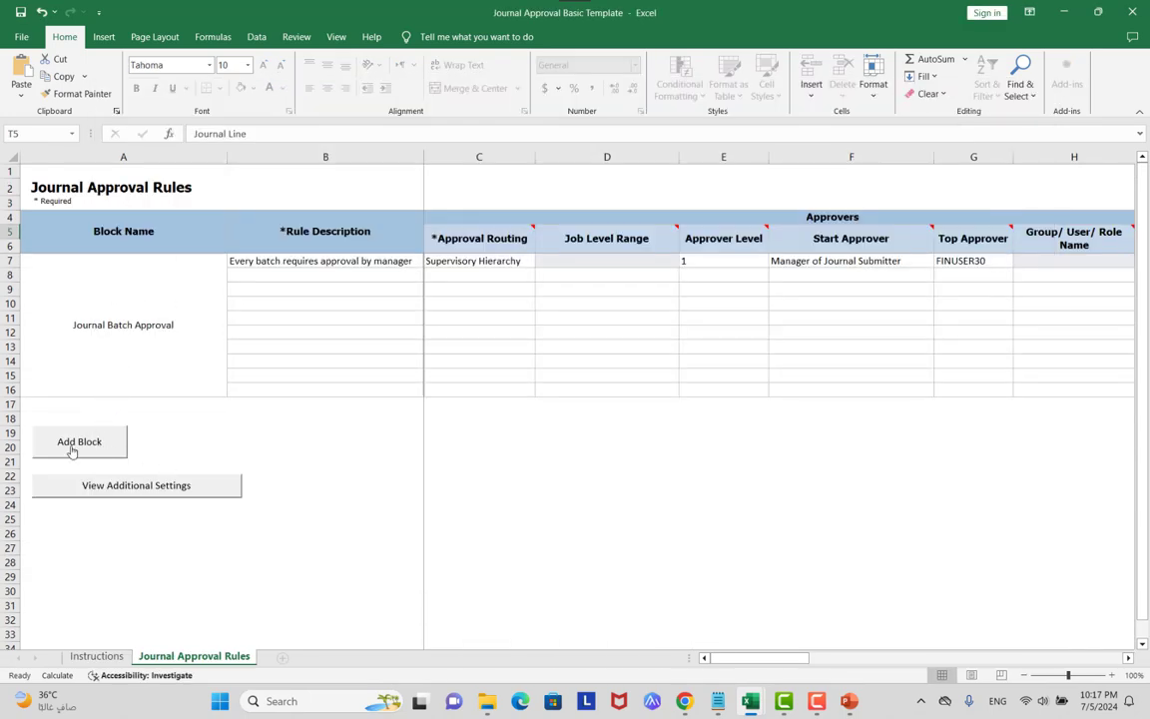
key("alt+Tab")
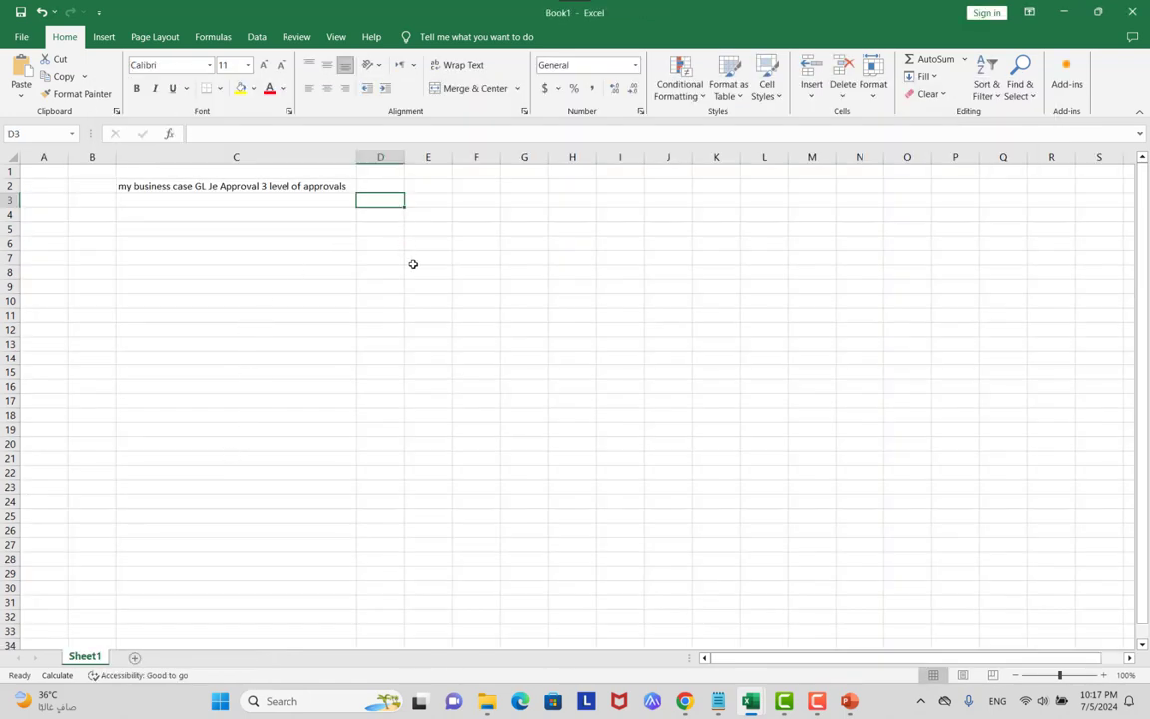
type("1 submiter")
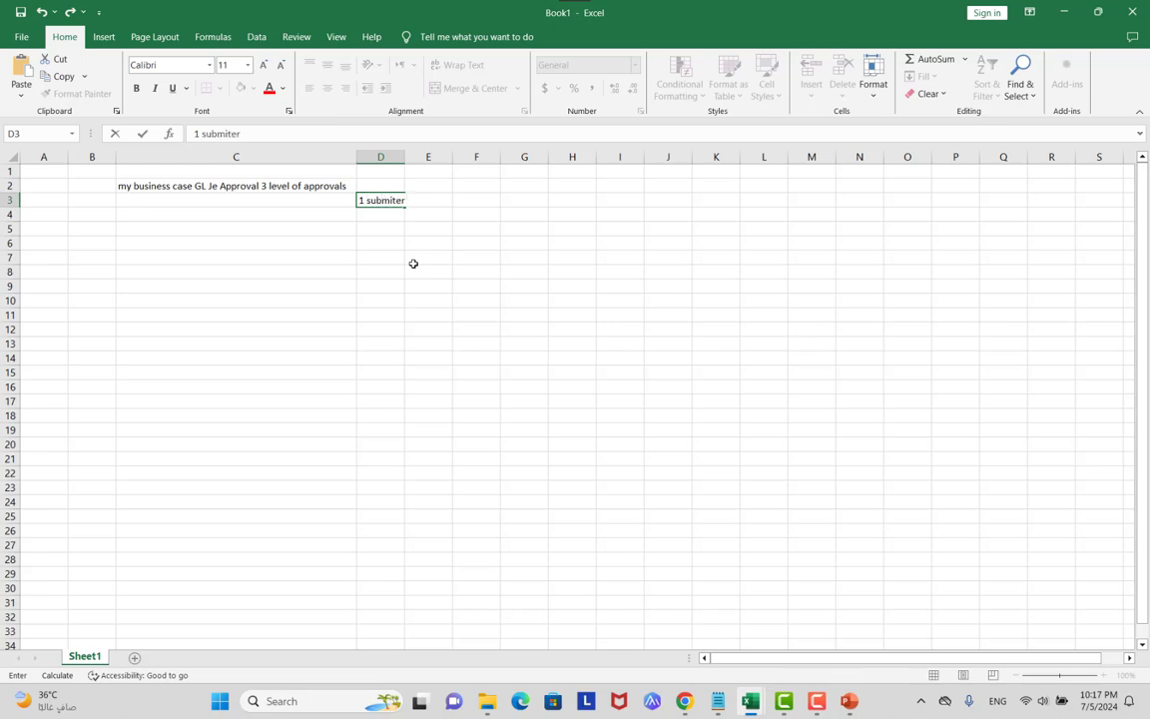
type(" will submit the je")
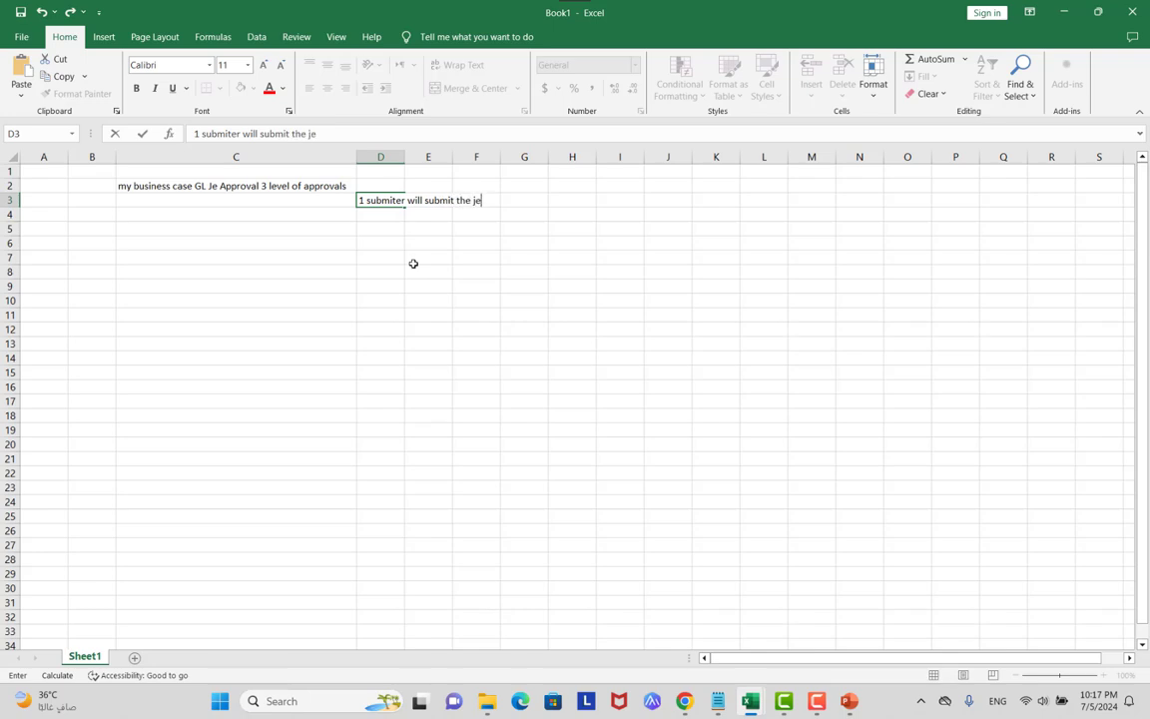
type(" for approval")
double_click(410, 166)
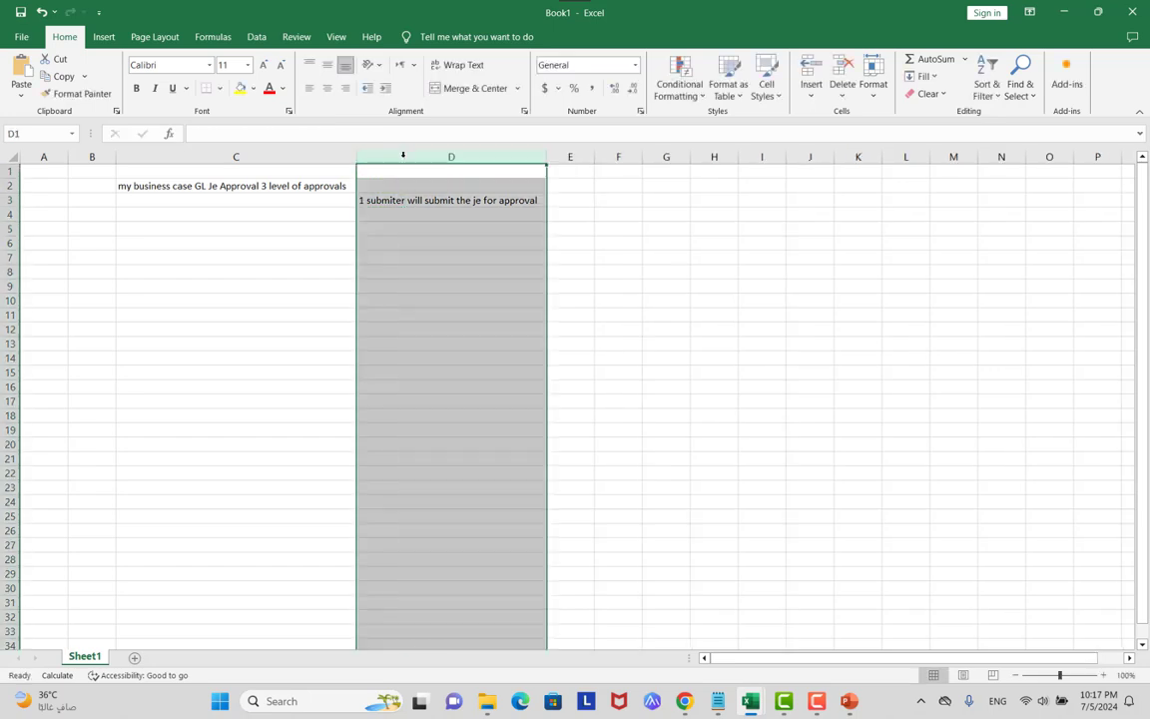
left_click(573, 205)
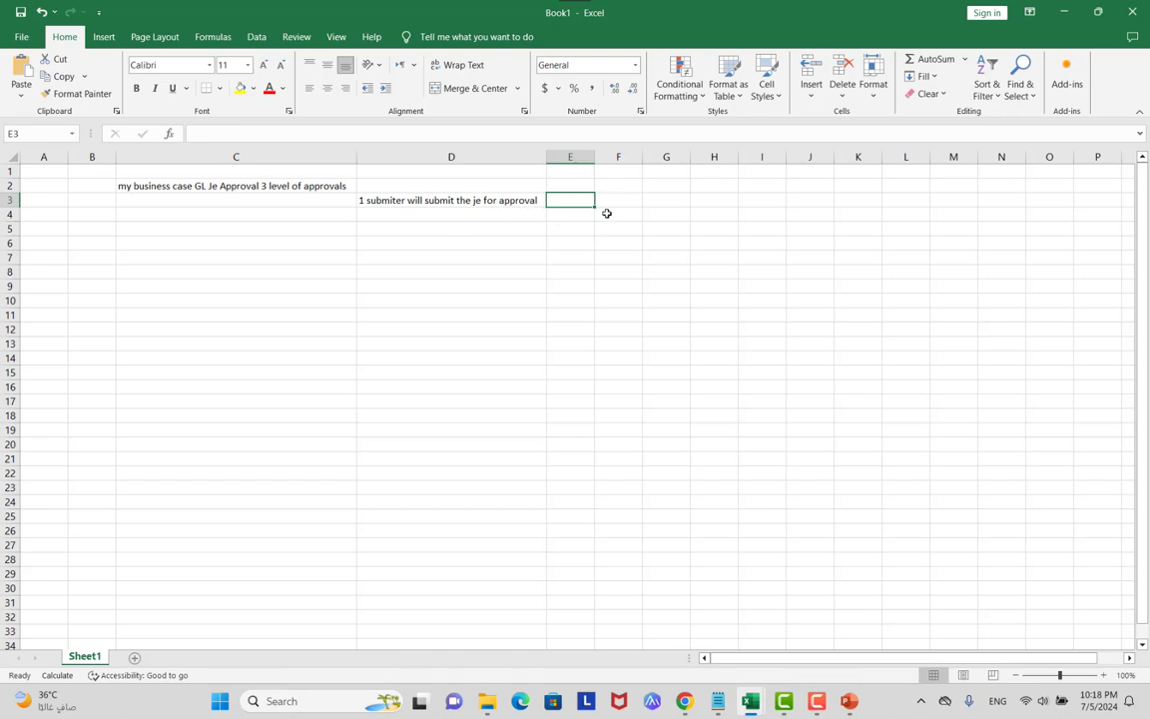
Note in D5: send the approval notification to a group of 4 persons, parallel / serial / first responder.
left_click(432, 232)
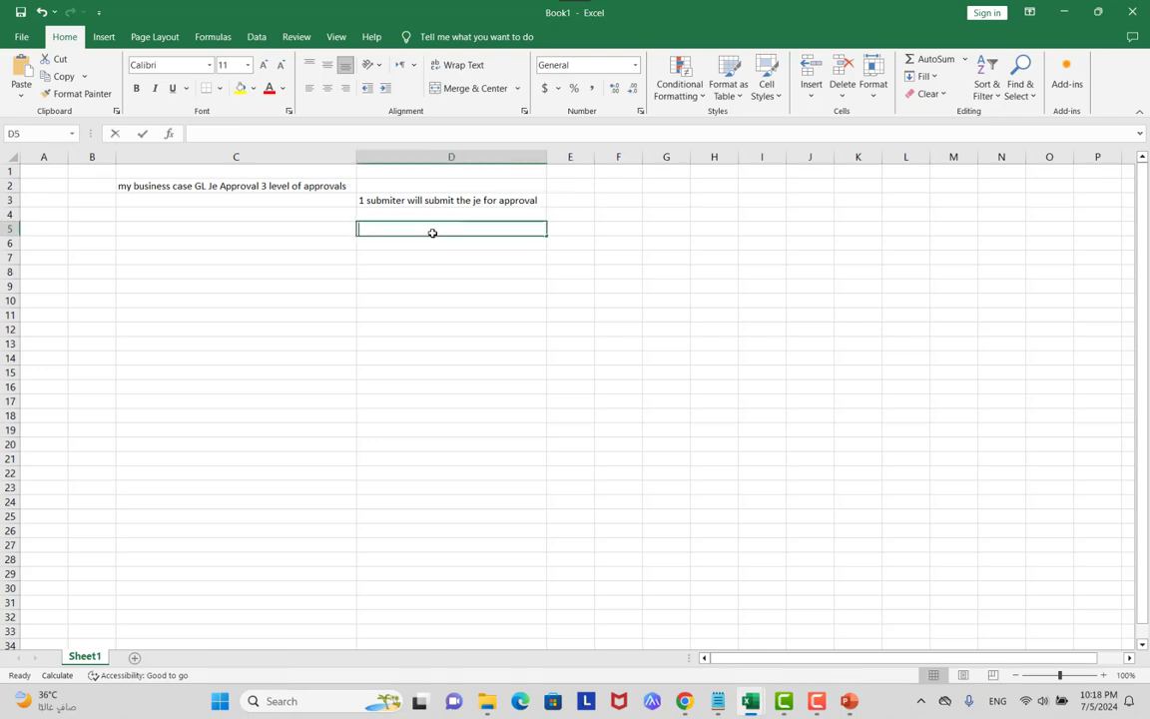
type("send the n")
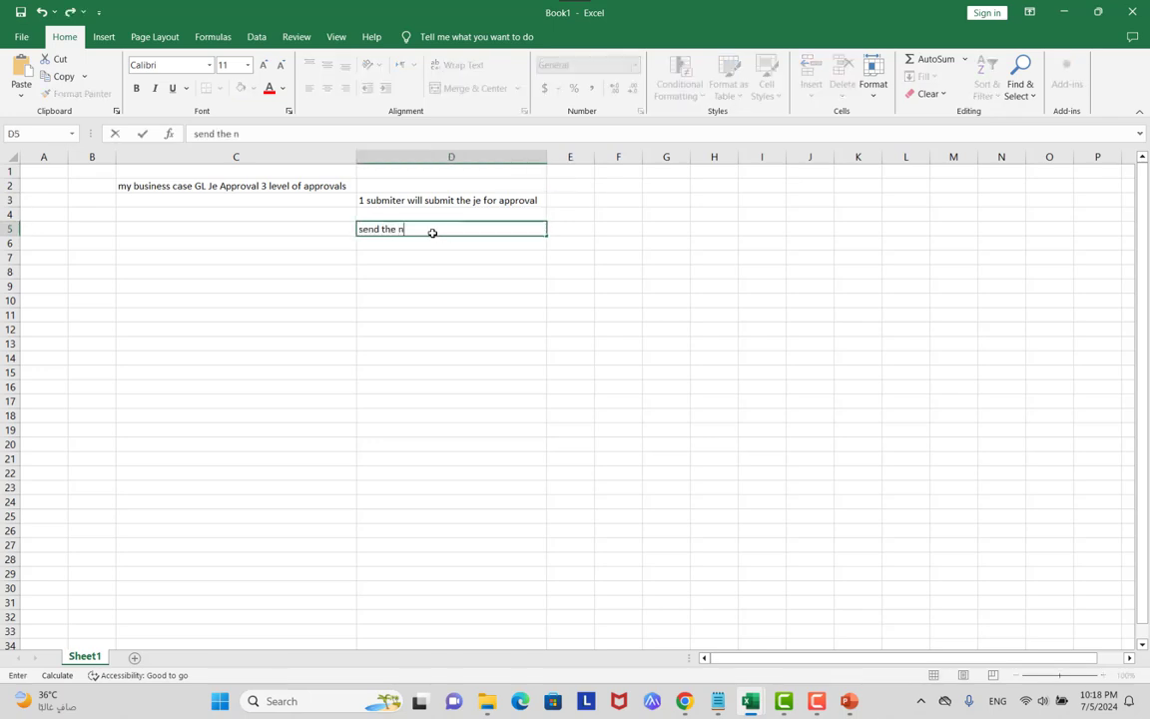
type("otification of approval fo")
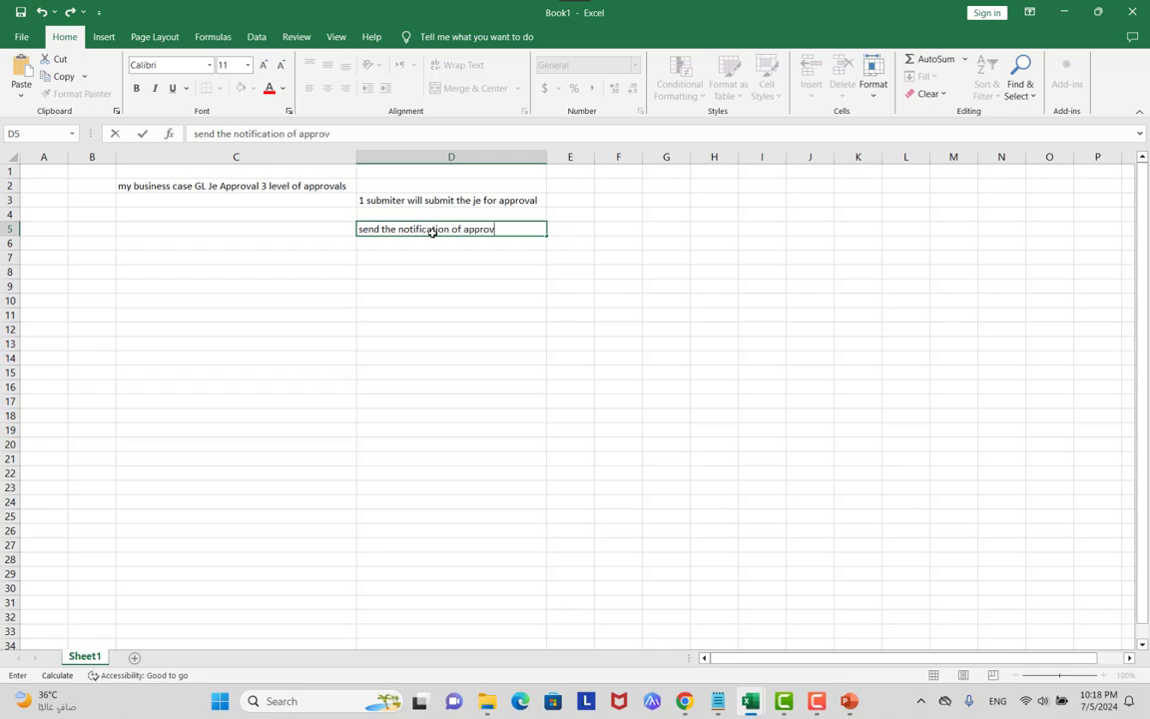
key("BackSpace")
key("BackSpace")
type("to grou")
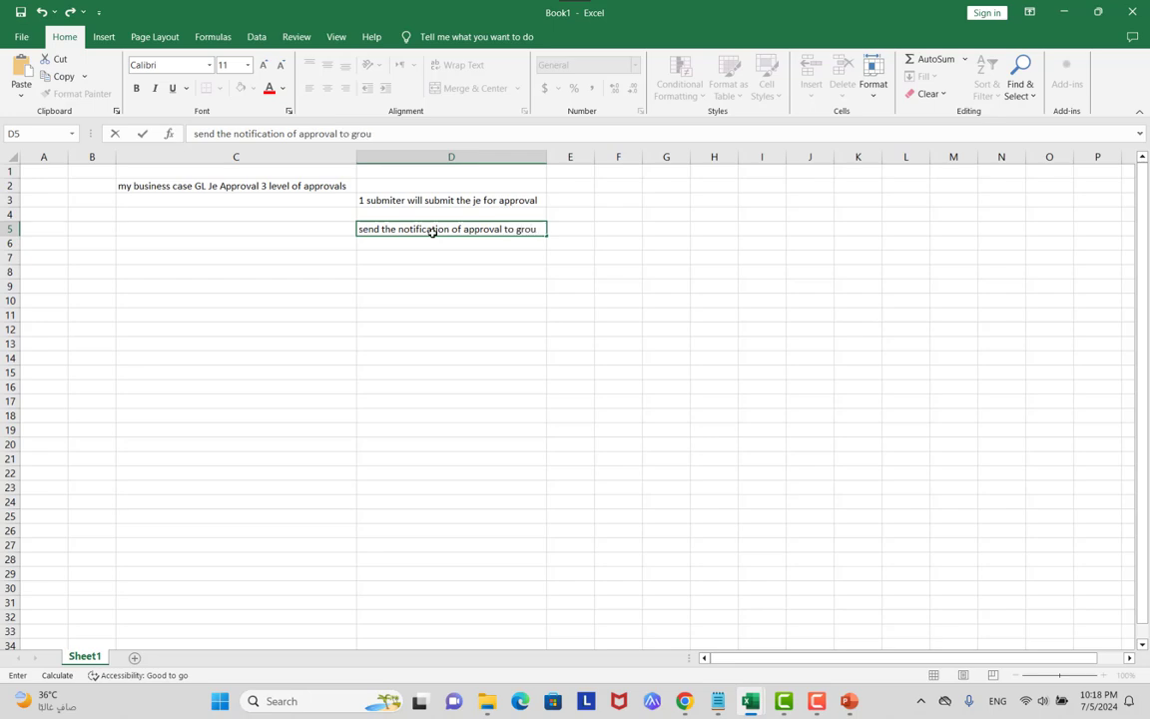
type("p of pepl")
key("BackSpace")
key("BackSpace")
type("ople 4 pesrons")
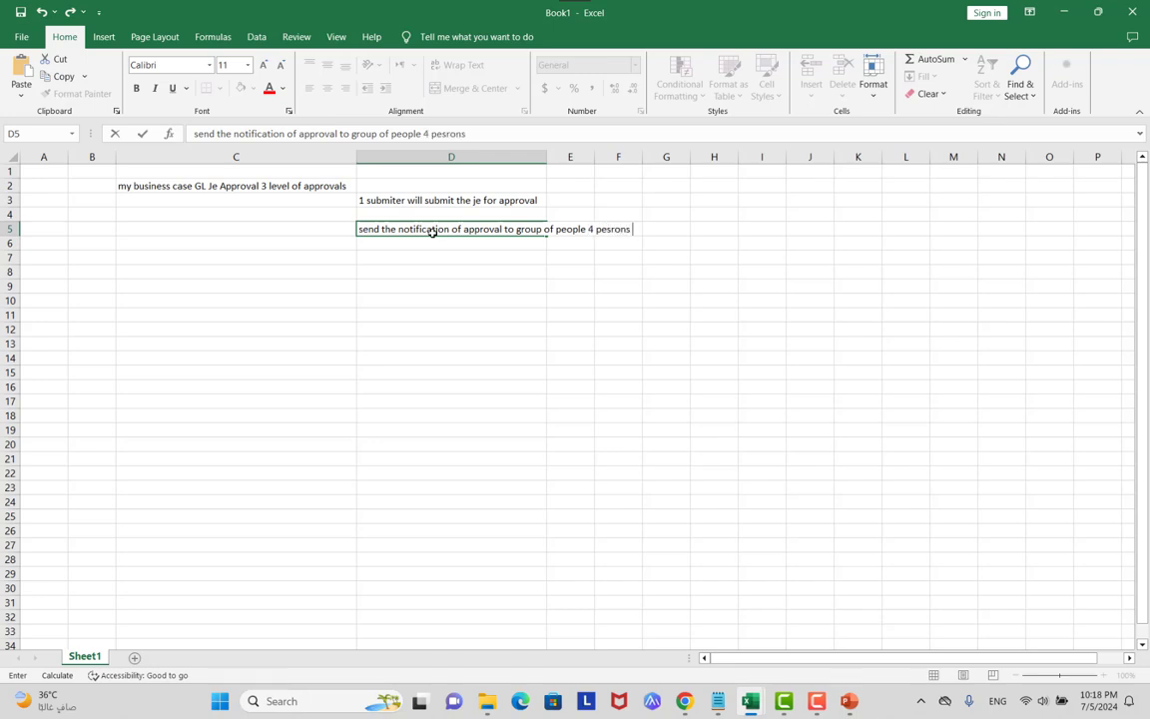
type(" parell / serial / fi")
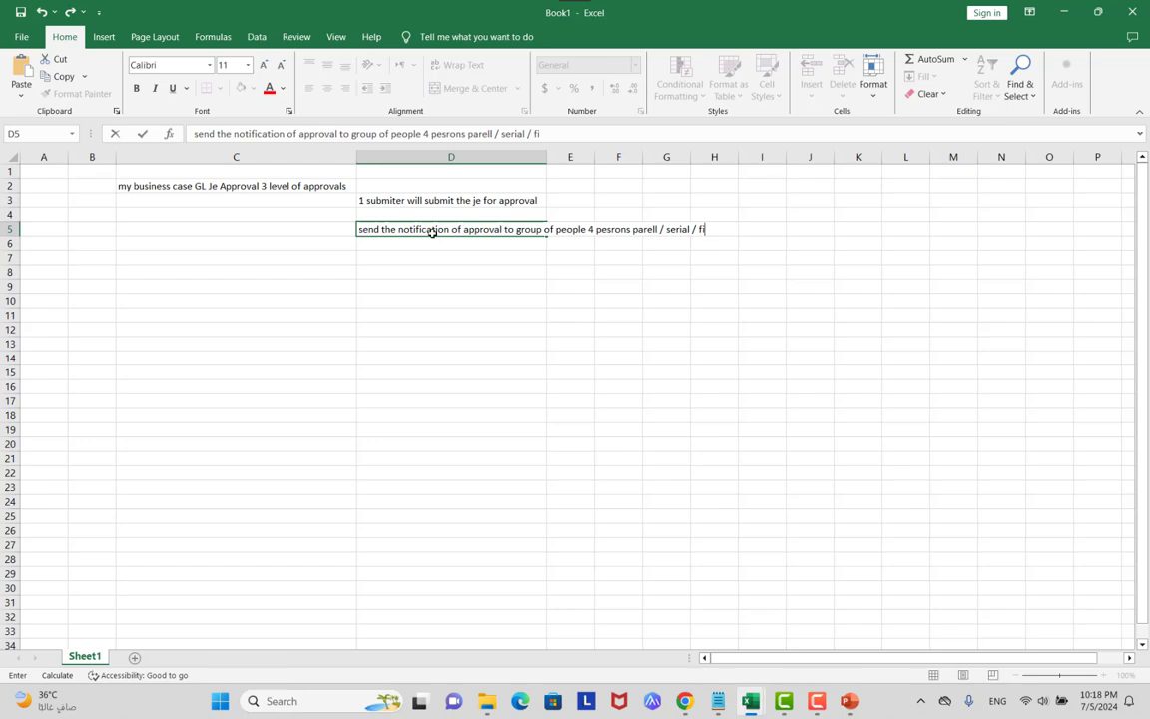
type("rst responder")
key("Return")
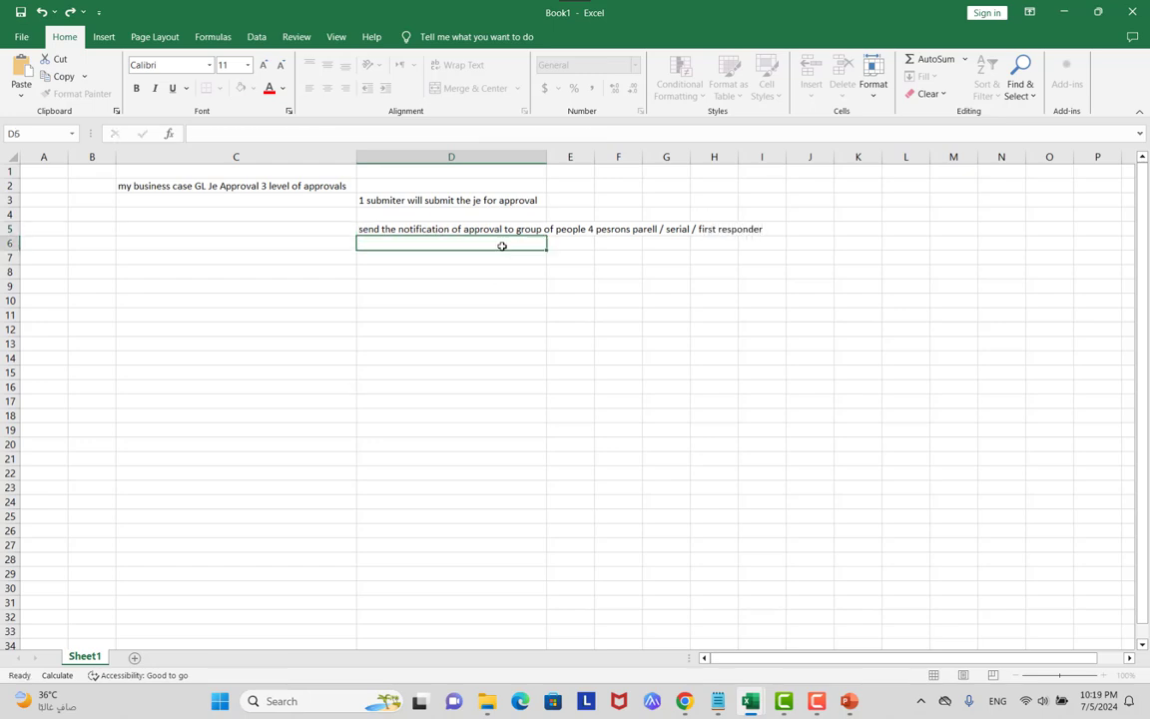
left_click(435, 229)
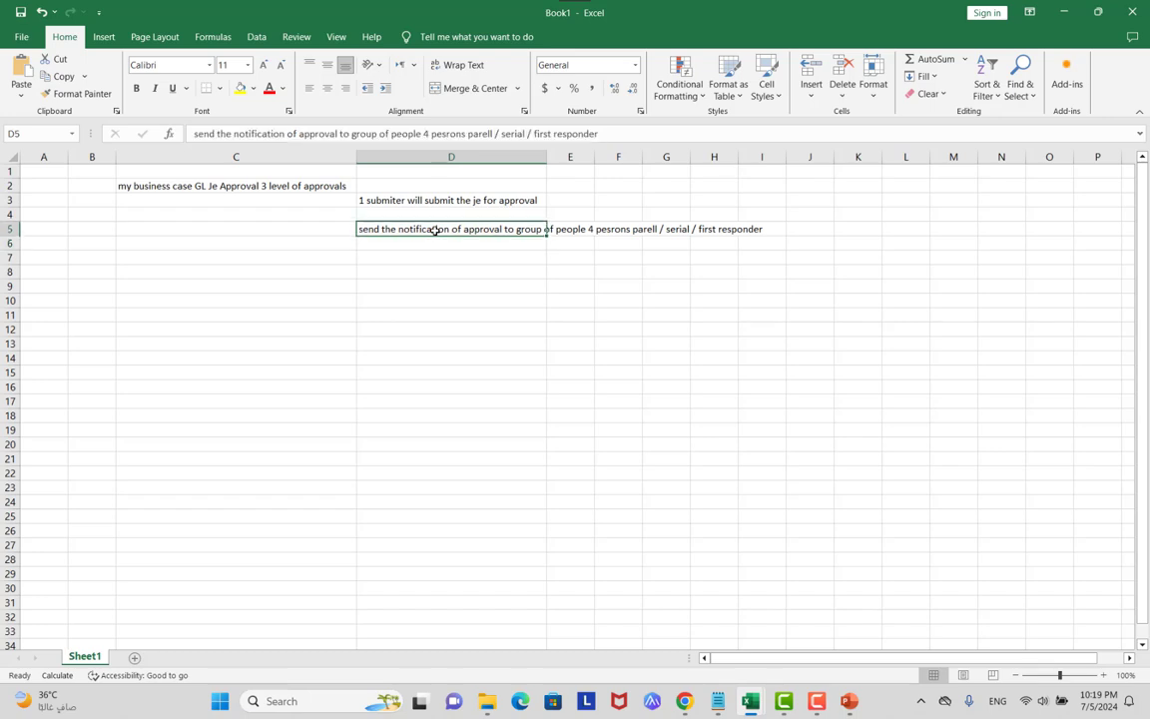
Label C3 'Rule block 1' and C5 'rule block 2', fixing the 'riule' typo.
left_click(282, 204)
type("Ru")
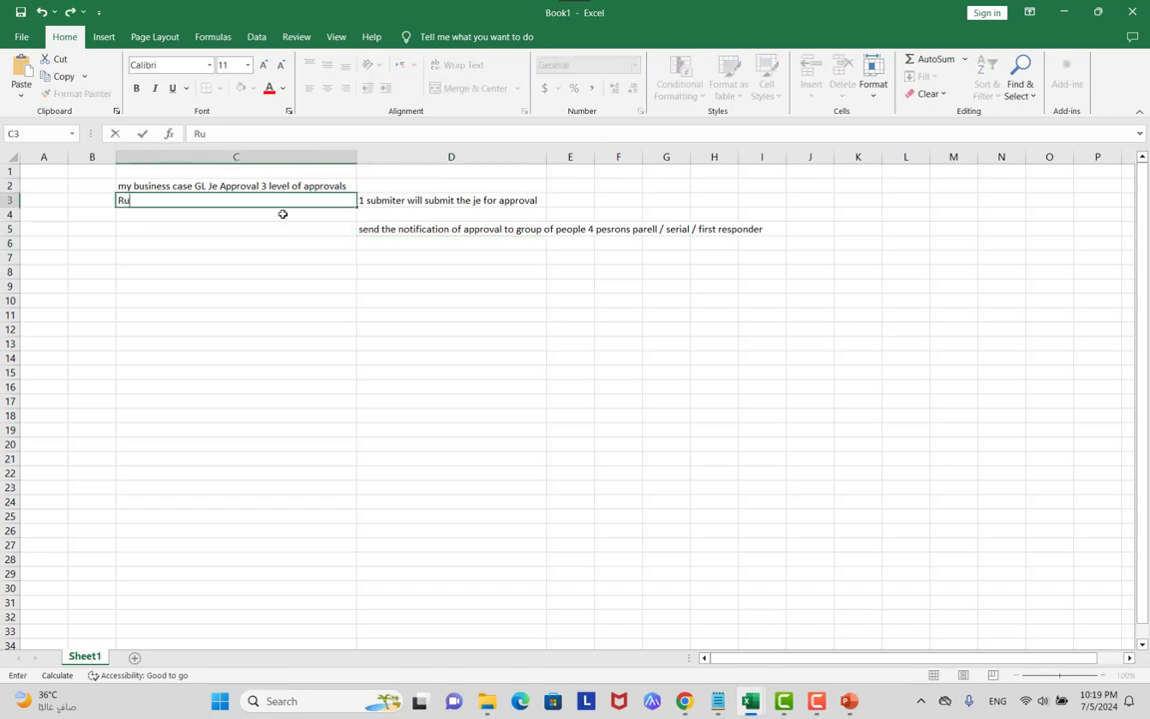
type("le block 1")
key("Return")
key("Return")
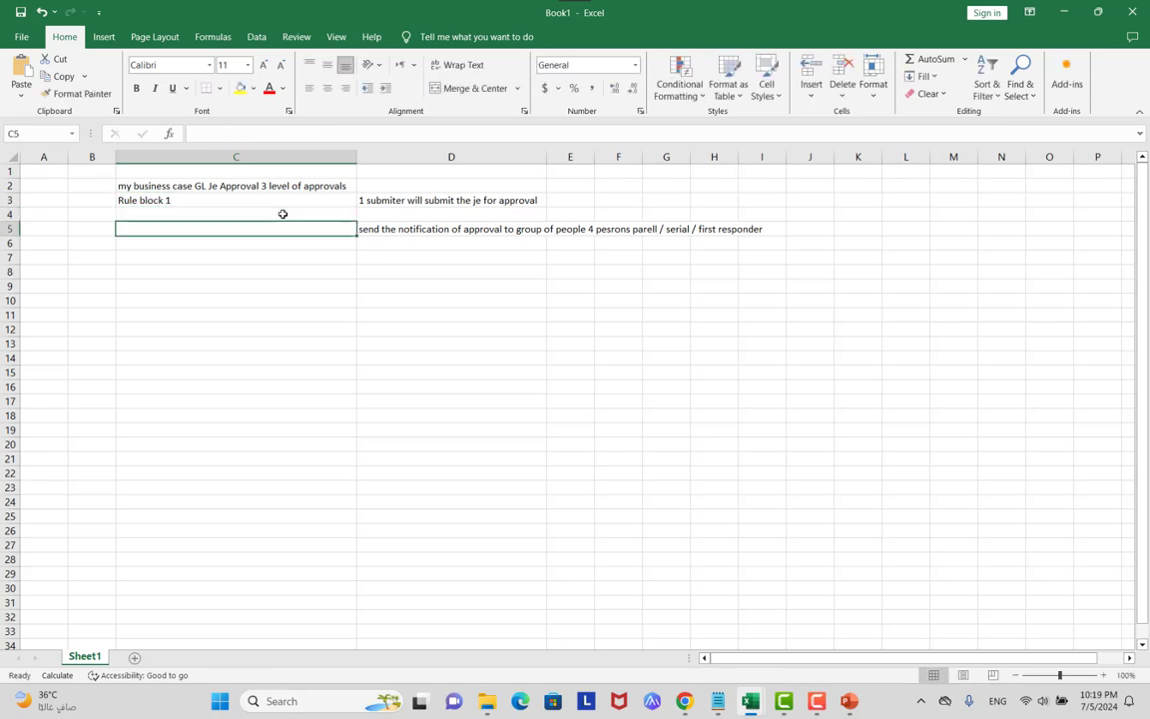
type("riule ")
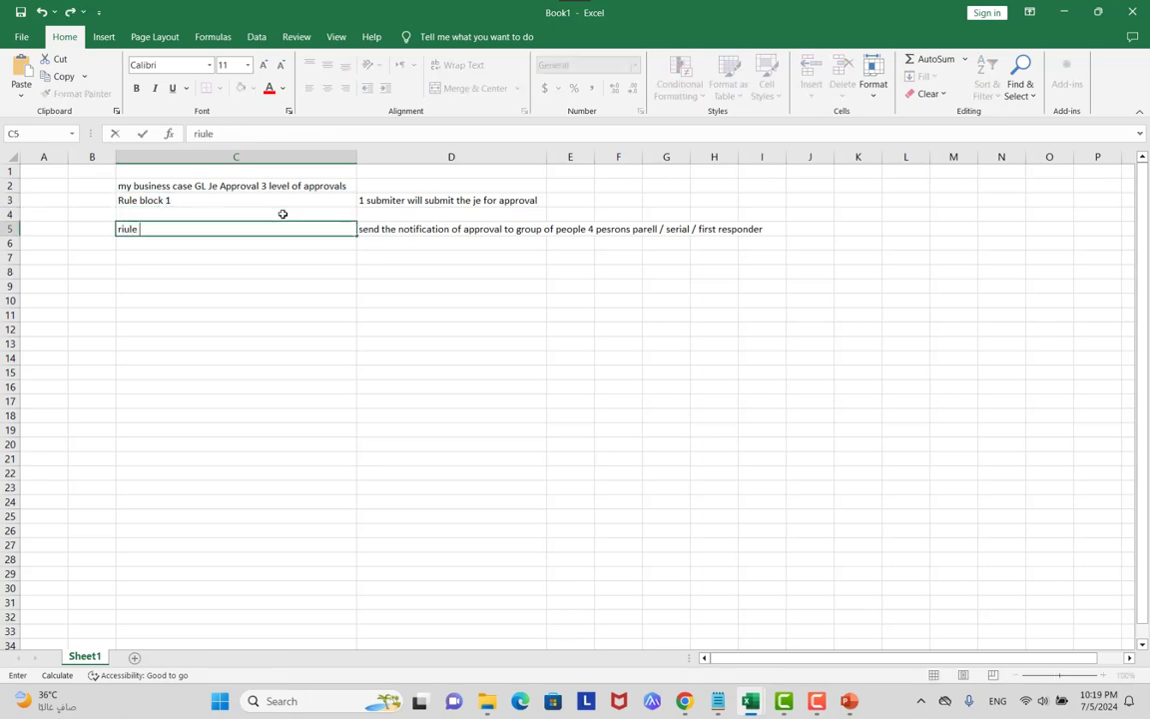
type("block 2")
key("Return")
key("Return")
left_click(133, 226)
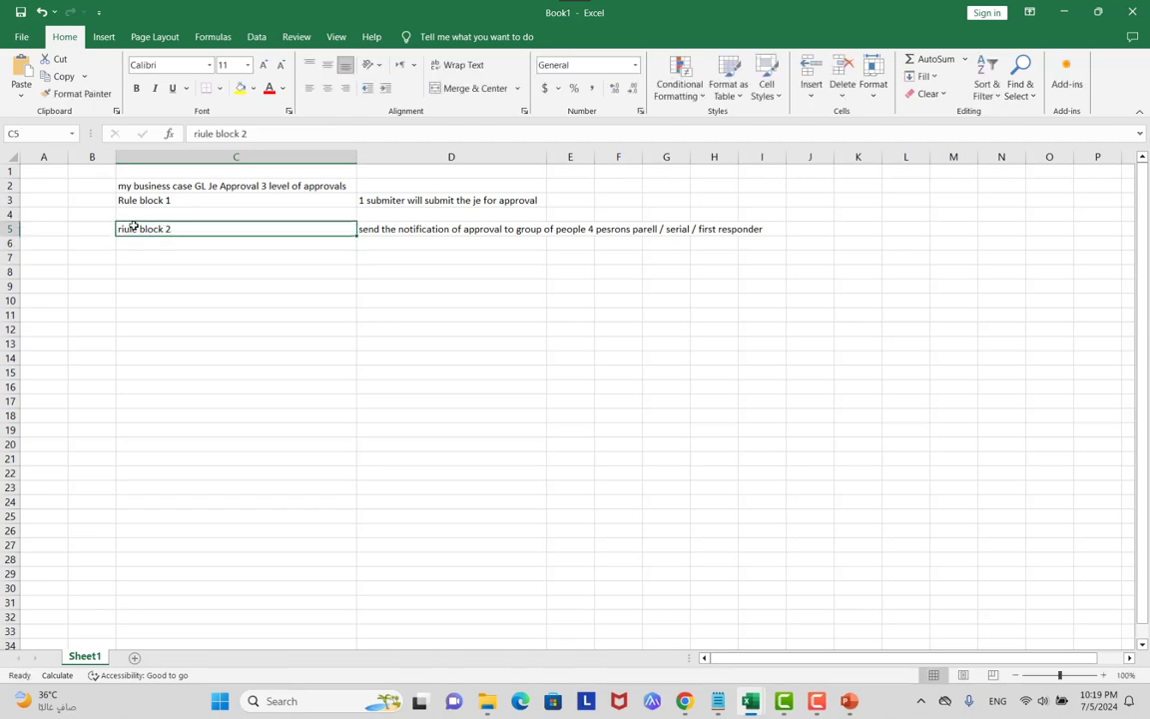
left_click(203, 136)
key("BackSpace")
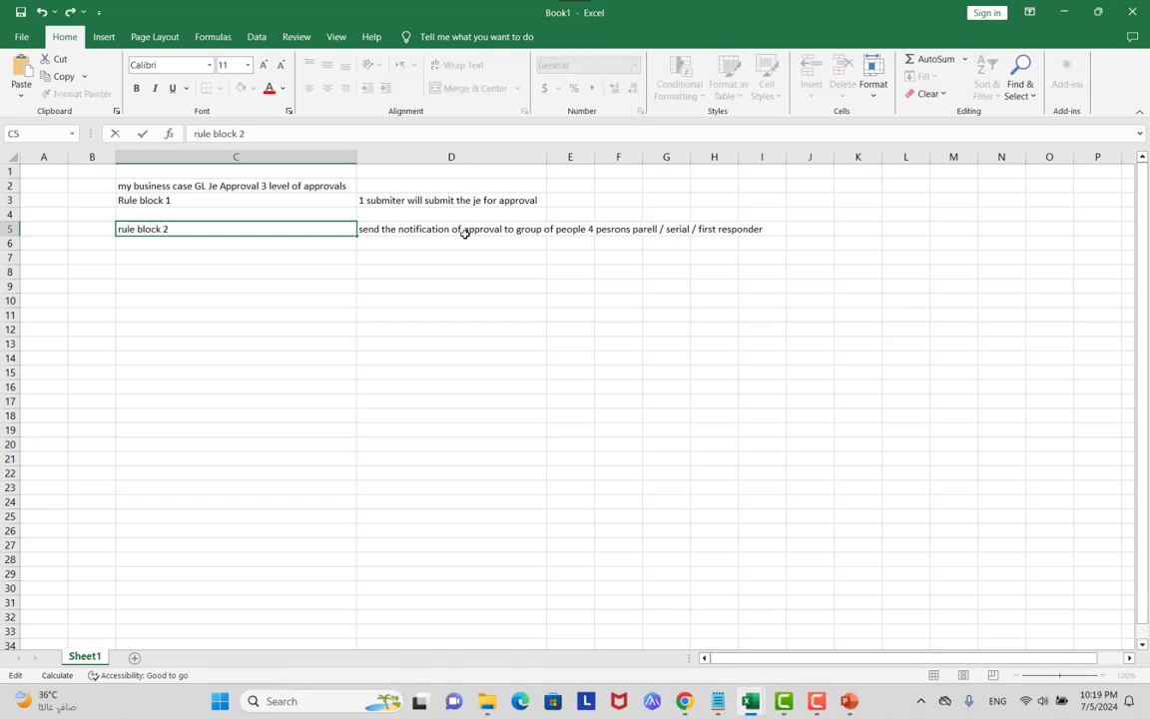
left_click(448, 246)
Label C7 'rule block 3' and type 'send to CEO /Person' beside it in D7.
left_click(290, 261)
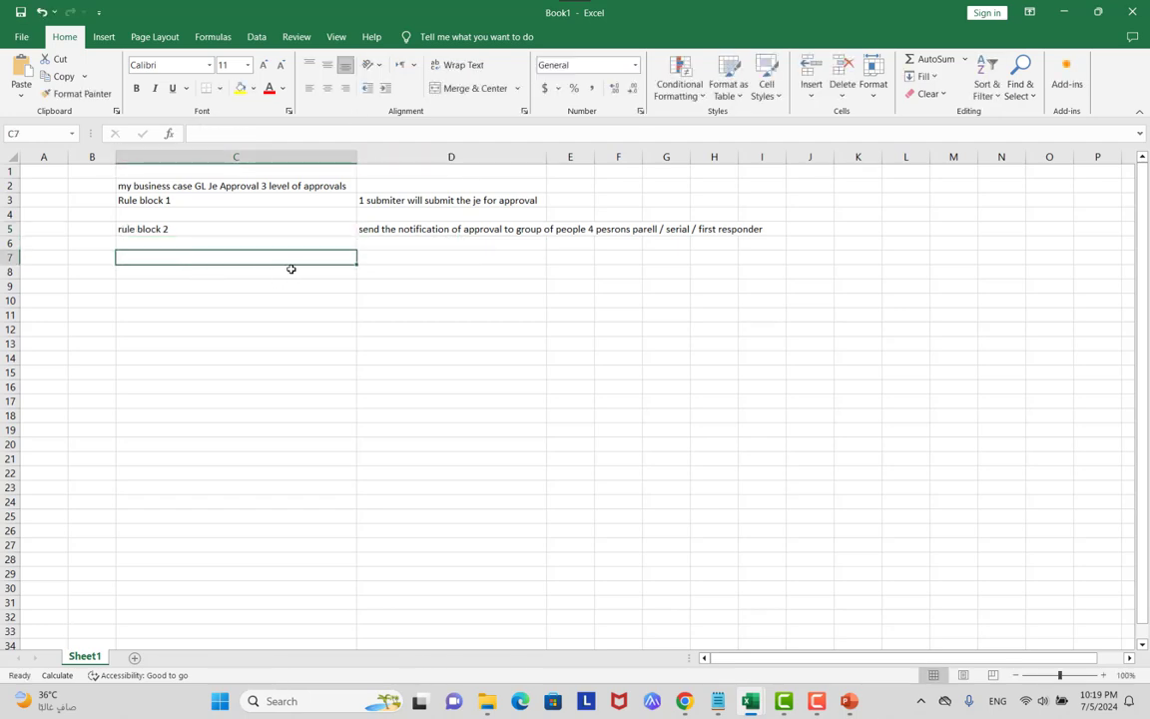
type("rule bl")
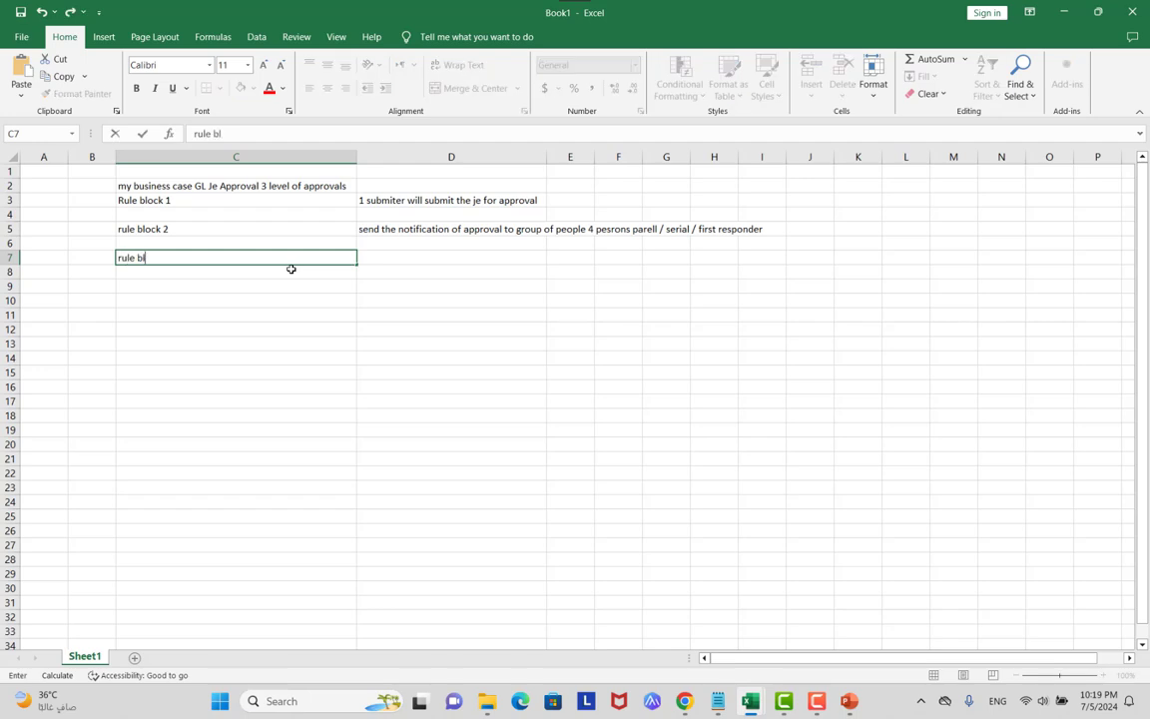
type("ock 3")
left_click(409, 268)
left_click(409, 259)
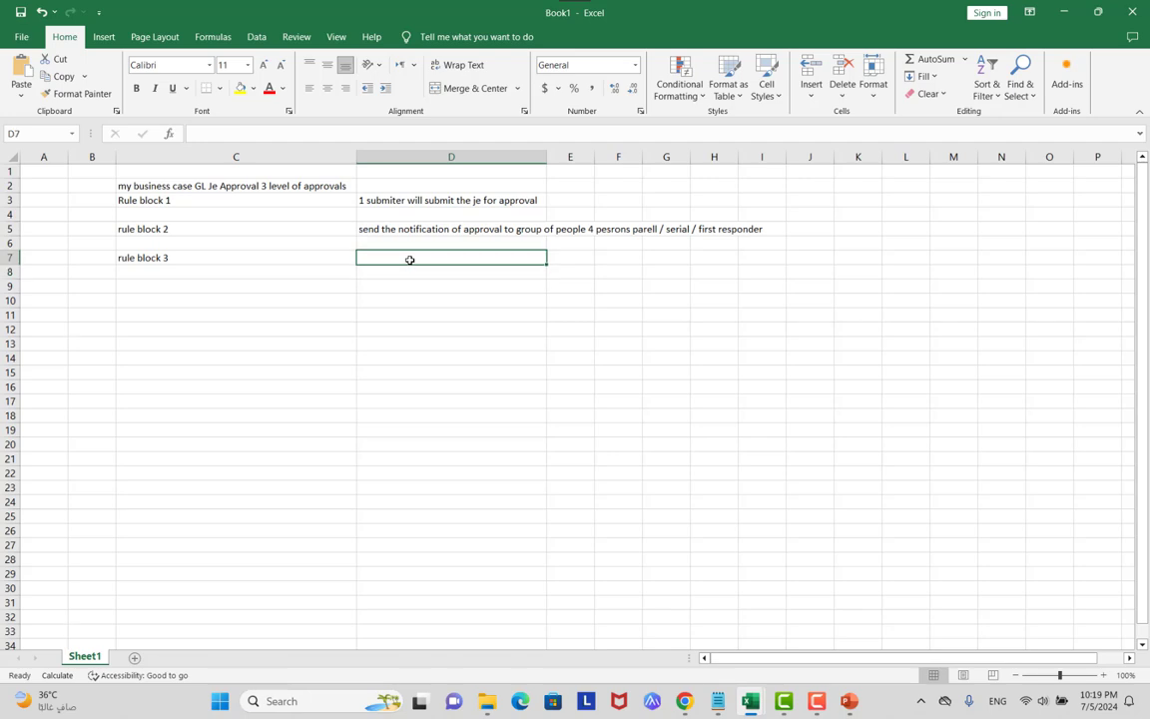
type("send to CEO")
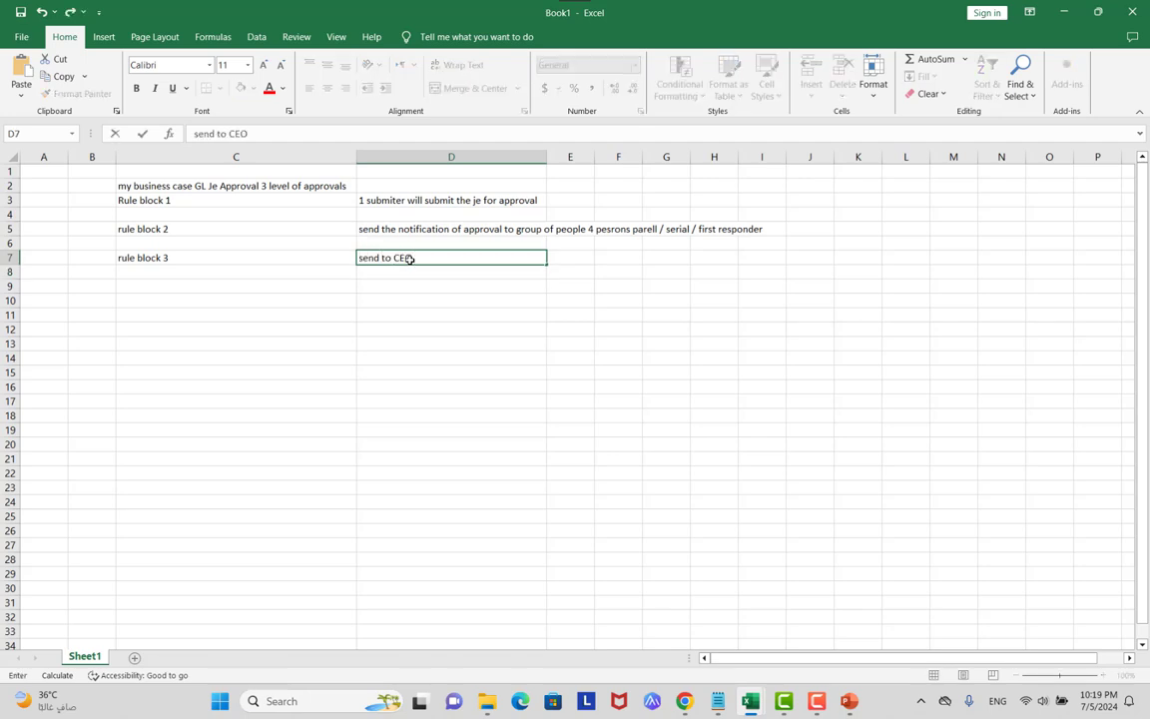
type(" /Person")
Commit the 'send to CEO /Person' note, review D3, D5 and D7, then return to the template workbook.
left_click(421, 390)
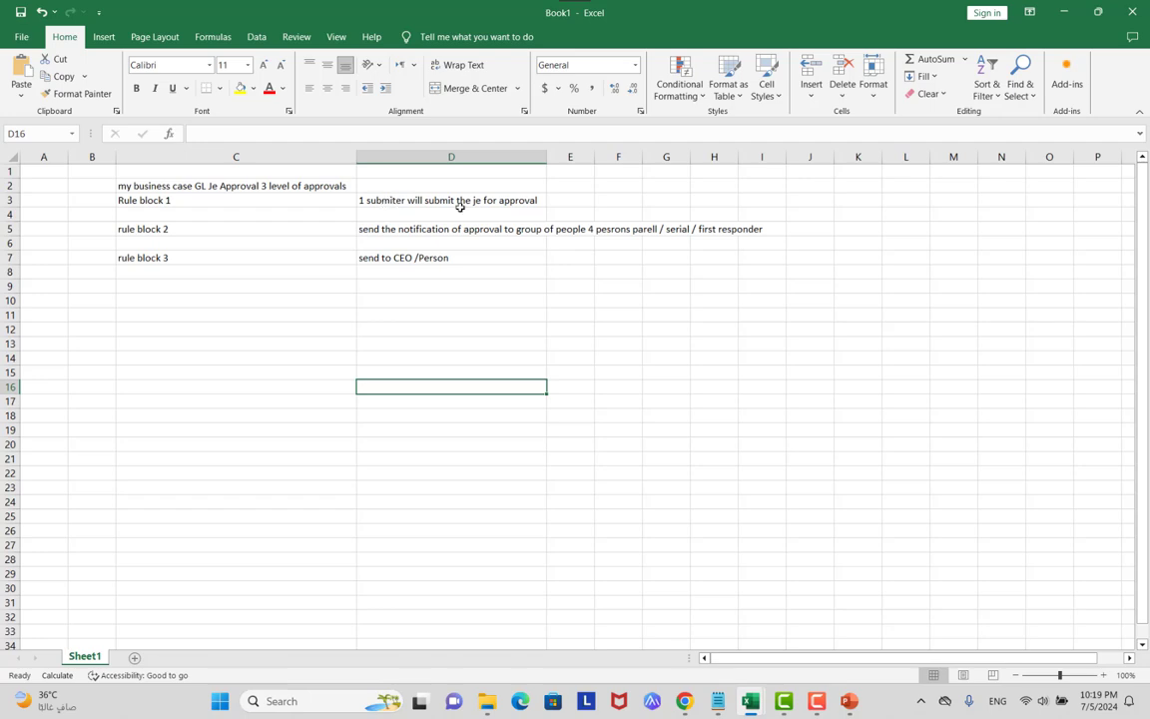
left_click(401, 201)
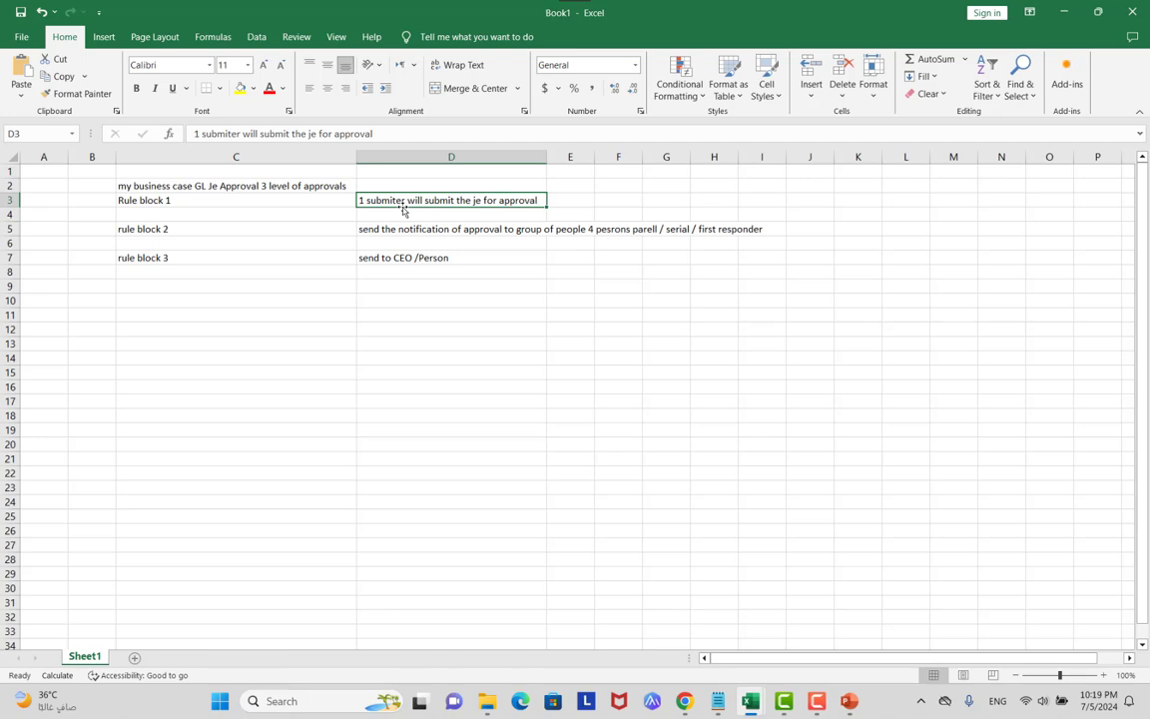
left_click(466, 230)
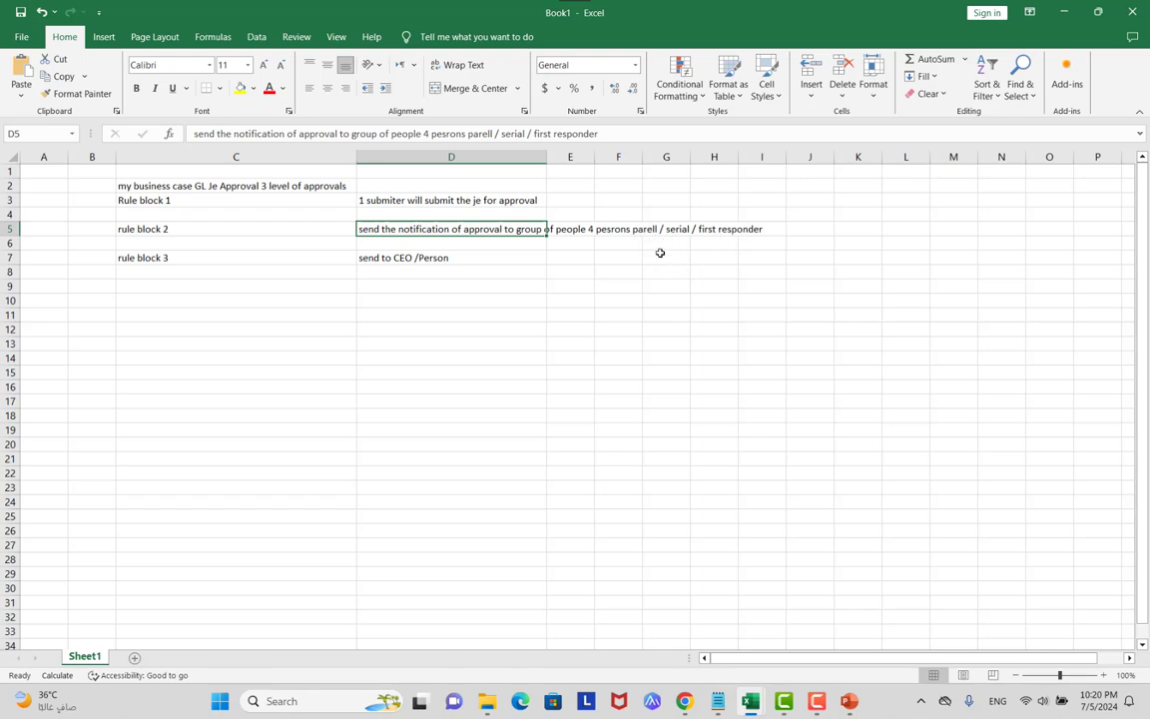
left_click(459, 263)
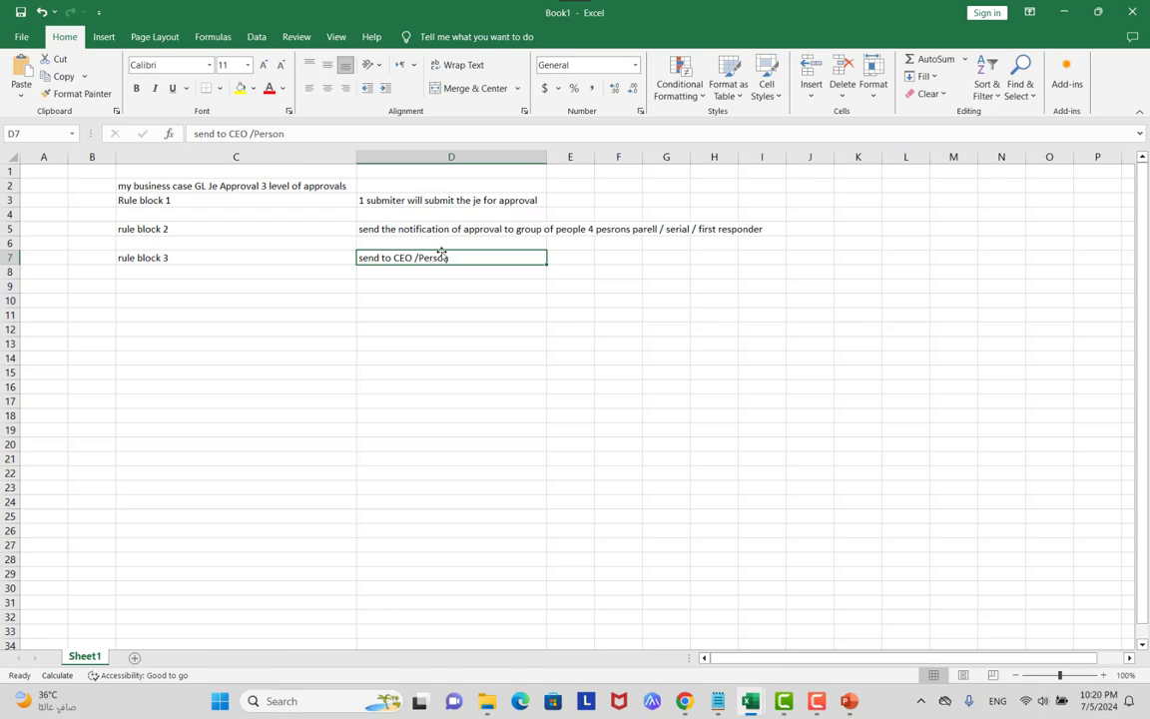
key("alt+Tab")
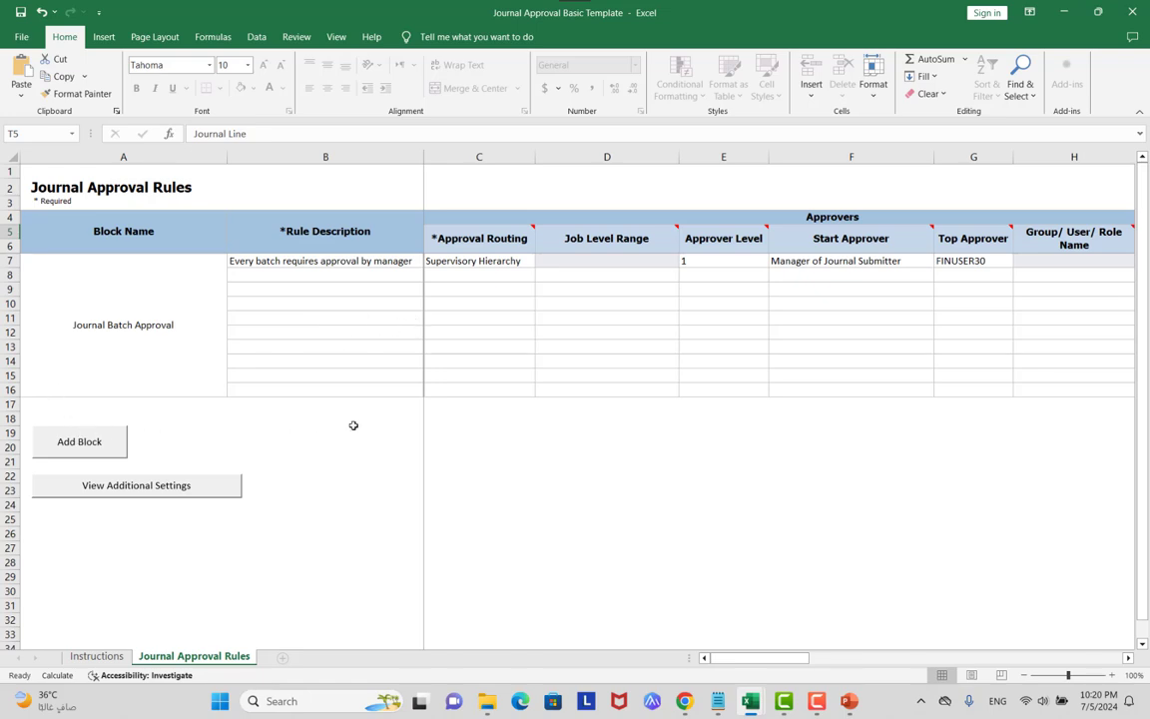
Reveal the slide point that rule blocks are processed in sequence.
key("alt+Tab")
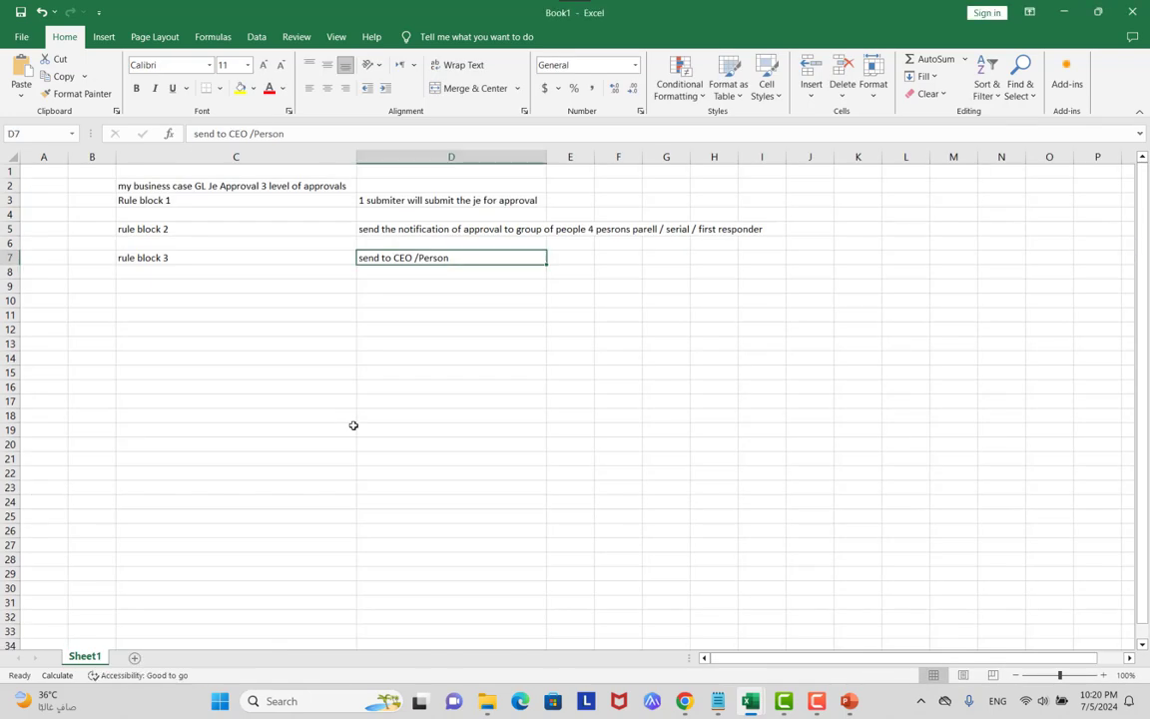
key("alt+Tab")
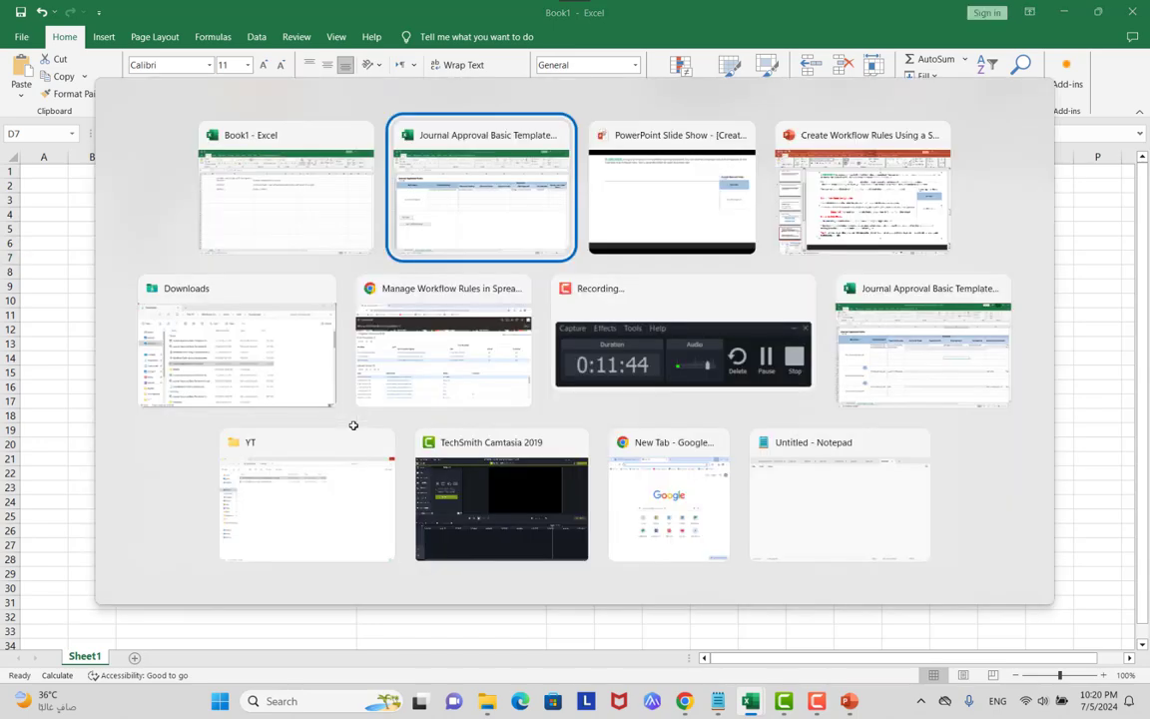
key("alt+Tab")
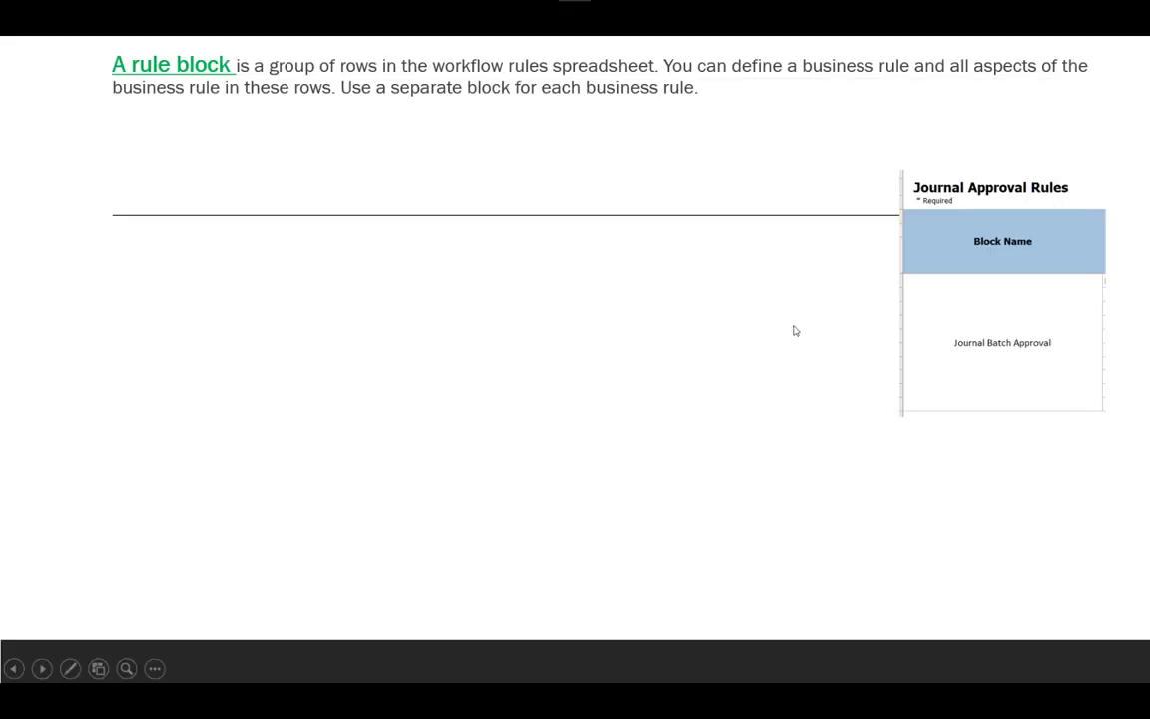
left_click(794, 330)
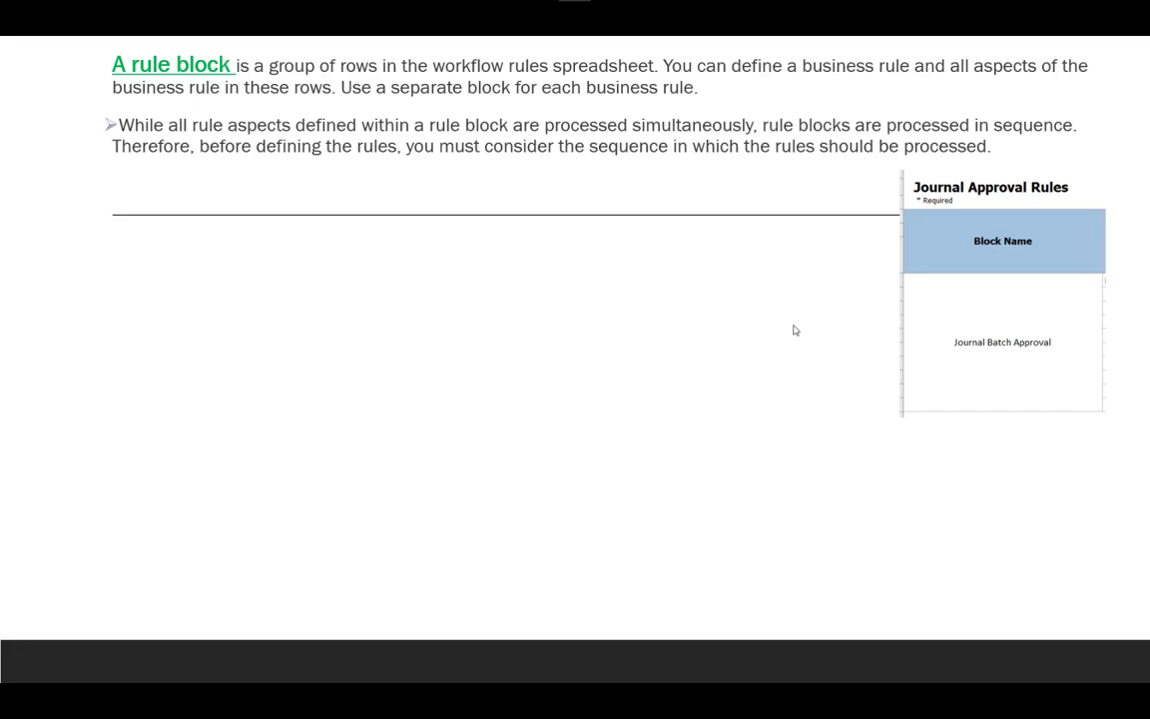
key("alt+Tab")
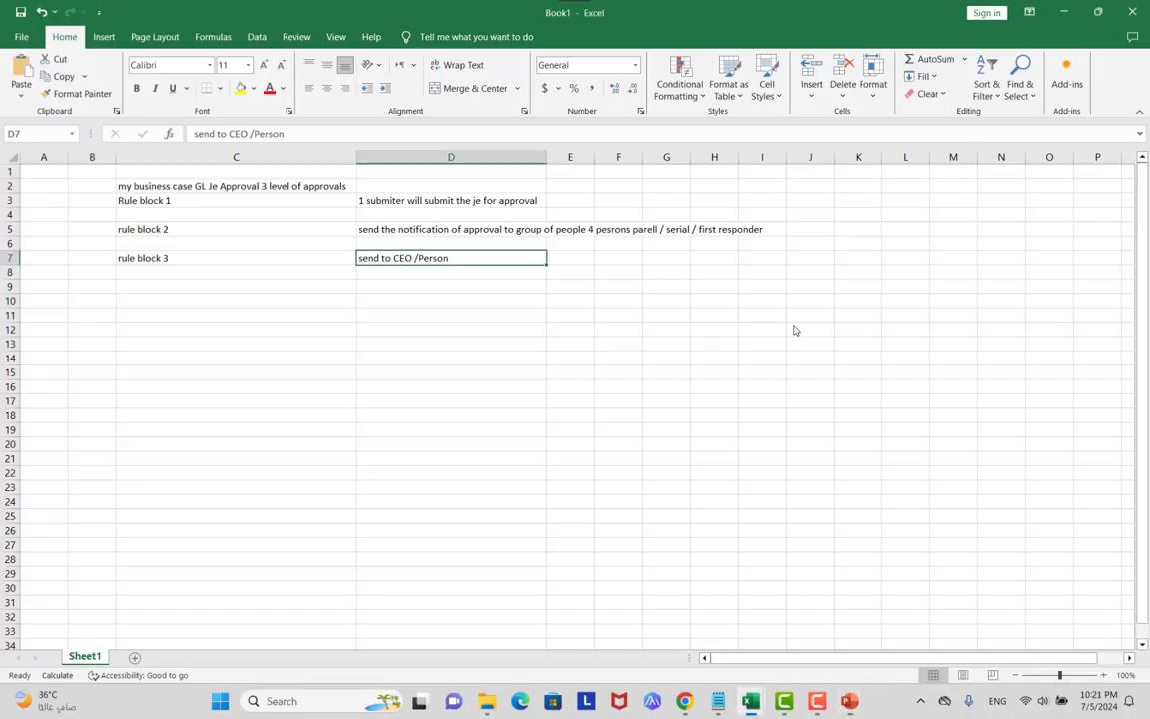
Review the three rule block descriptions in Book1, checking the slide once more.
left_click(492, 204)
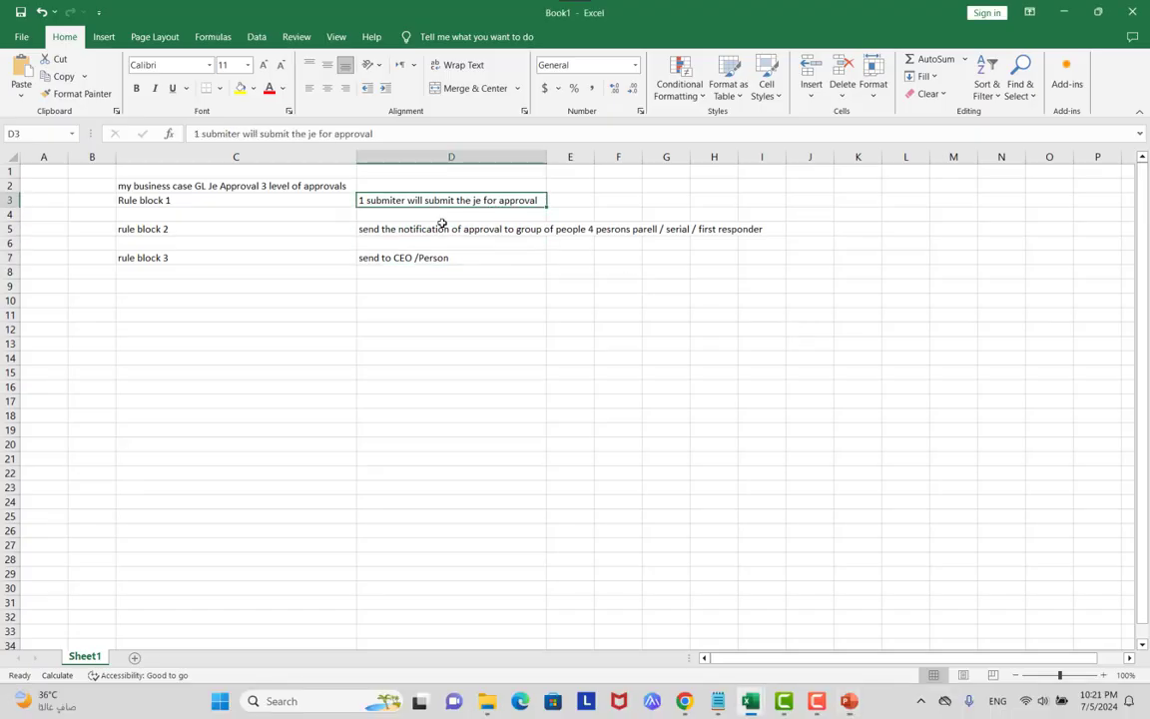
left_click(432, 228)
left_click(401, 261)
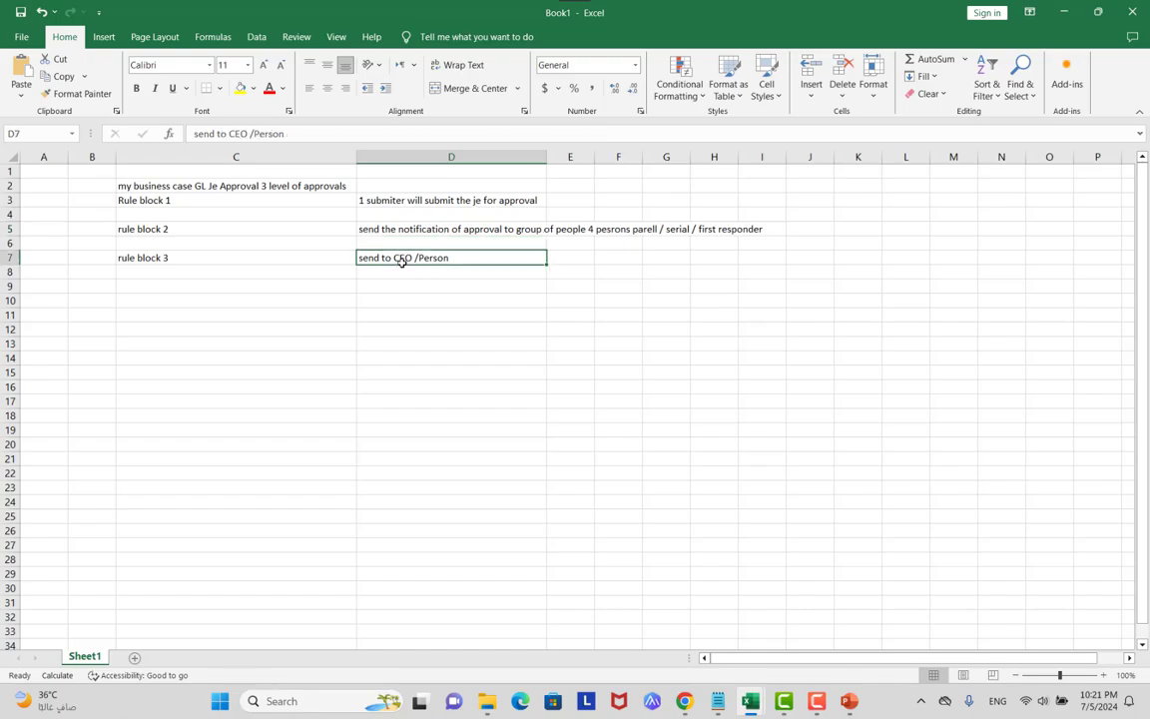
key("alt+Tab")
key("alt+Tab")
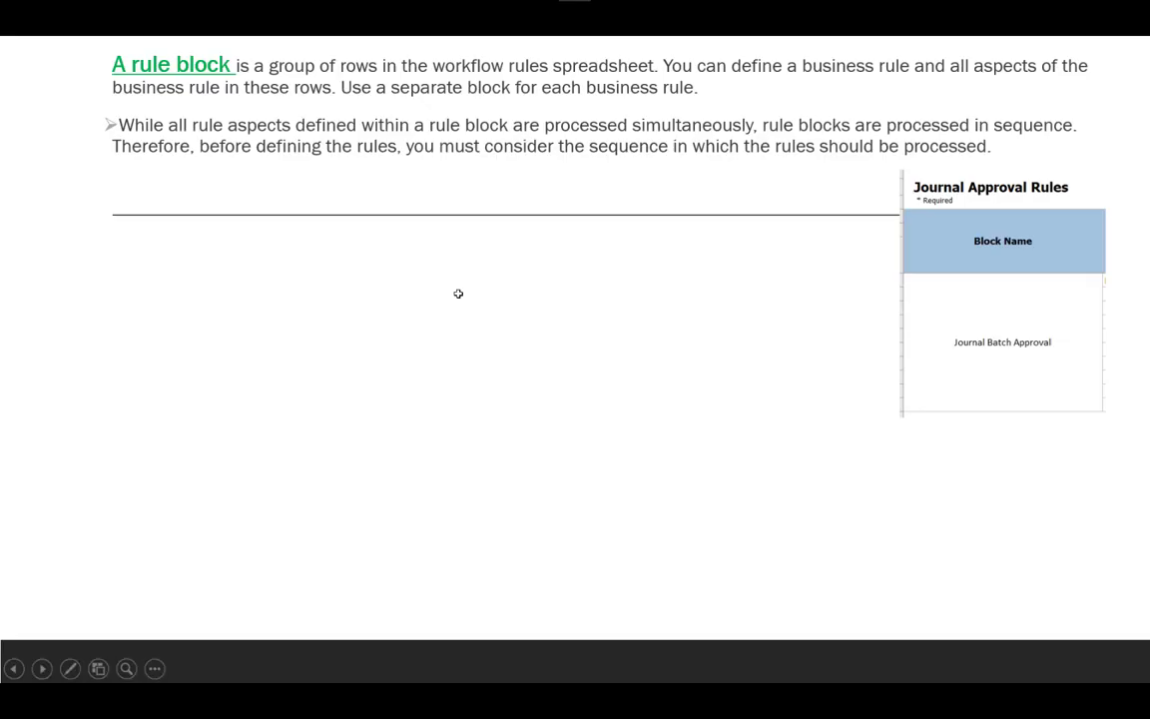
key("alt+Tab")
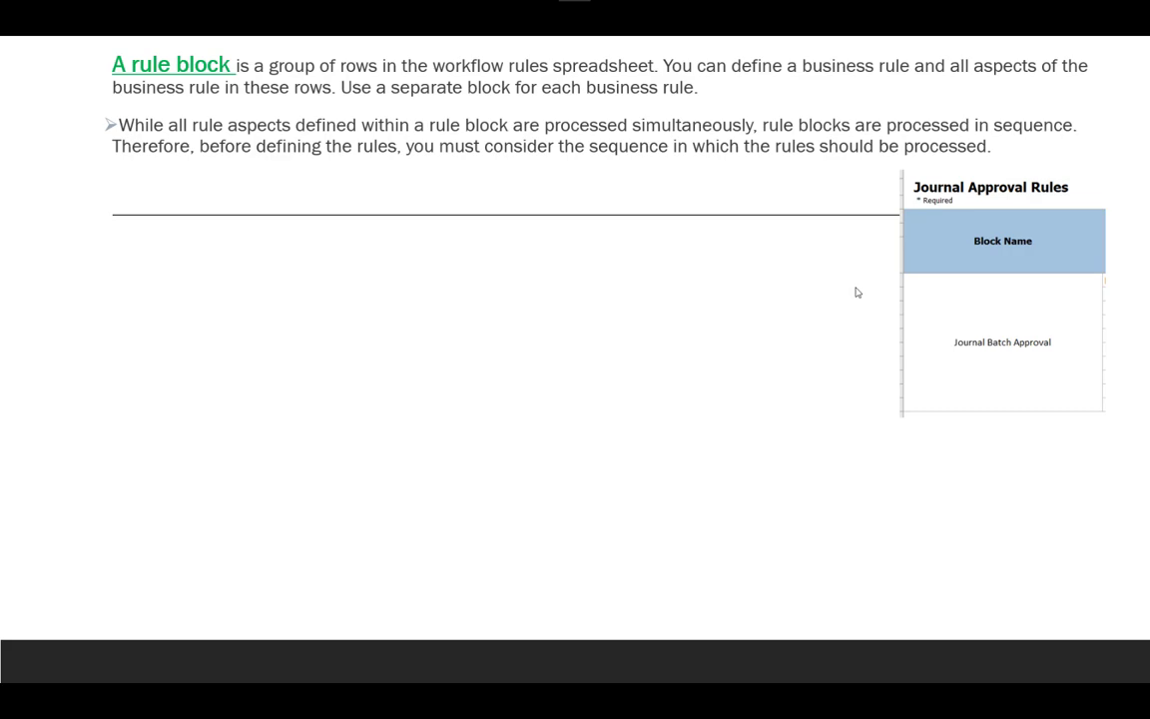
key("alt+Tab")
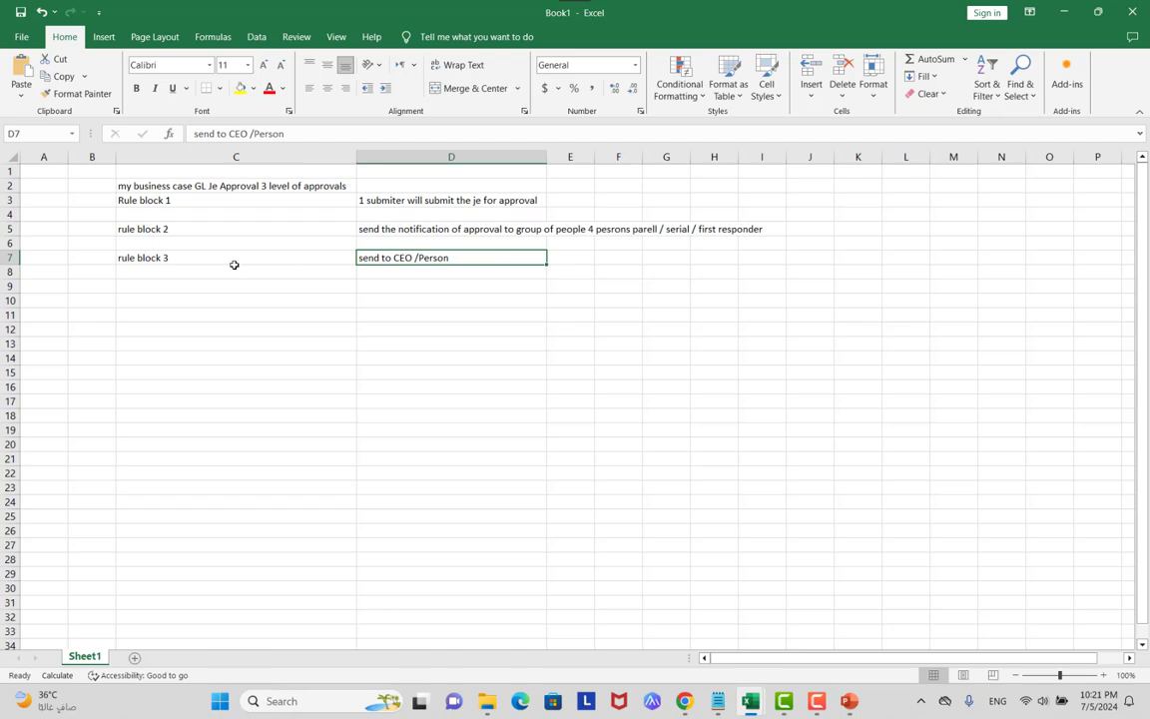
Try a black fill on rows 5–7, then undo it.
left_click(13, 258)
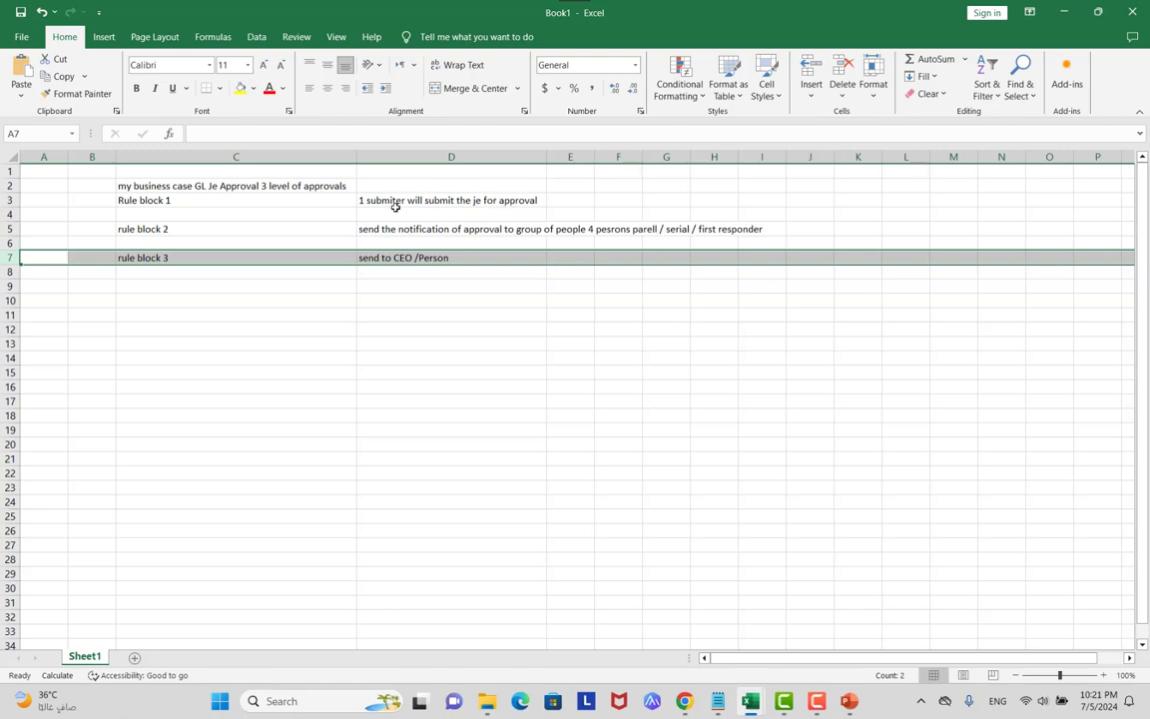
left_click_drag(10, 228, 10, 258)
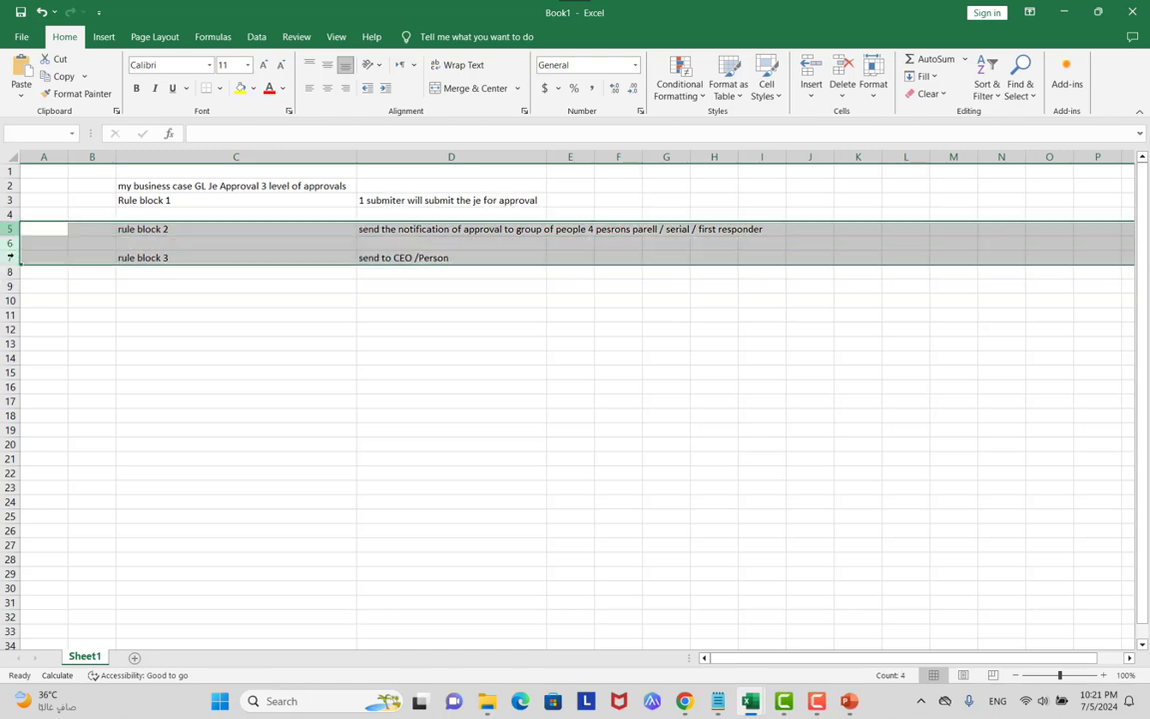
left_click(253, 89)
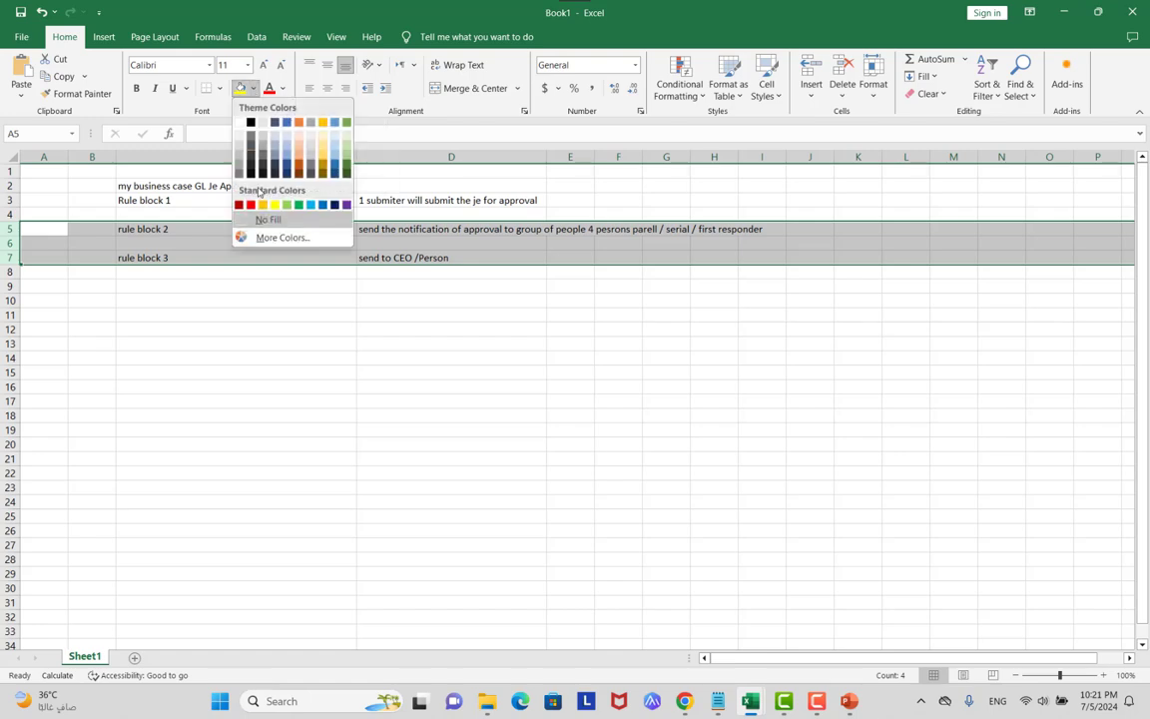
left_click(251, 158)
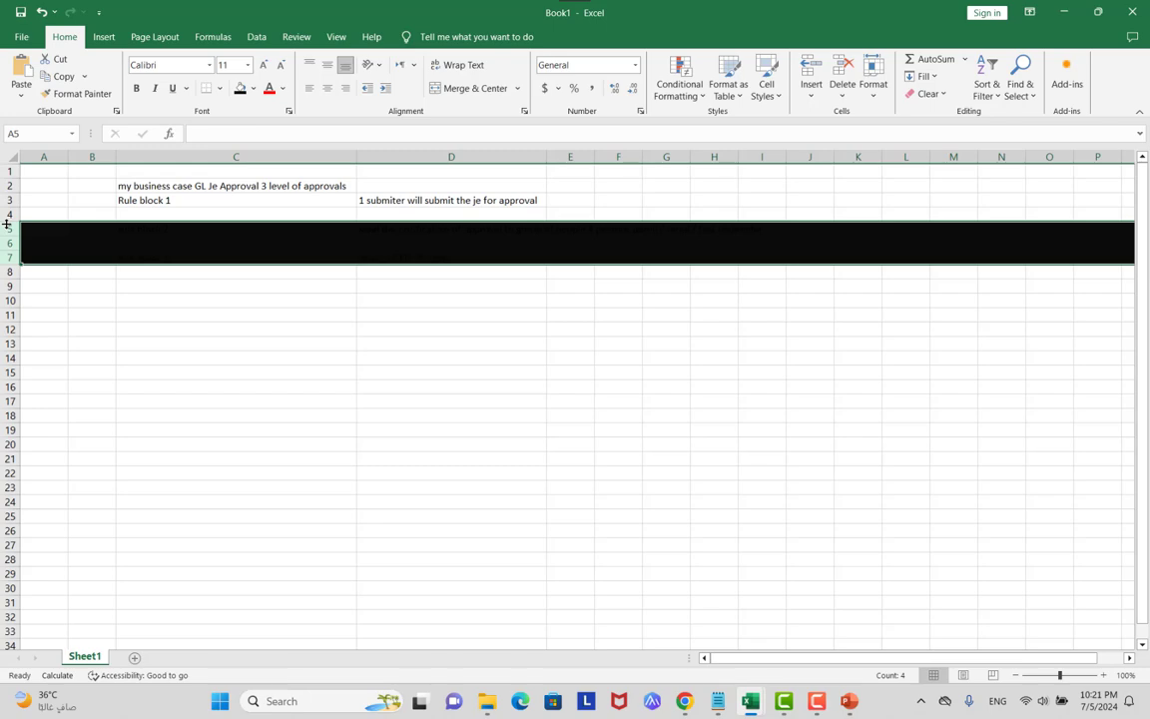
key("ctrl+z")
Start a 'rul' entry in C9, check D7, then go back to the slide show.
left_click(172, 285)
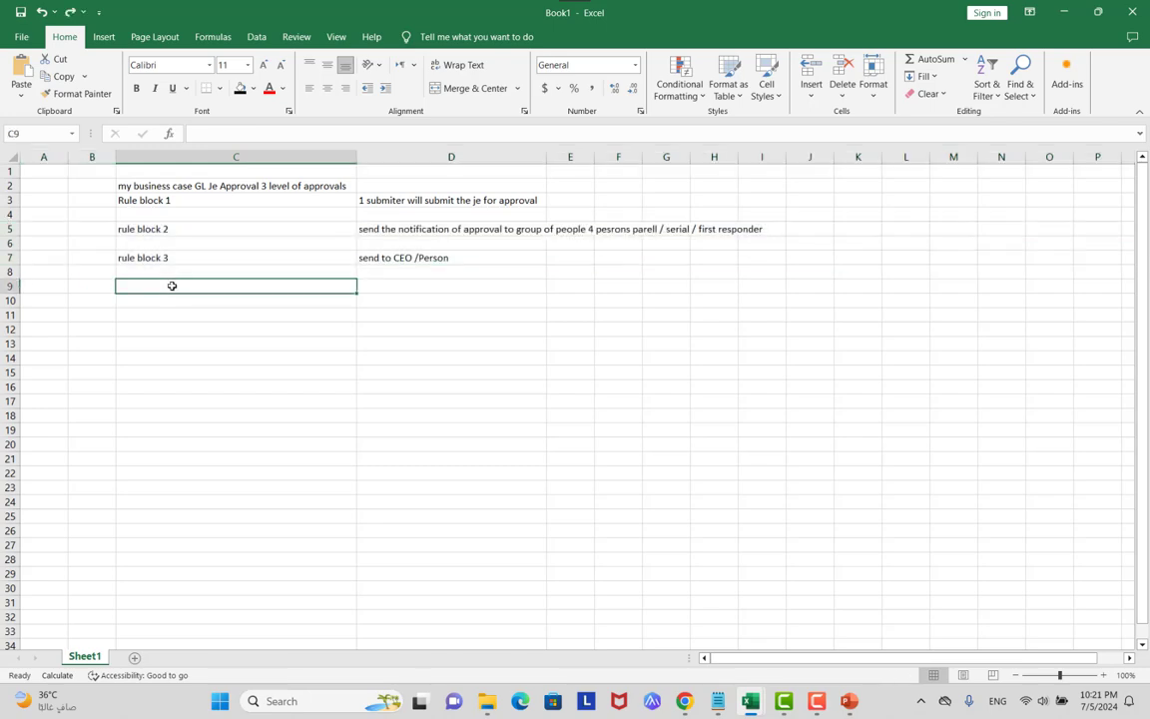
type("rul")
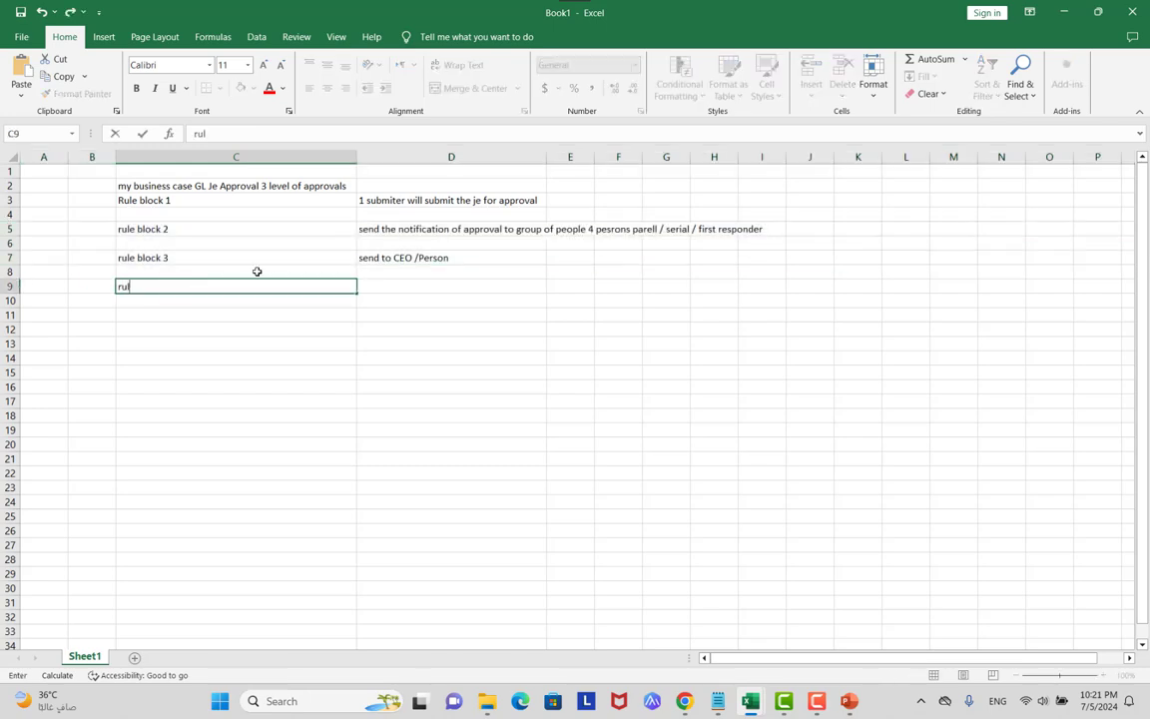
double_click(408, 260)
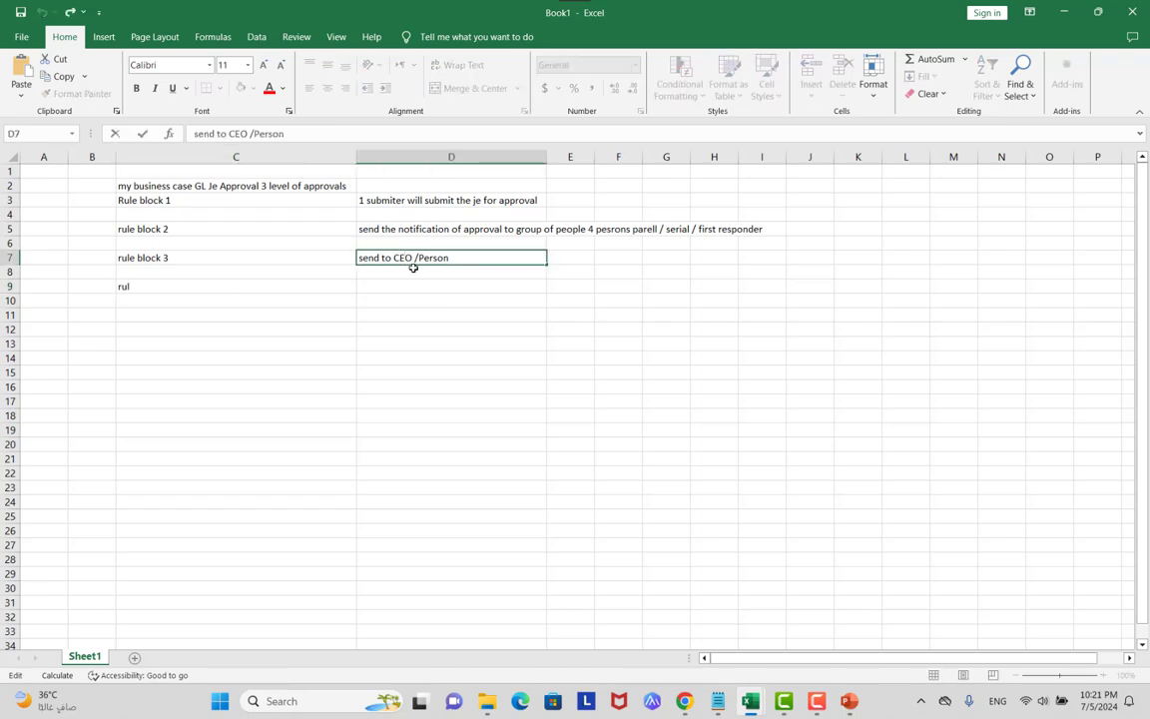
left_click(403, 286)
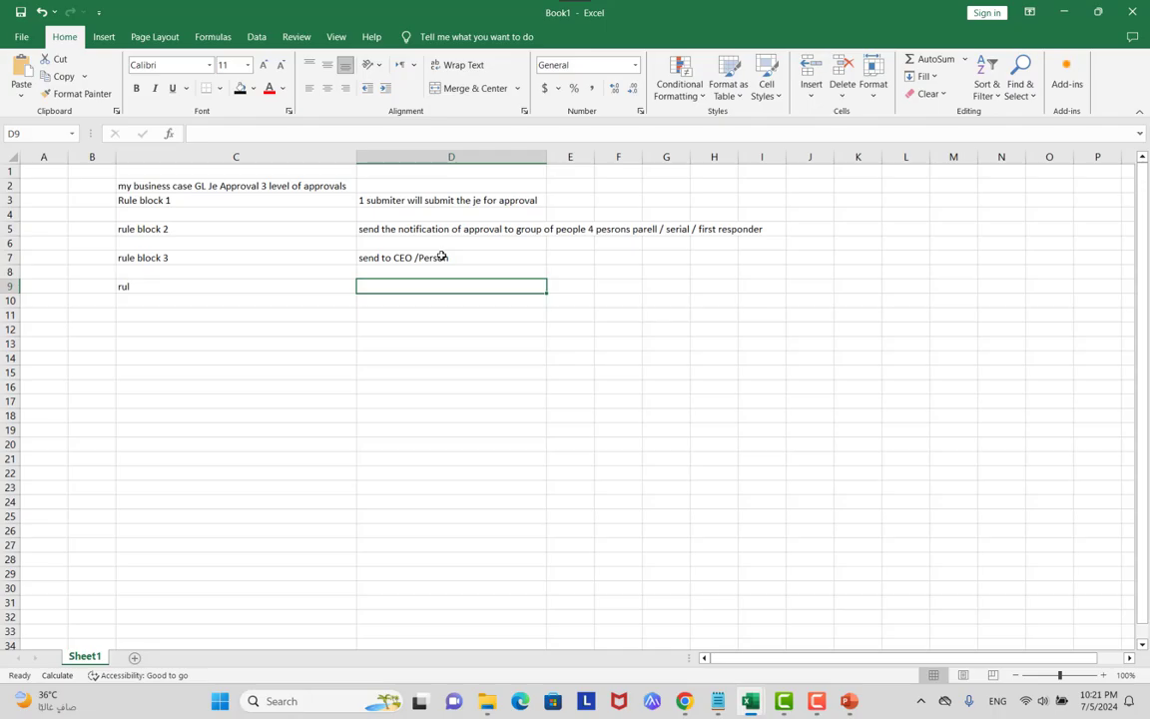
key("alt+Tab")
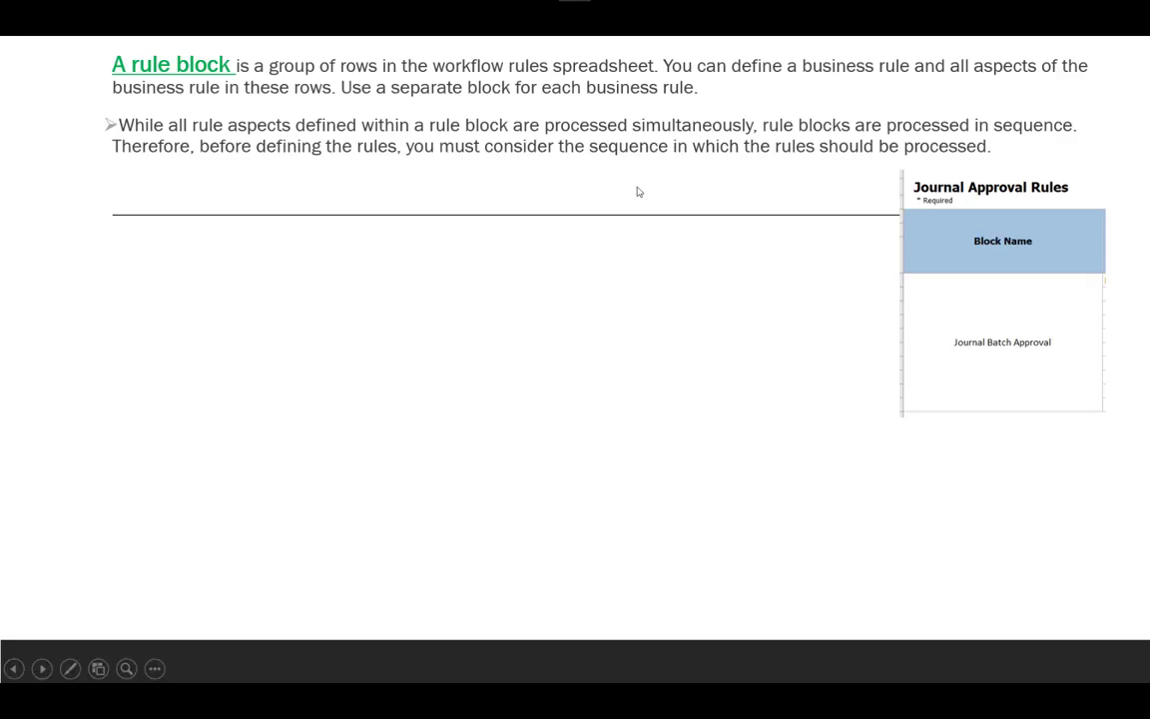
Reveal the Enable Rule Block Configuration and rule-block naming points, then switch to Excel.
left_click(639, 192)
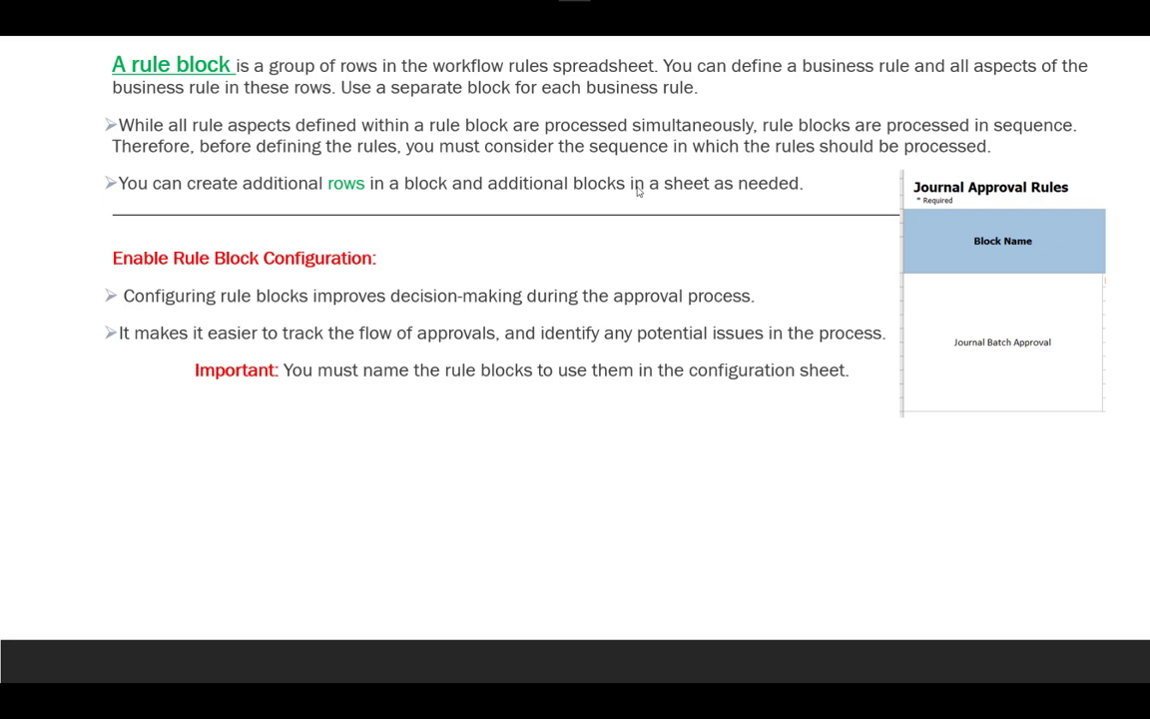
key("alt+Tab")
key("alt+Tab")
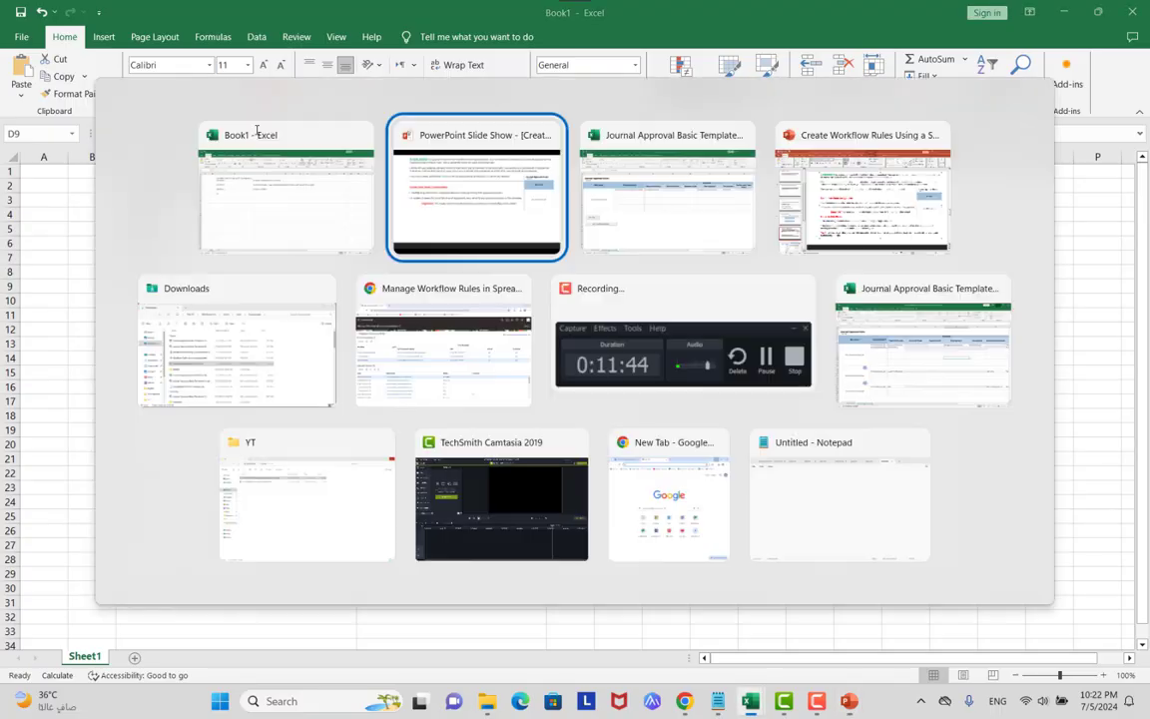
Rename the first rule block in the Journal Approval template to 'Journal Batch Approval 1'.
key("Tab")
left_click(135, 289)
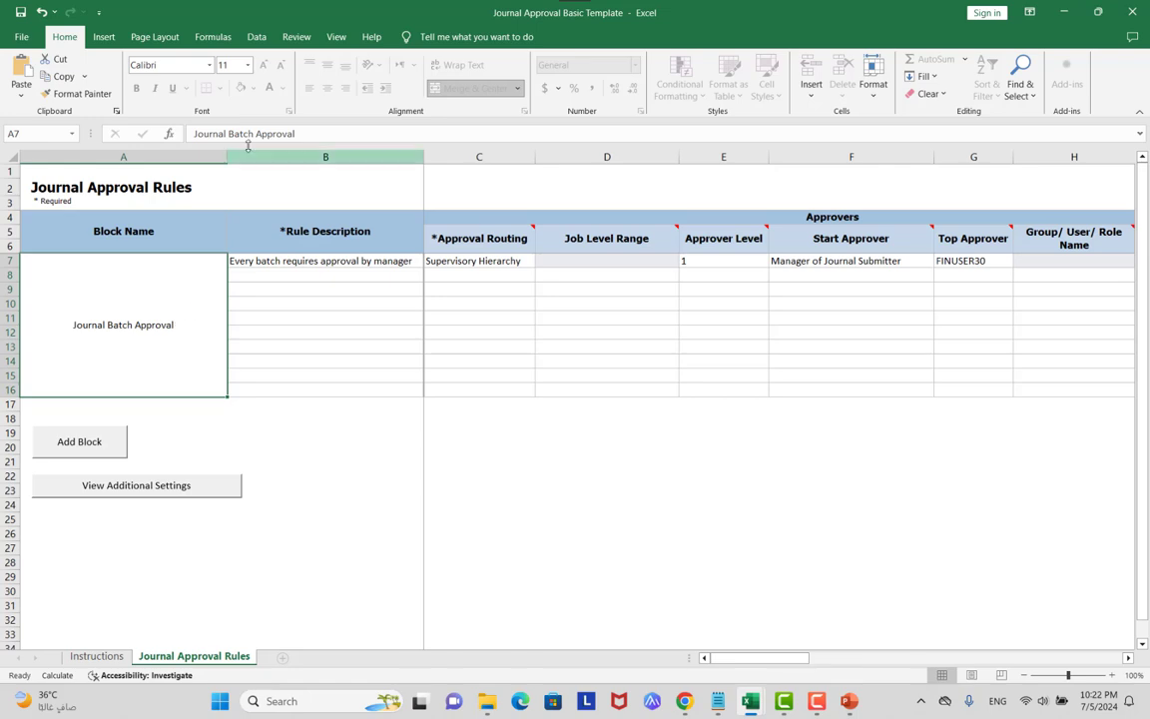
left_click(317, 137)
type("1")
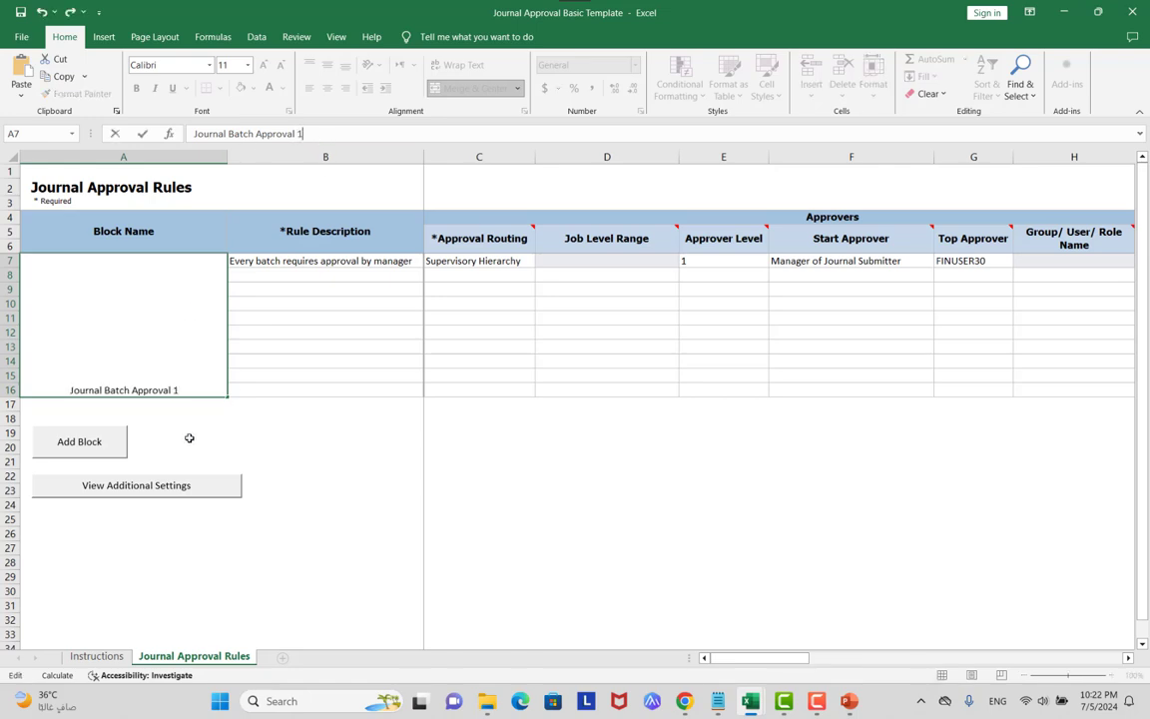
Add a second empty rule block below the first and return to the Book1 notes.
left_click(87, 441)
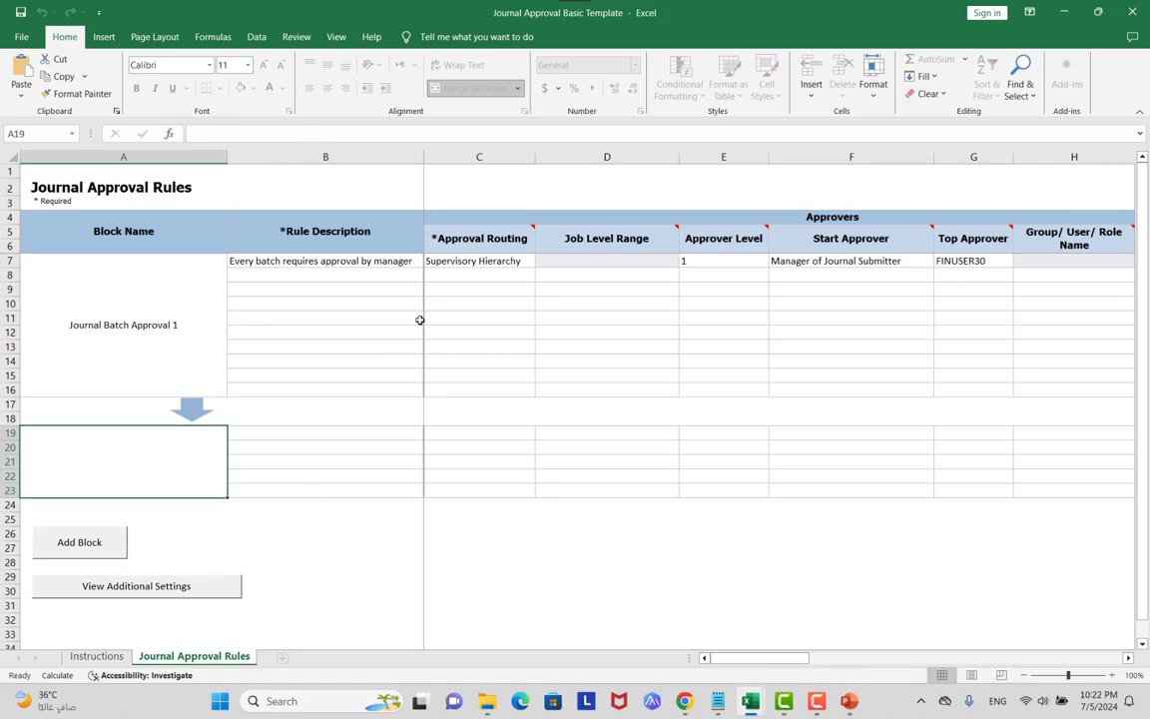
left_click(320, 274)
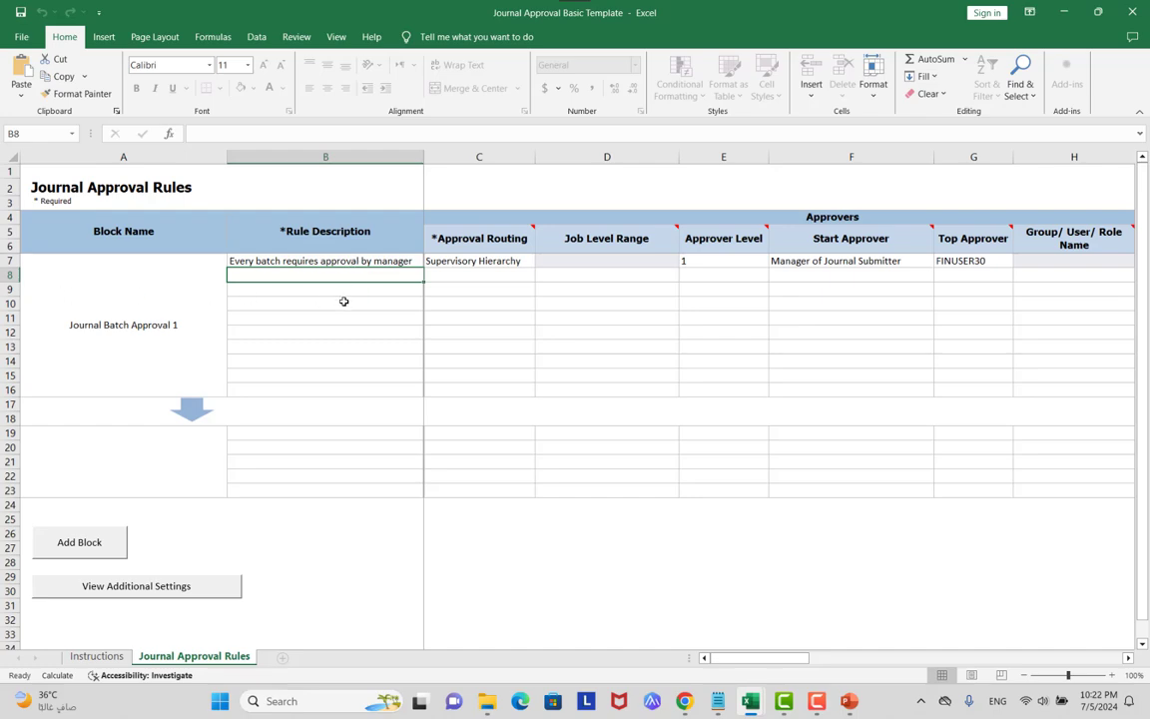
key("alt+Tab")
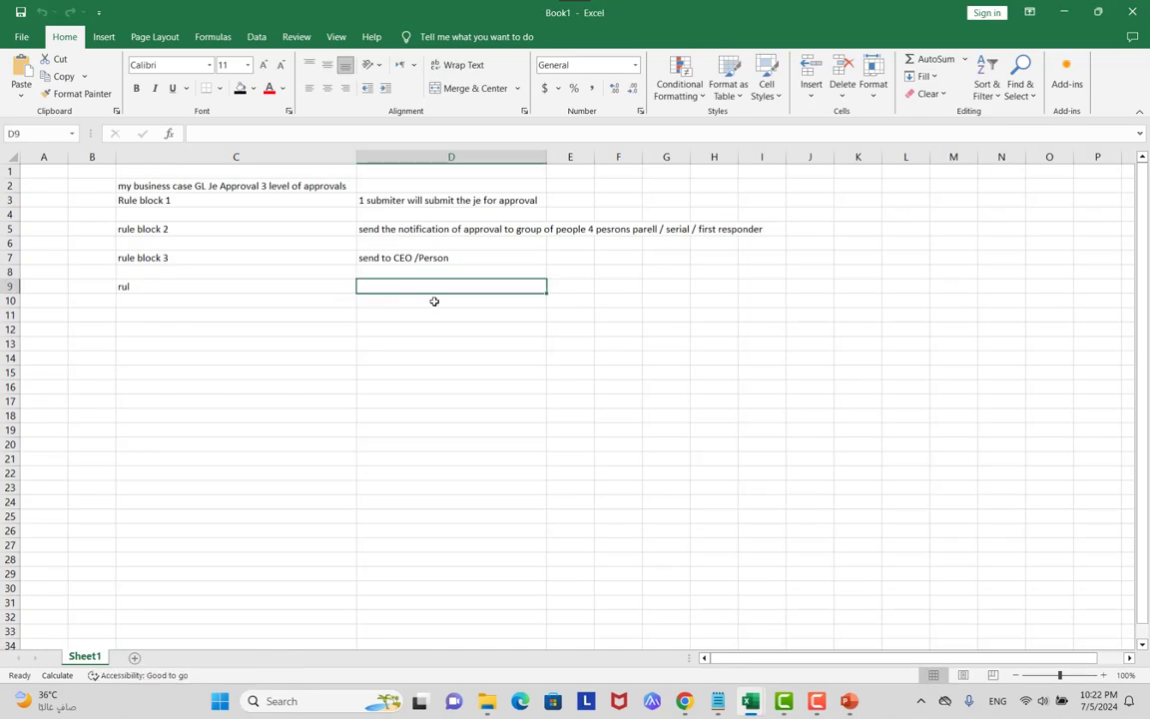
Reveal the Name the Rule Blocks section and its bullet on why naming blocks helps.
key("alt+Tab")
key("Right")
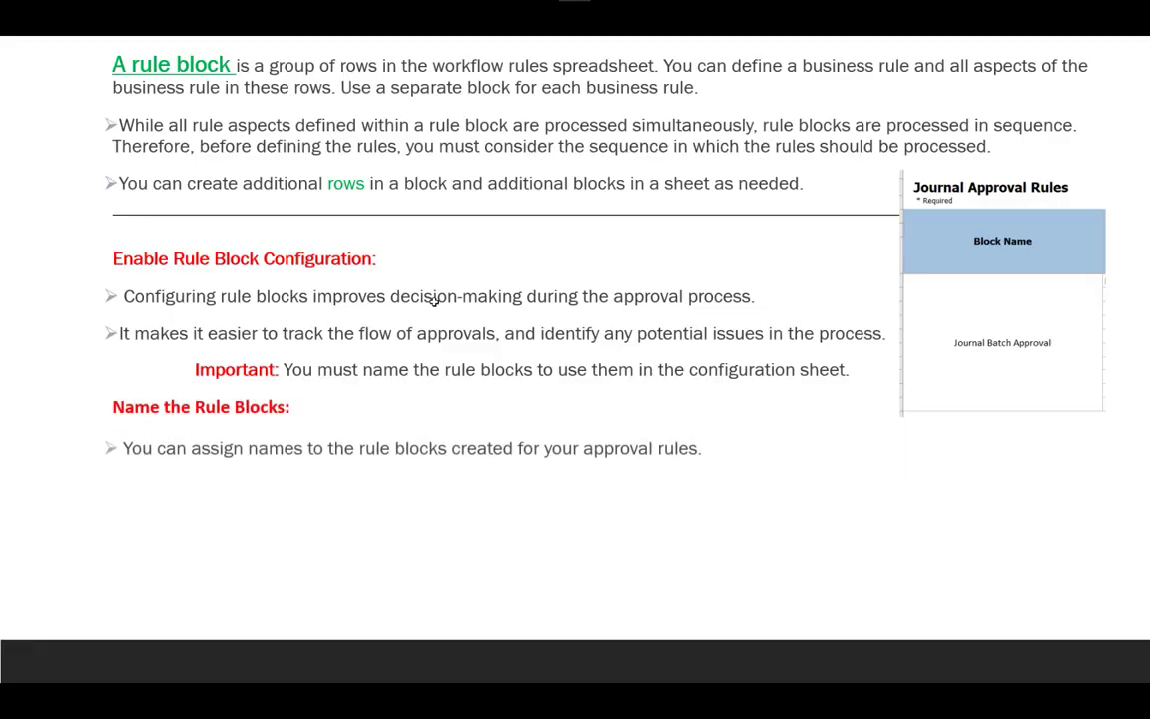
key("Right")
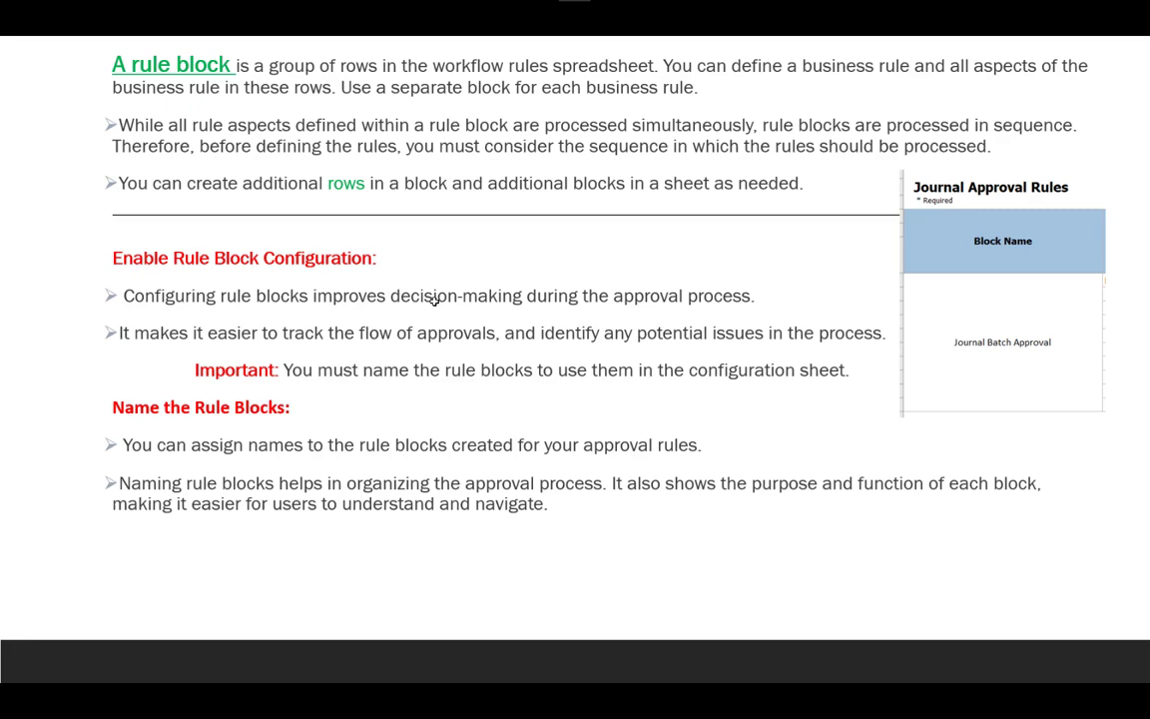
key("alt+Tab")
key("alt+Tab")
key("alt+Tab")
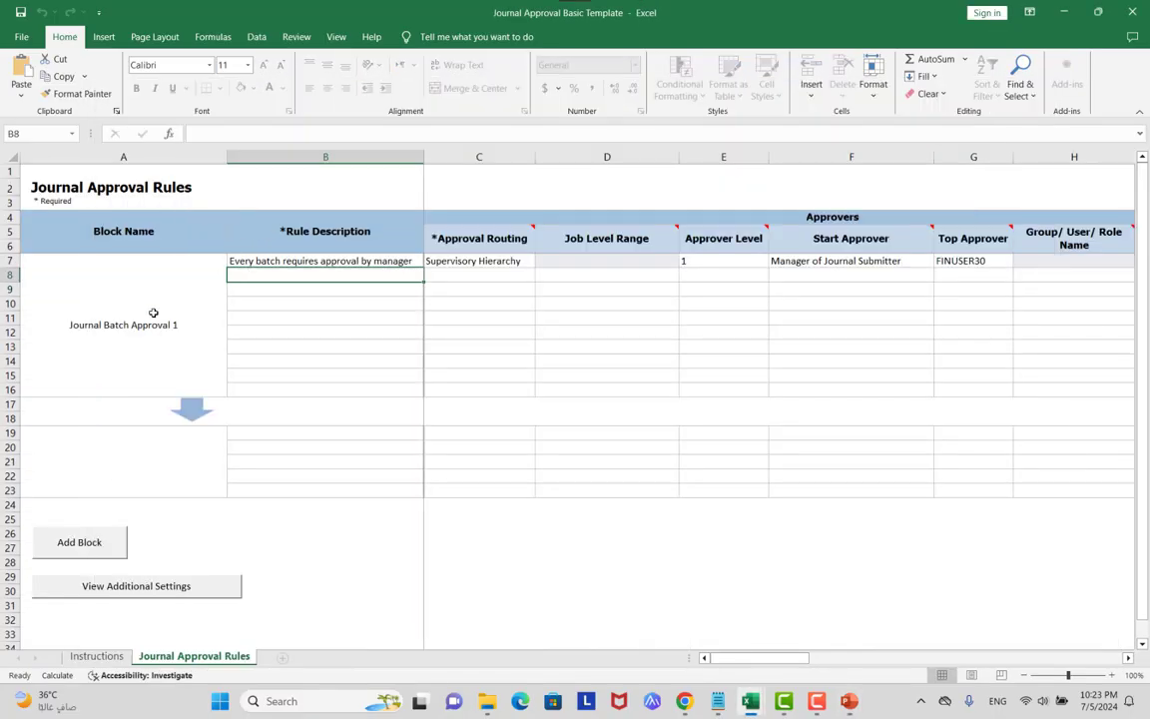
Name the first rule block 'sum' and the second 'app griu'.
left_click(152, 312)
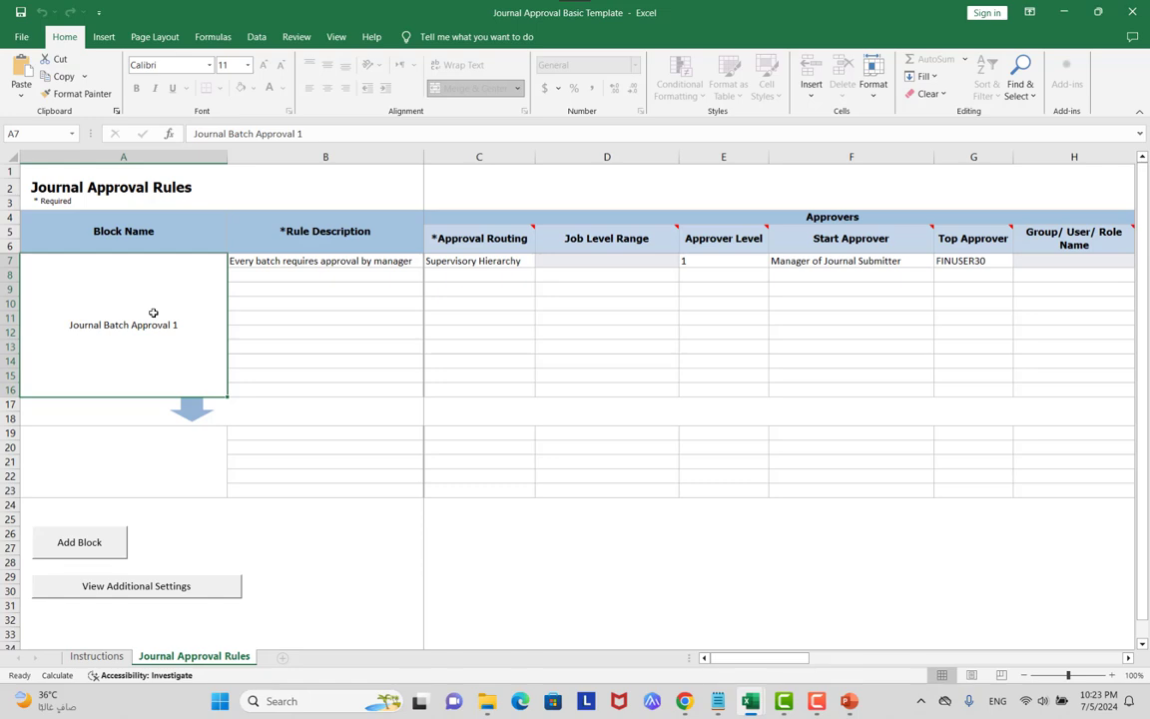
type("sum")
left_click(158, 470)
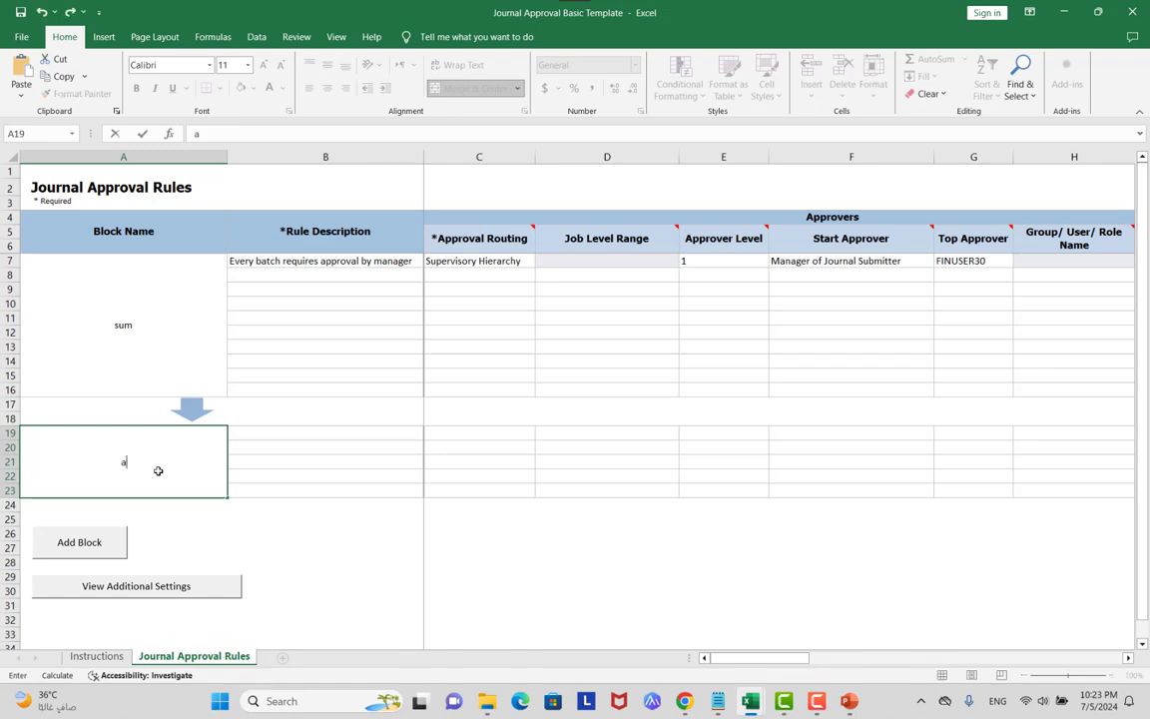
type("appr")
key("BackSpace")
type("griu")
Add a third rule block and name it 'final leve'.
left_click(105, 547)
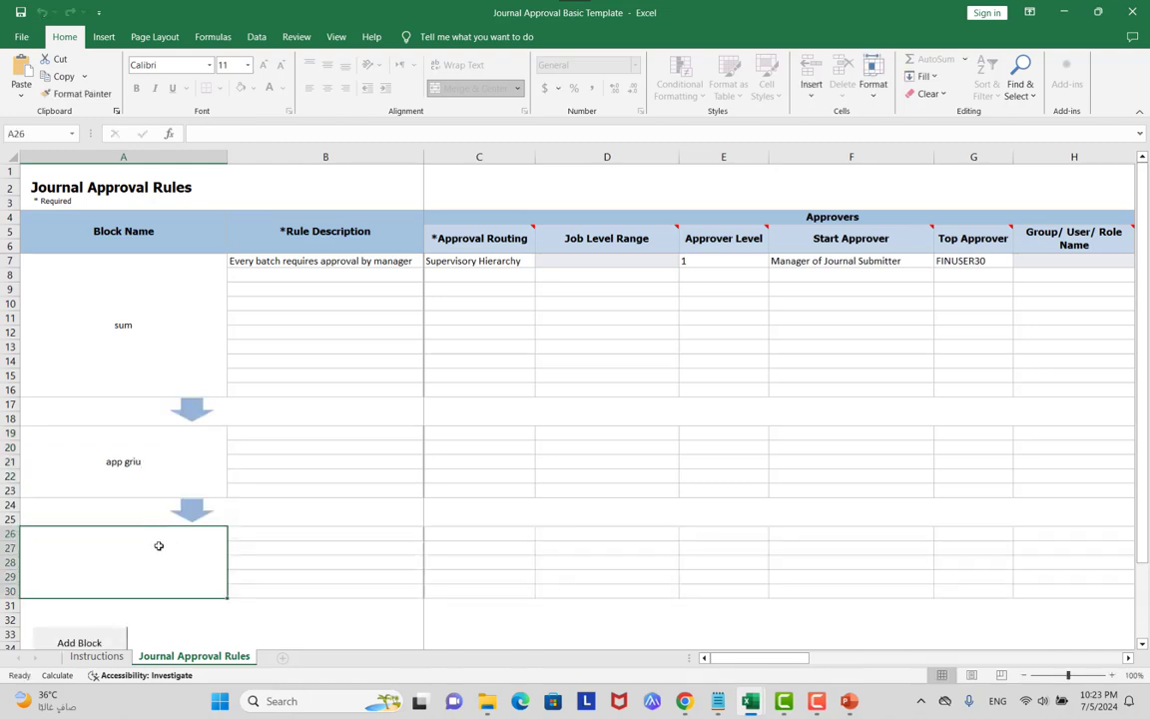
type("con")
key("BackSpace")
key("BackSpace")
key("BackSpace")
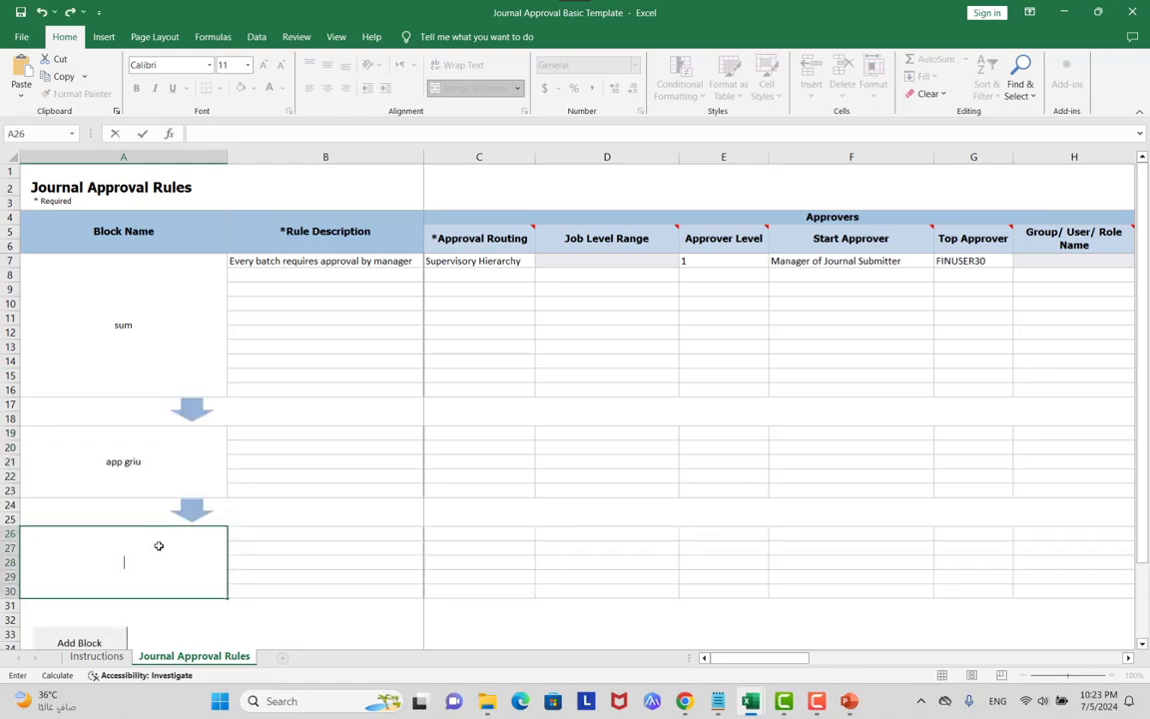
type("final leve")
left_click(294, 534)
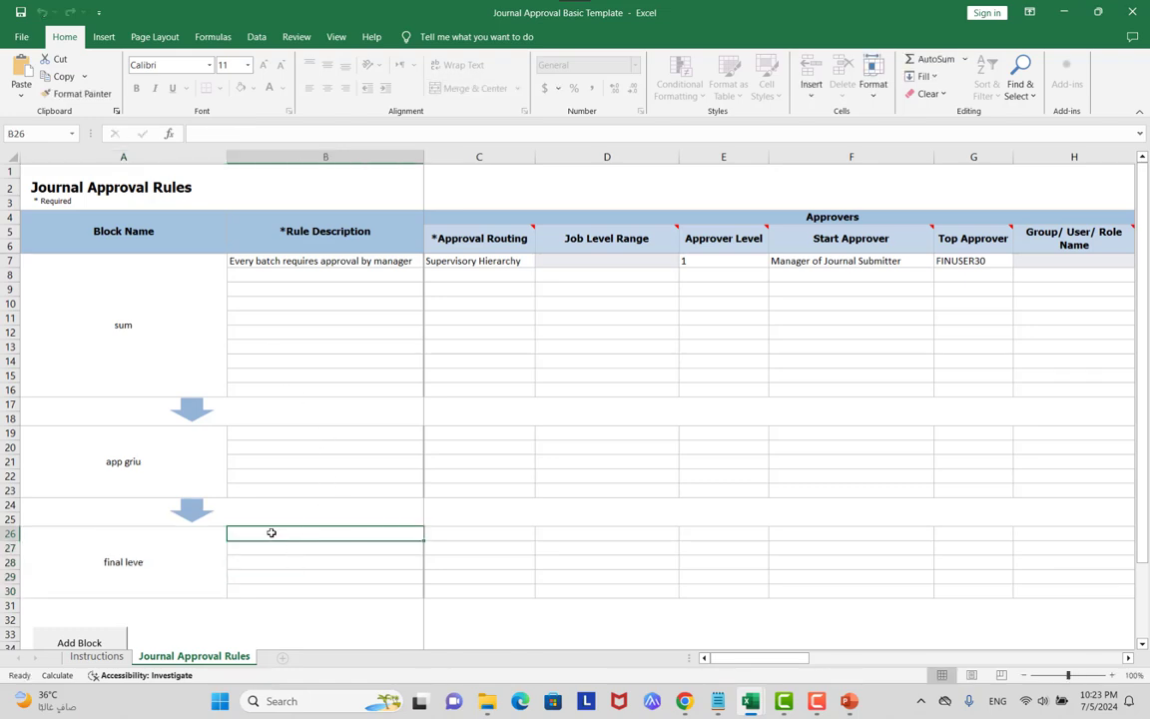
Show the slide's Tip about maintaining rules by spreadsheet, then check the workflow rules page.
key("alt+Tab")
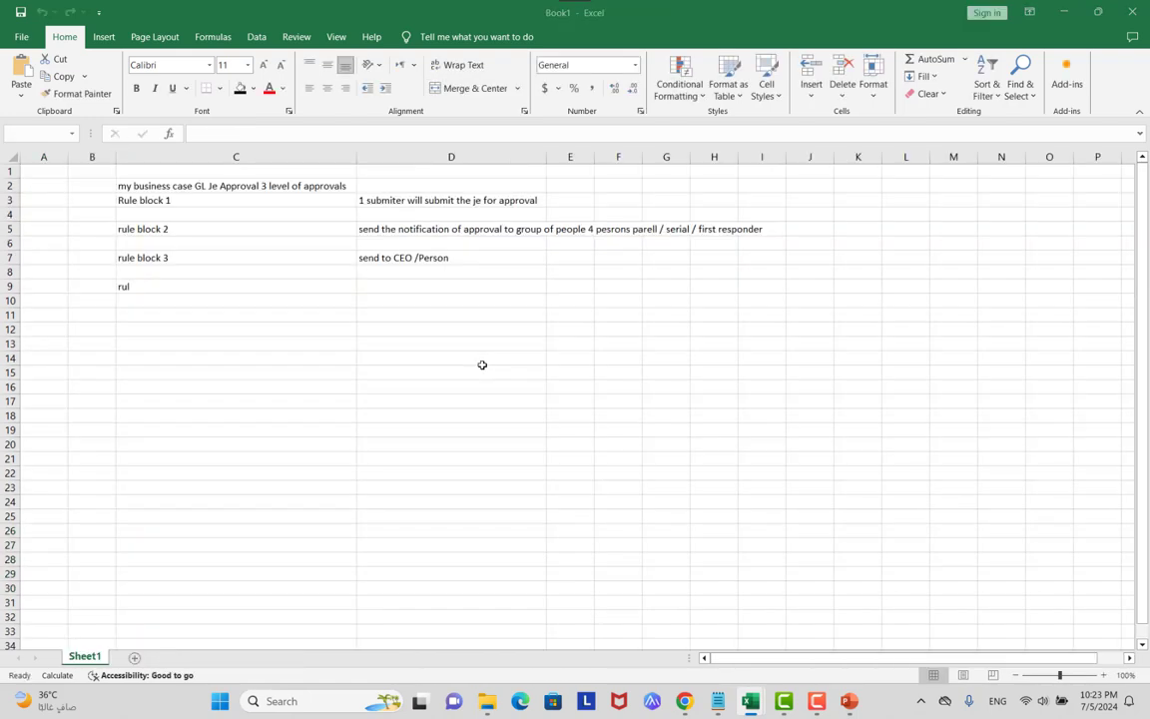
key("alt+Tab")
key("alt+Tab")
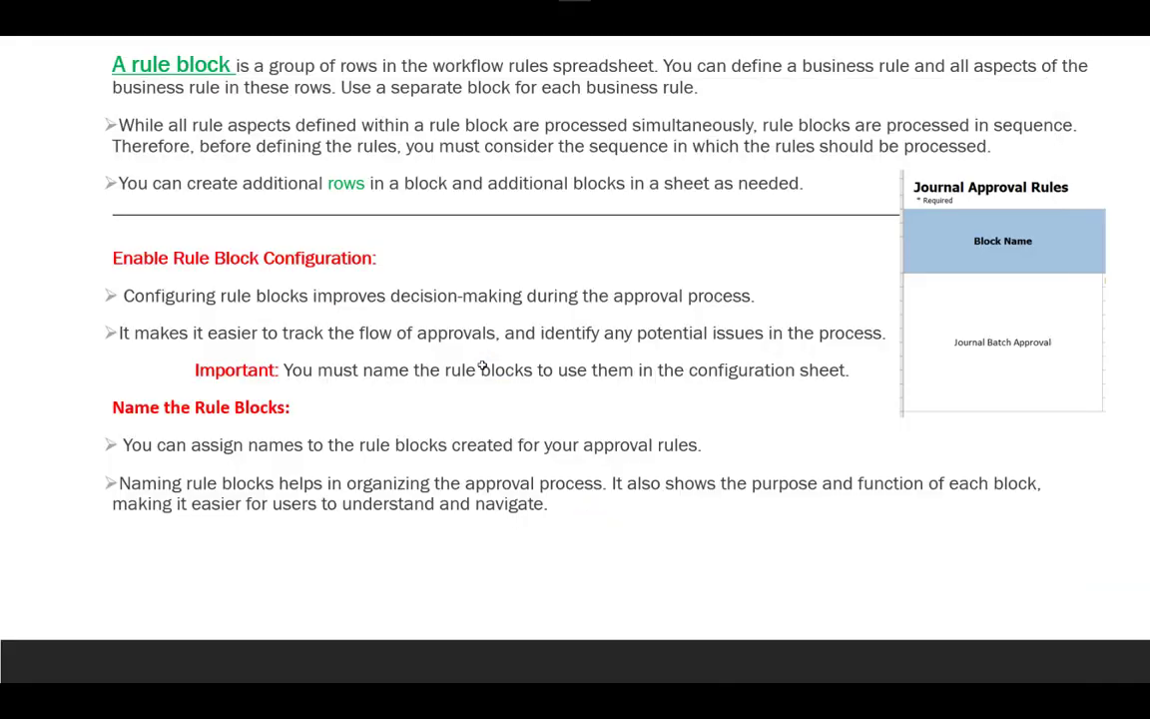
left_click(482, 366)
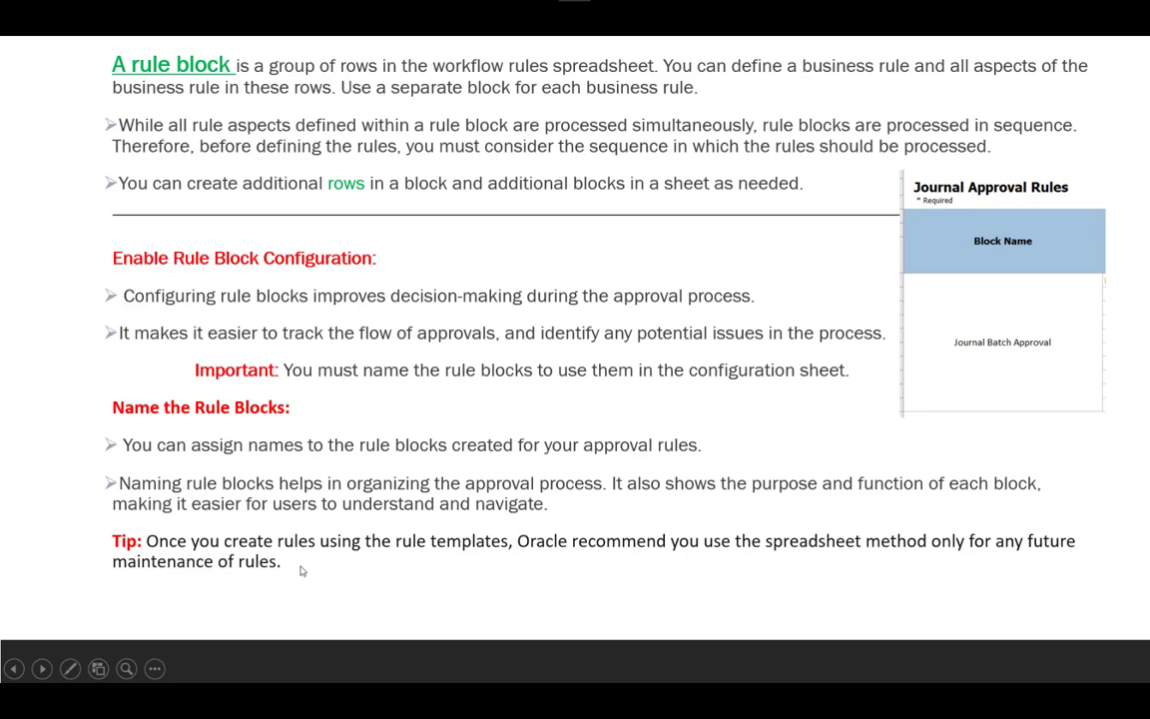
key("alt+Tab")
key("alt+Tab")
key("alt+Tab")
key("alt+Tab")
key("alt+Tab")
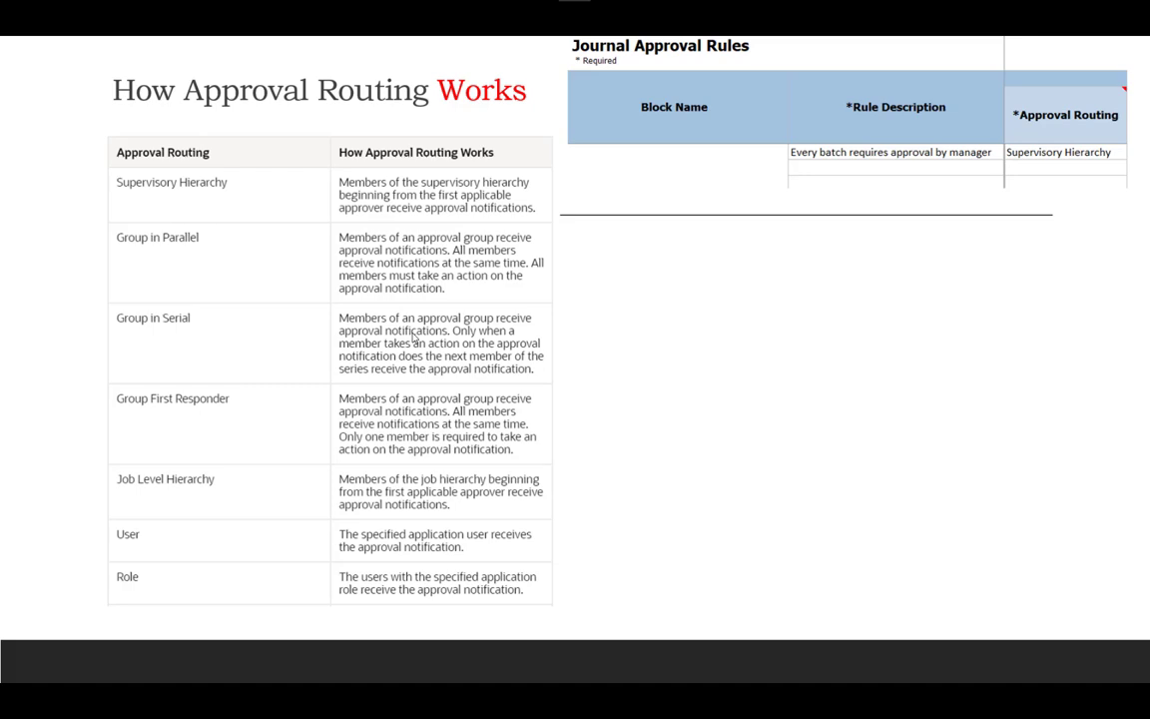
key("alt+Tab")
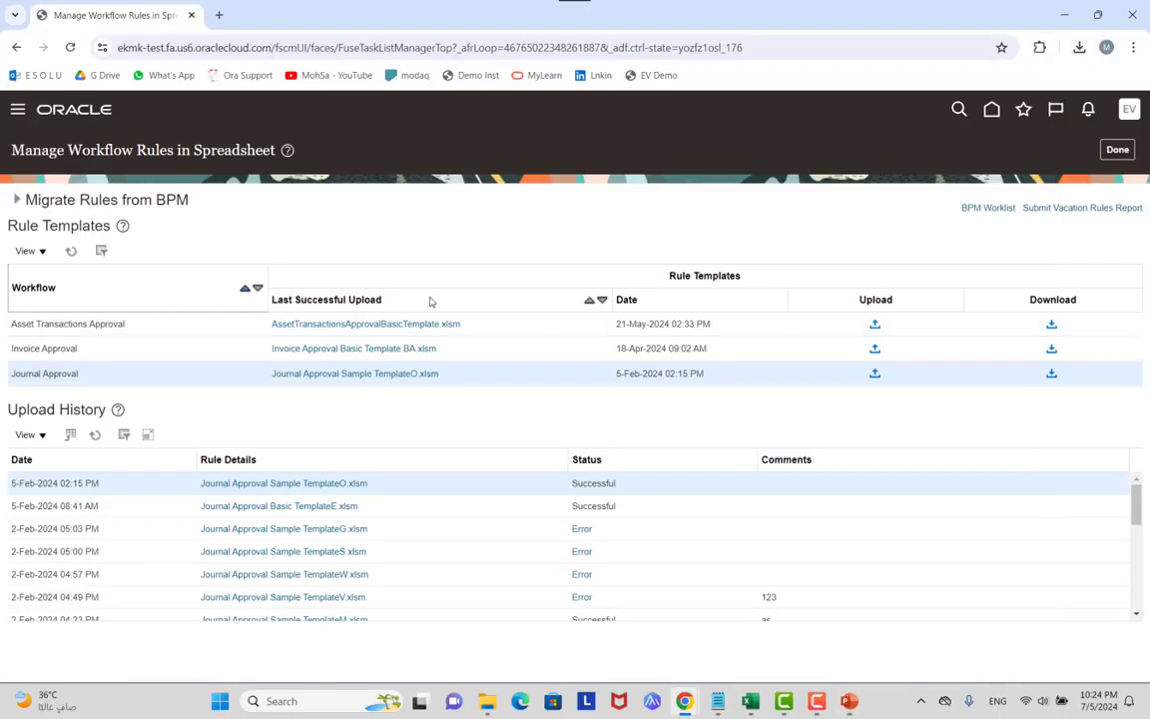
key("alt+Tab")
key("alt+Tab")
key("alt+Tab")
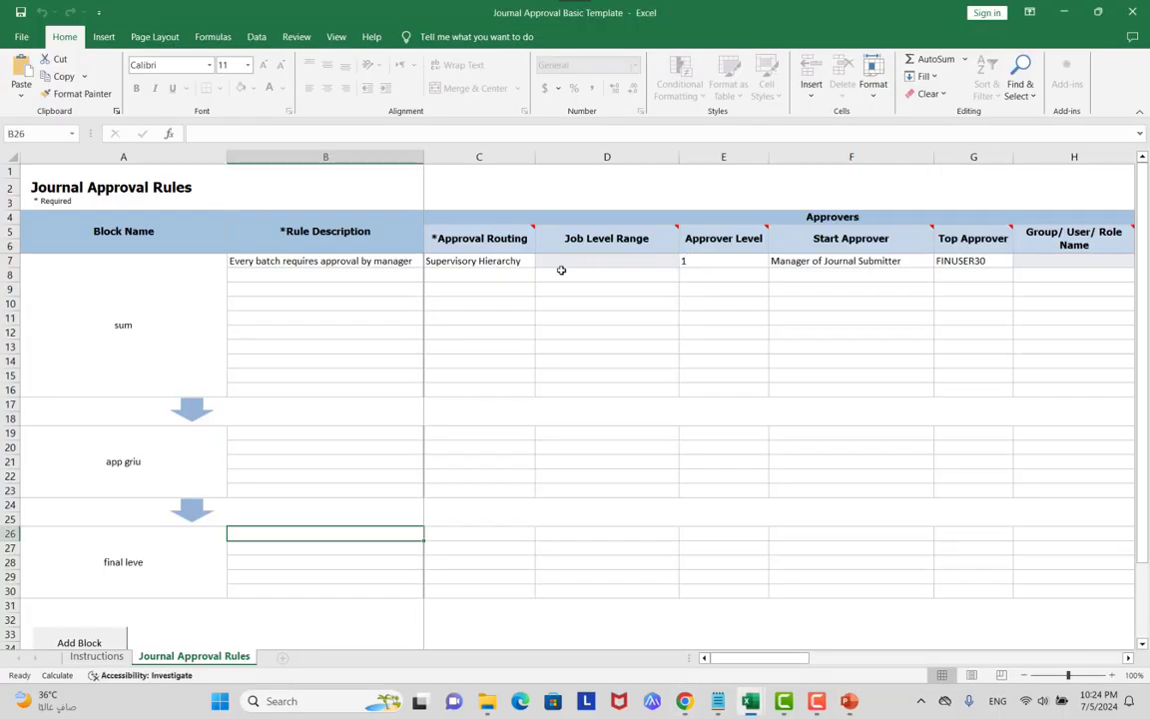
left_click(526, 264)
left_click(542, 260)
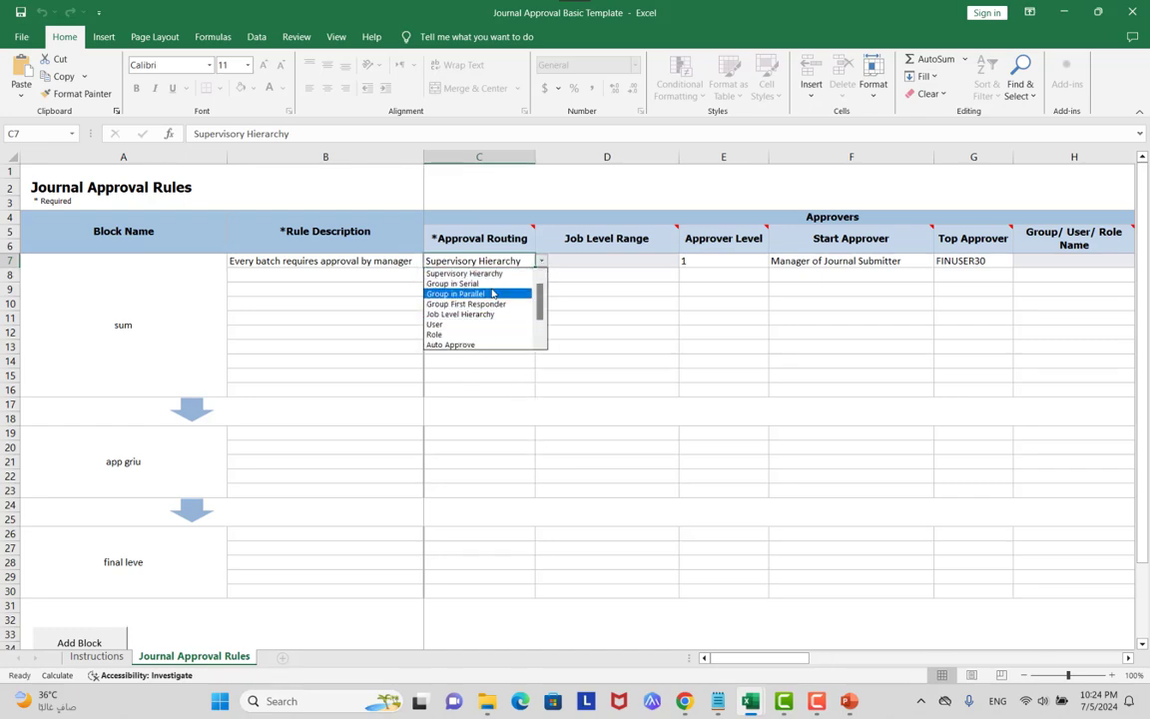
key("alt+Tab")
key("alt+Tab")
key("alt+Tab")
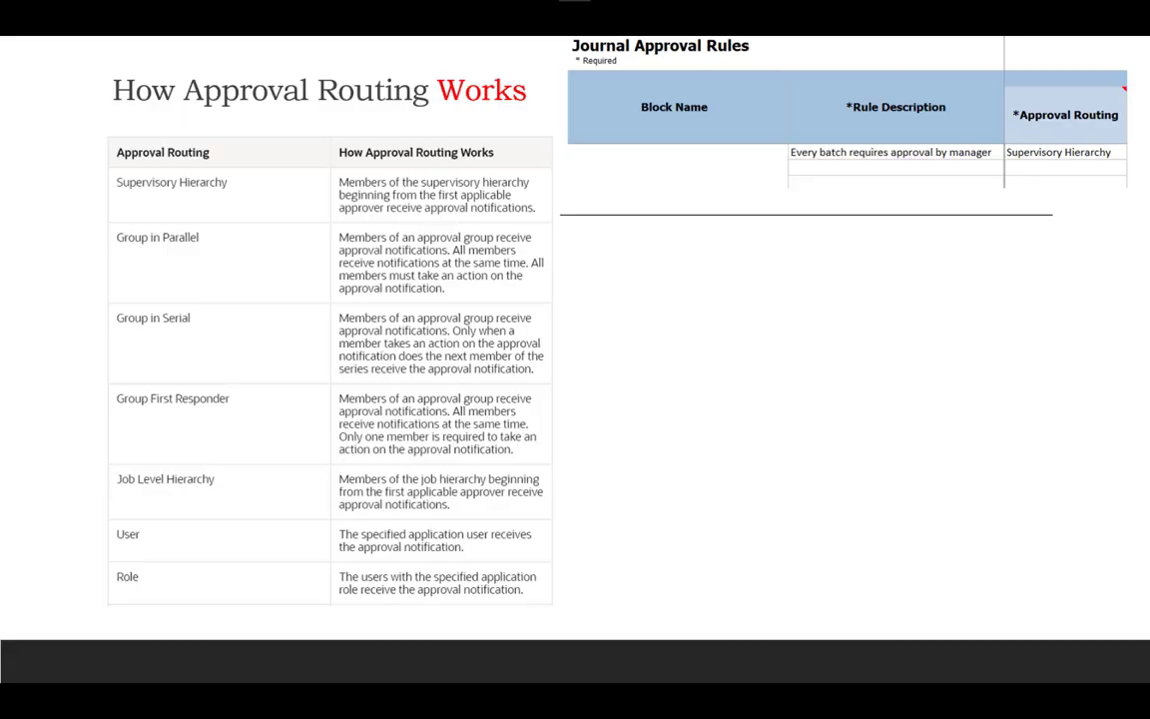
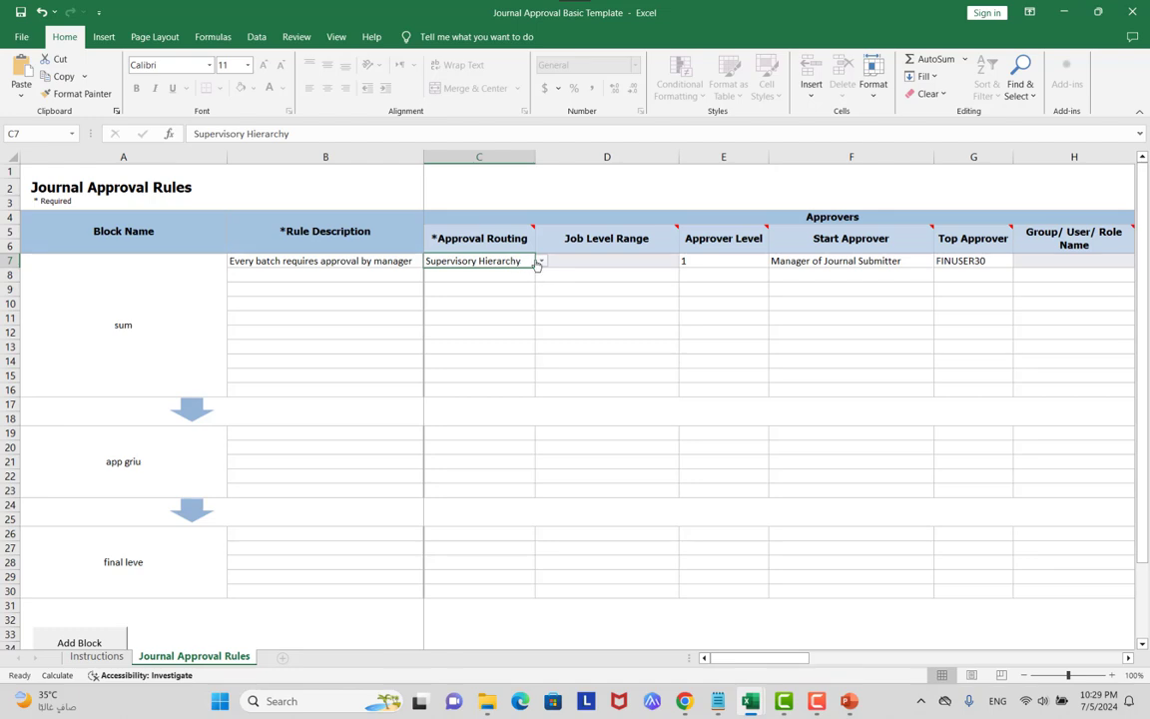
Check C7's routing choices and keep Supervisory Hierarchy as the approval routing.
left_click(540, 260)
key("Escape")
left_click(540, 260)
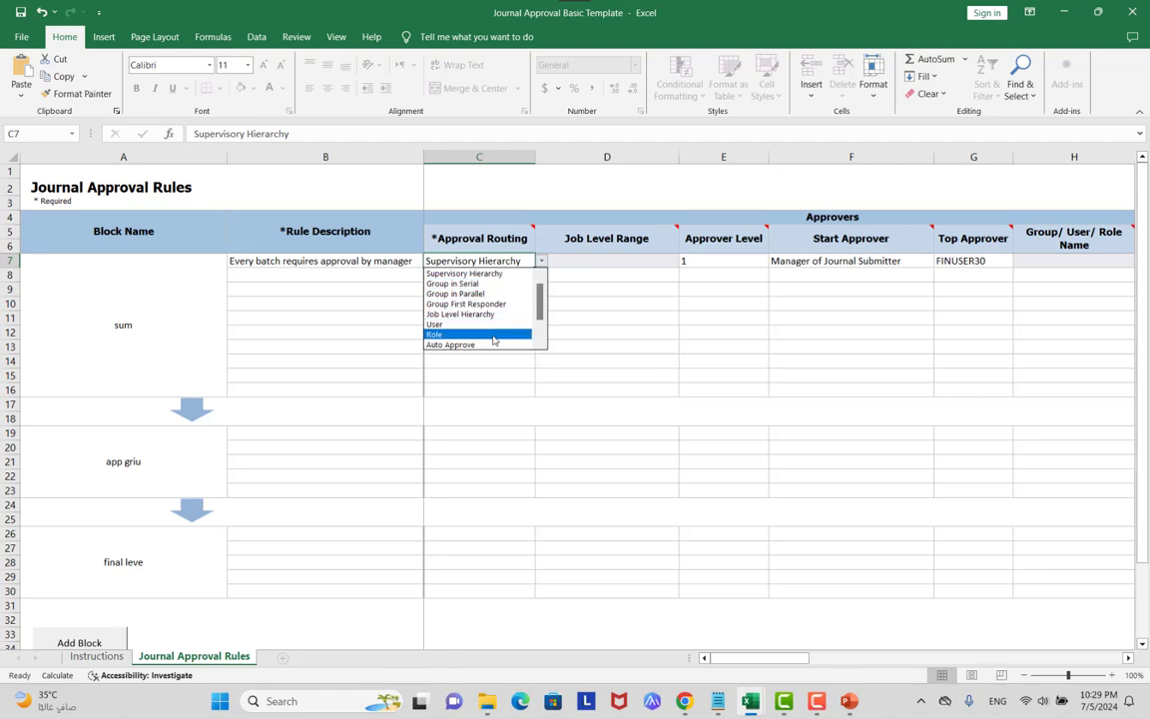
key("Escape")
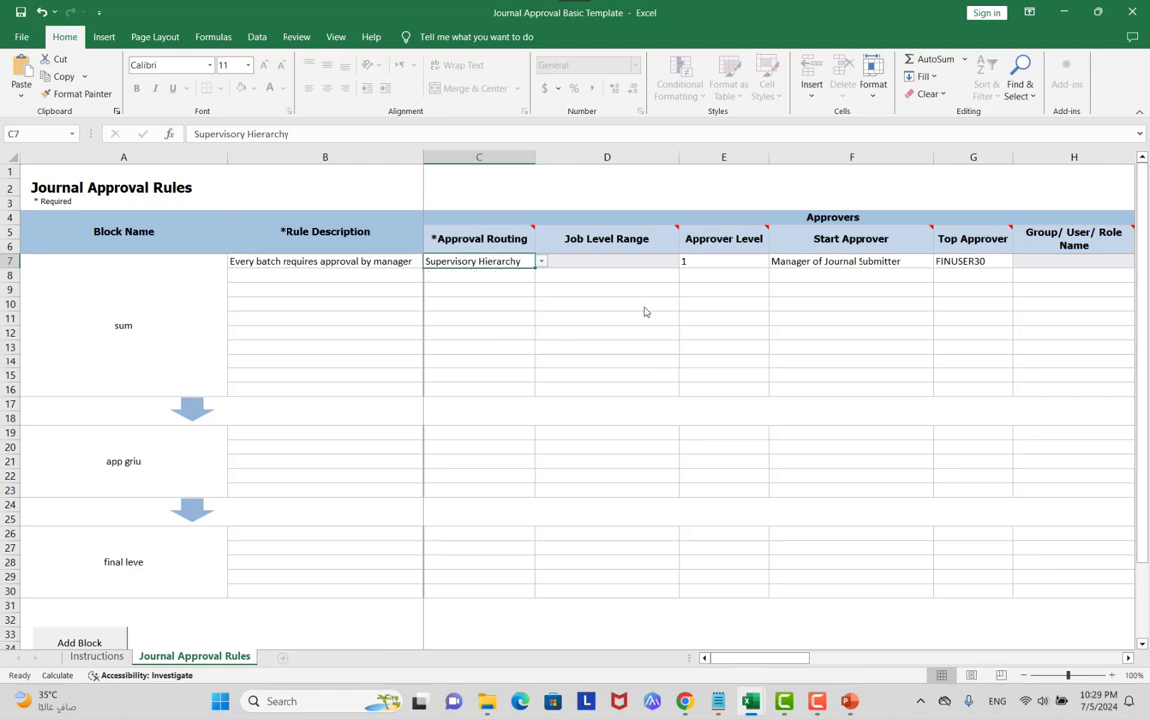
Move across E7 to F7 and show the start approver choices.
left_click(709, 261)
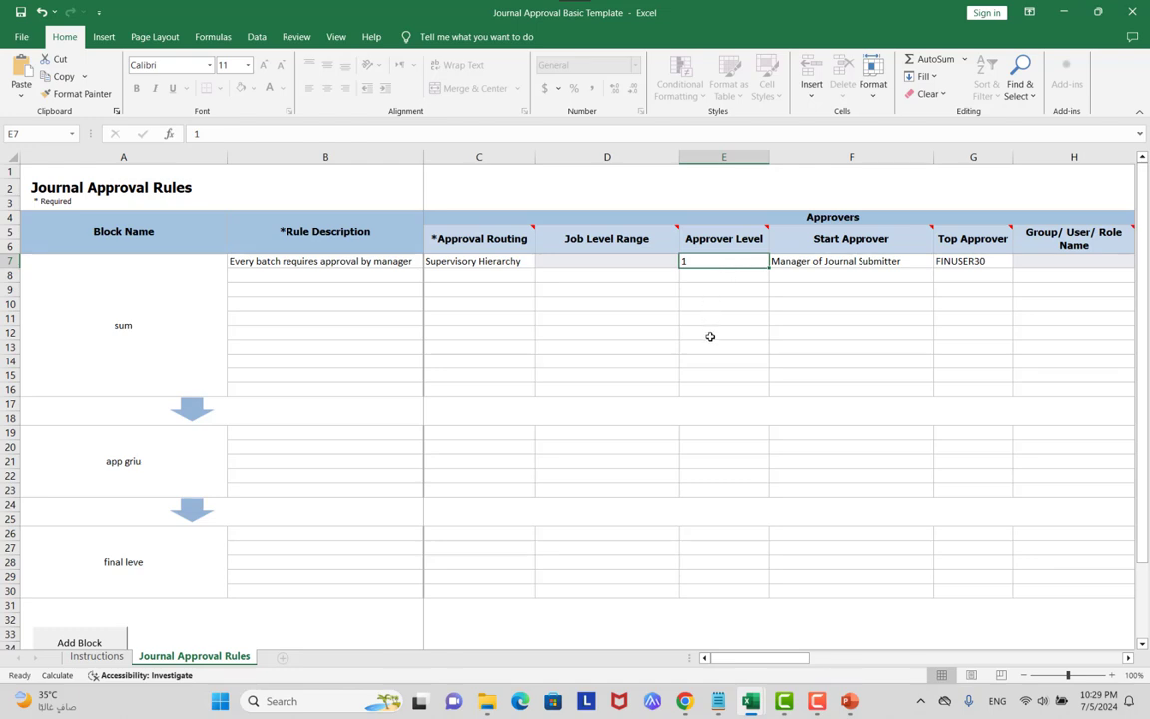
left_click(839, 262)
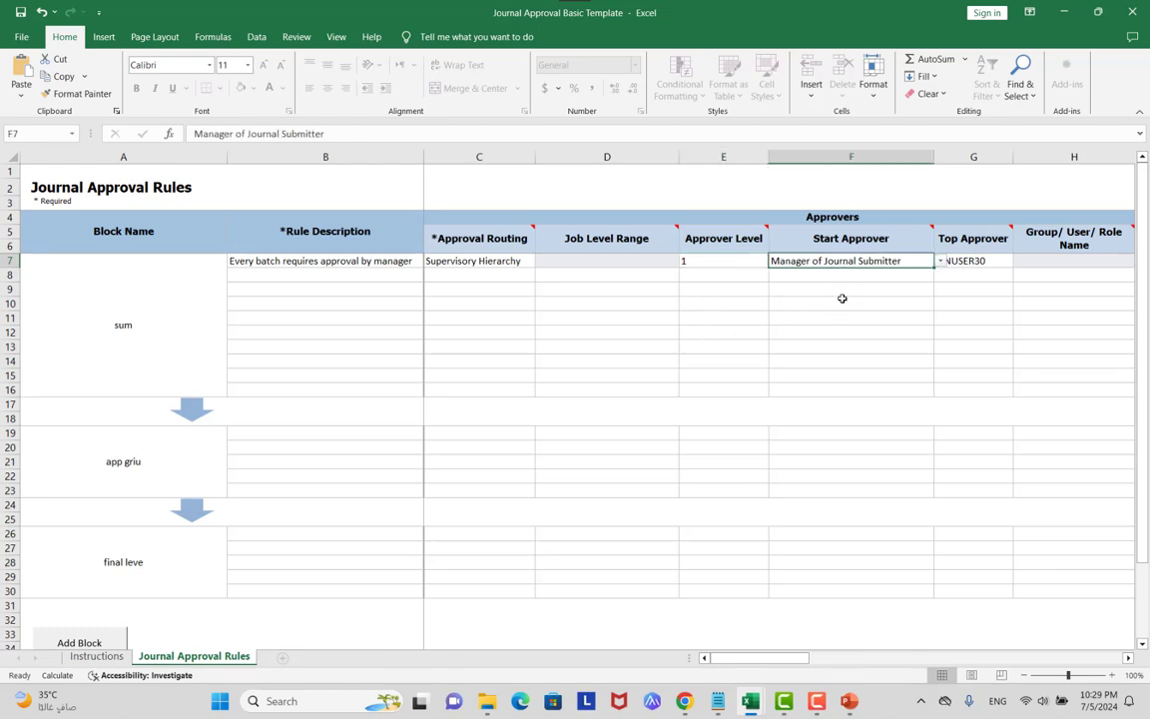
left_click(939, 261)
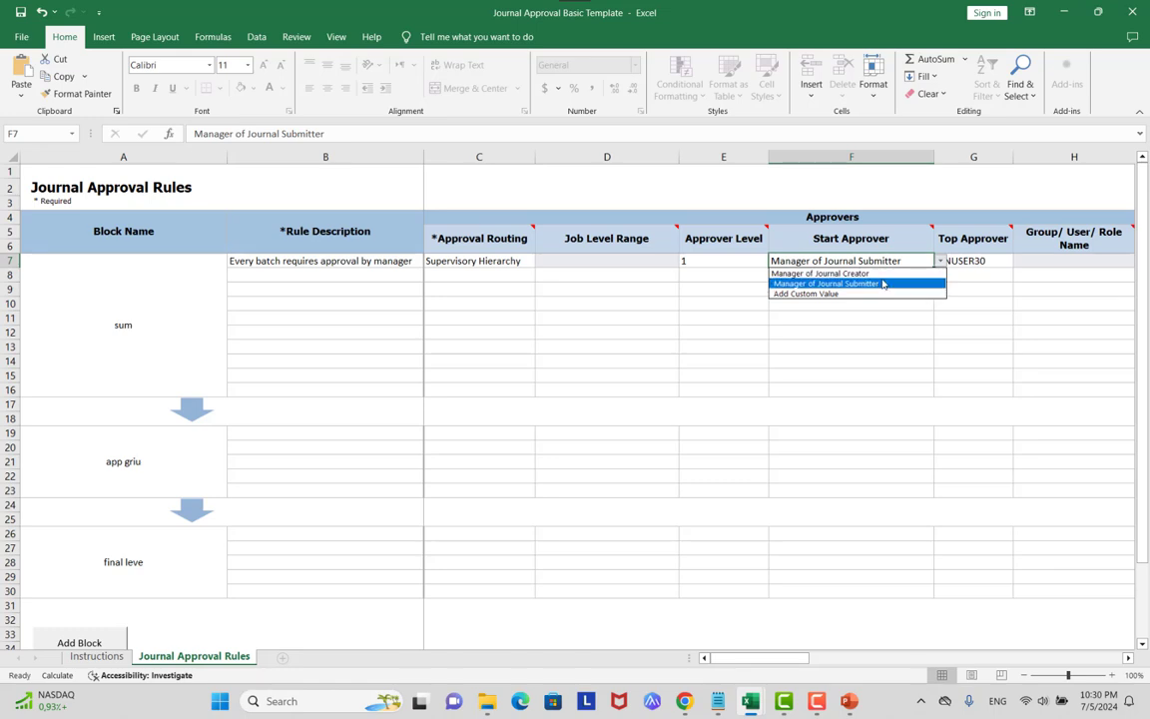
Set F7's start approver to Manager of Journal Creator, briefly trying Manager of Journal Submitter.
left_click(882, 279)
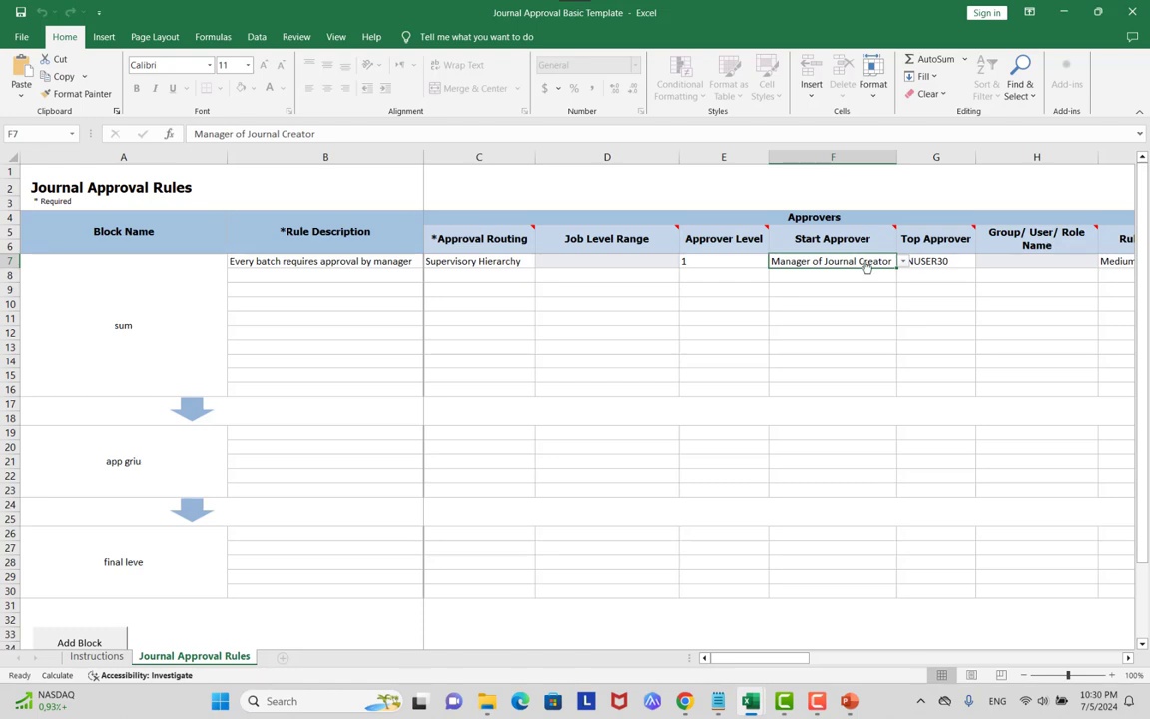
left_click(902, 262)
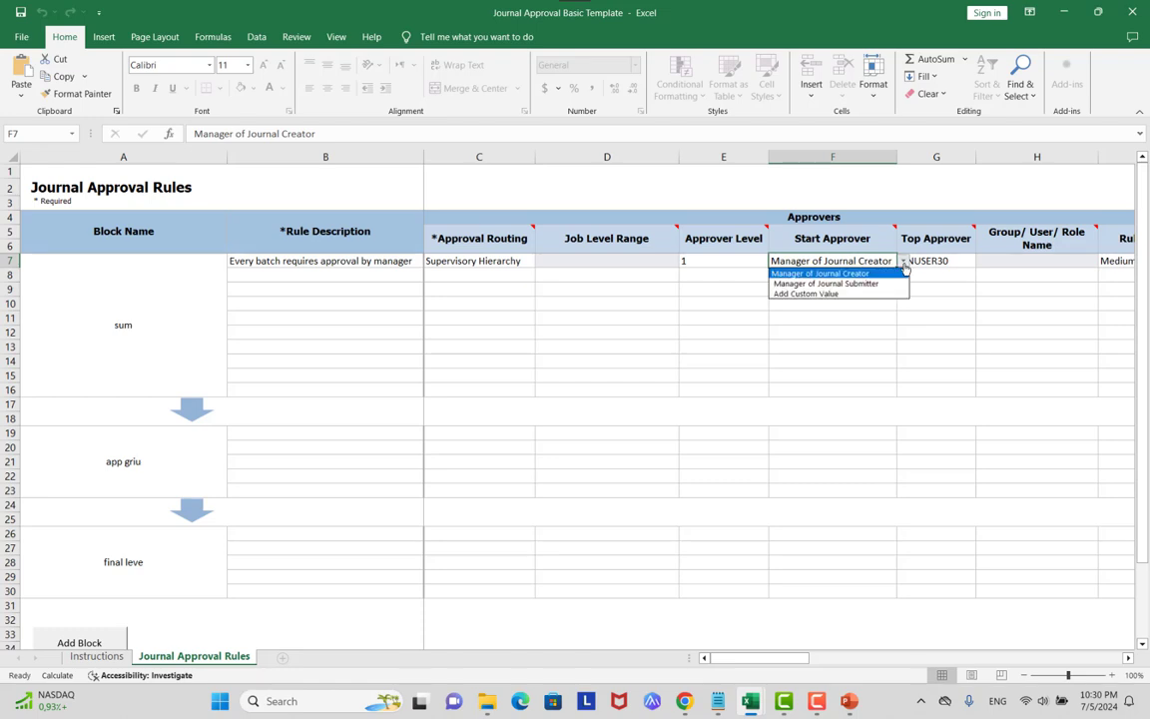
left_click(883, 285)
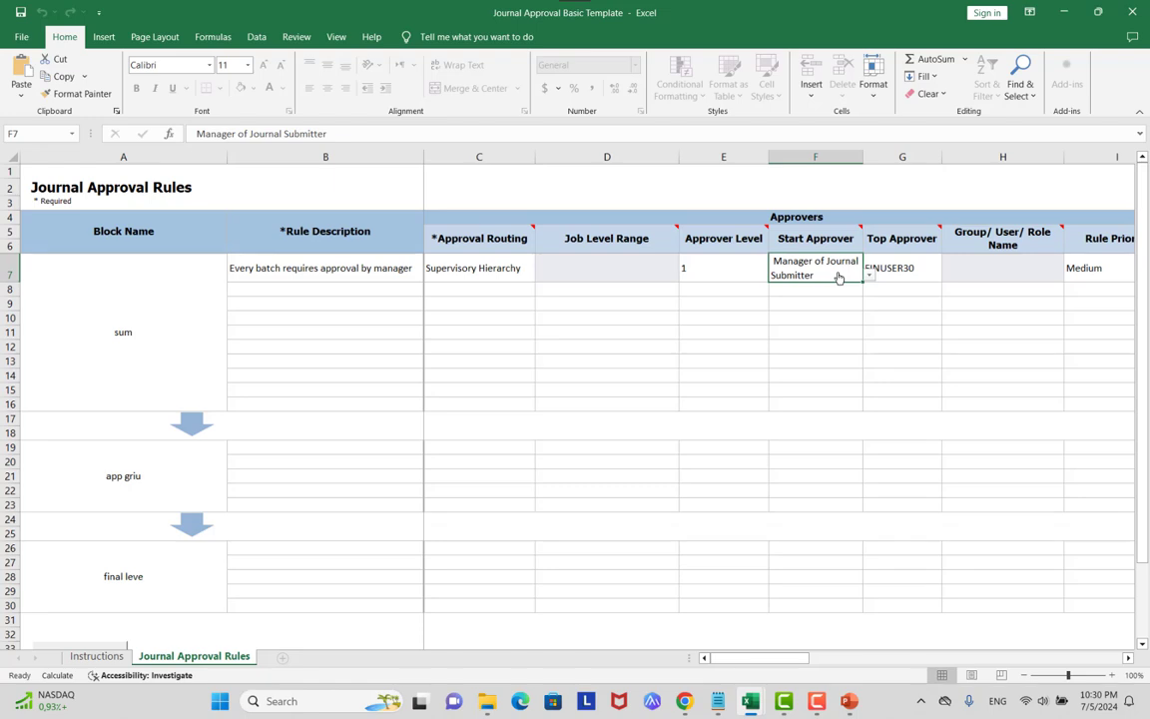
left_click(868, 275)
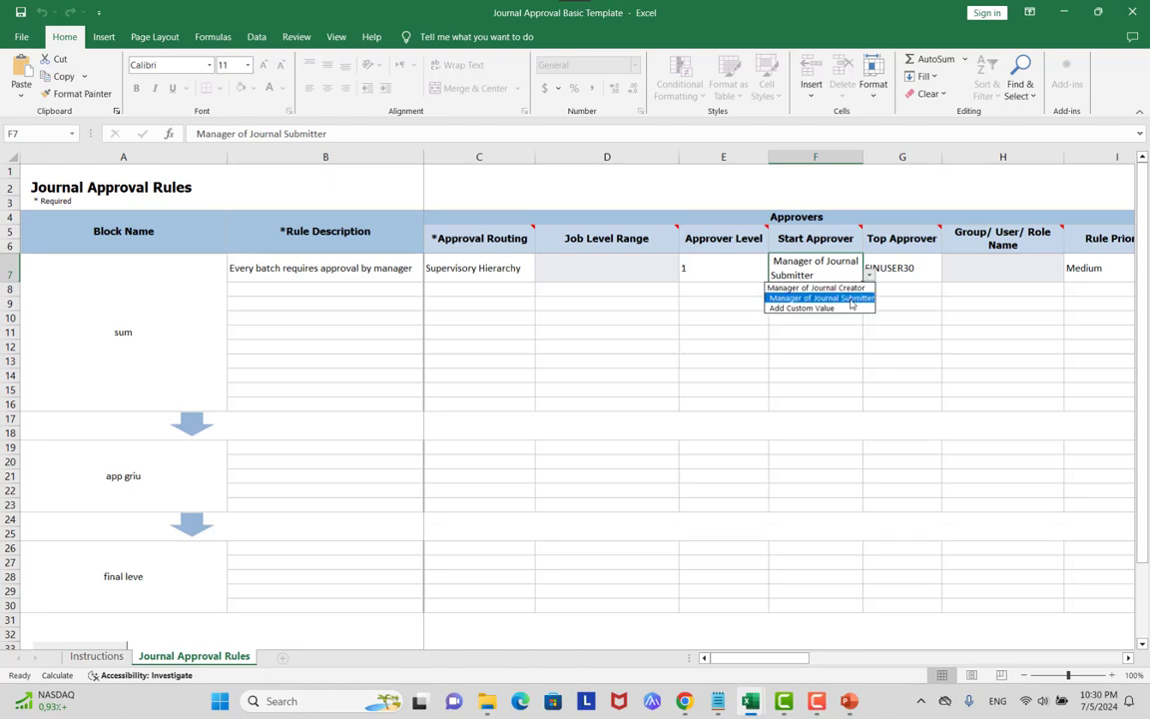
left_click(843, 289)
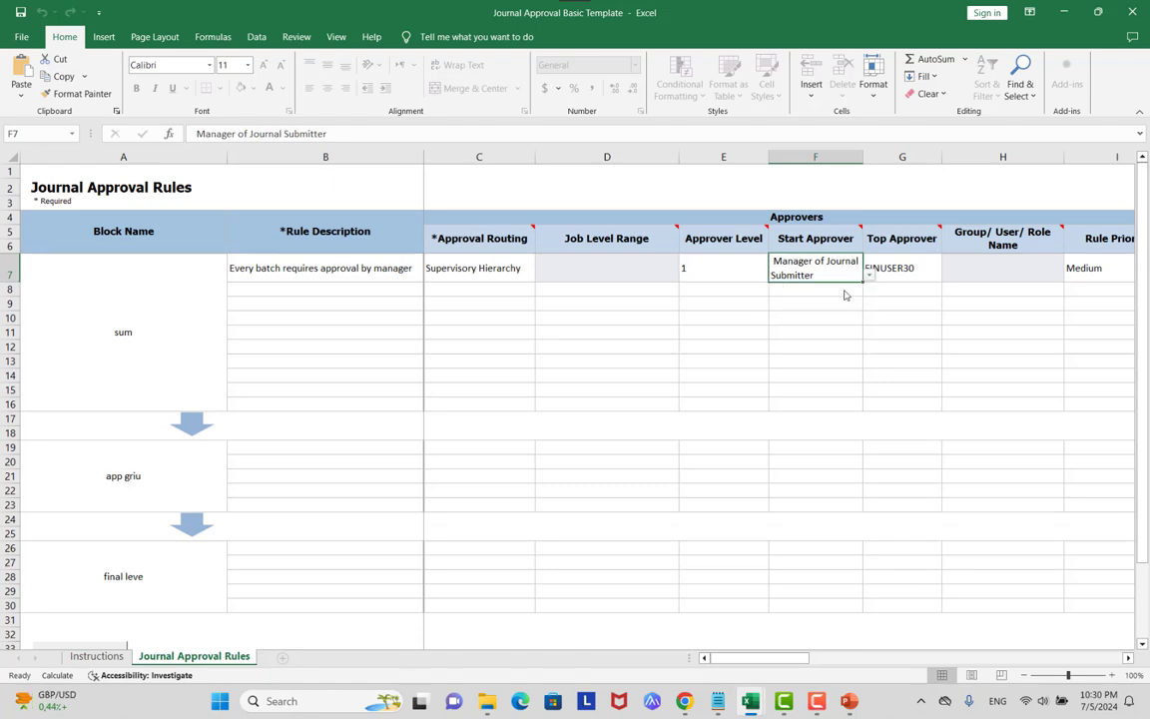
left_click(946, 267)
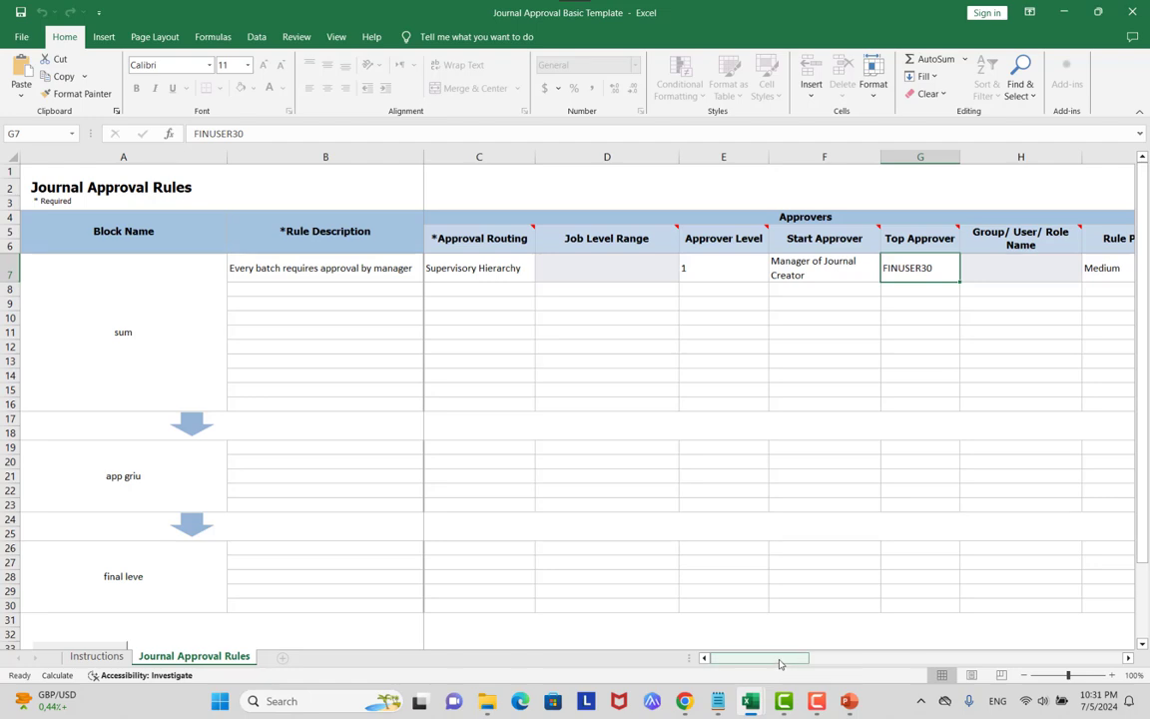
Scroll right and confirm I7's rule priority stays at Medium.
left_click_drag(777, 660, 817, 660)
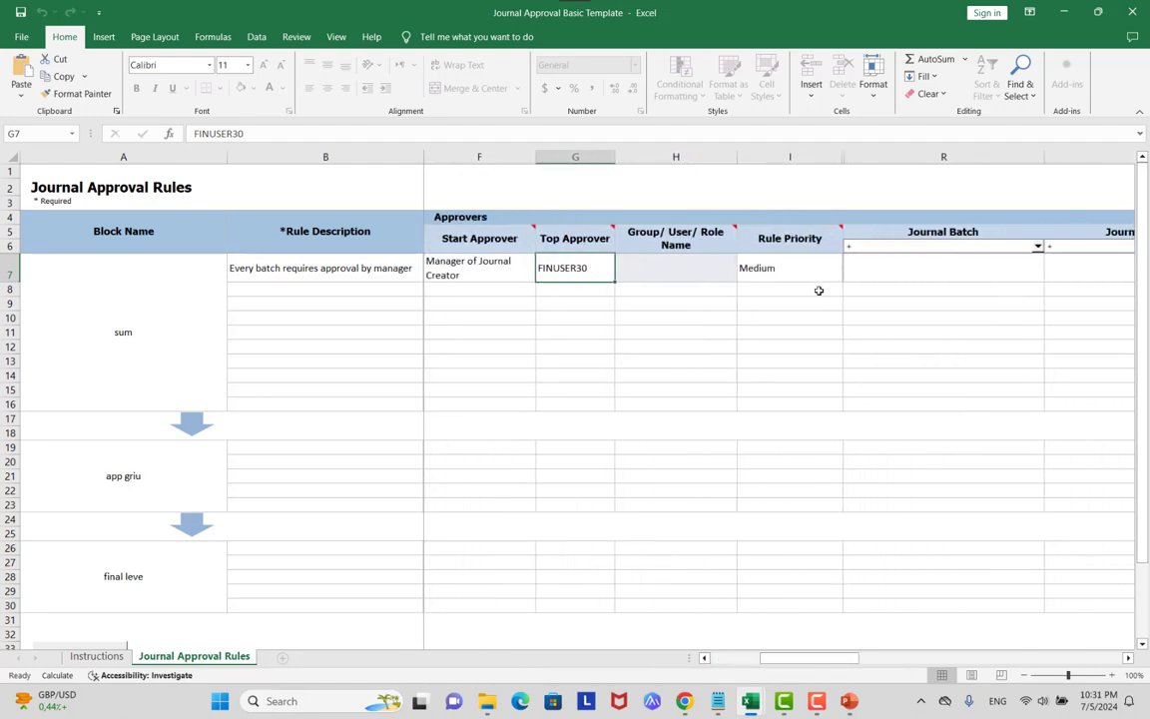
left_click(816, 278)
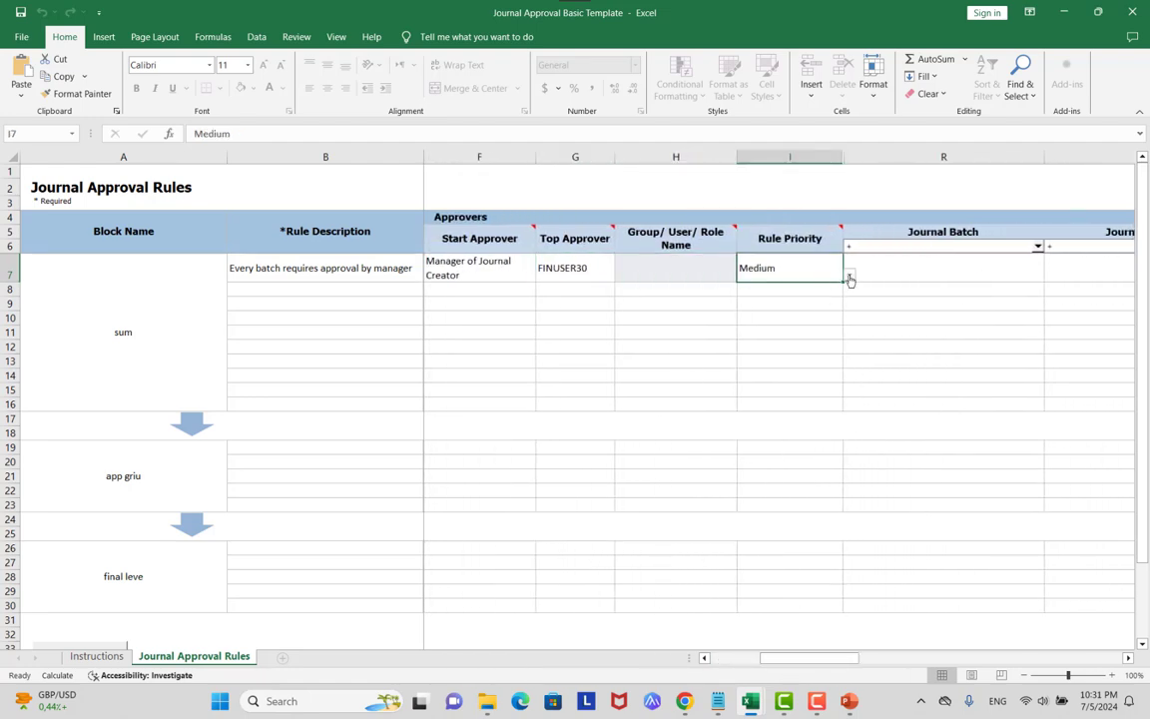
left_click(849, 276)
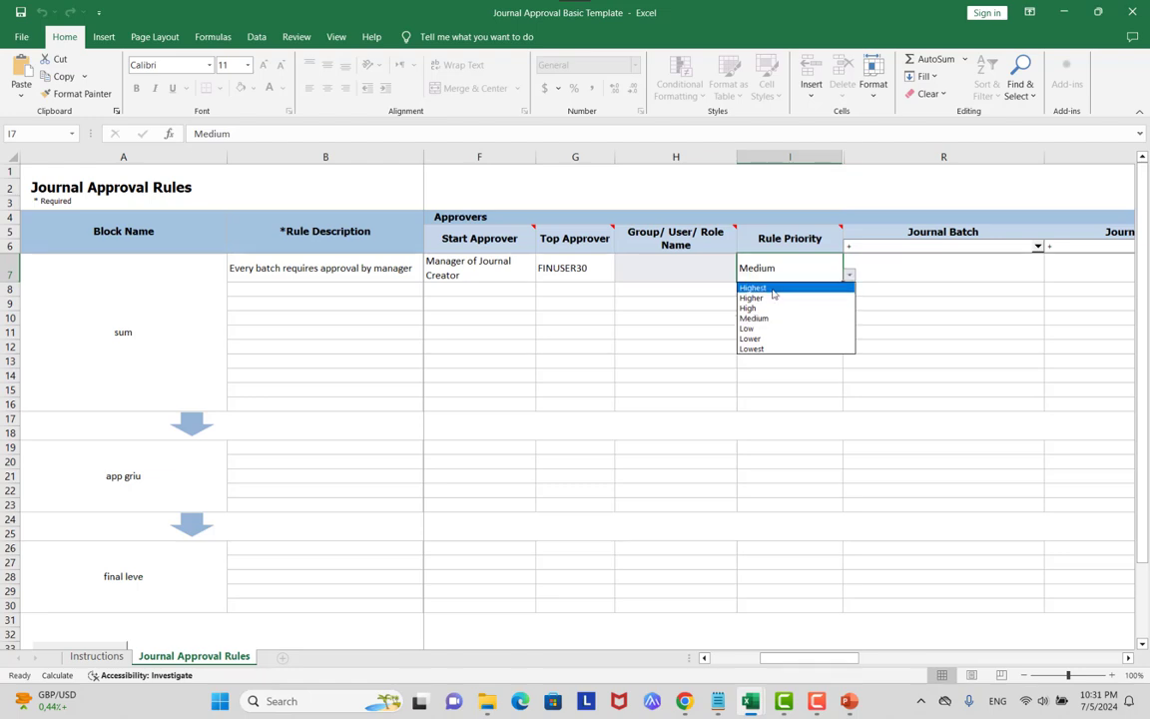
left_click(562, 294)
left_click(561, 293)
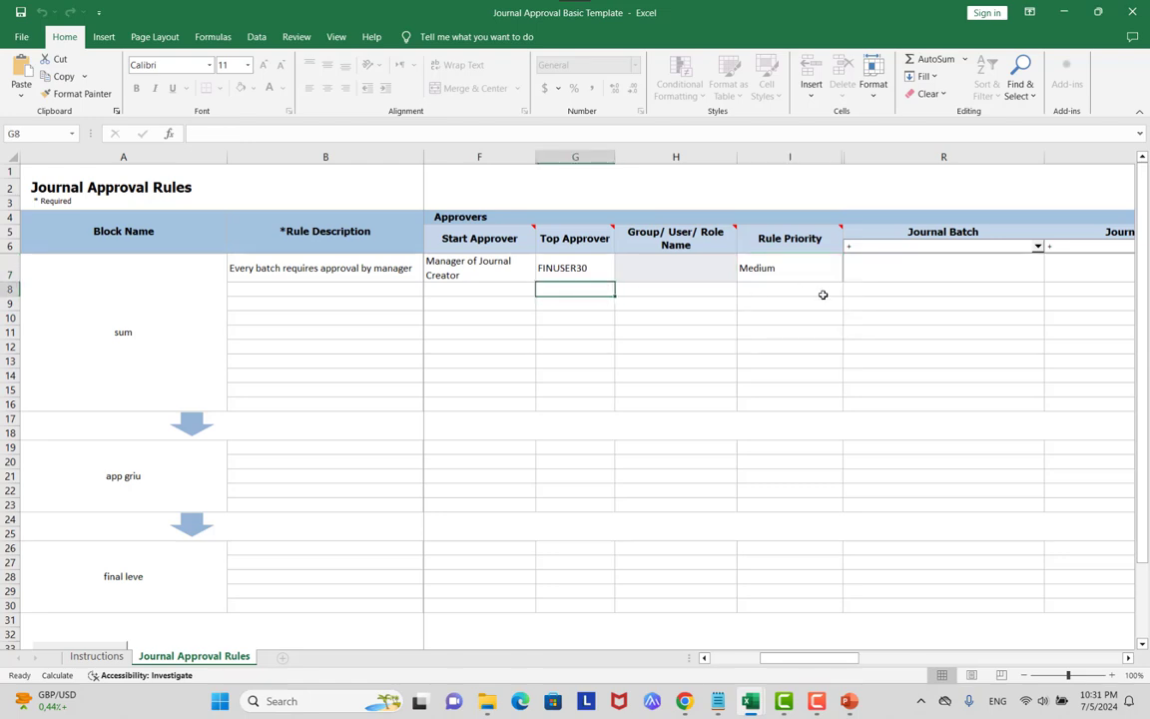
Look at I9's priority levels without changing them, then switch to the PowerPoint slideshow.
left_click(770, 305)
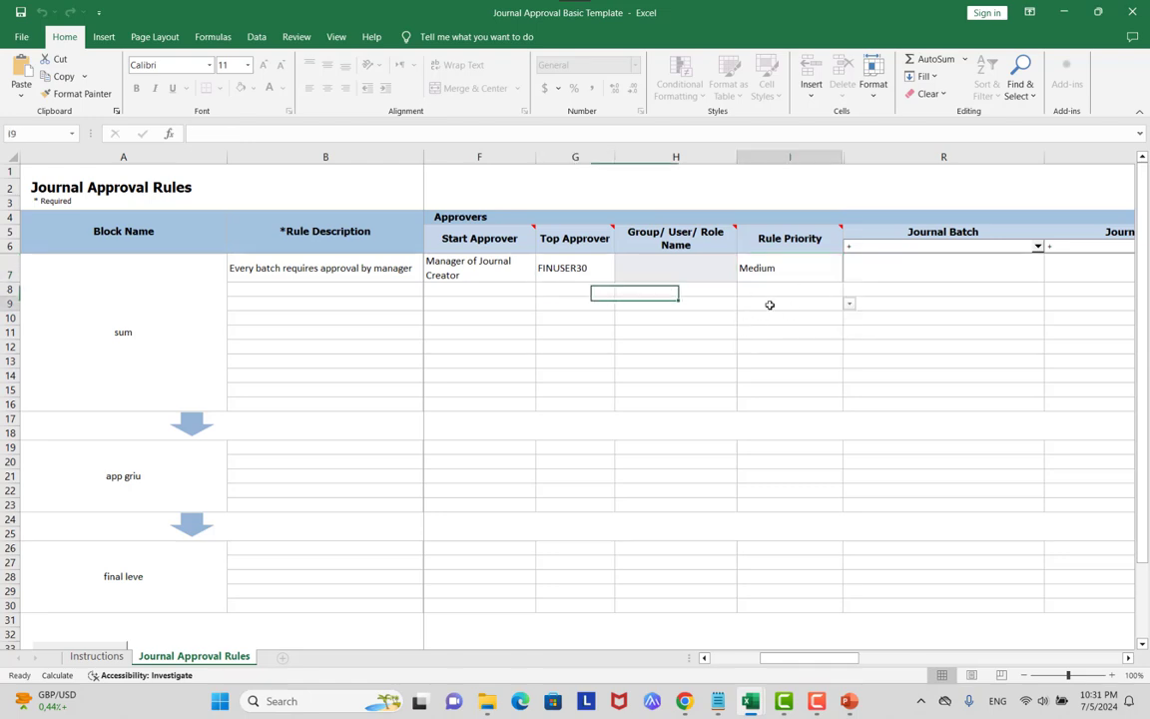
left_click(849, 303)
left_click(810, 311)
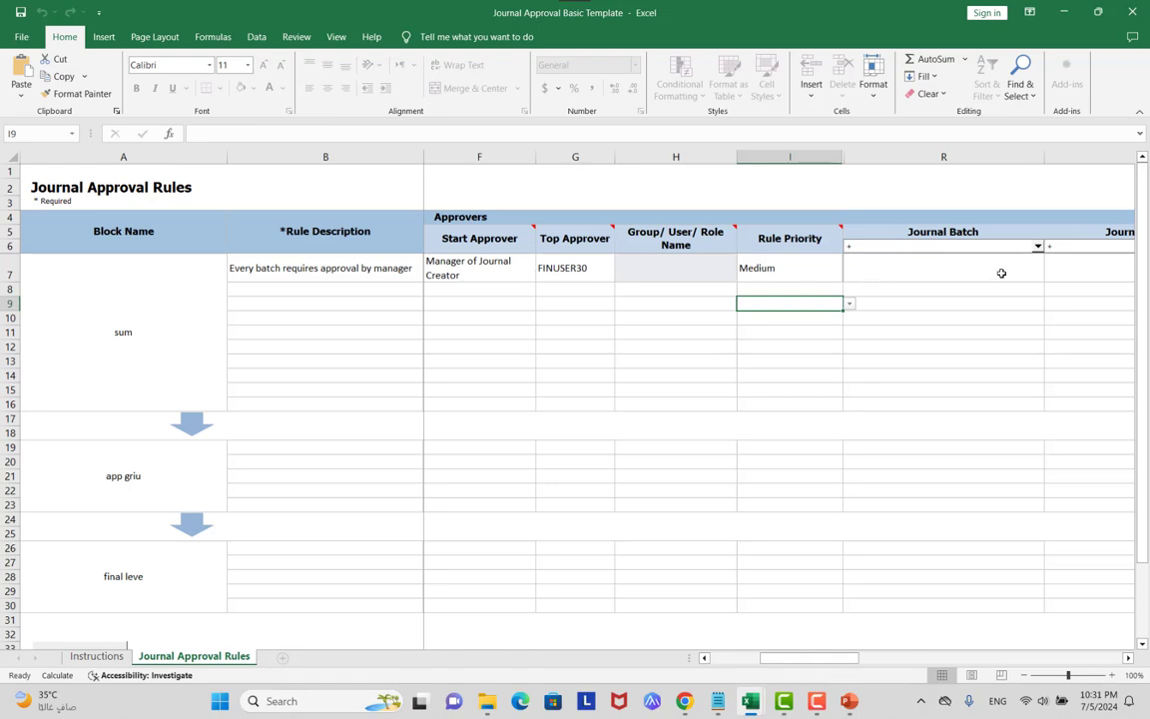
key("alt+Tab")
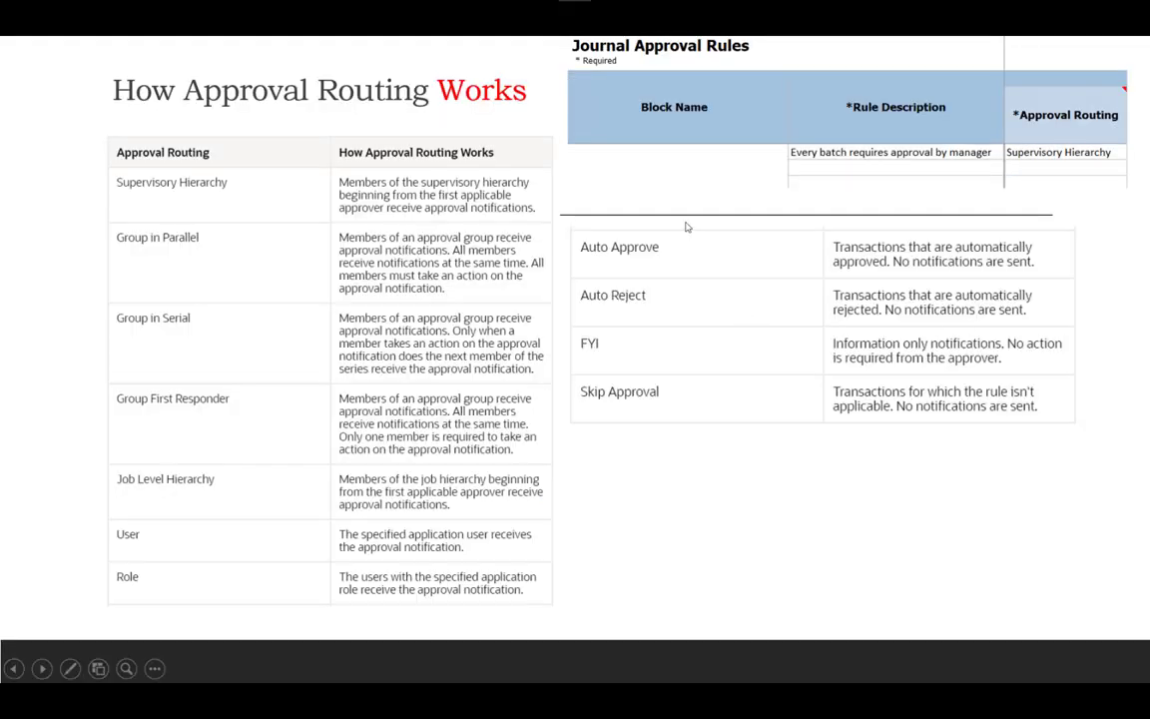
Reveal the approval-groups note, glance back at Excel, then advance to the Rule Priority slide.
left_click(673, 245)
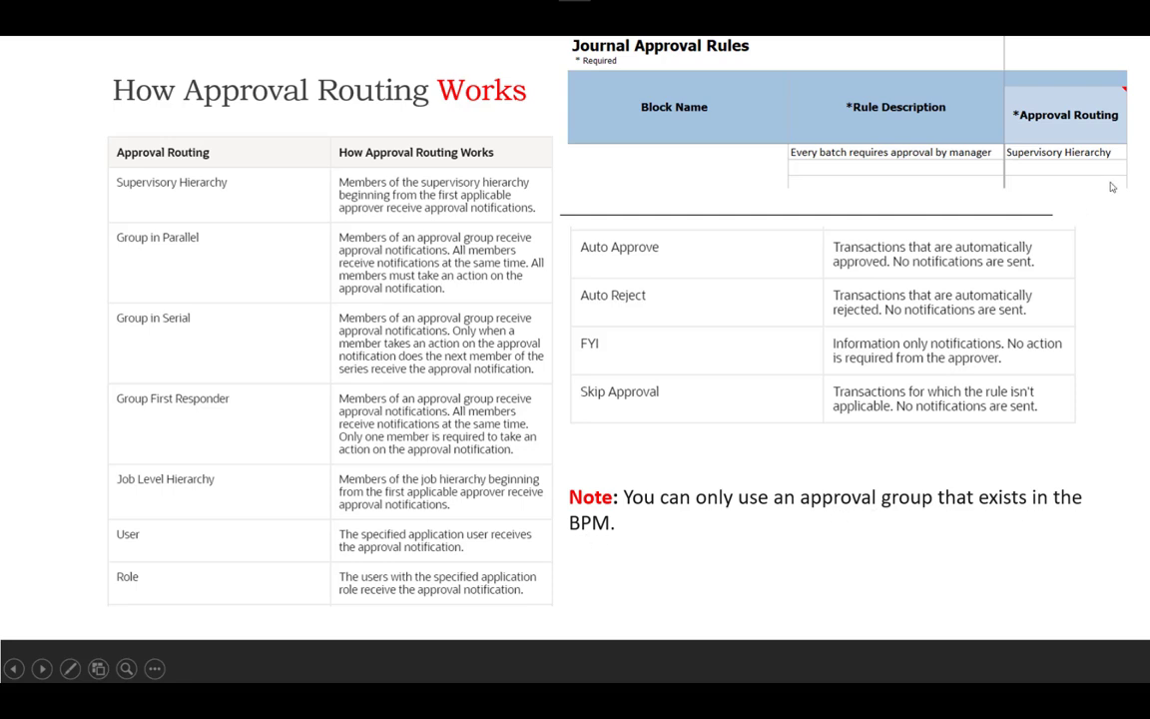
key("alt+Tab")
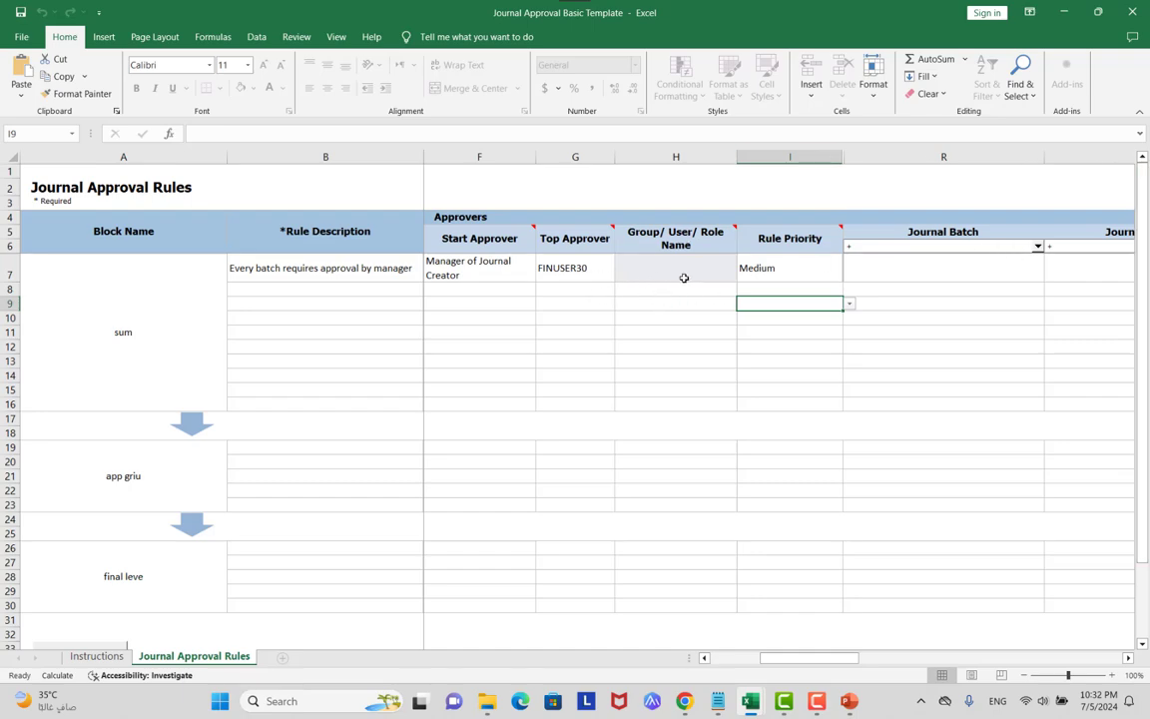
key("alt+Tab")
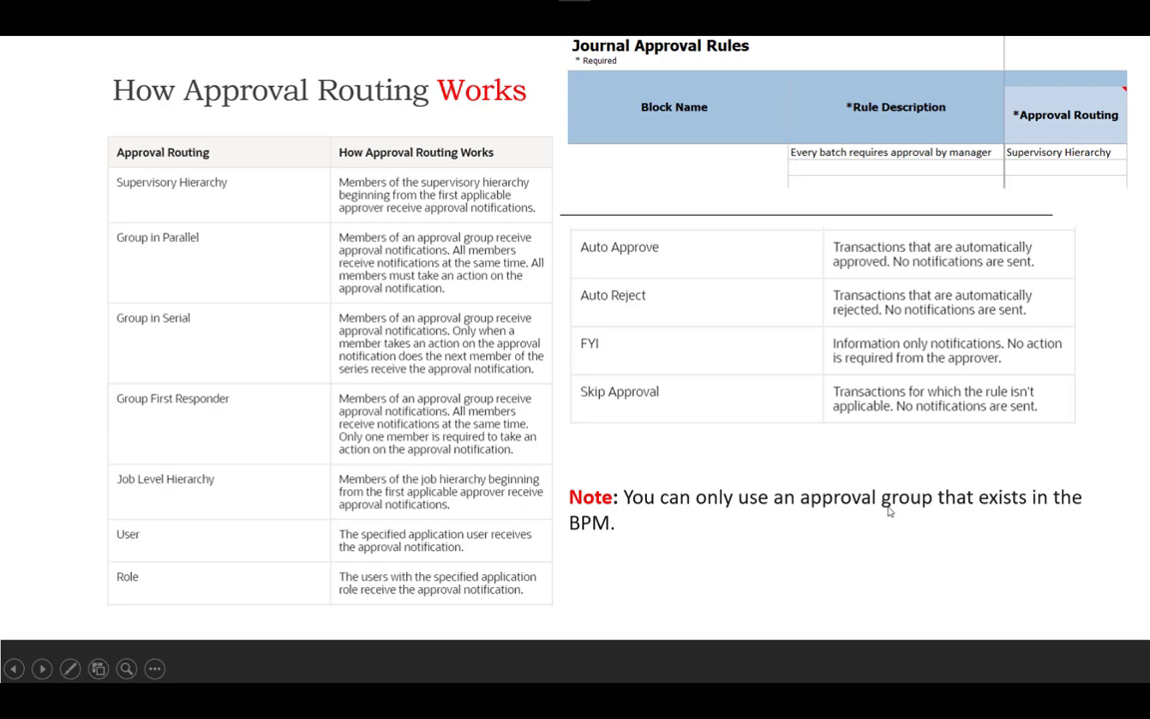
left_click(888, 511)
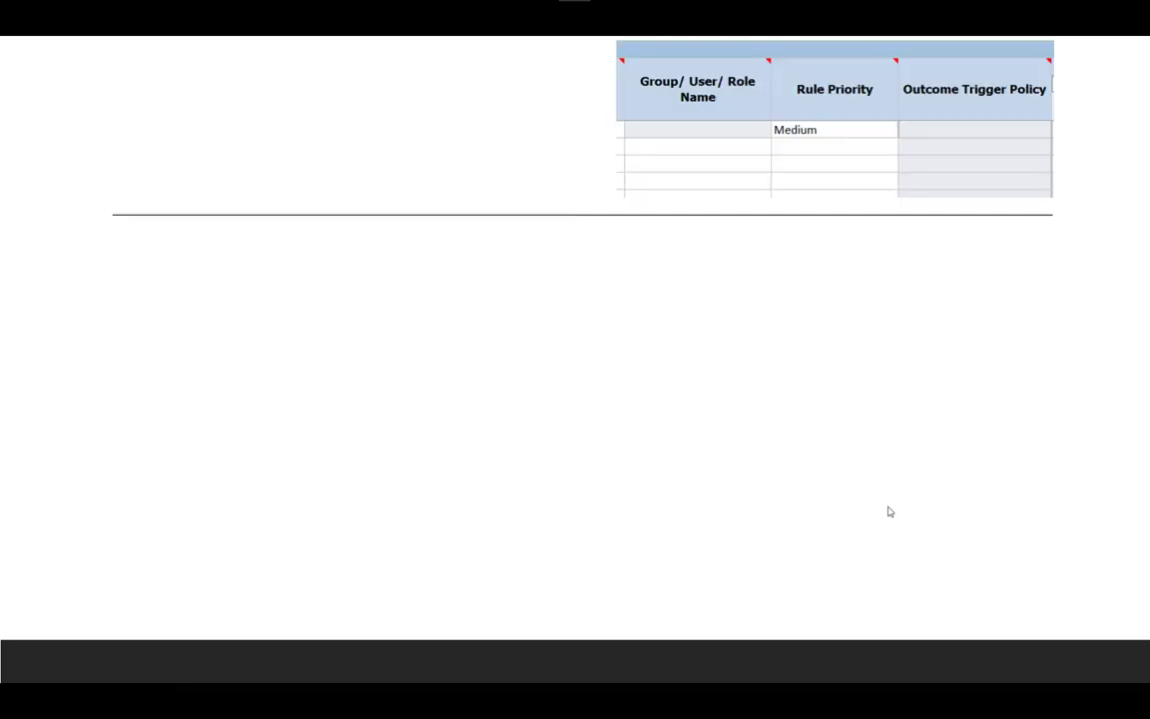
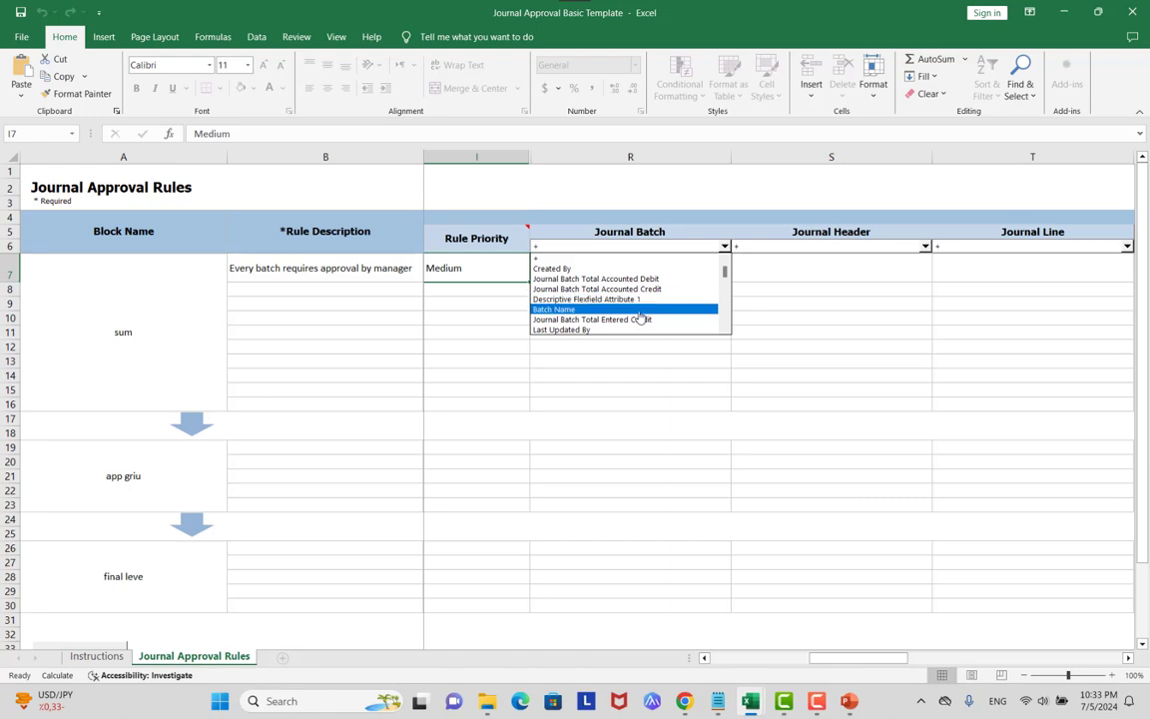
After browsing the header and line attribute lists, set R6 to Journal Batch Total Accounted Debit.
left_click_drag(724, 269, 725, 287)
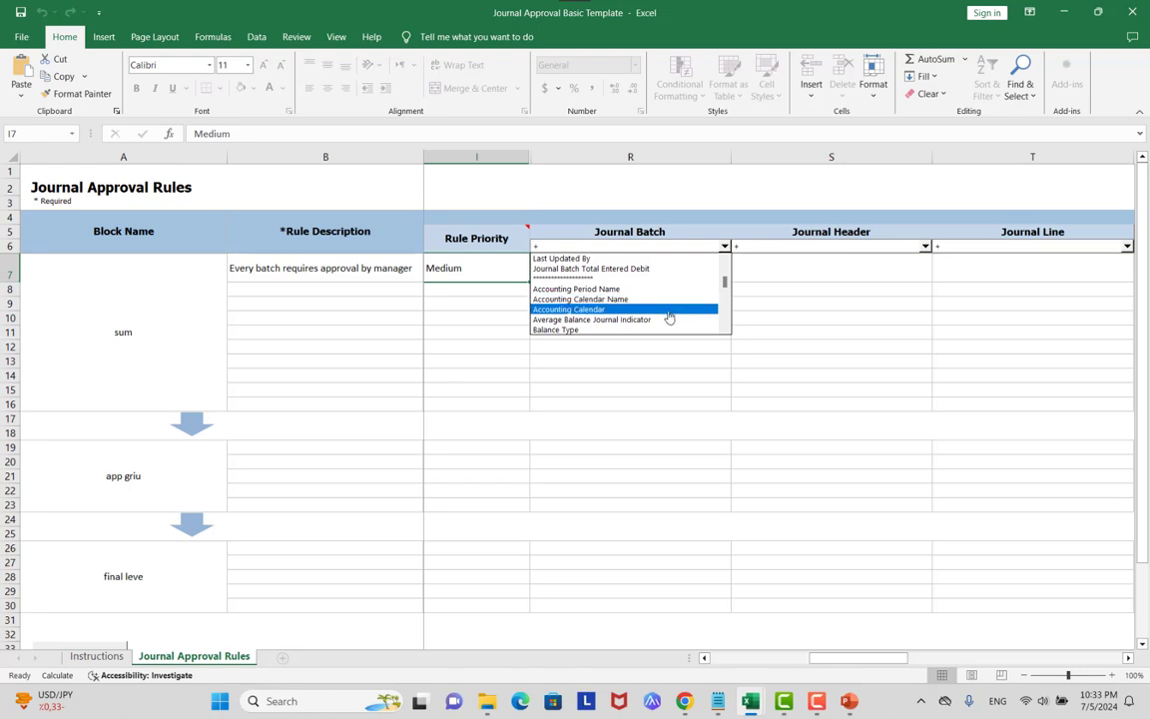
left_click_drag(724, 283, 726, 300)
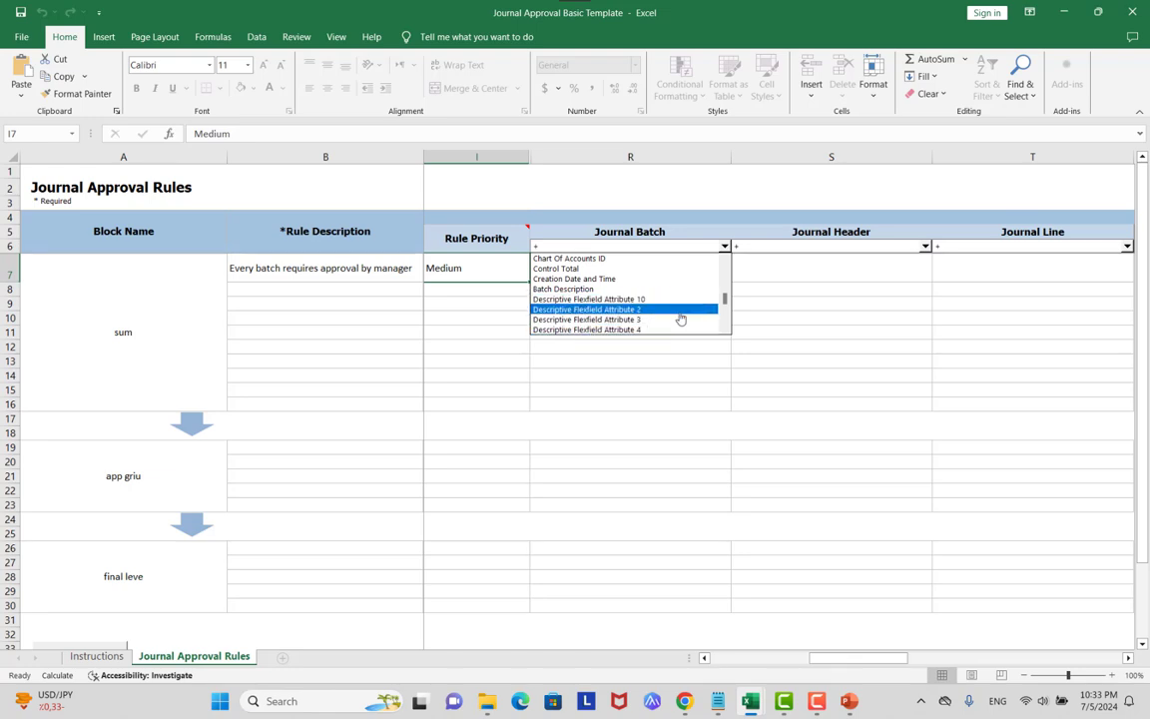
key("Escape")
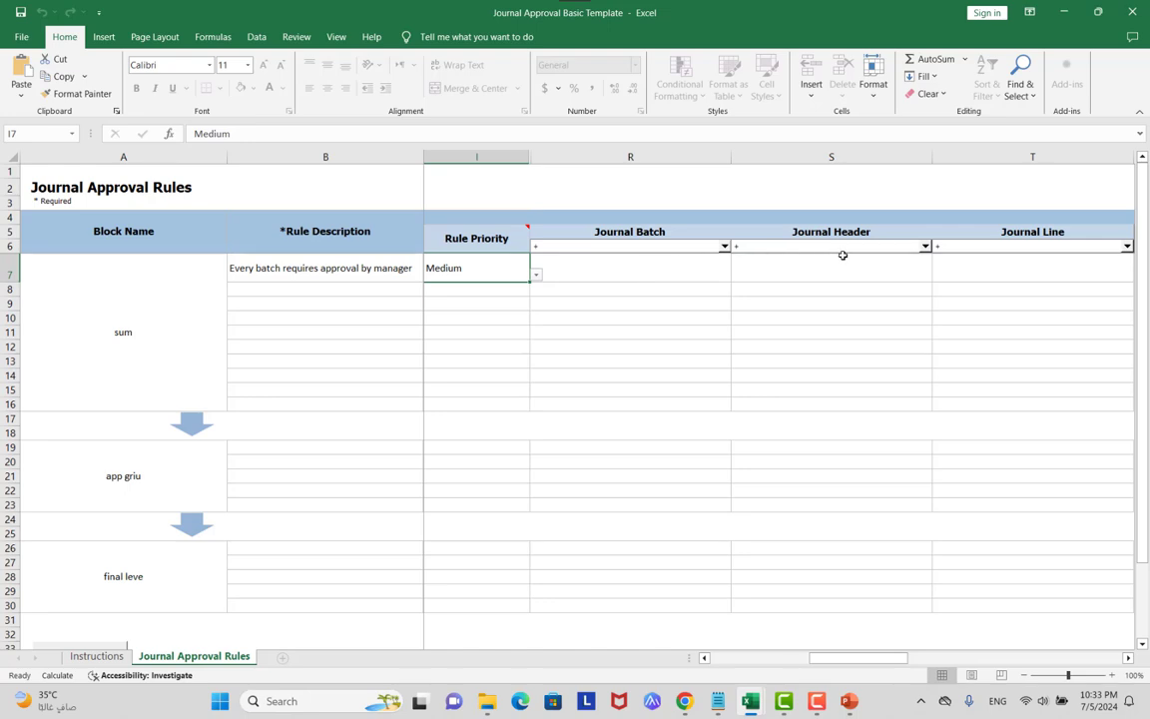
left_click(925, 245)
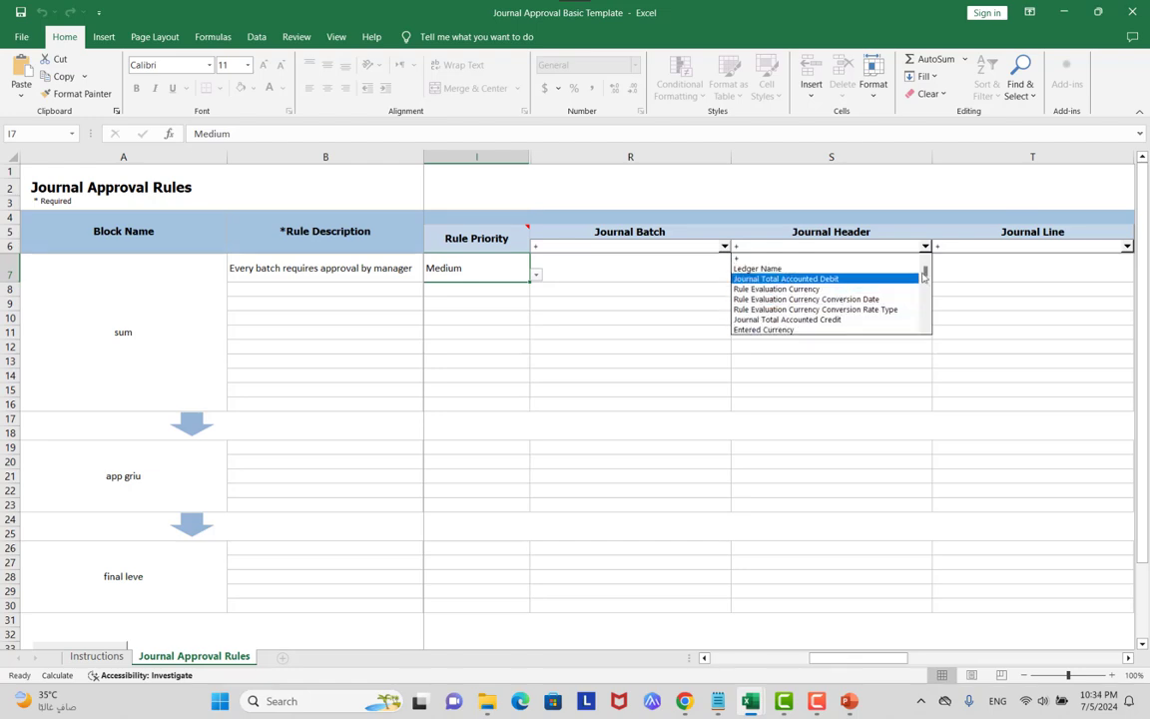
left_click_drag(925, 272, 898, 297)
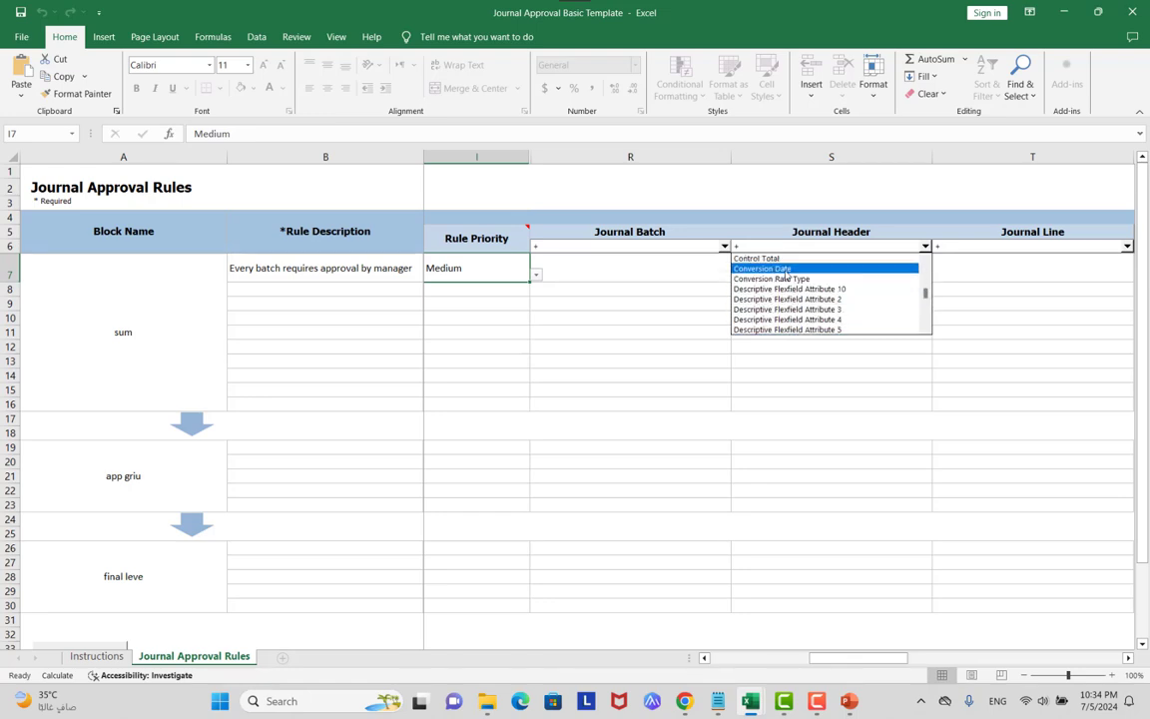
left_click(970, 302)
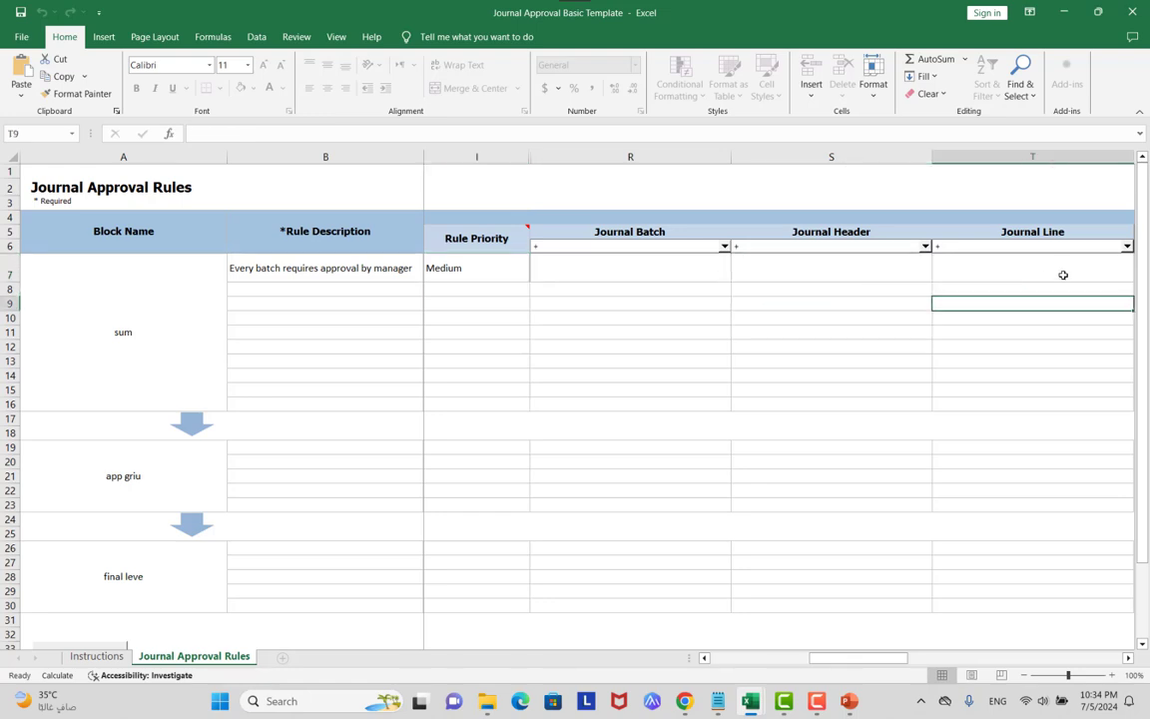
left_click(1126, 246)
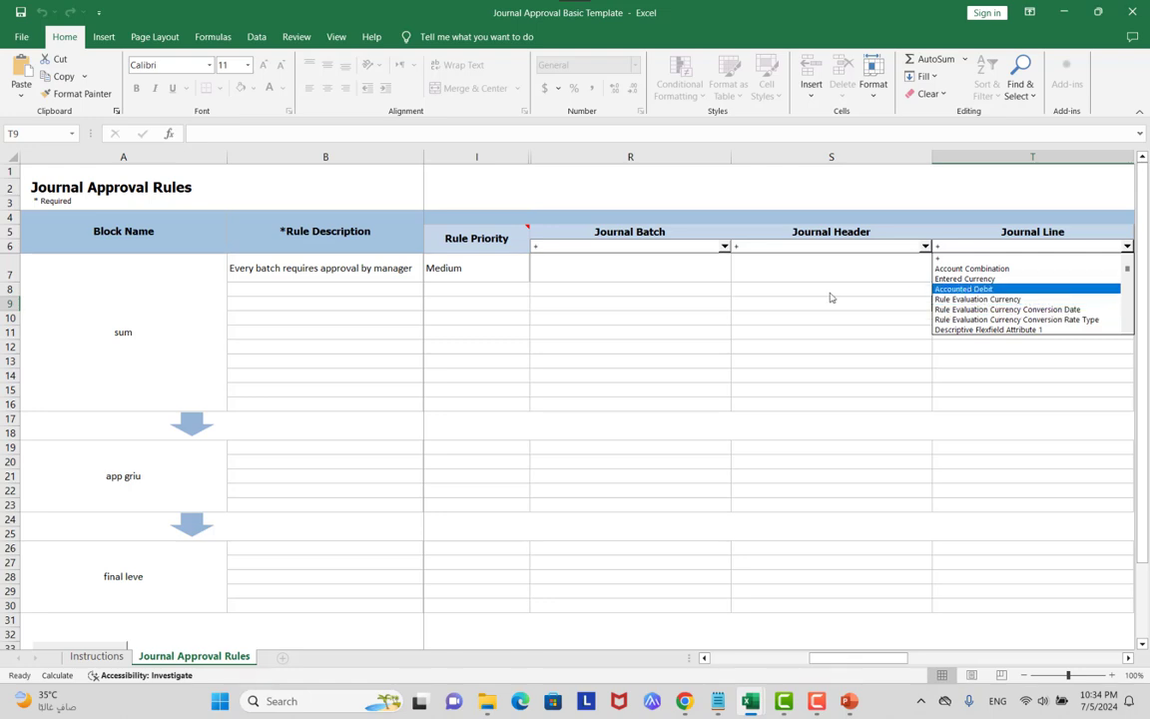
left_click(724, 246)
left_click(724, 247)
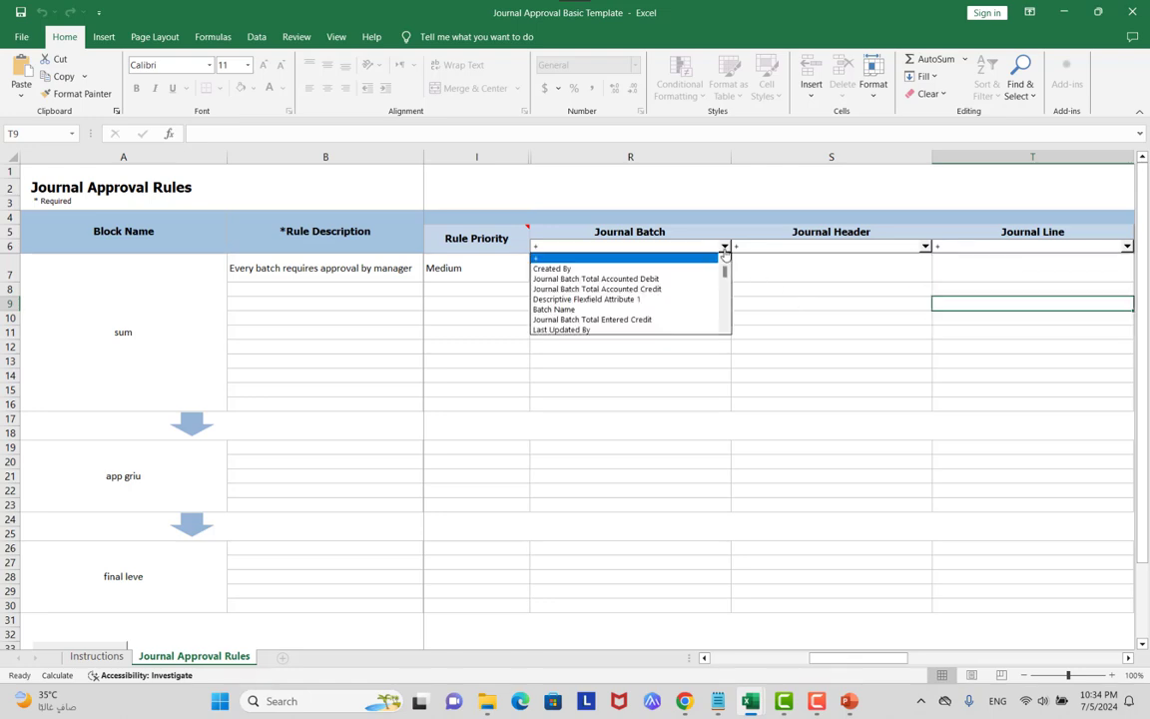
left_click(683, 284)
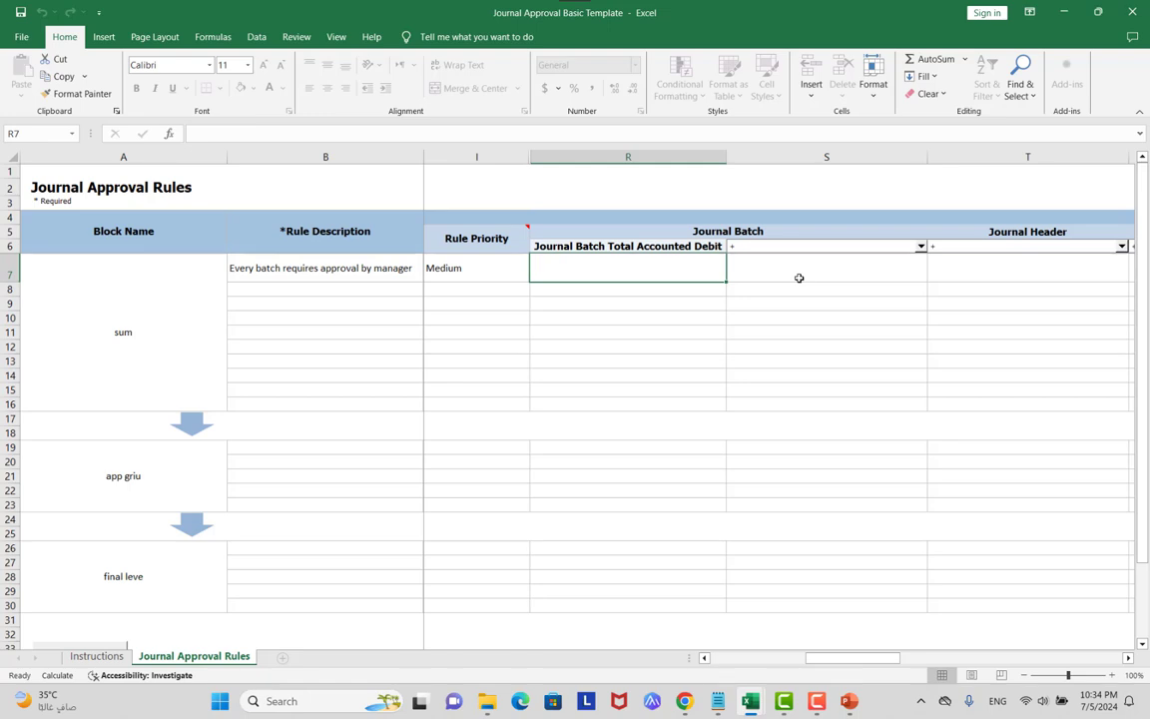
Try out debit conditions in R7 (>, 100, >100, <50000, <>0), erasing each one.
type(">")
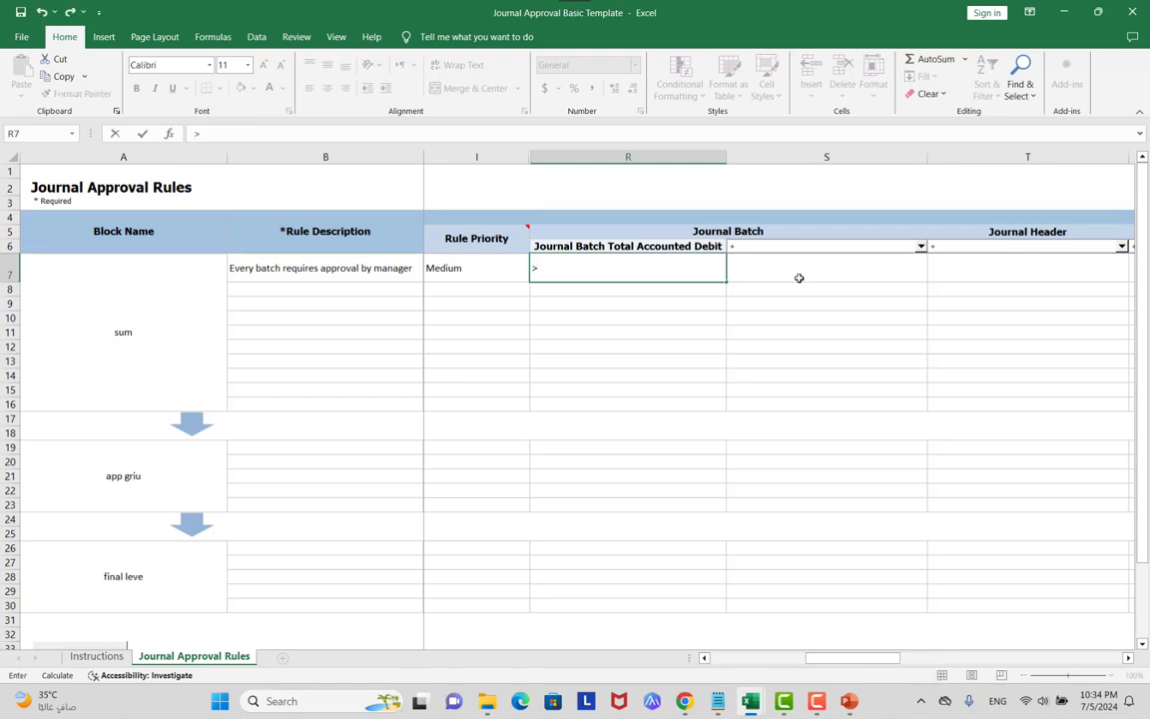
key("ctrl+Return")
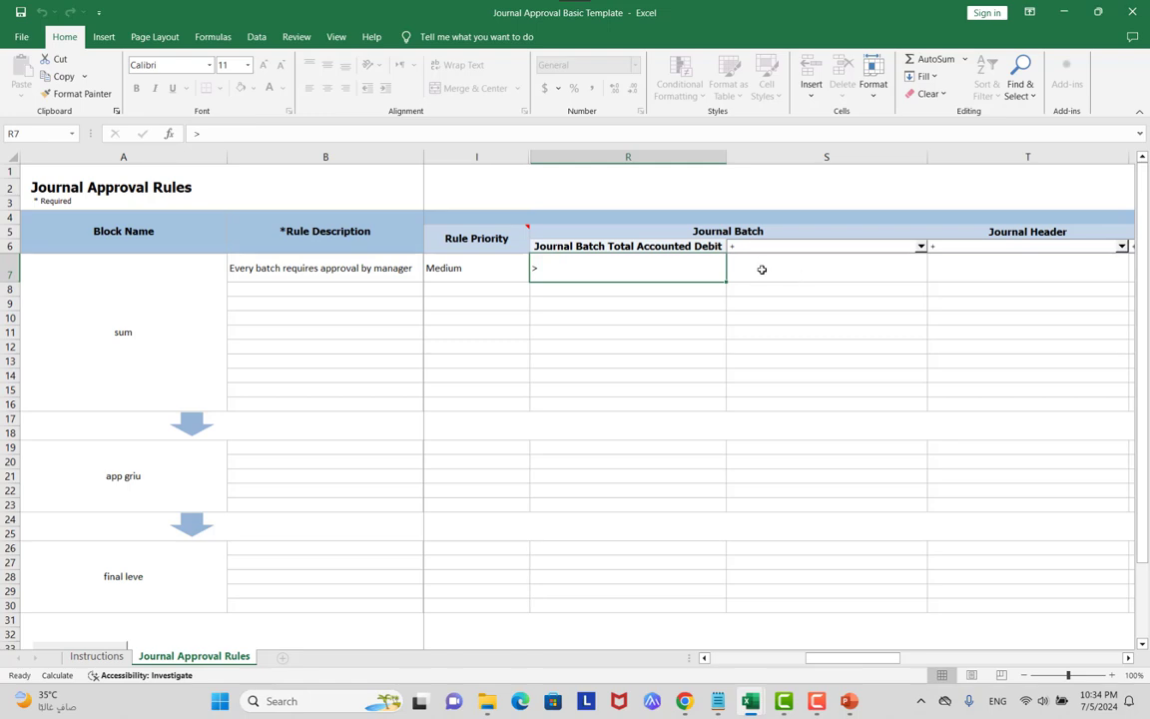
type("100")
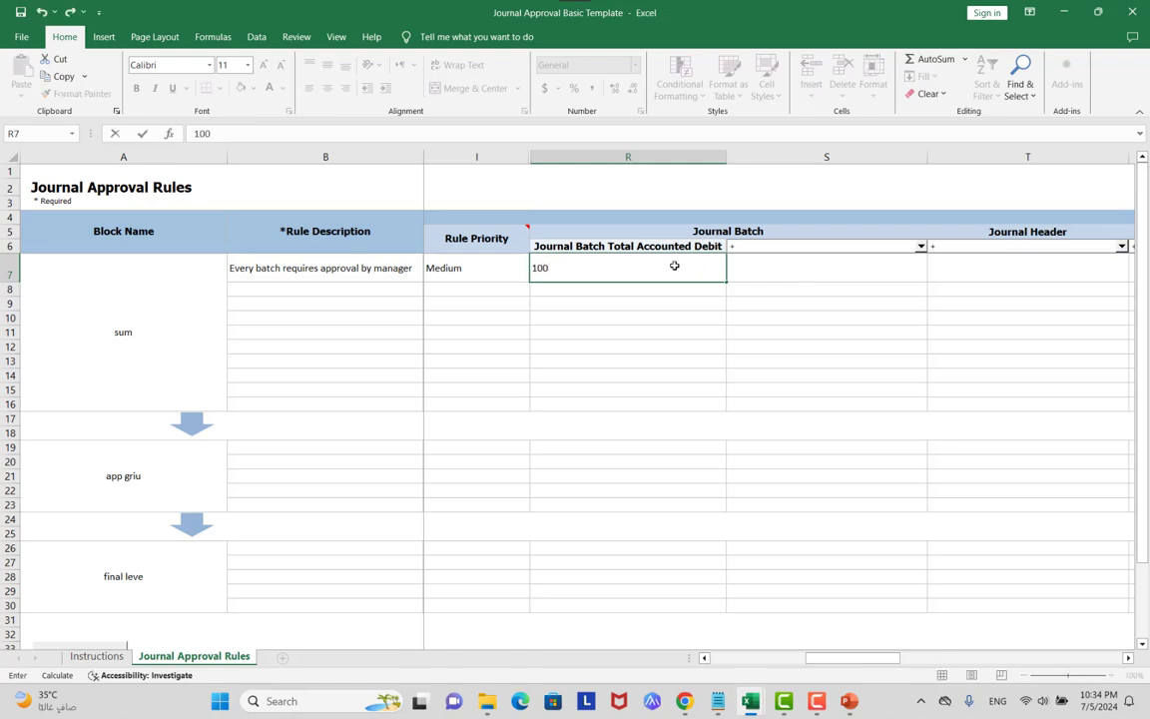
key("BackSpace")
key("BackSpace")
type(">100")
key("BackSpace")
key("BackSpace")
key("BackSpace")
key("BackSpace")
type("<50000")
key("BackSpace")
key("BackSpace")
key("BackSpace")
key("BackSpace")
key("BackSpace")
key("BackSpace")
type("<>0")
key("BackSpace")
key("BackSpace")
key("BackSpace")
Enter >50000 as the Journal Batch Total Accounted Debit condition in R7.
left_click(704, 246)
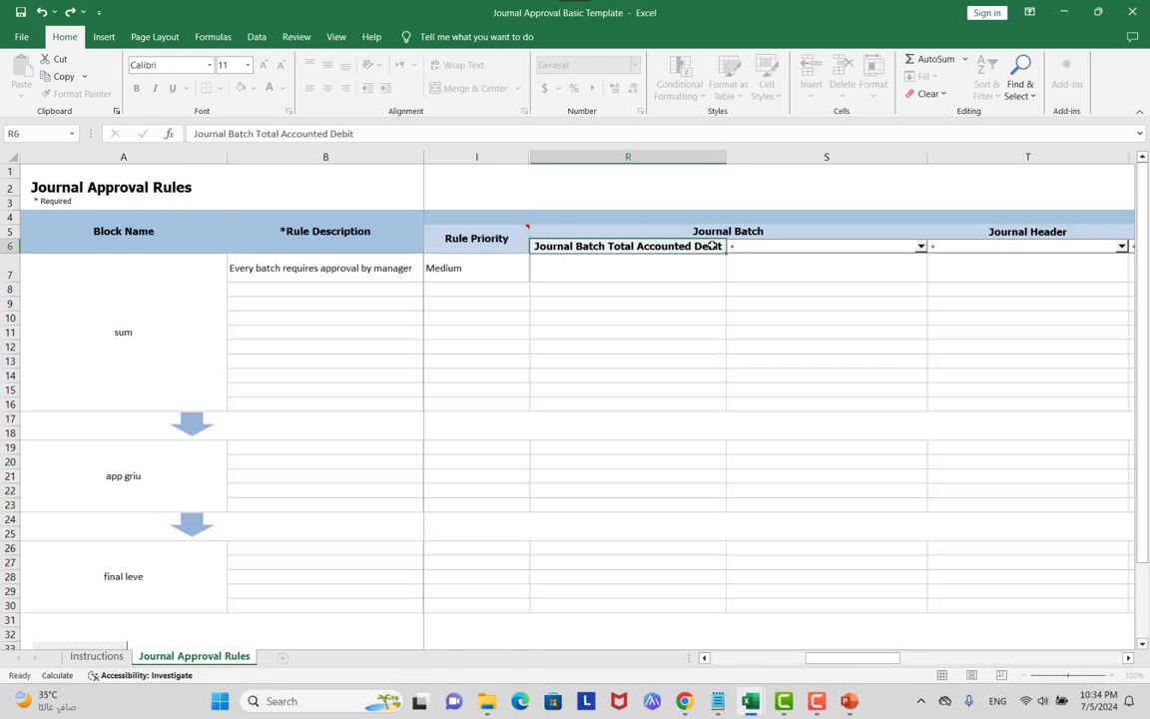
left_click(921, 246)
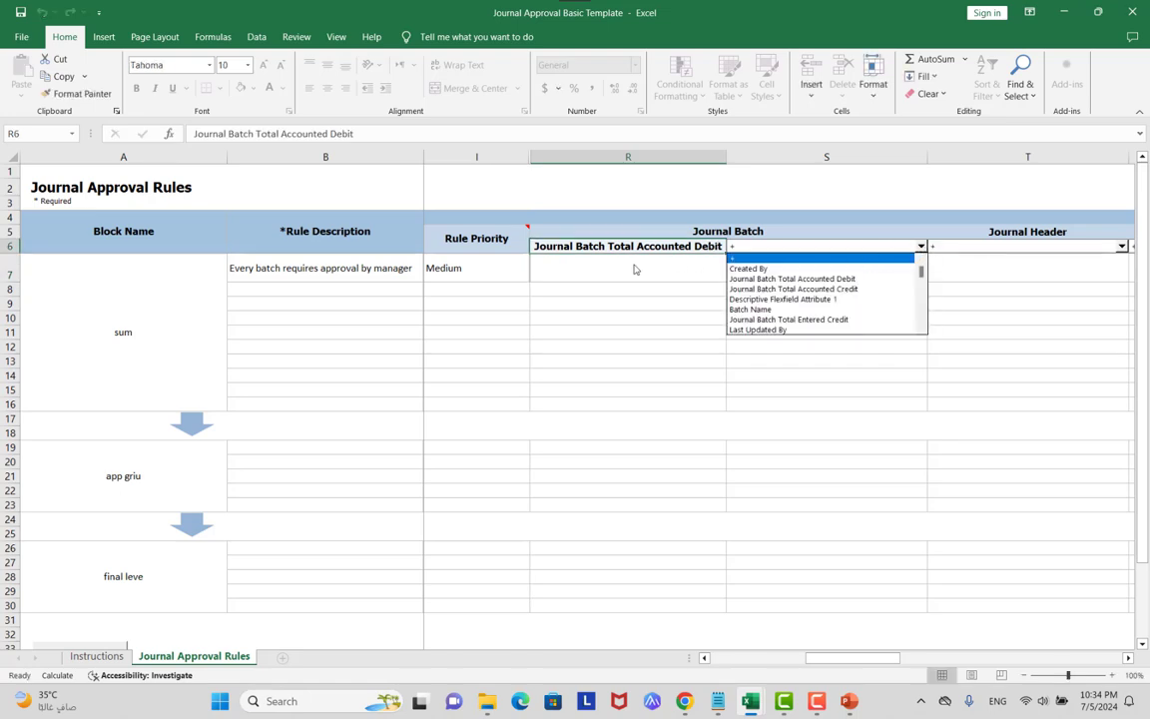
left_click(560, 273)
left_click(560, 268)
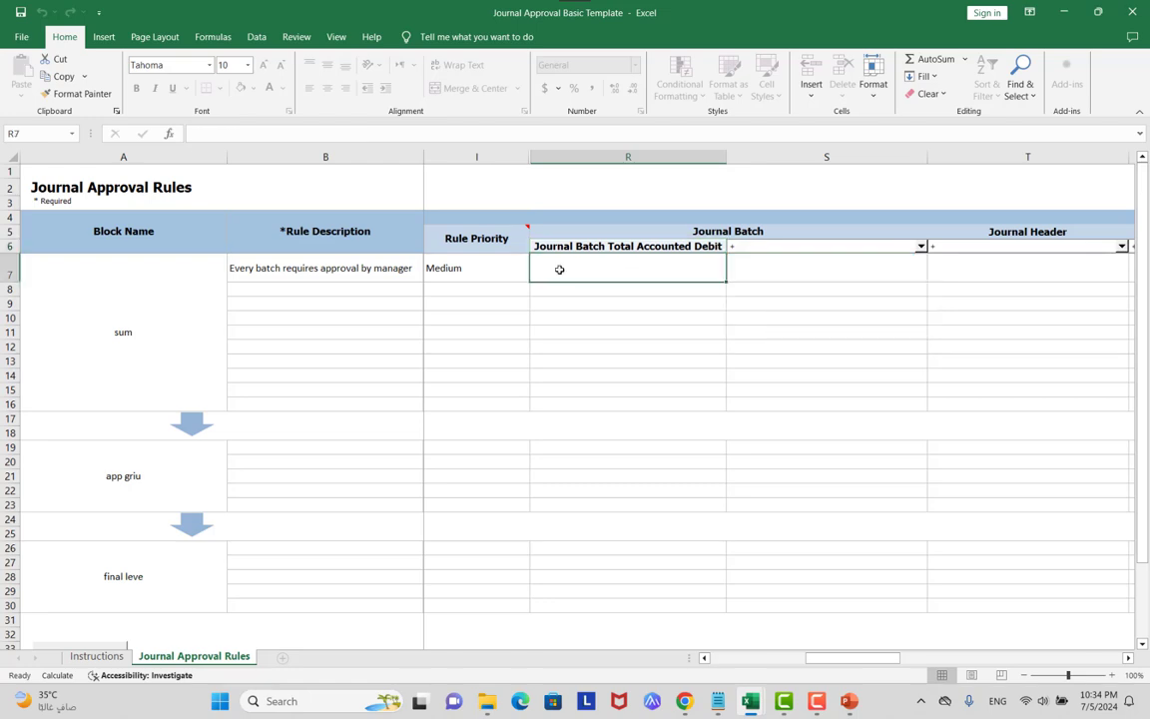
type(">")
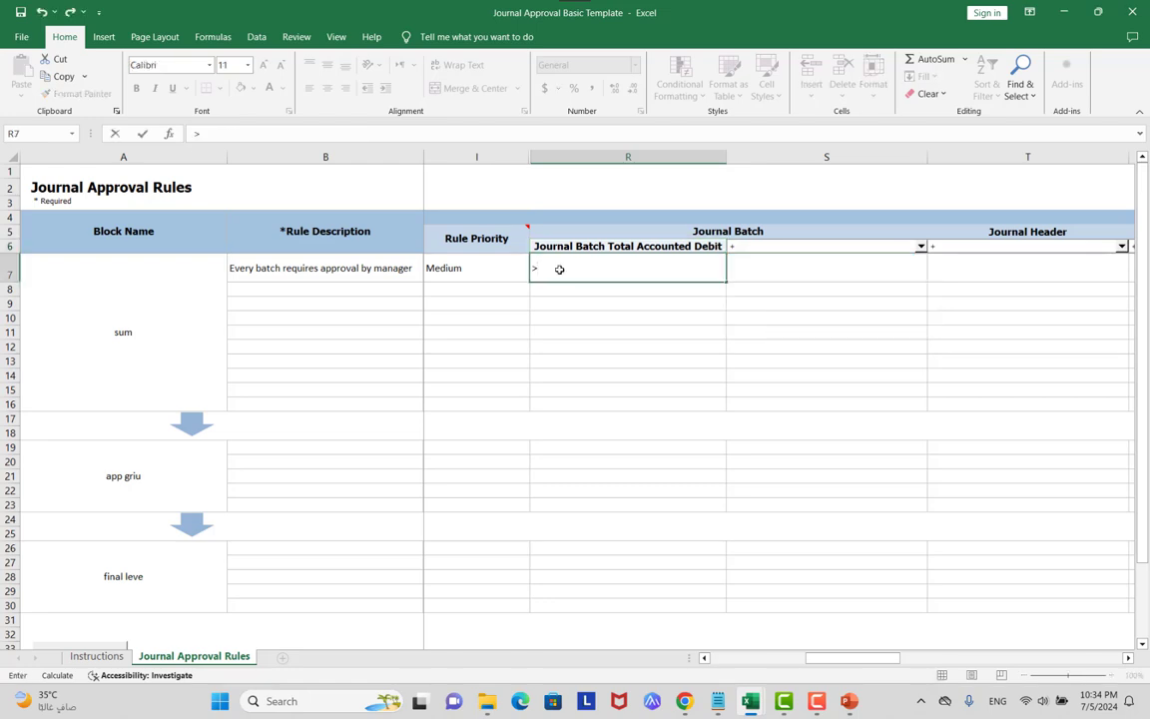
type("50000")
left_click(919, 246)
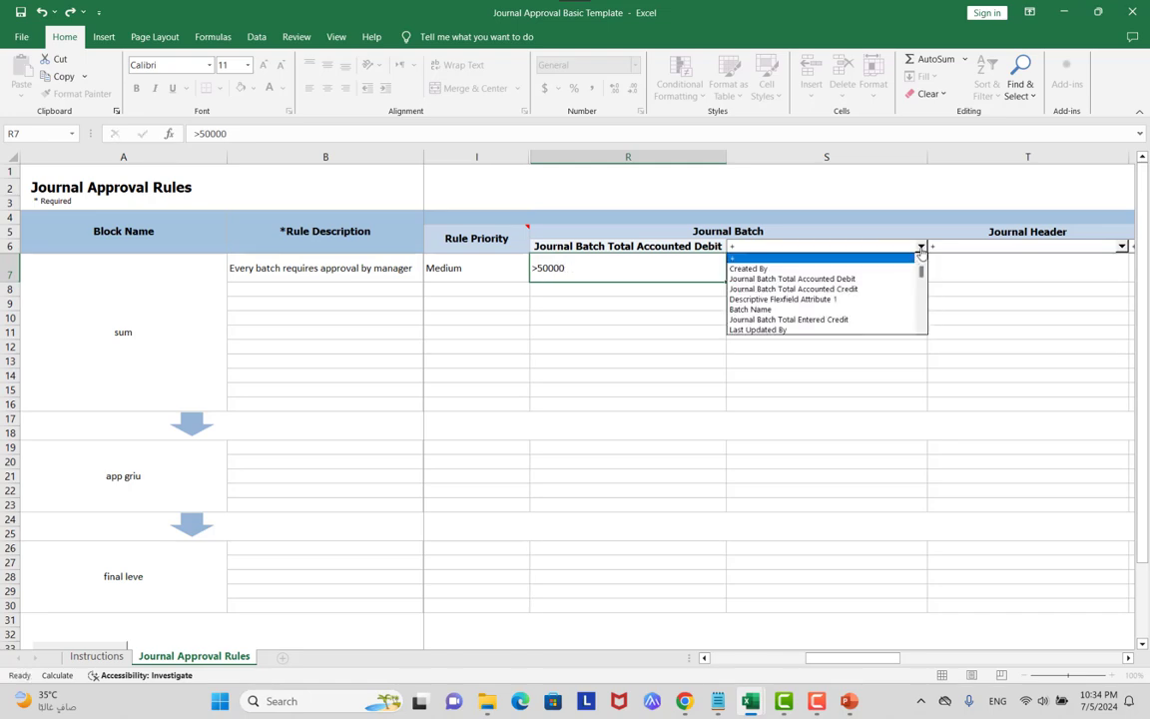
Add Created By as the second attribute, with the creator's name as its value in S7.
left_click(821, 268)
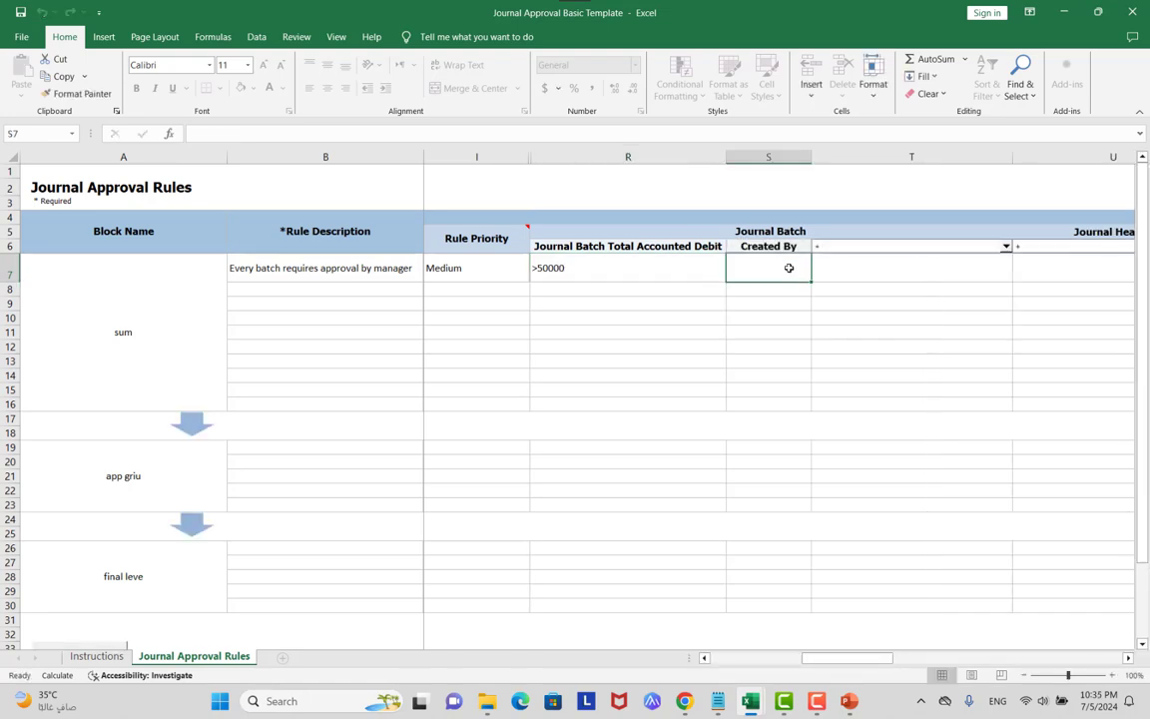
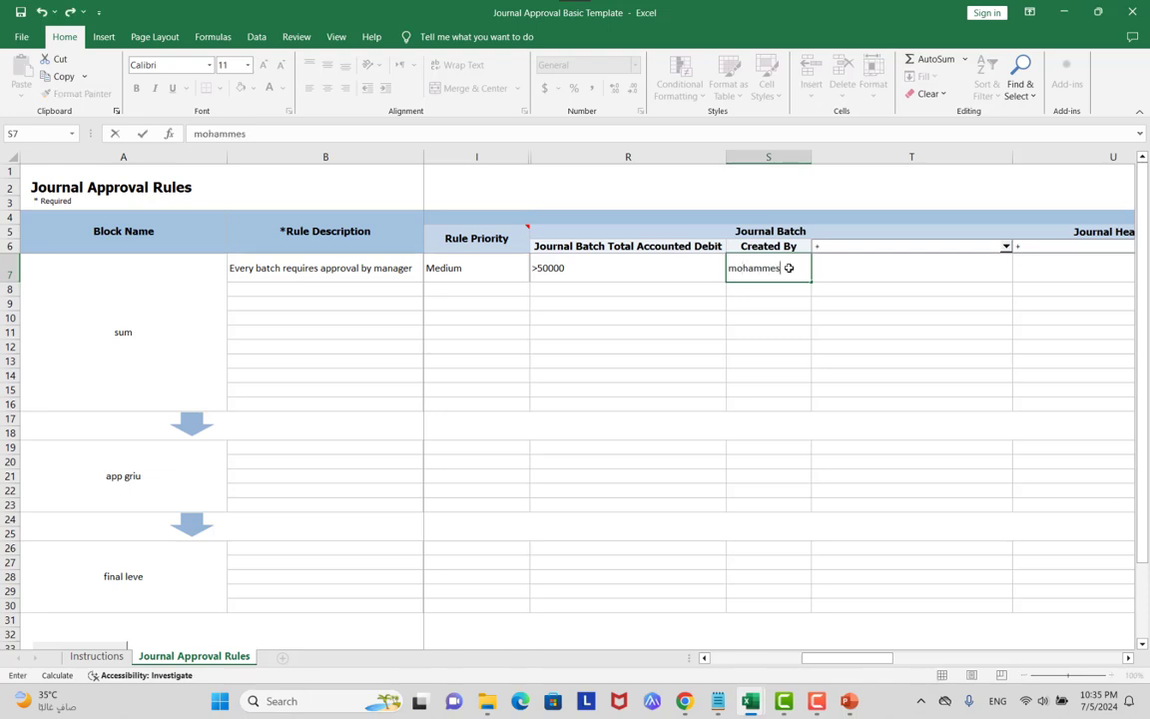
key("Return")
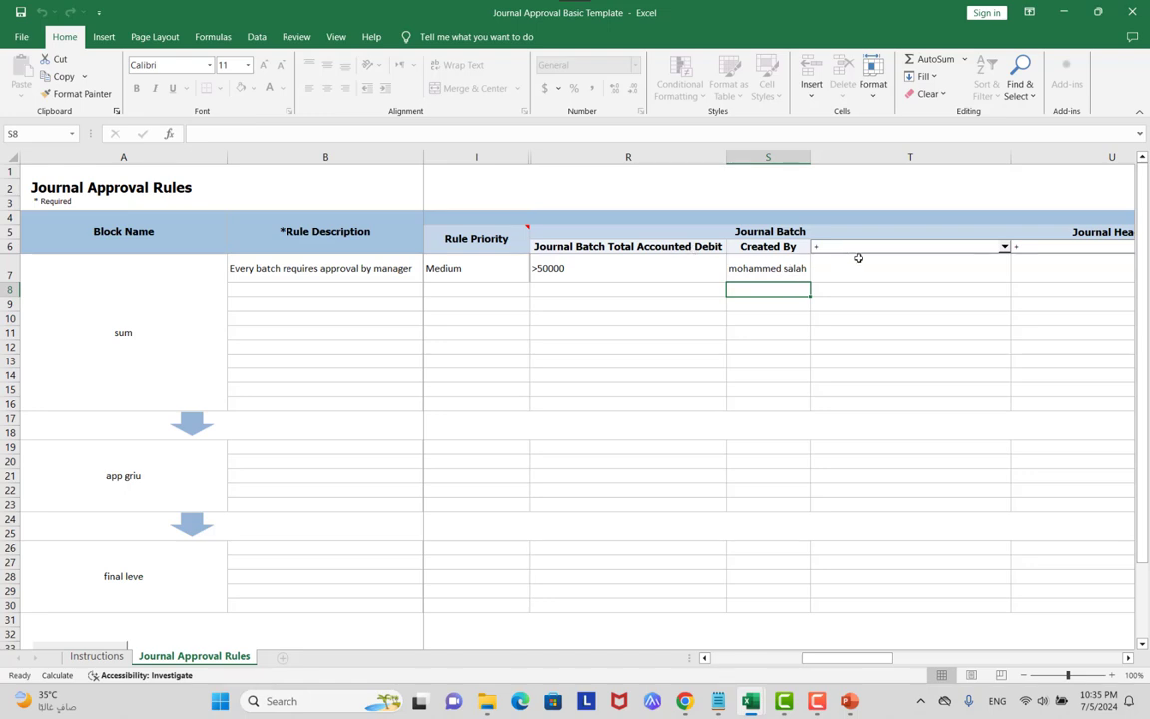
Add Batch Name as the third attribute with the value 'Journal batch' in T7.
left_click(1004, 246)
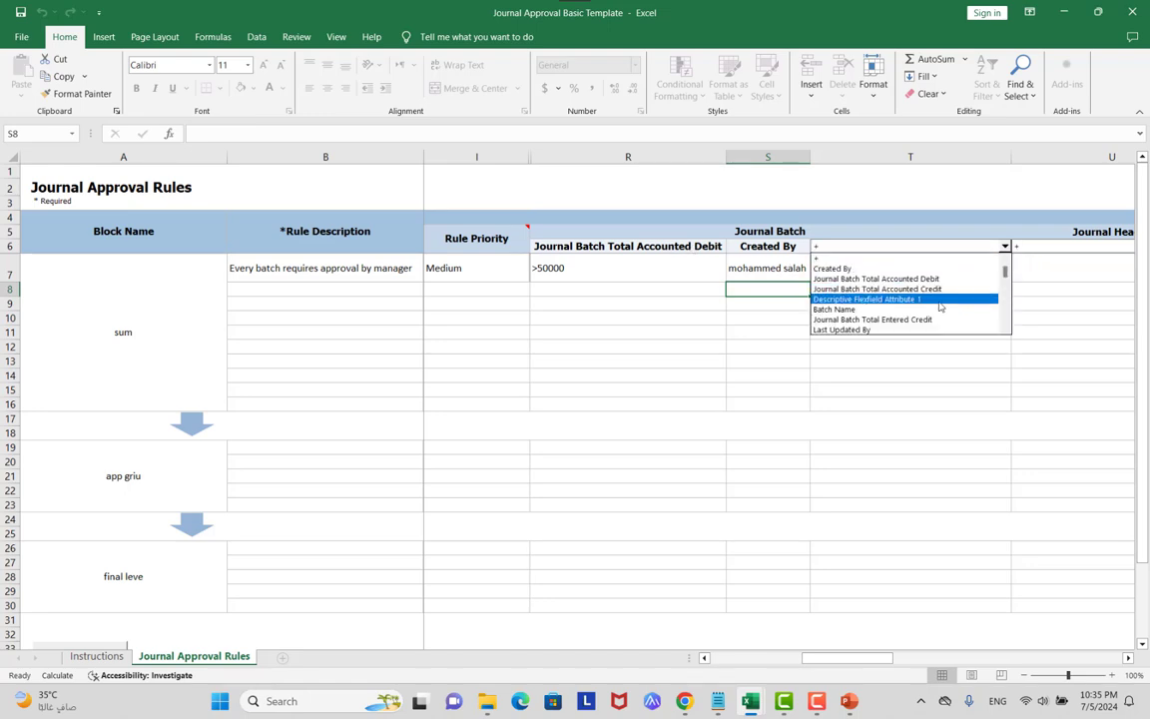
left_click(868, 309)
left_click(871, 267)
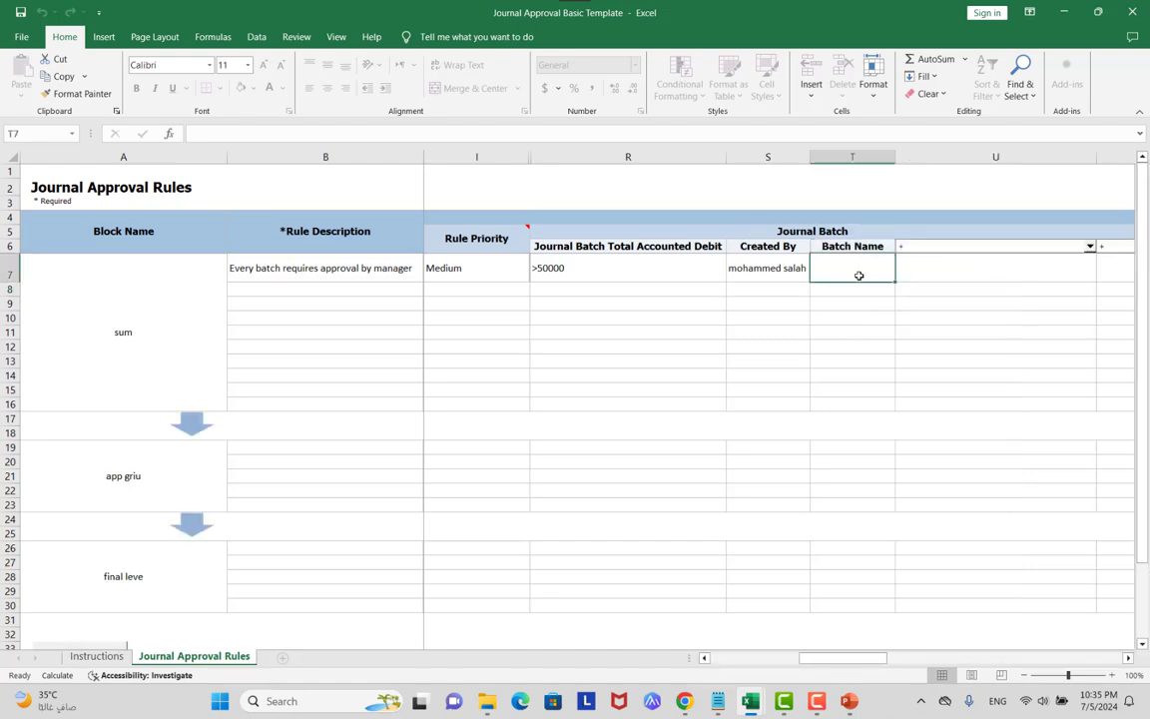
type("Journal")
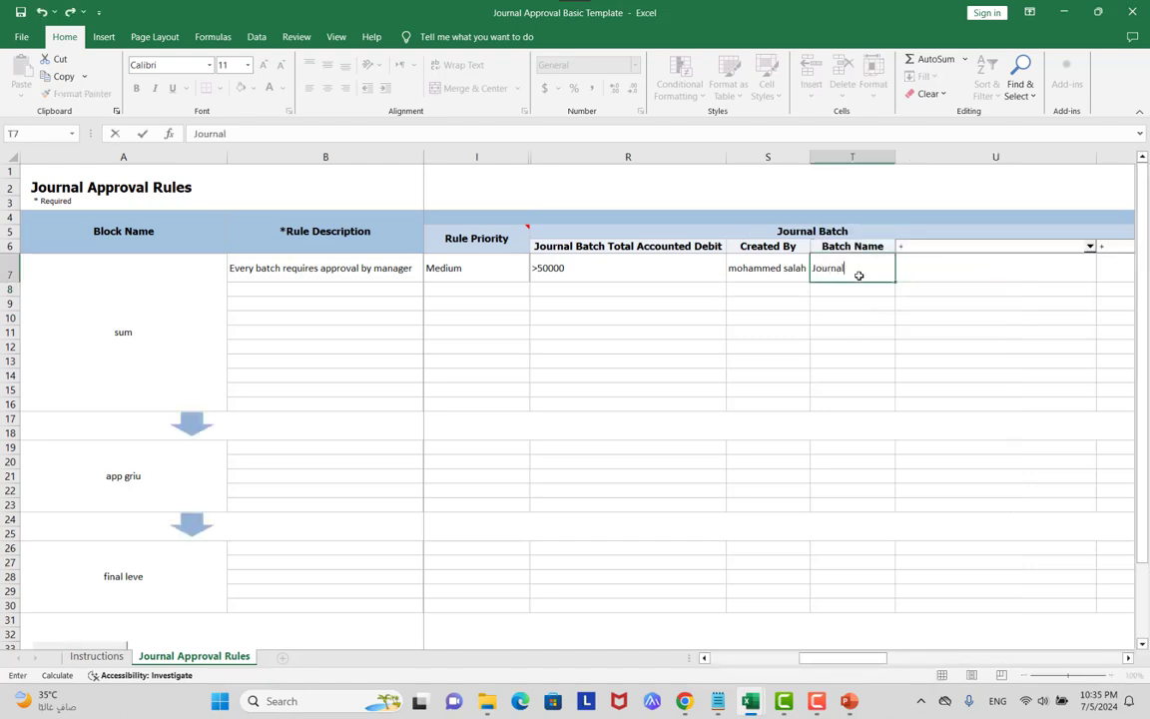
type(" batch")
left_click(857, 310)
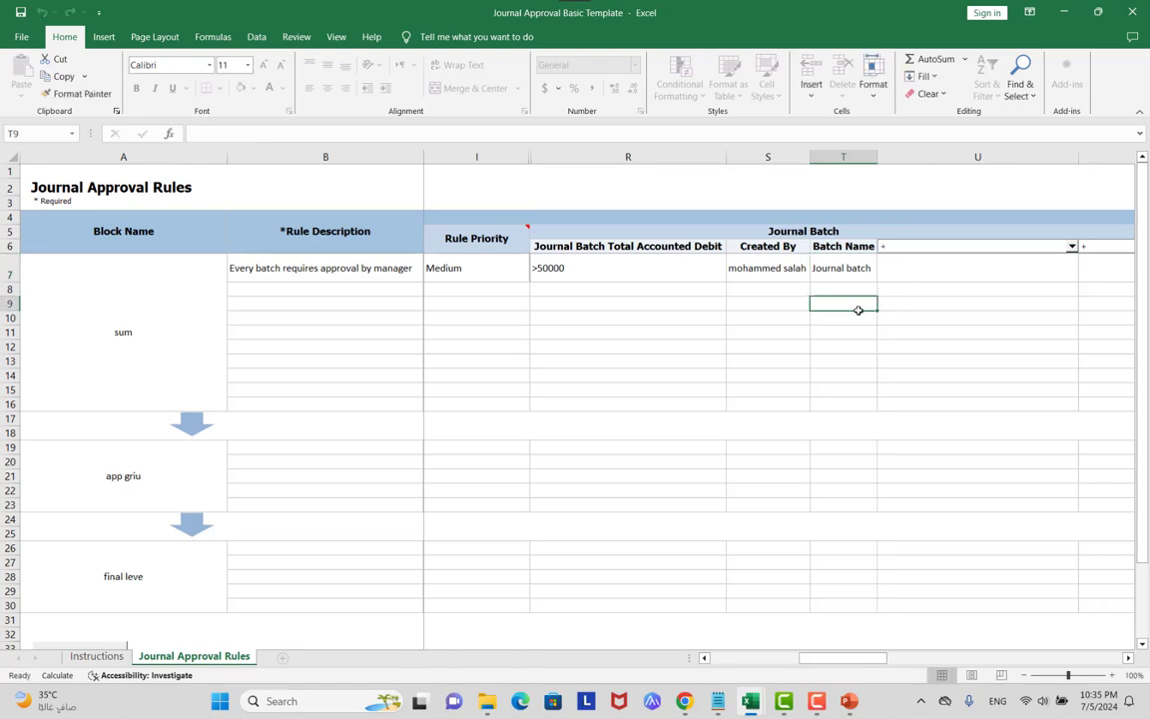
Review the >50000, creator name and Journal batch conditions across R7–T7.
left_click(644, 246)
left_click(654, 267)
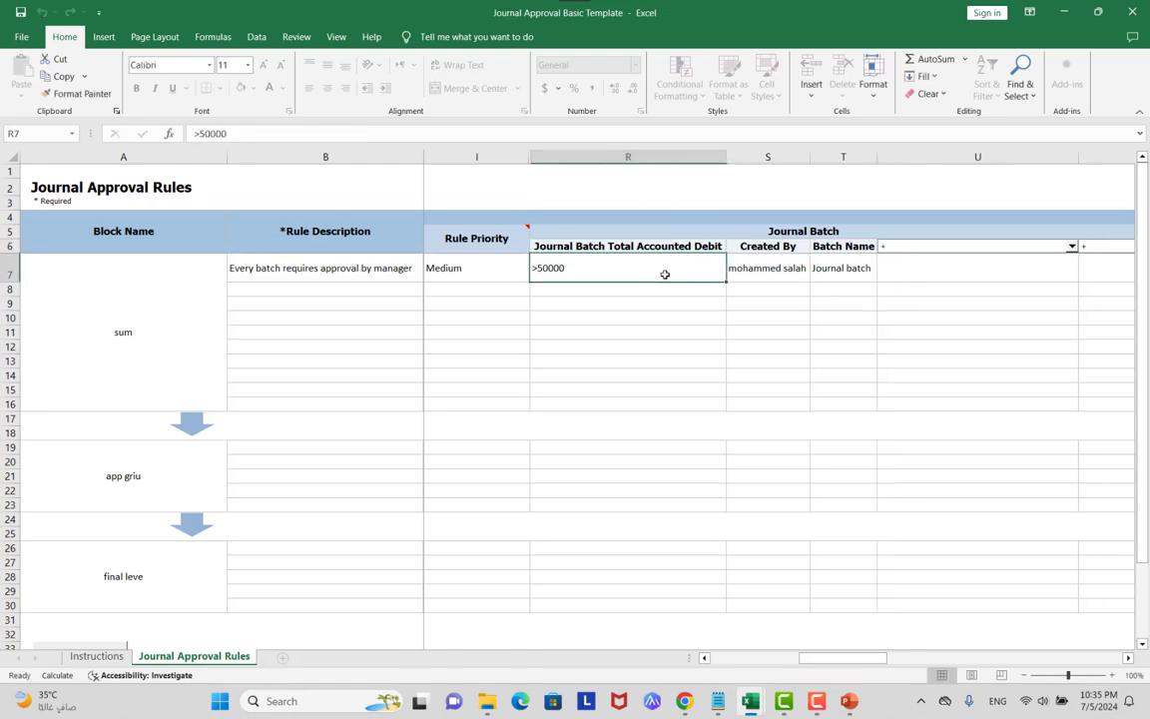
left_click(768, 279)
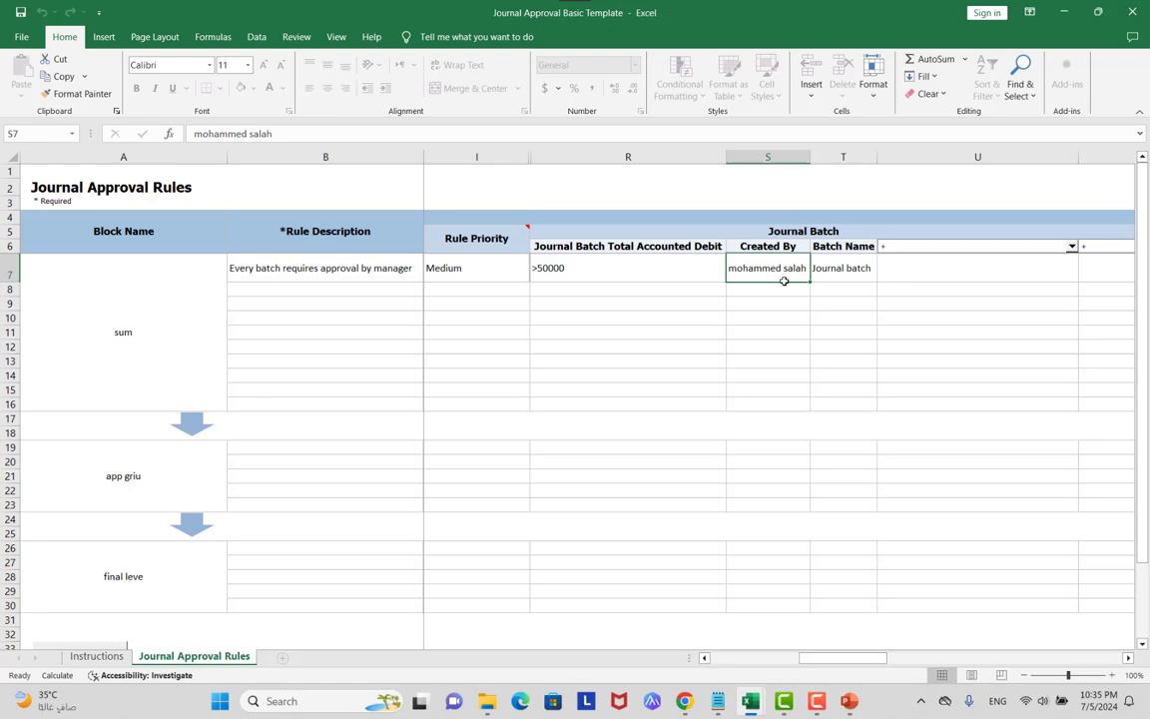
left_click(853, 271)
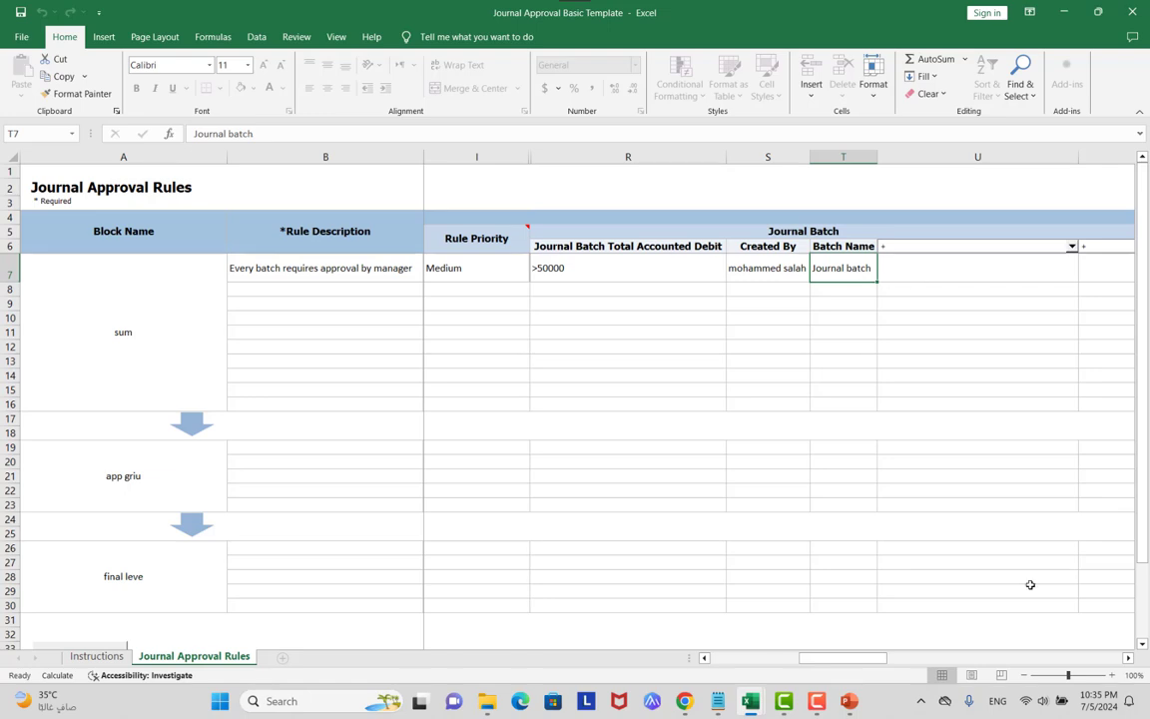
left_click_drag(867, 657, 891, 659)
Set the first Journal Header condition to Ledger Name equal to dede.
left_click(1127, 658)
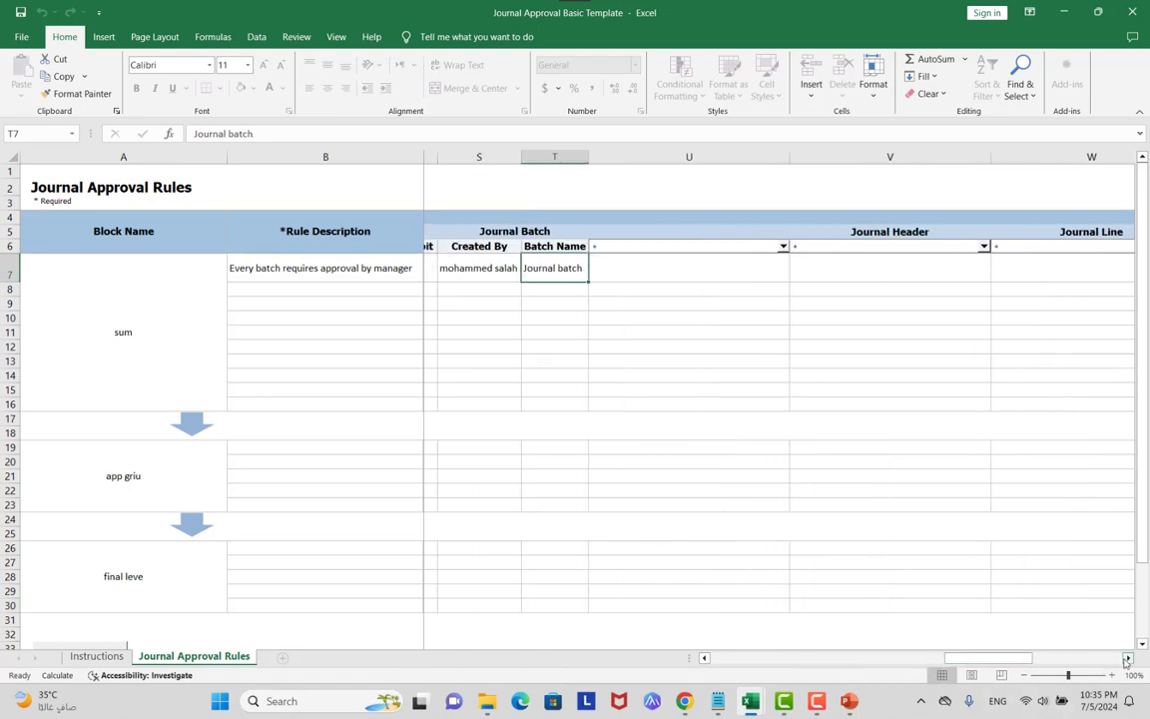
left_click(1127, 657)
left_click(886, 247)
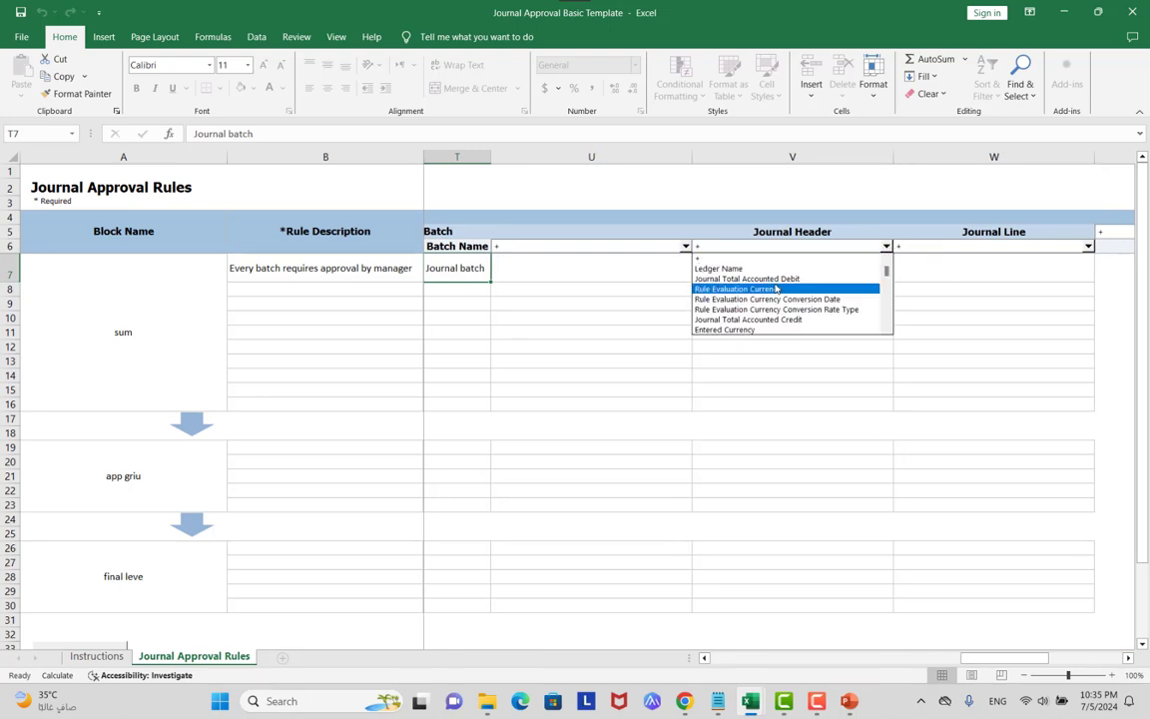
left_click(744, 268)
left_click(755, 276)
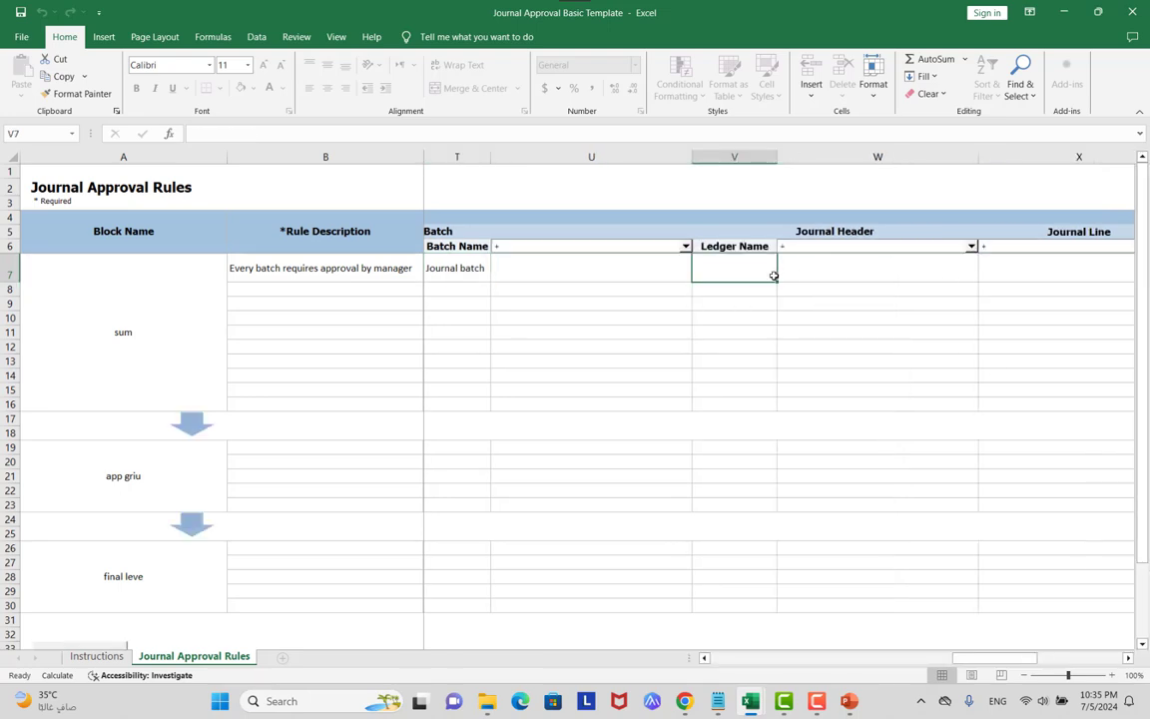
type("dede")
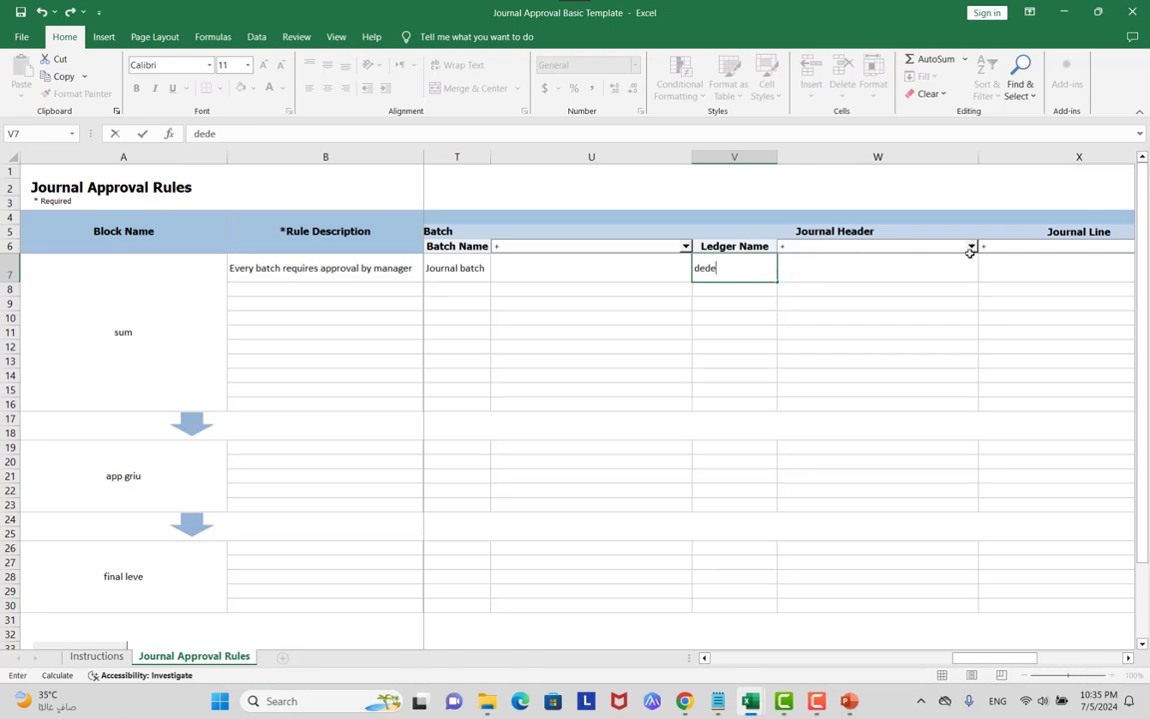
Add Ledger ID as the next Journal Header condition column.
left_click(970, 247)
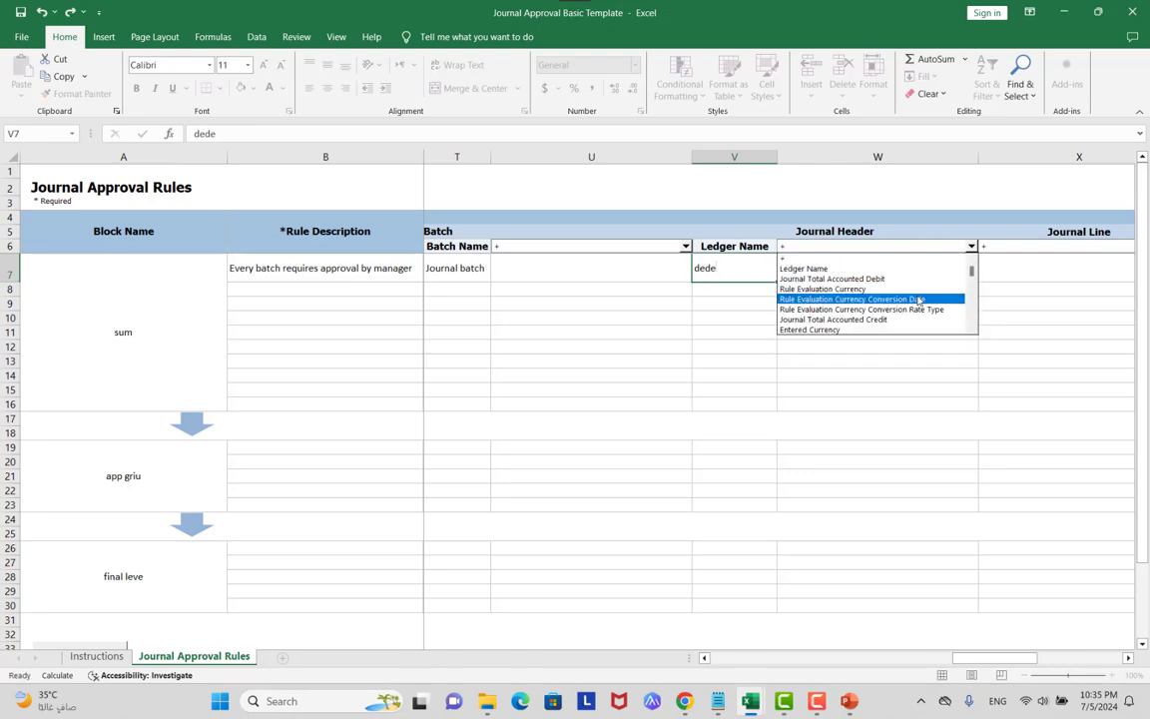
left_click(974, 295)
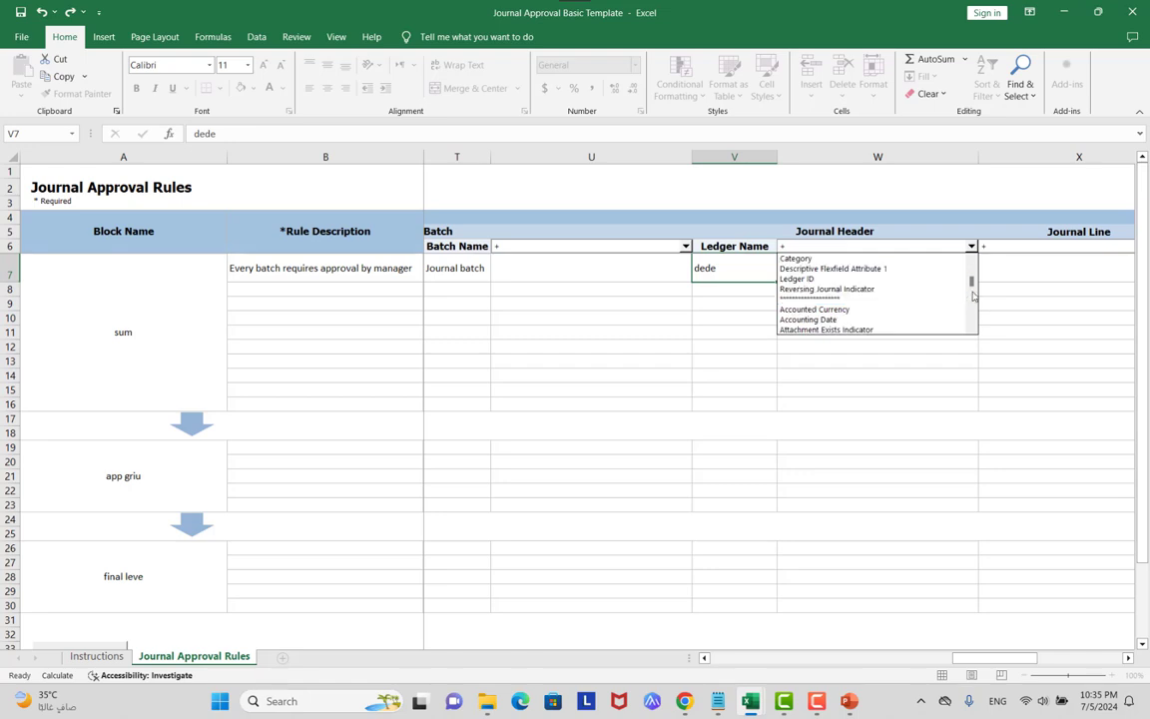
left_click(803, 278)
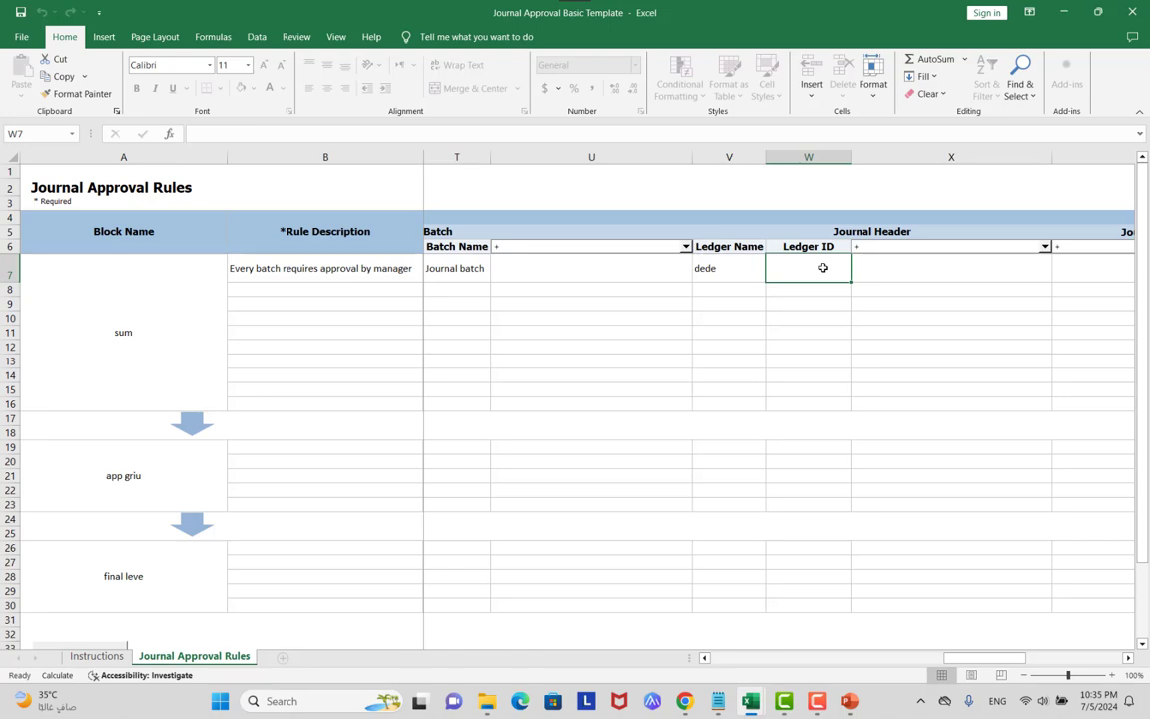
In Oracle Fusion, search tasks for 'primary' and open Manage Primary Ledgers.
mouse_move(683, 701)
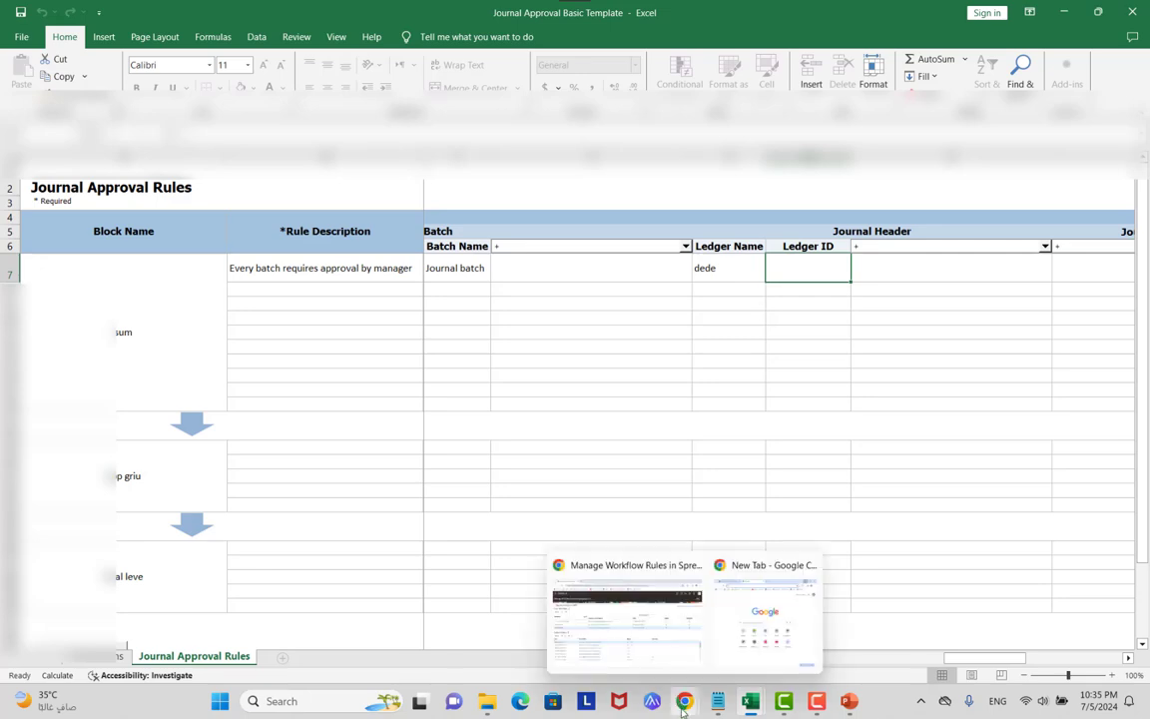
left_click(609, 599)
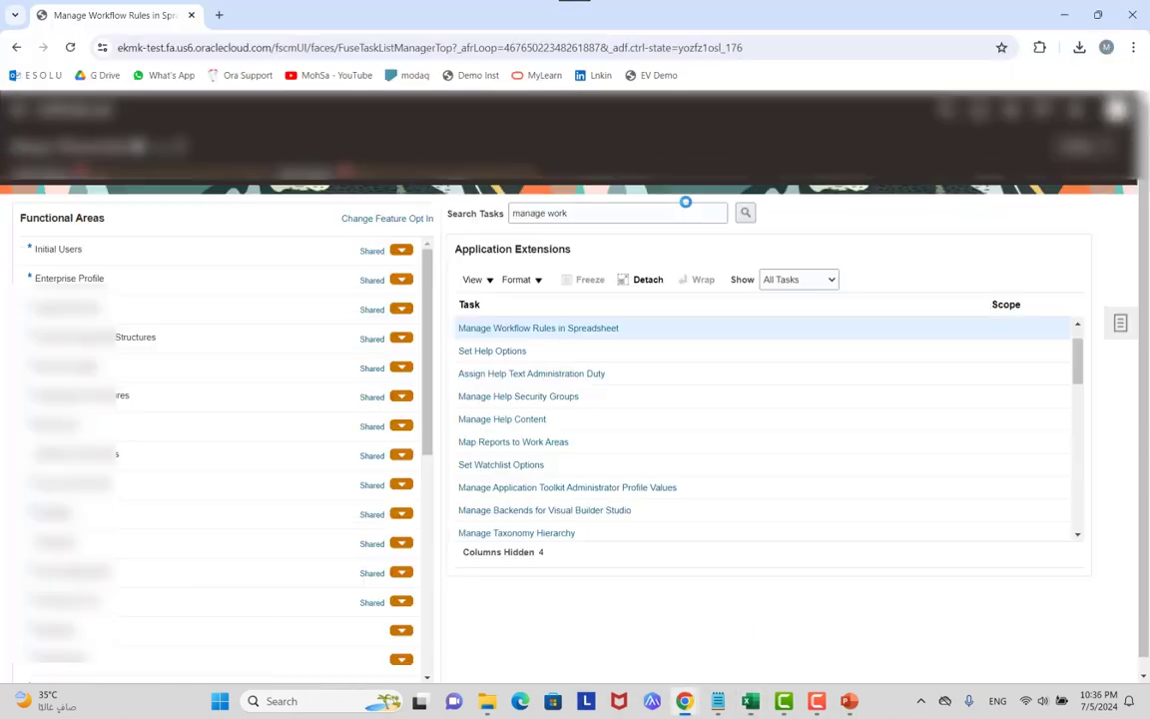
triple_click(654, 213)
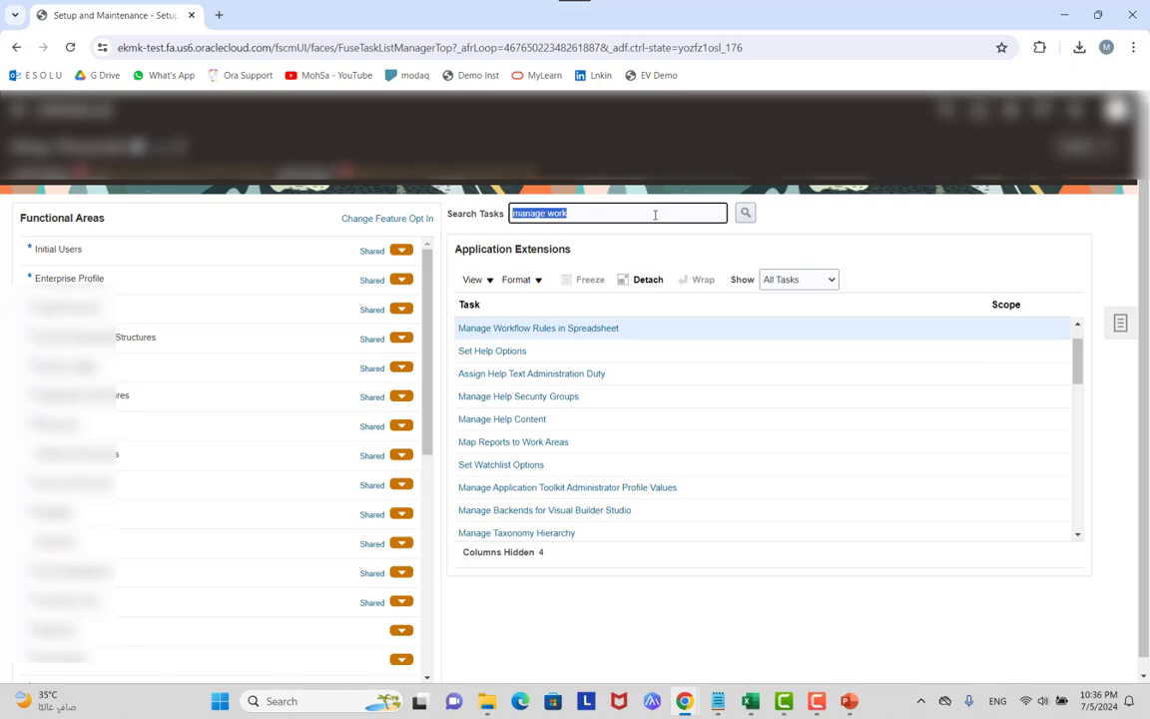
type("primary")
key("Return")
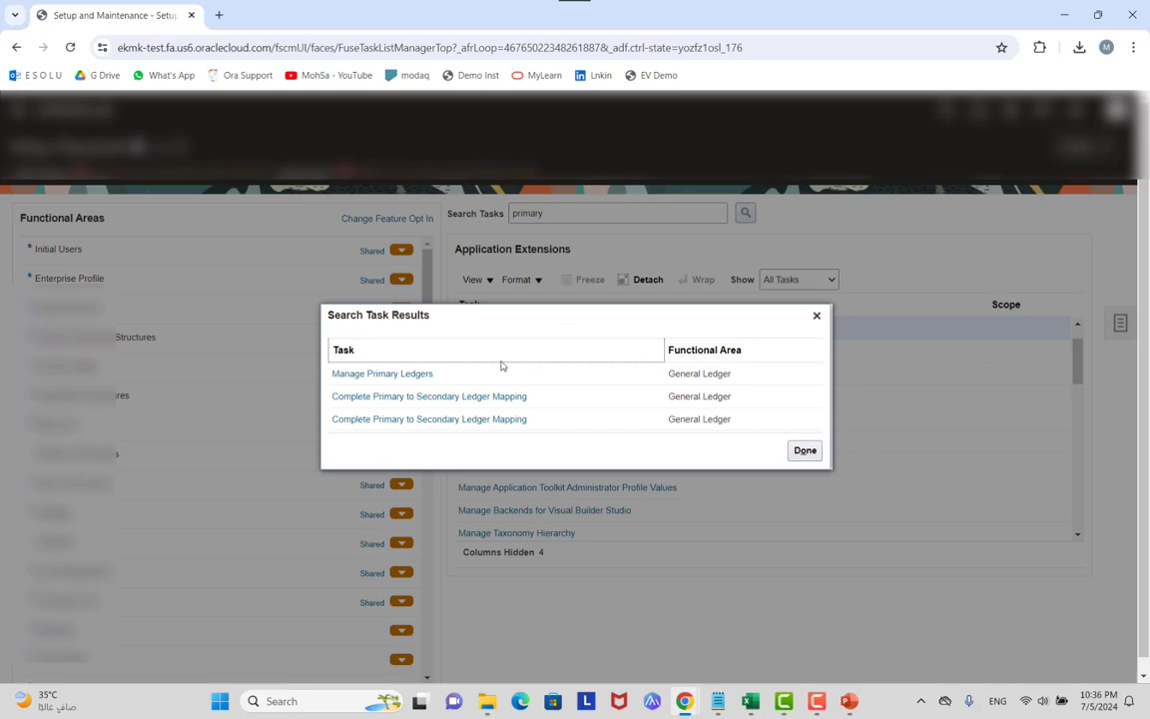
left_click(408, 376)
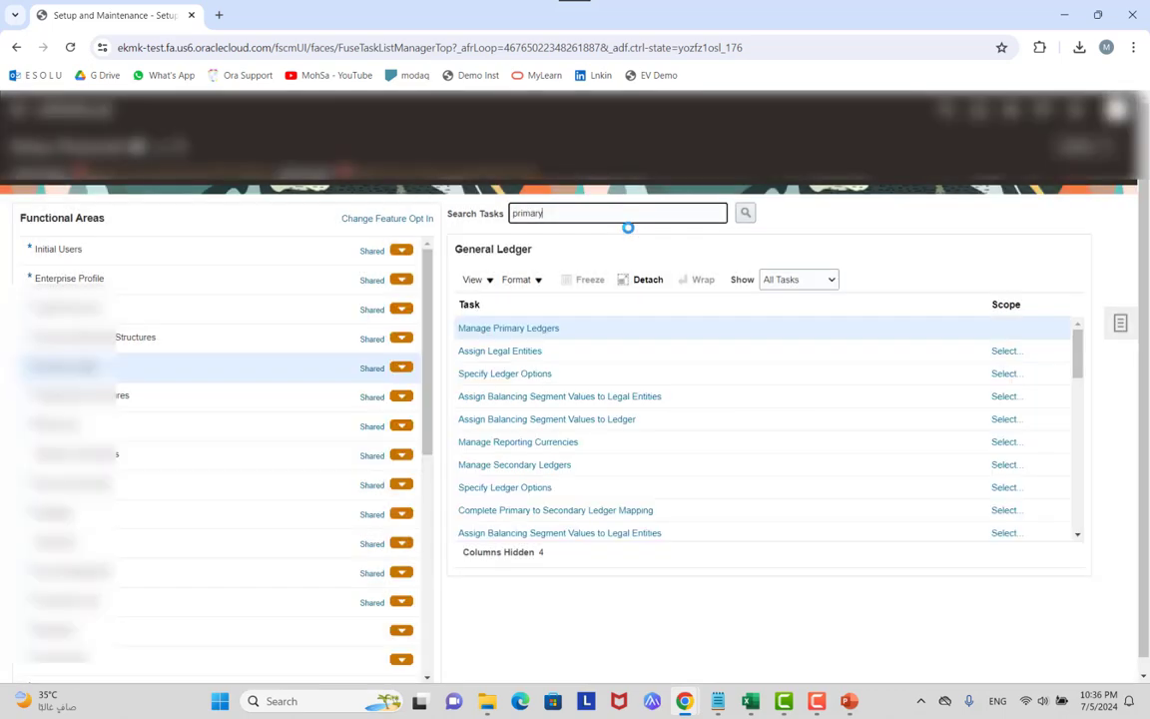
left_click(511, 327)
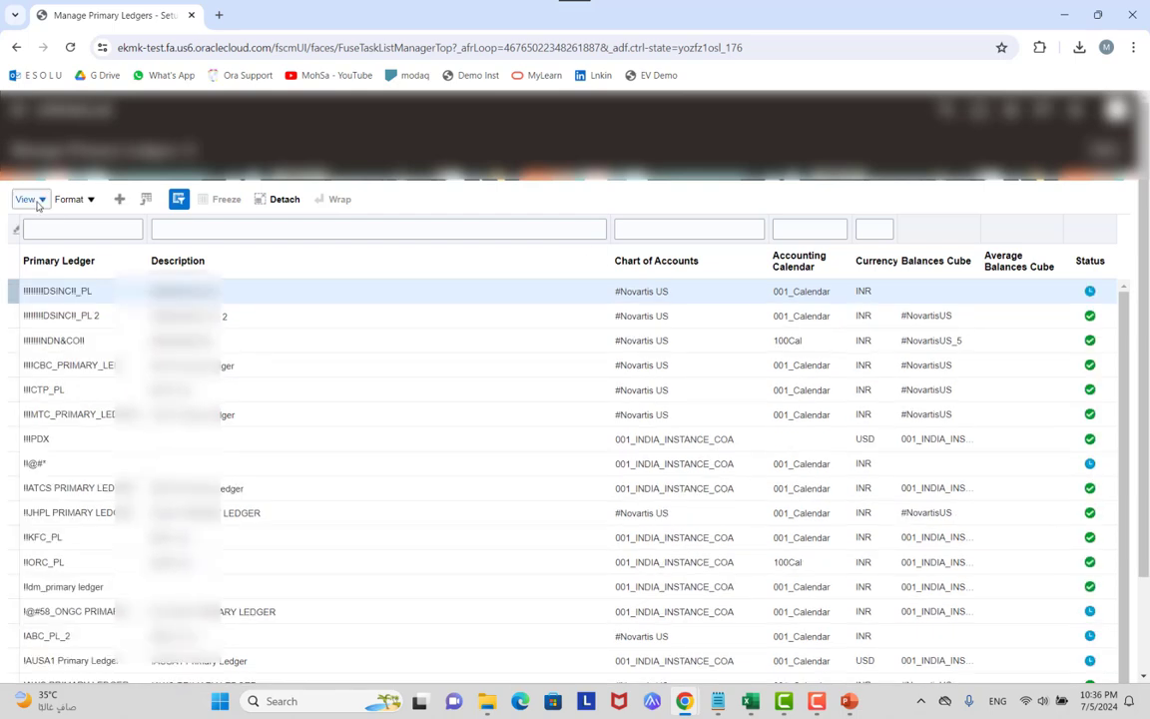
Show and widen the Ledger ID column in the primary ledgers table.
left_click(34, 200)
mouse_move(60, 247)
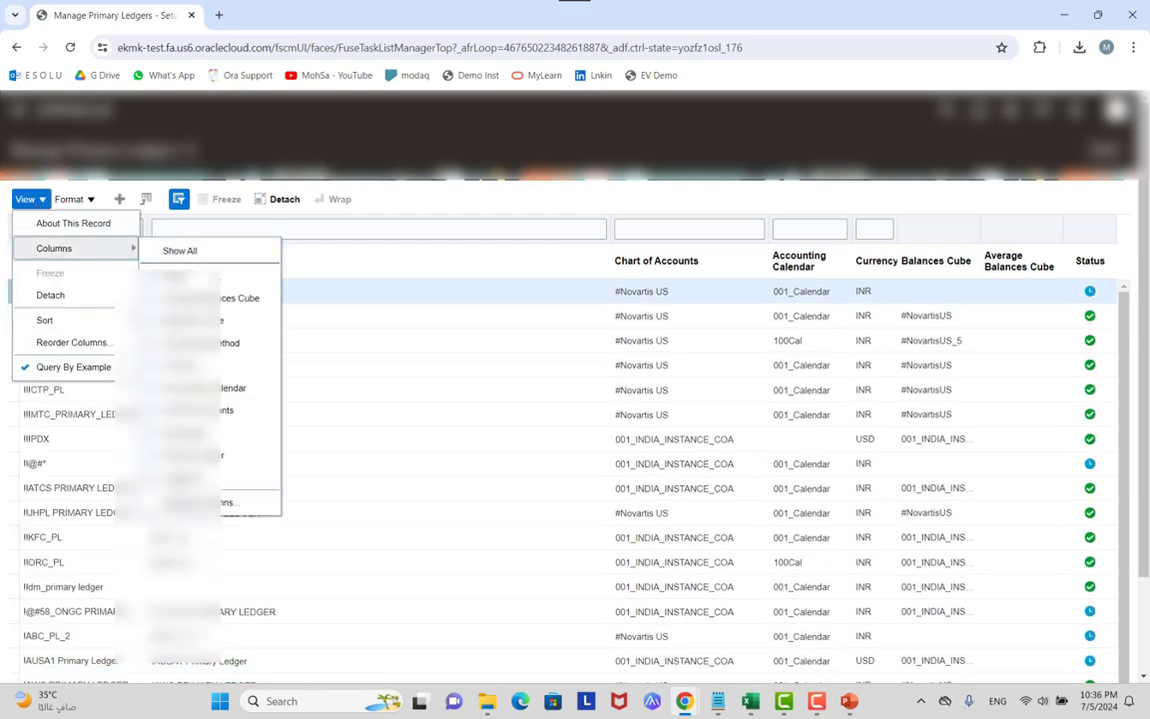
left_click(200, 477)
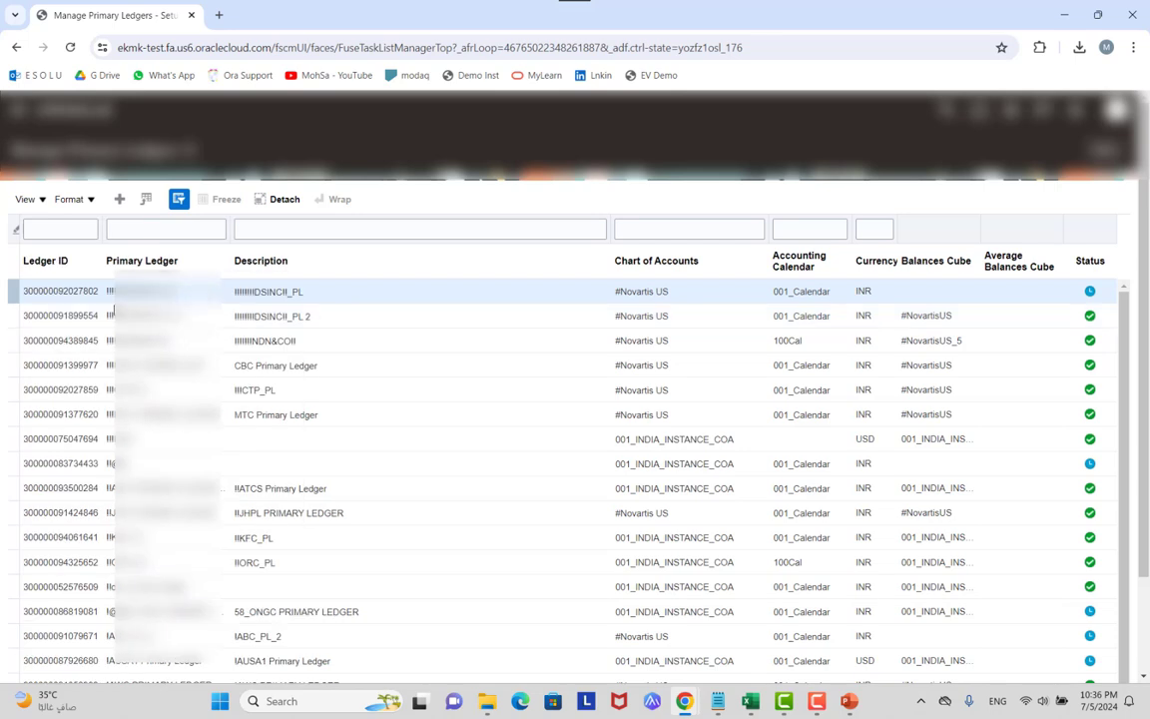
left_click_drag(100, 243, 135, 243)
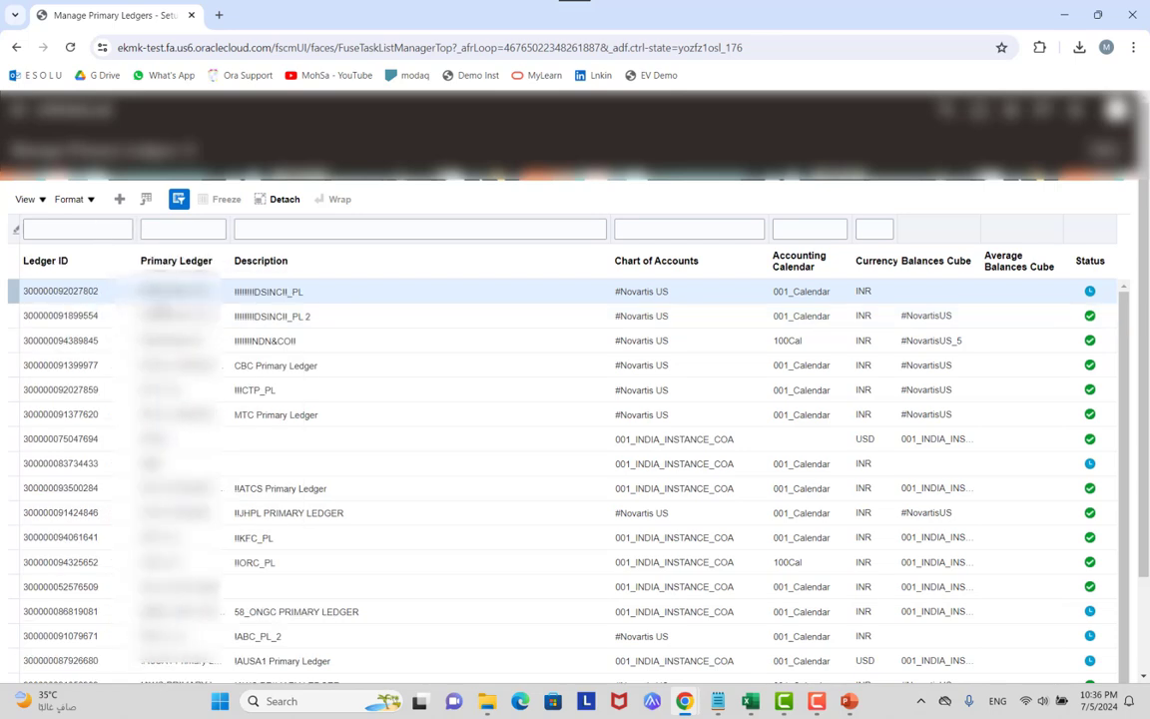
Copy the CBC Primary Ledger's Ledger ID and return to the Excel workbook.
double_click(85, 290)
scroll(85, 291, "down", 1)
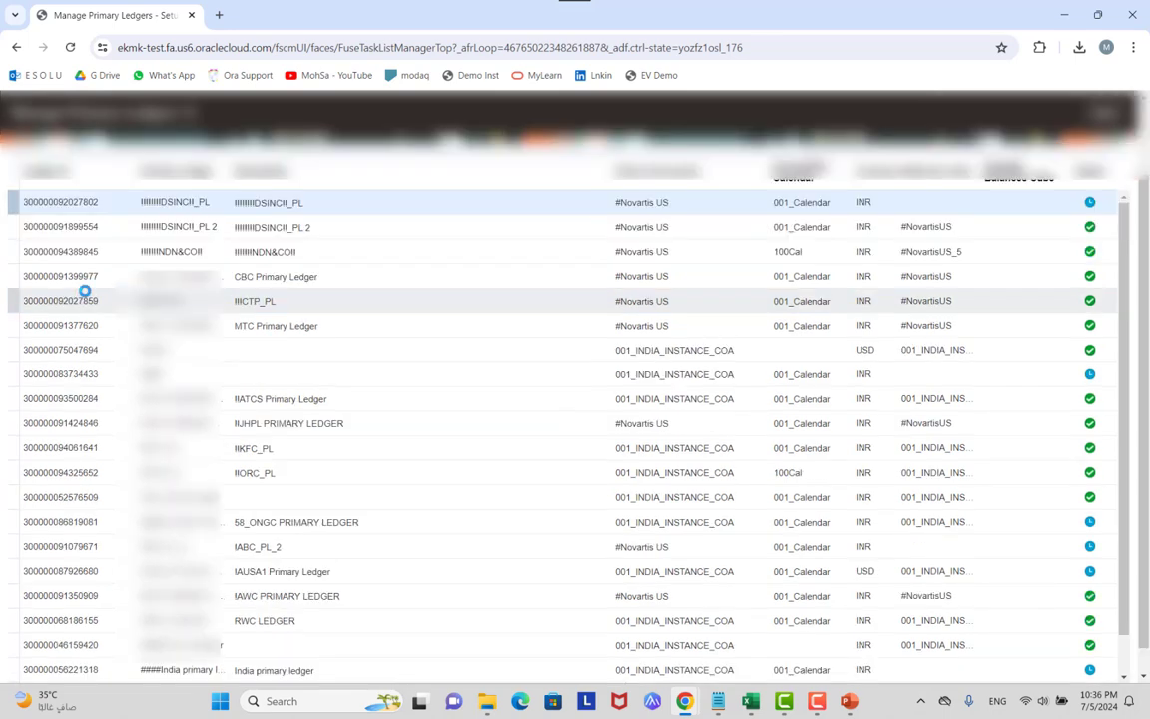
double_click(76, 276)
left_click(76, 277)
double_click(76, 276)
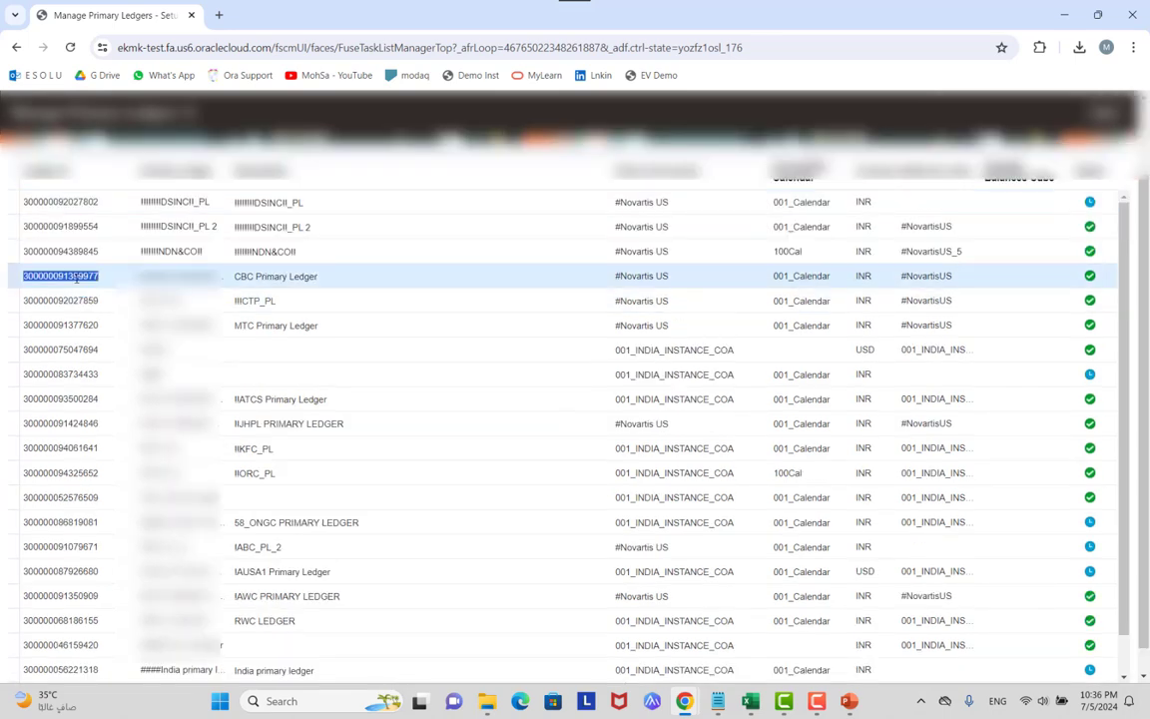
key("alt+Tab")
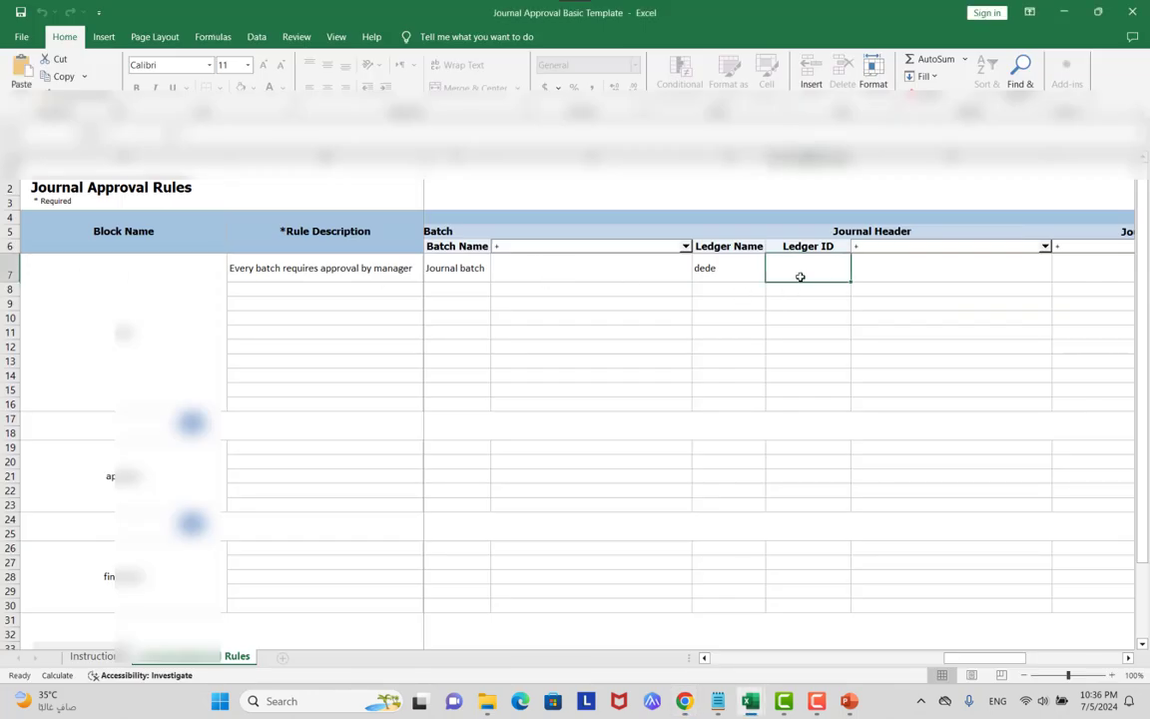
type("in")
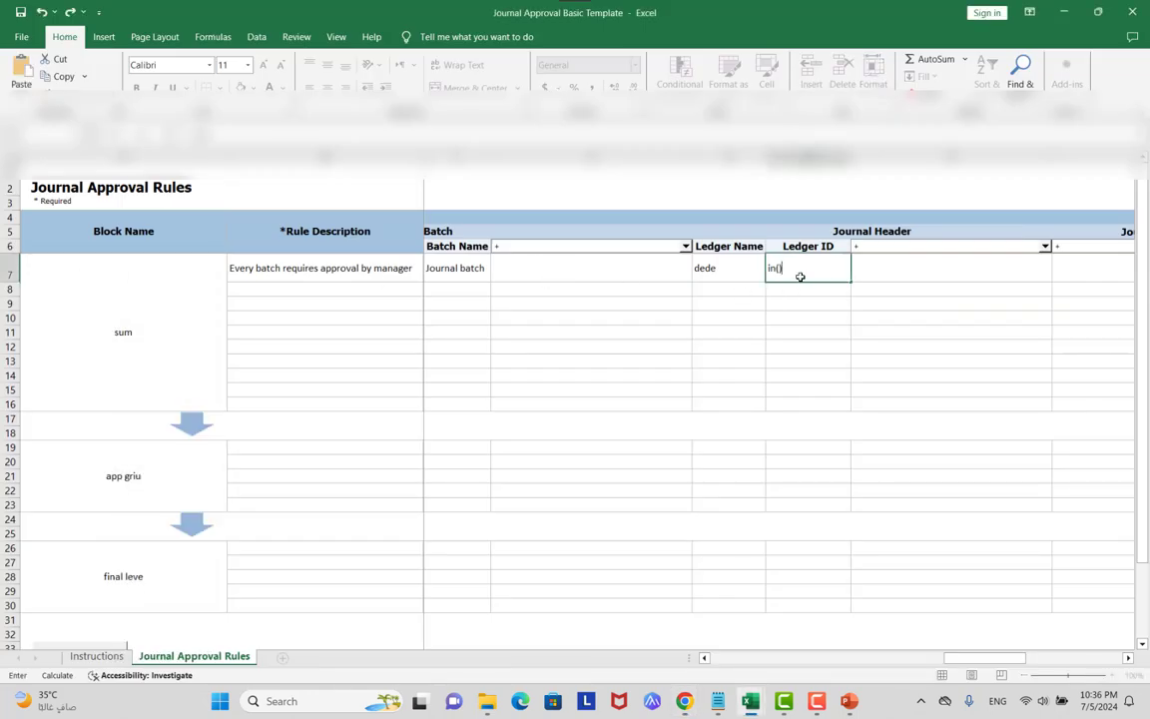
type("()")
key("Left")
type("3E+14")
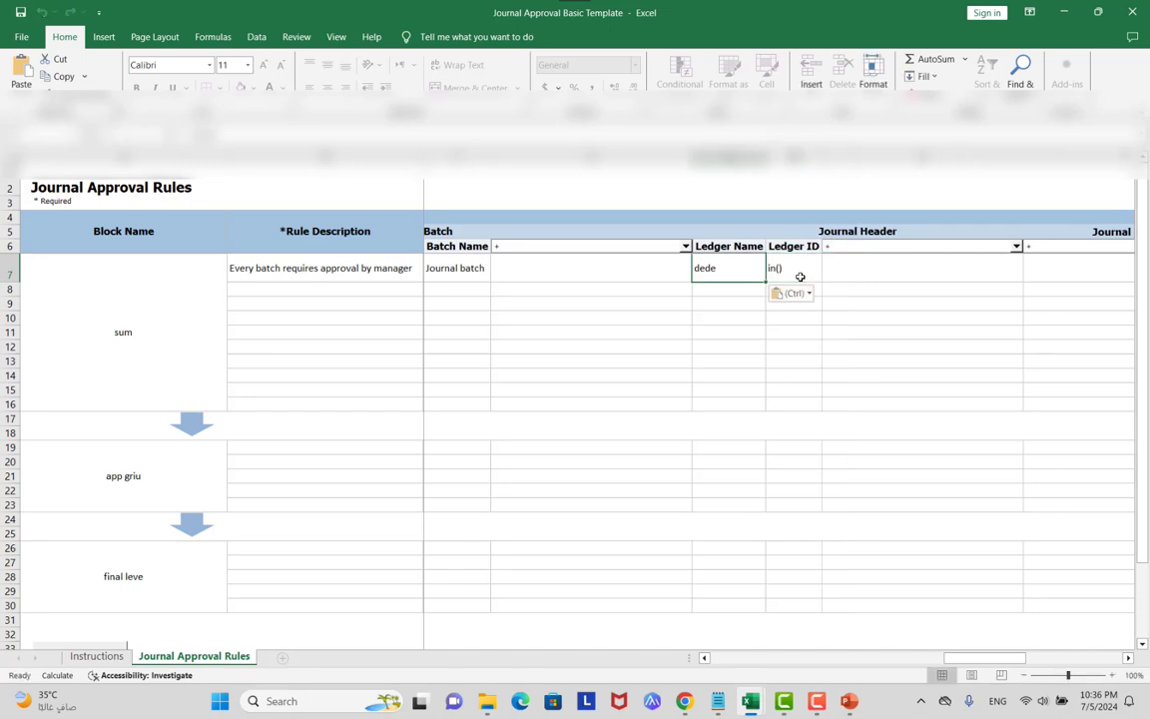
left_click(782, 266)
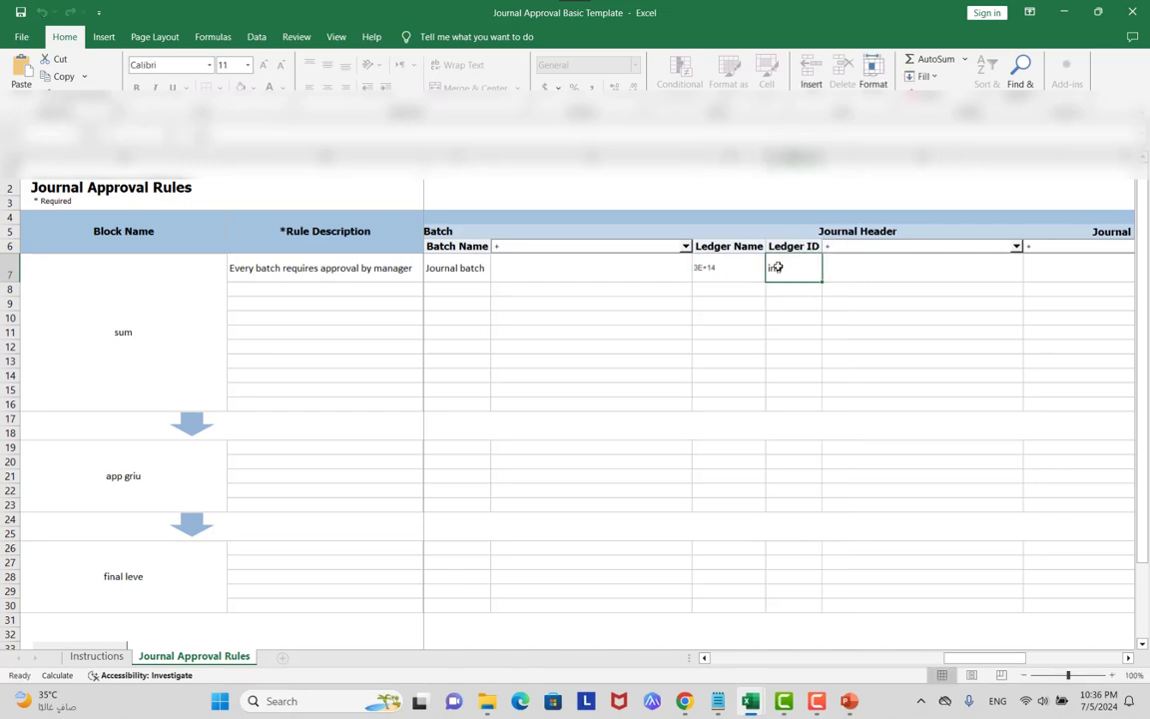
key("F2")
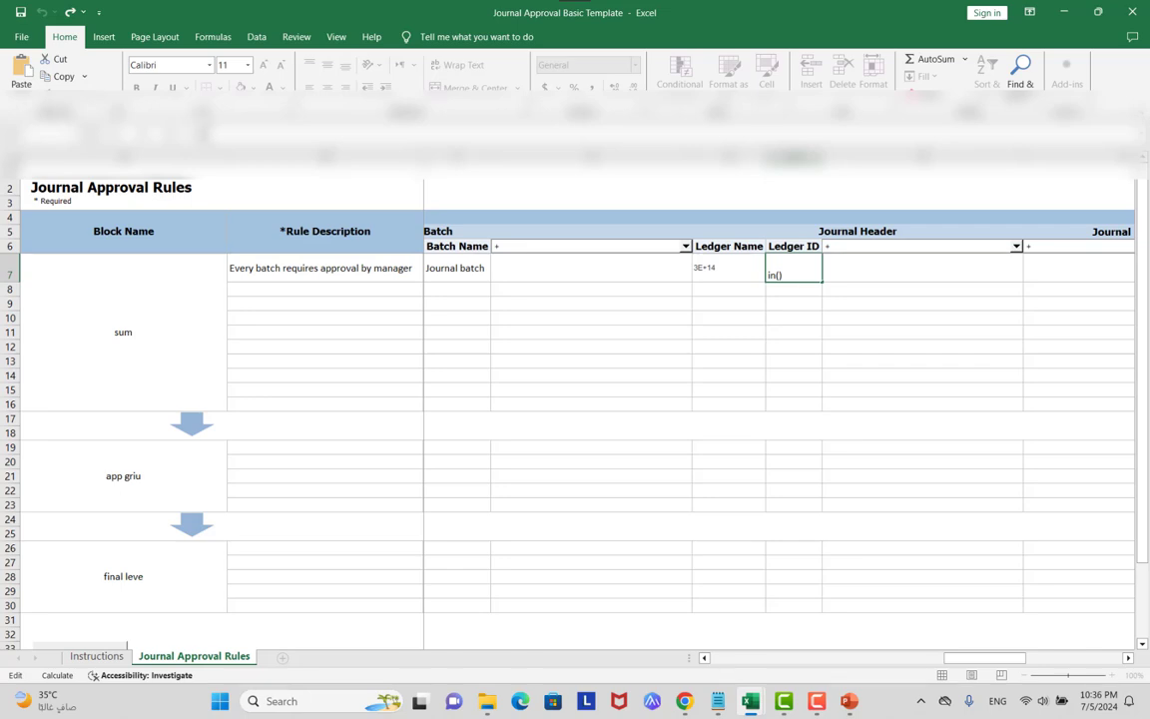
key("ctrl+v")
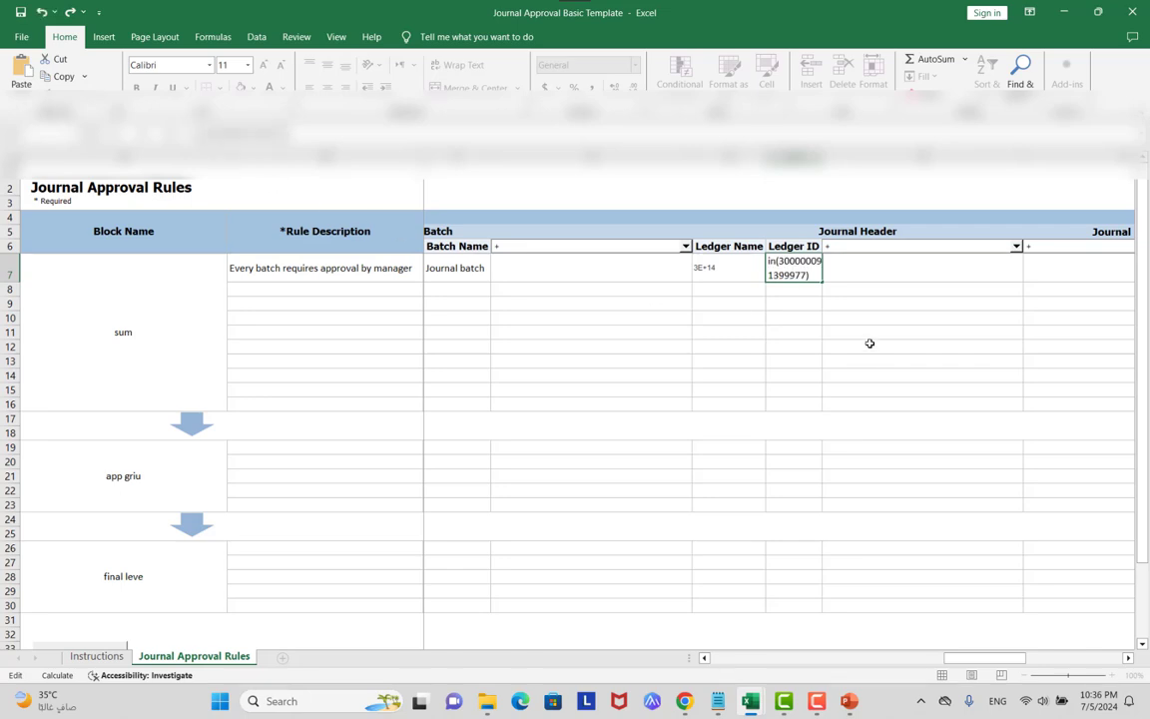
left_click(918, 155)
Autofit the Ledger ID column so the full in() condition is visible.
left_click_drag(919, 154, 728, 155)
double_click(808, 155)
left_click(875, 317)
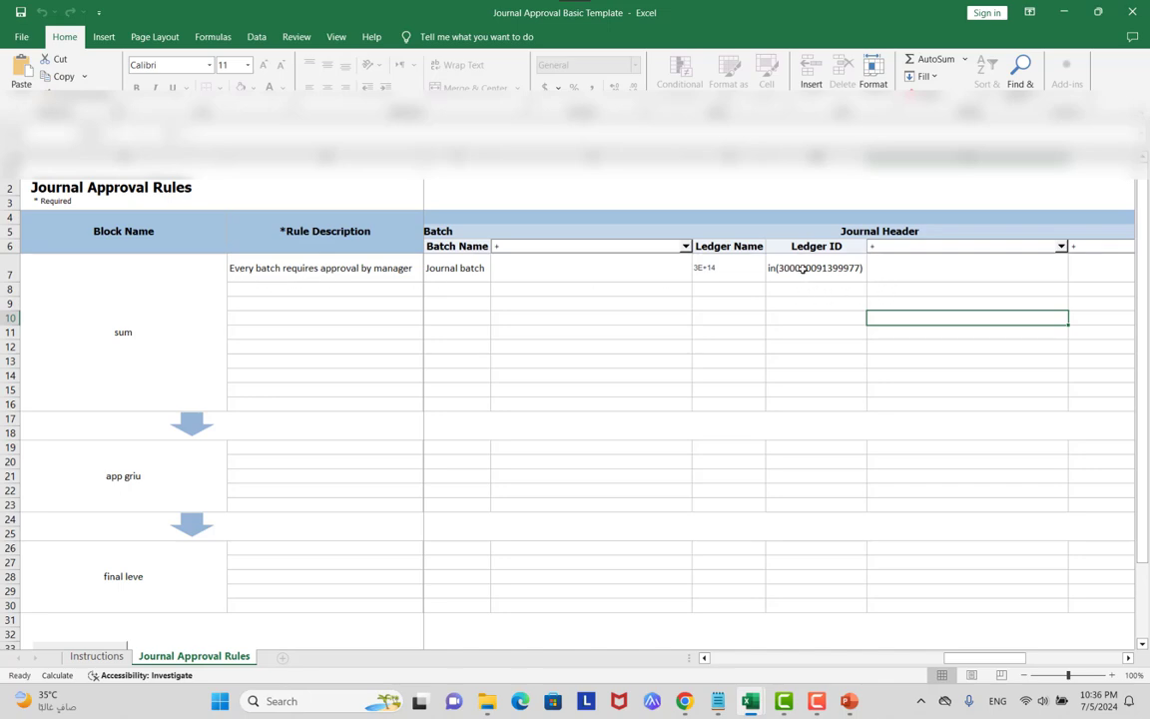
key("Up")
key("Up")
key("Up")
key("Left")
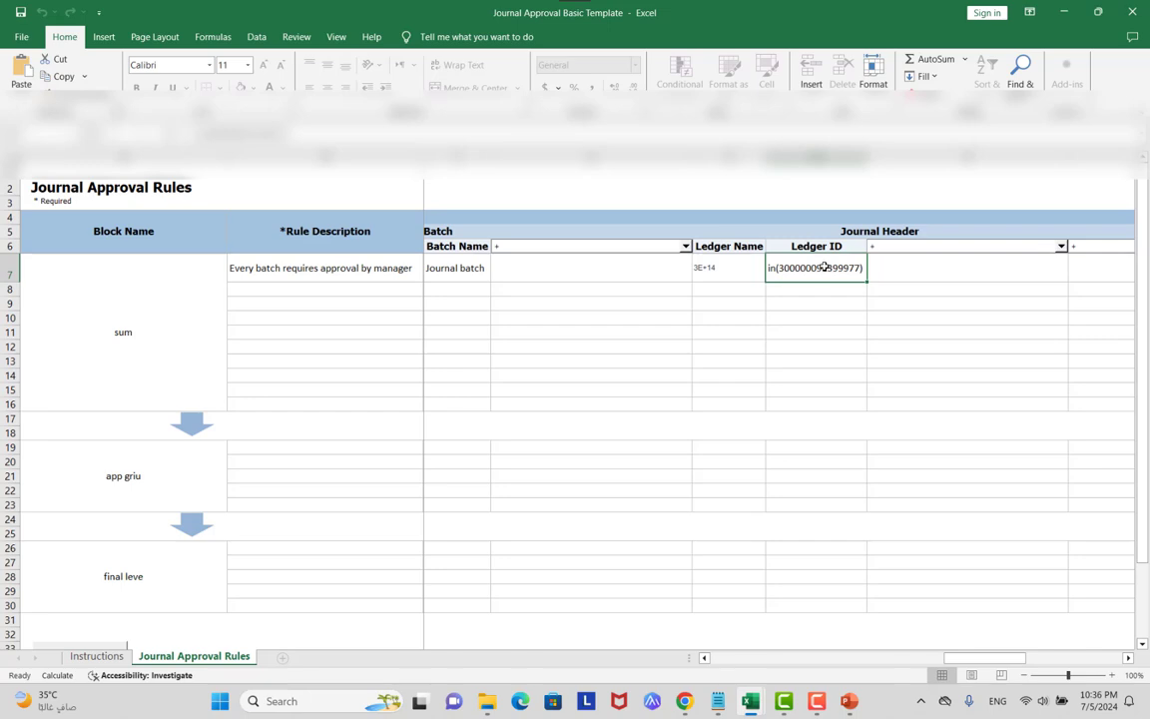
left_click(793, 291)
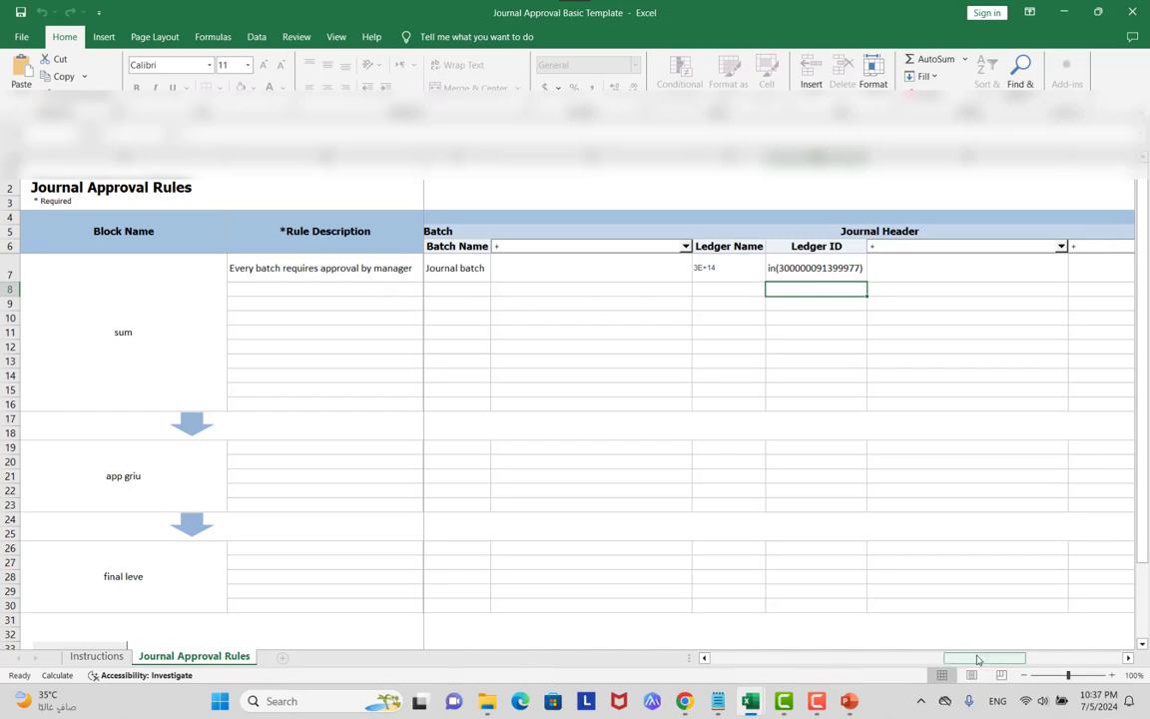
left_click_drag(977, 658, 844, 635)
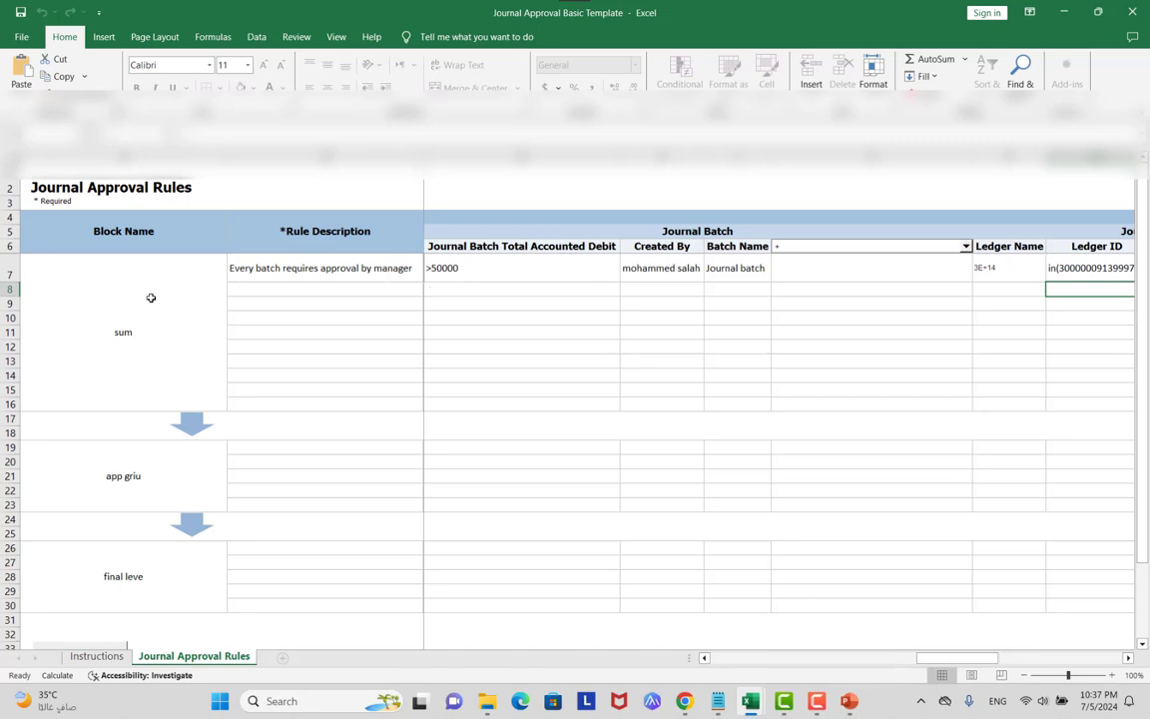
left_click(160, 489)
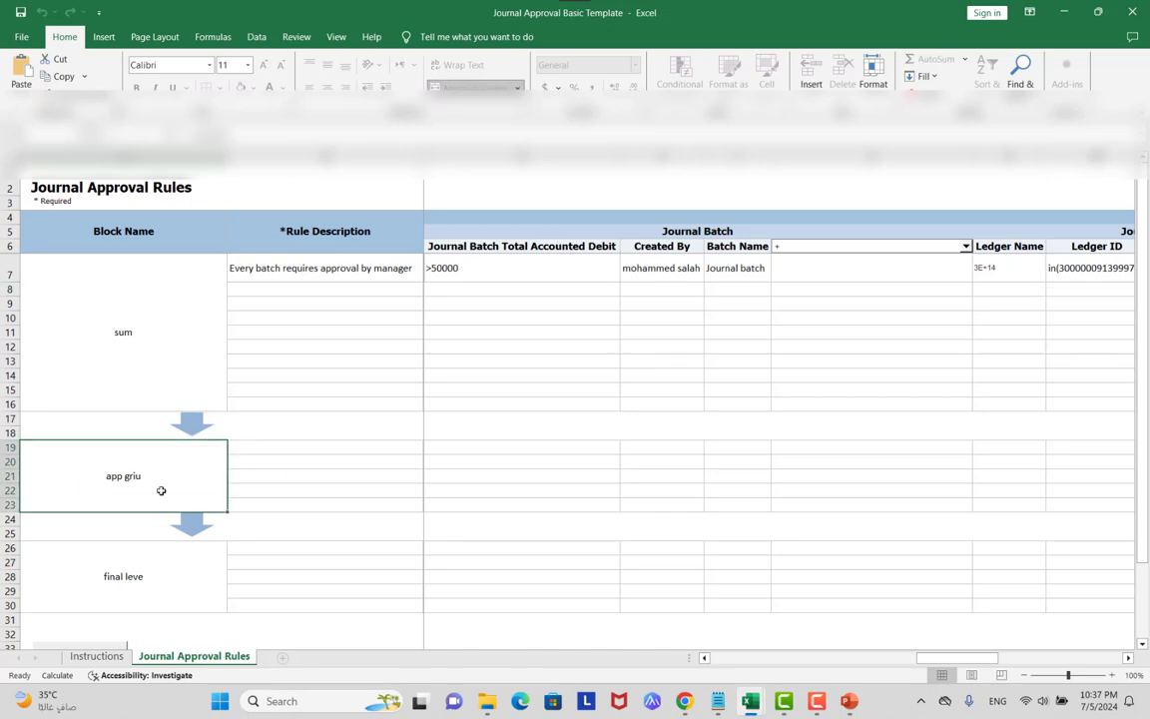
scroll(335, 390, "down", 2)
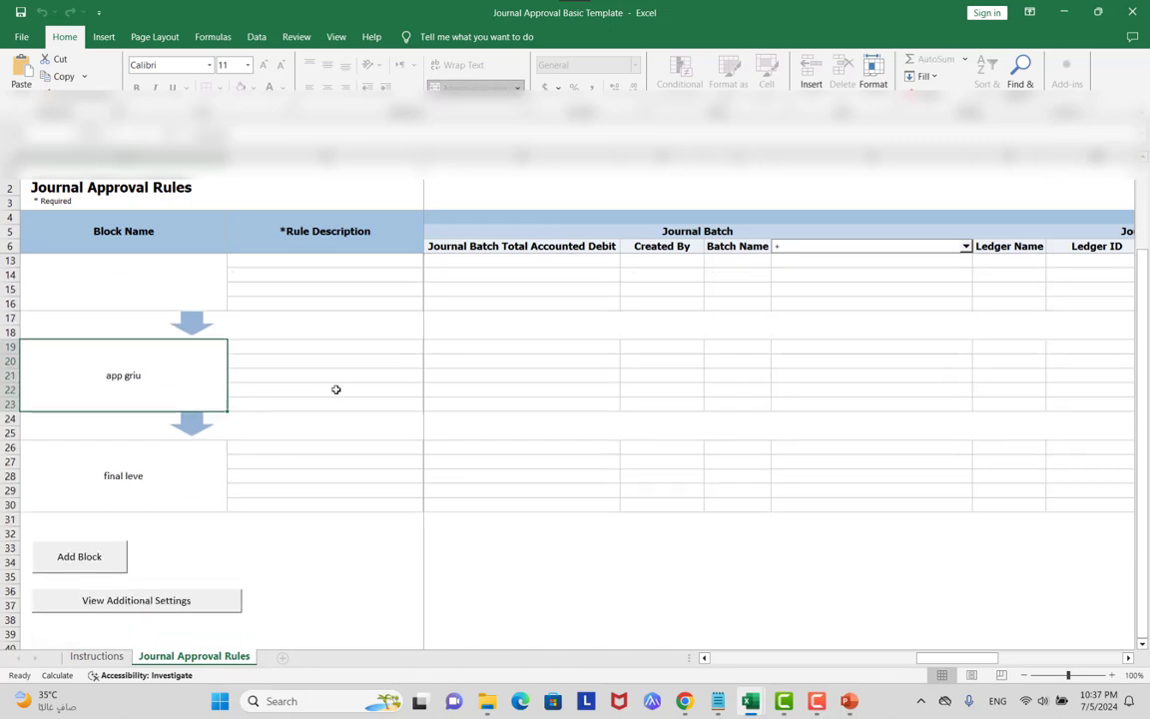
scroll(335, 389, "up", 2)
left_click(321, 266)
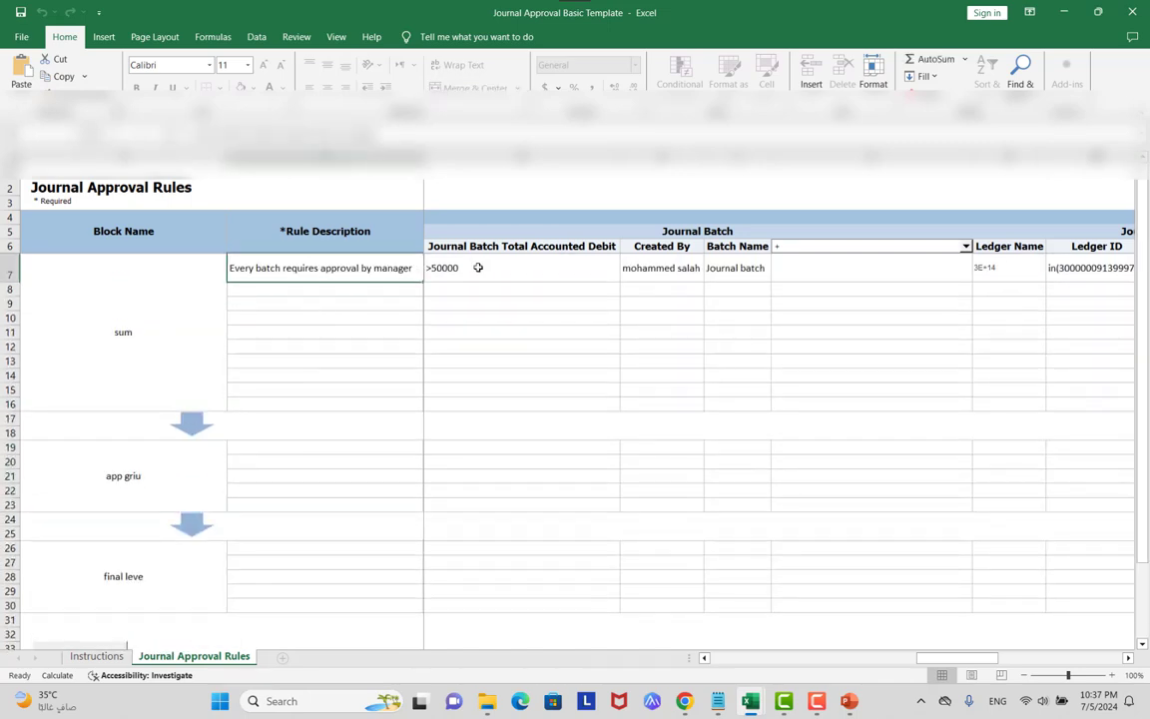
left_click(478, 267)
left_click_drag(956, 657, 729, 647)
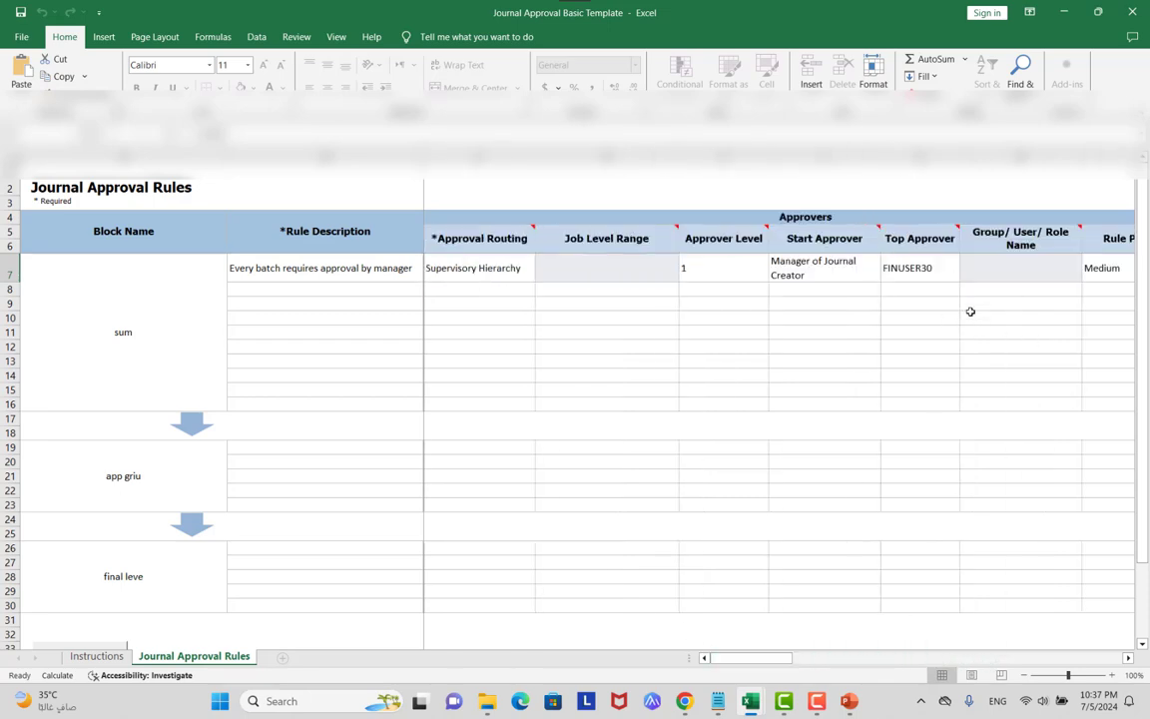
left_click(840, 271)
left_click(910, 277)
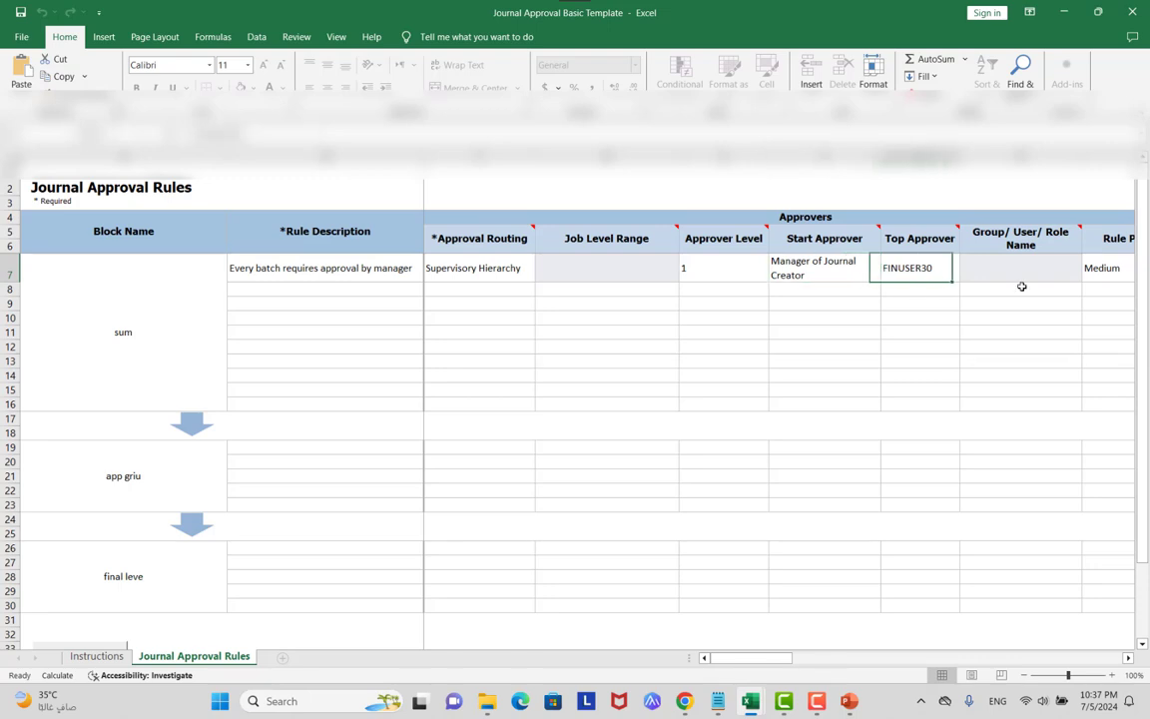
left_click_drag(788, 658, 814, 659)
left_click(864, 267)
left_click(1101, 264)
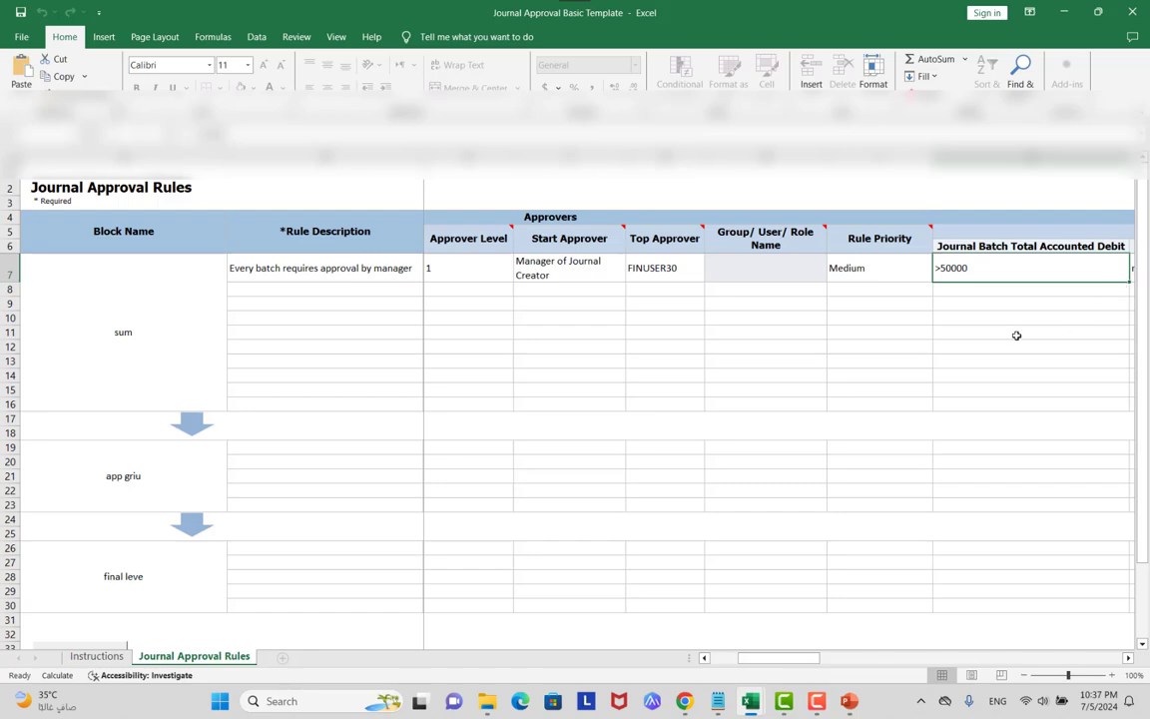
key("alt+Tab")
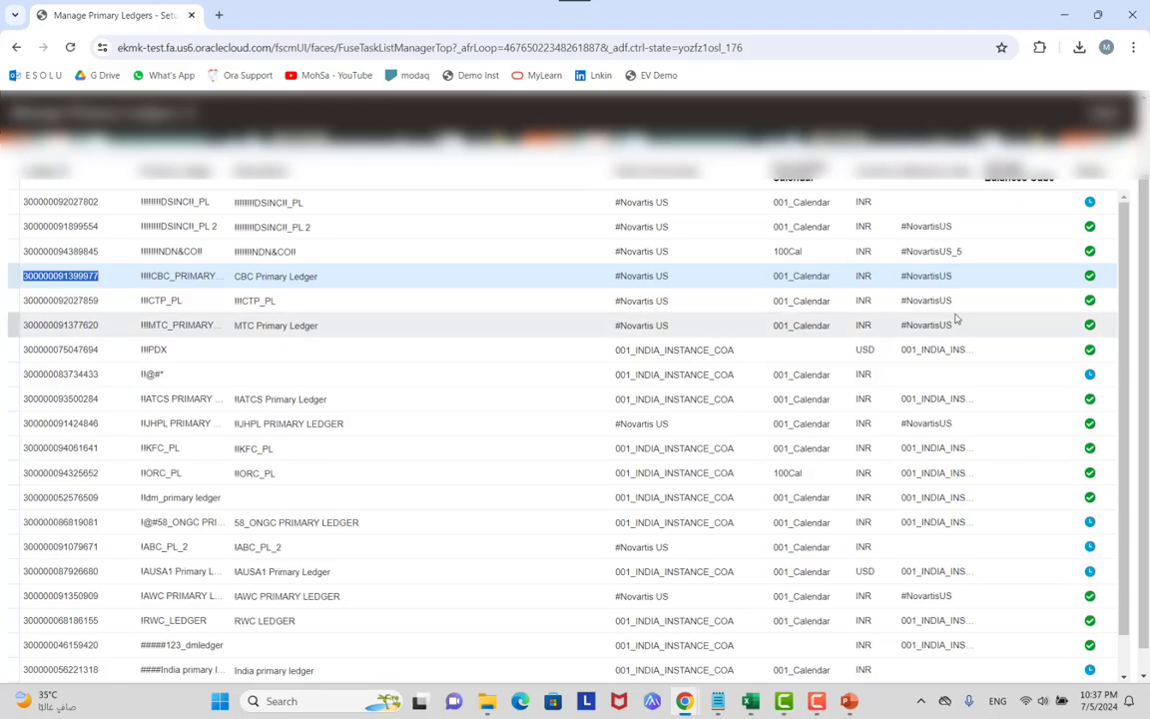
key("alt+Tab")
left_click(269, 486)
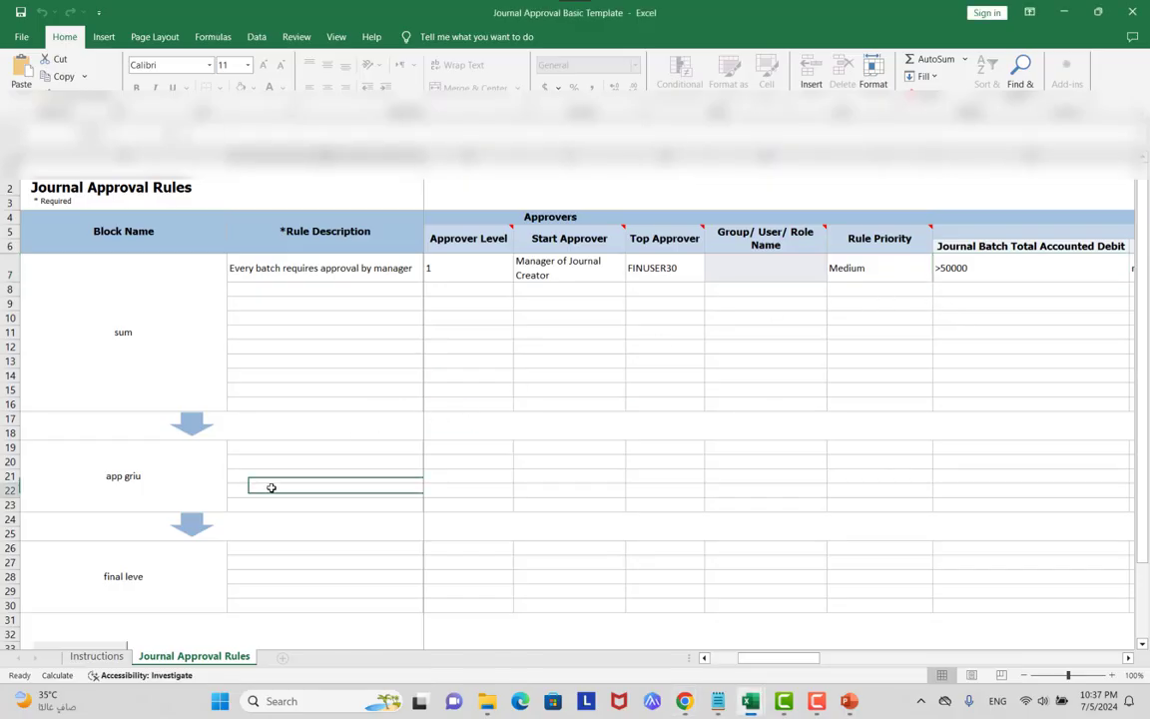
Enter 'group op people' as the rule description in B19.
left_click(284, 447)
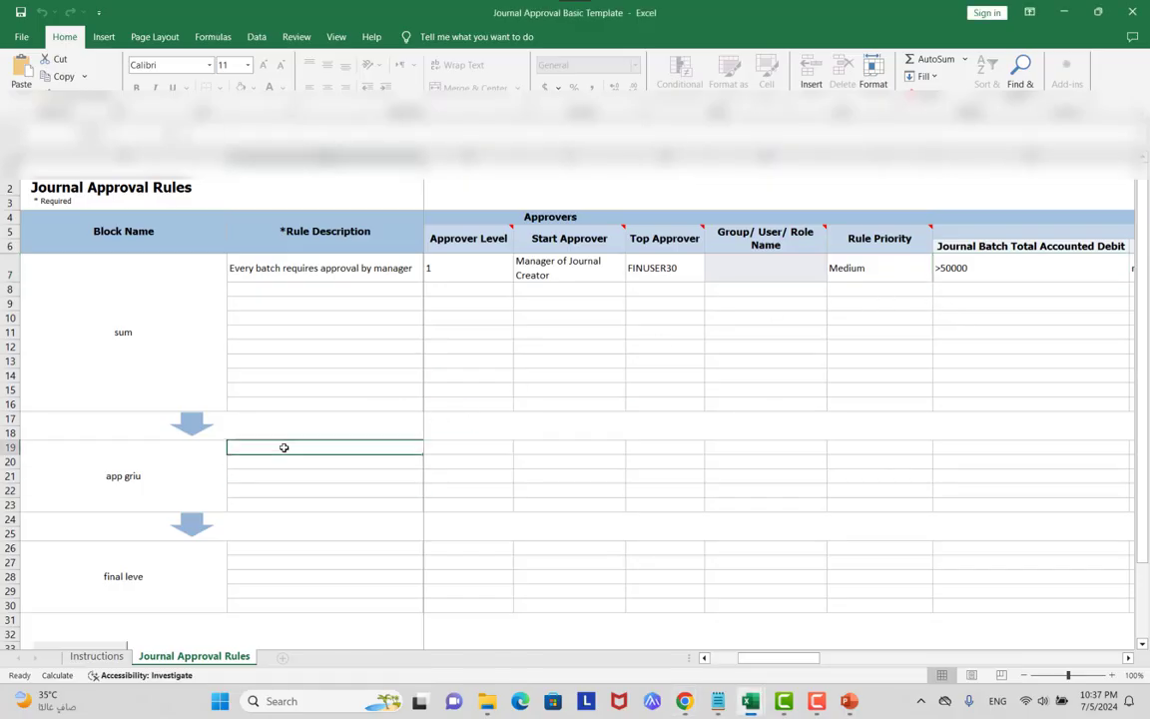
type("gro")
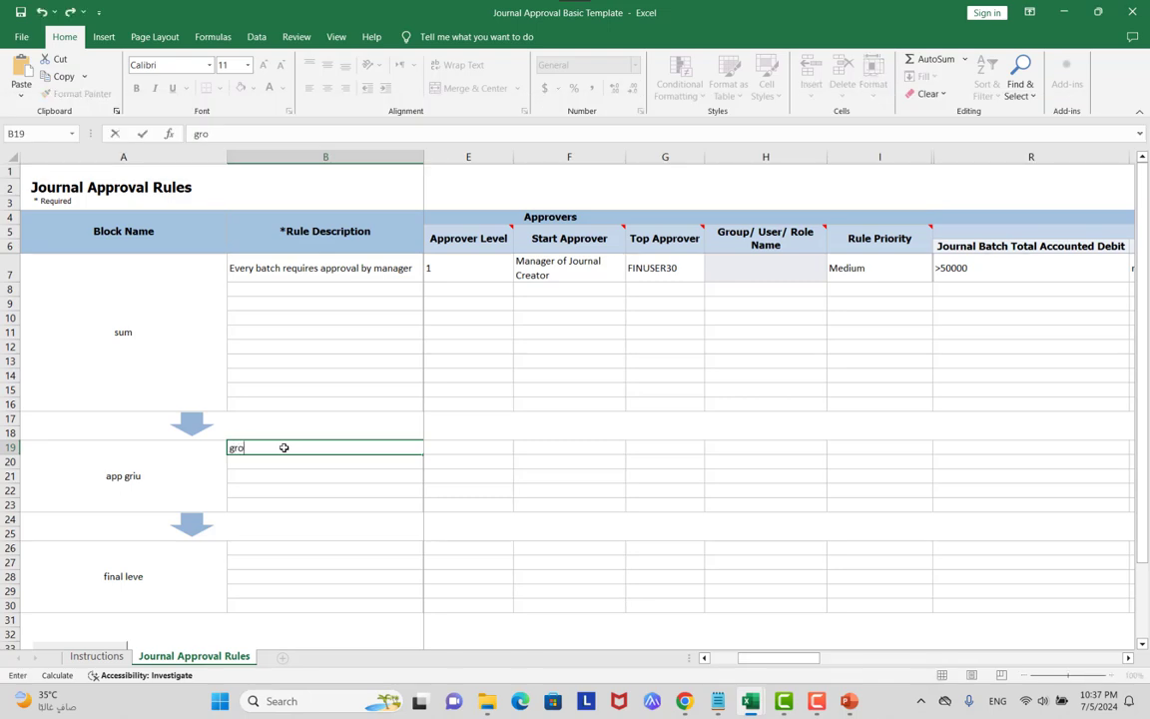
type("up op pe")
key("BackSpace")
key("BackSpace")
key("Tab")
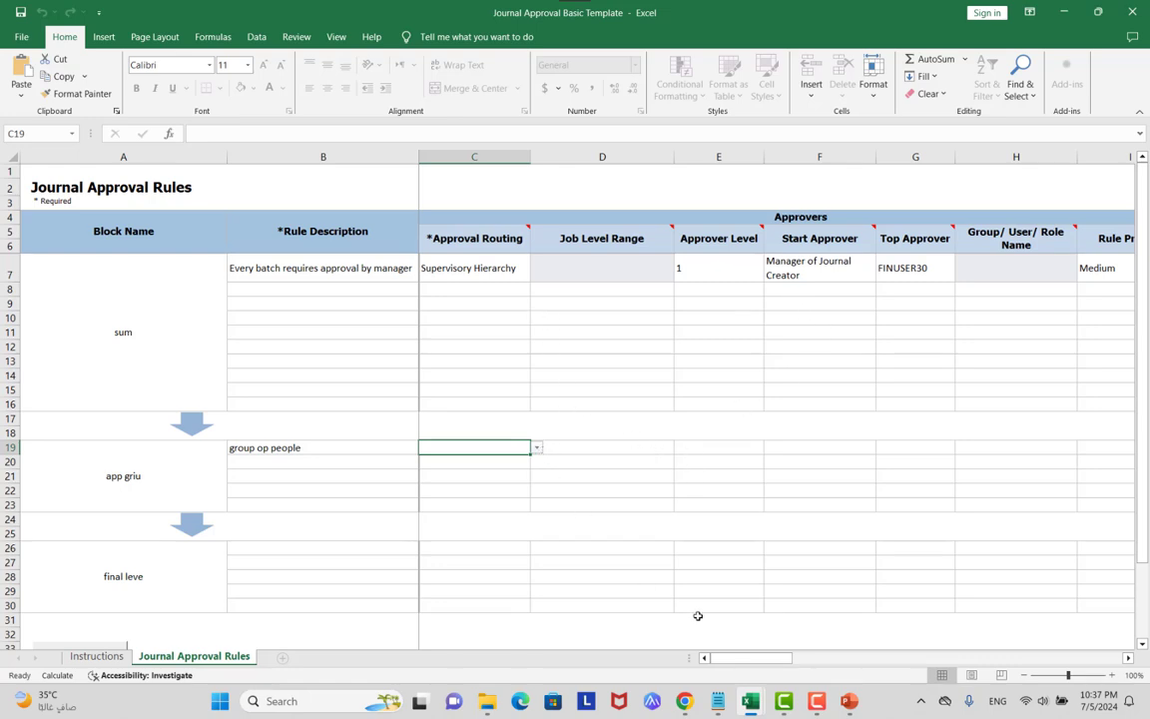
Route row 19 by Group First Responder to the group 'fin'.
left_click(537, 451)
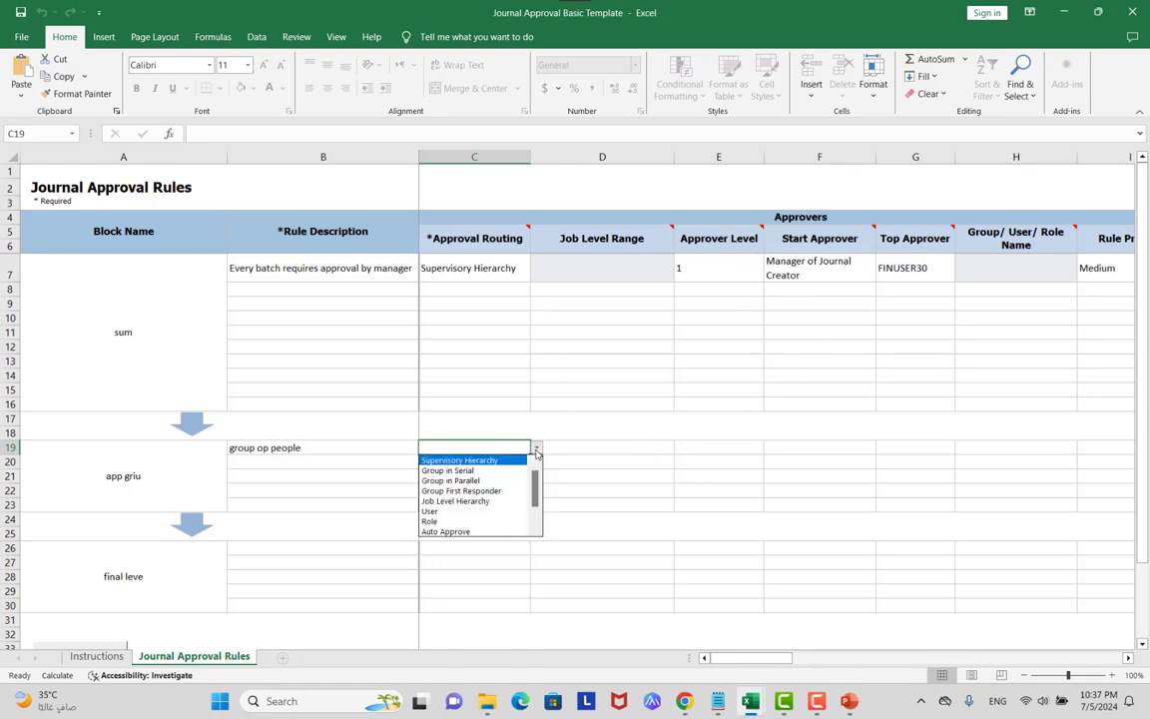
left_click(504, 491)
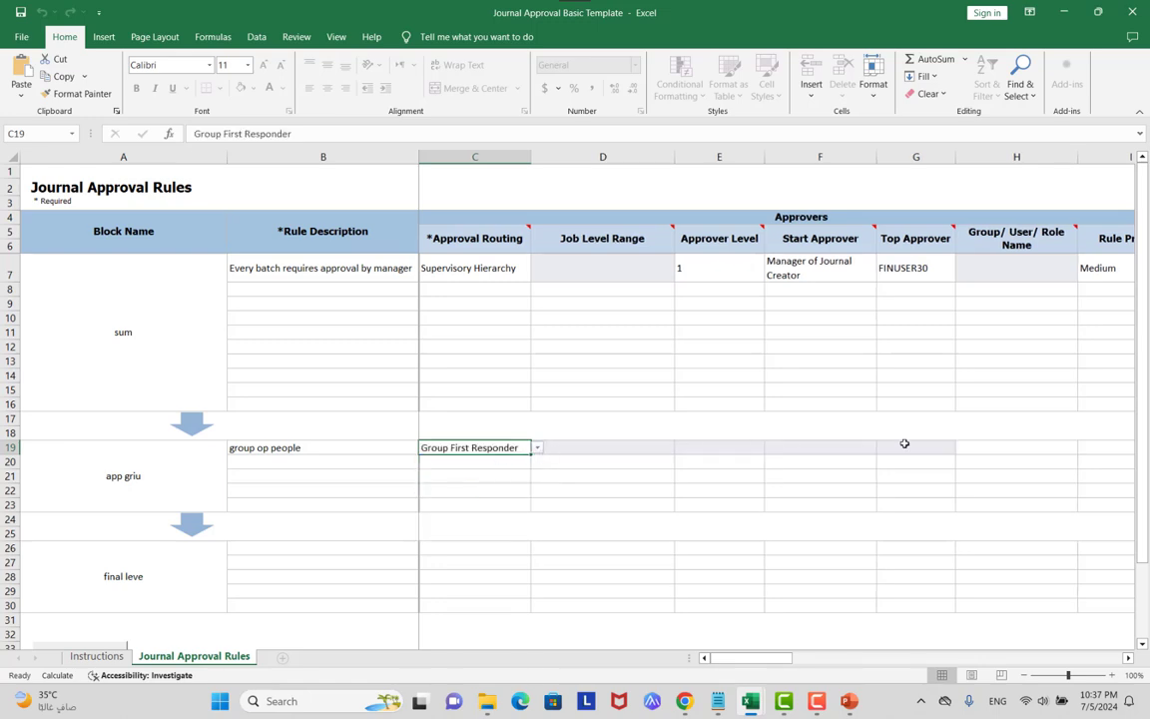
left_click(1029, 445)
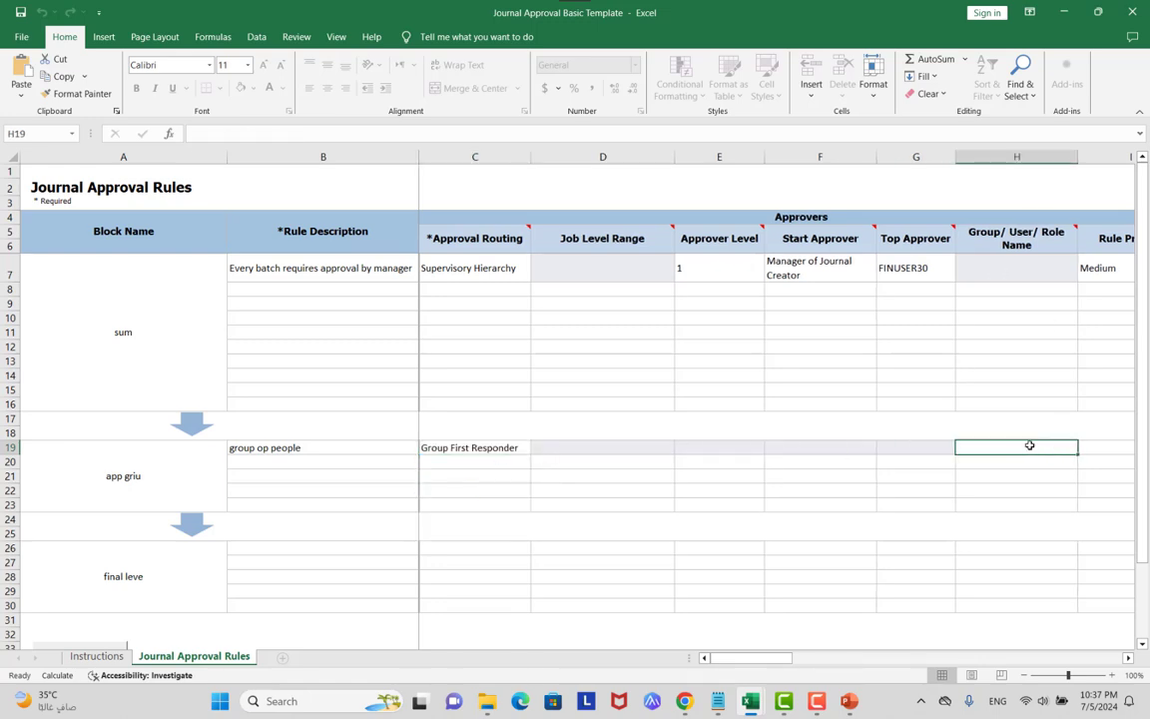
type("fin")
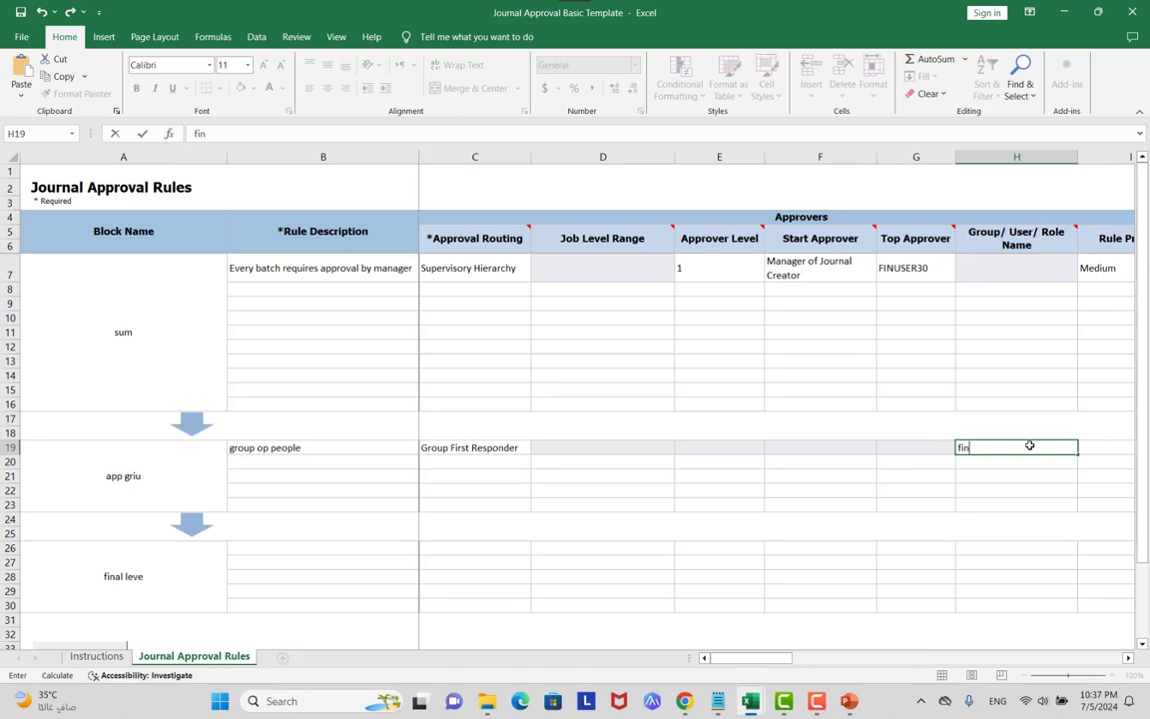
left_click(357, 548)
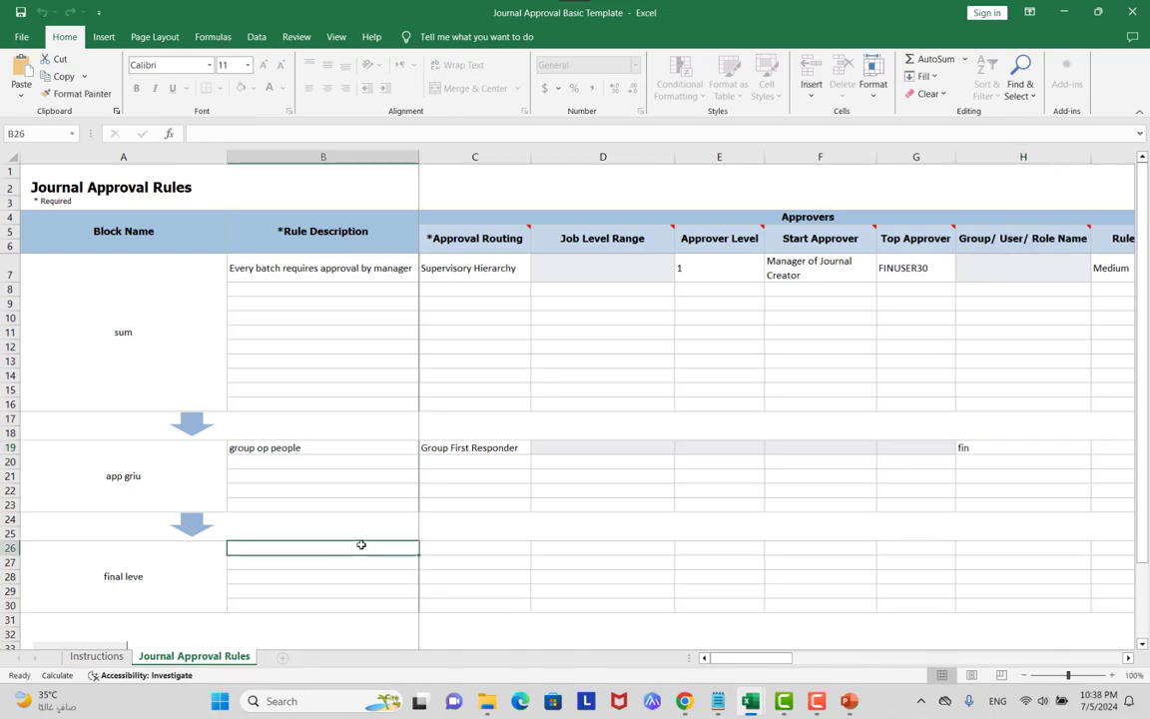
Describe row 26's rule as 'ceo user' and set its routing to User.
type("ceo")
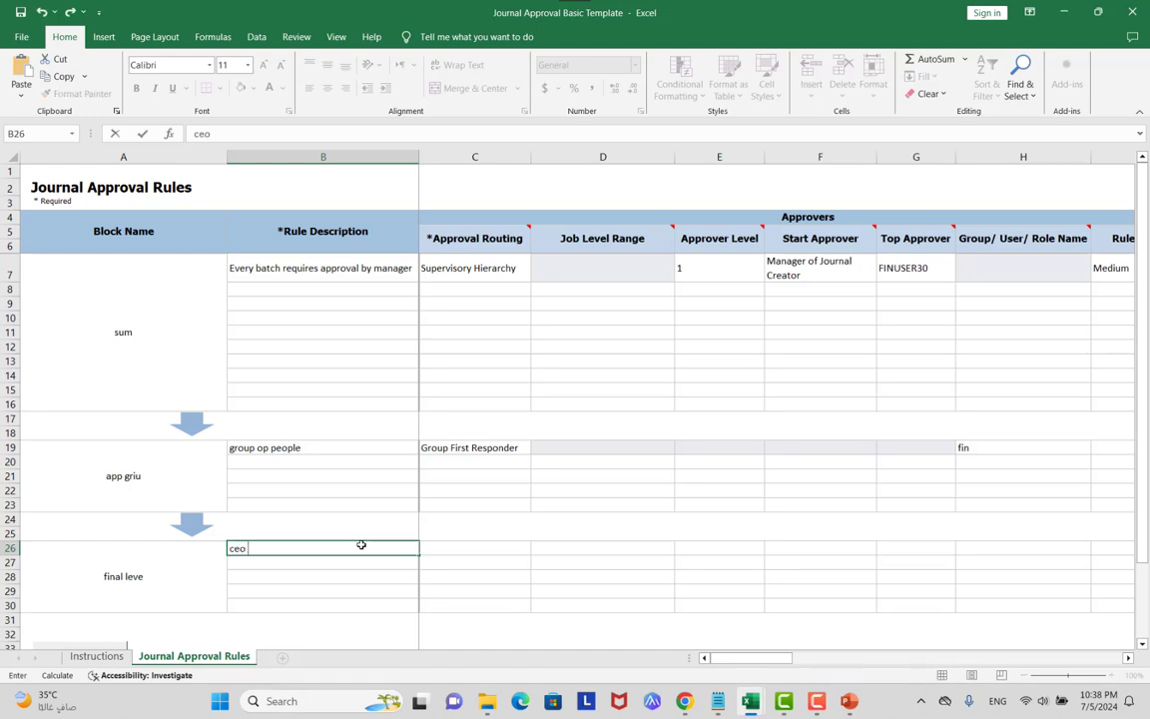
type(" user")
left_click(503, 556)
left_click(536, 548)
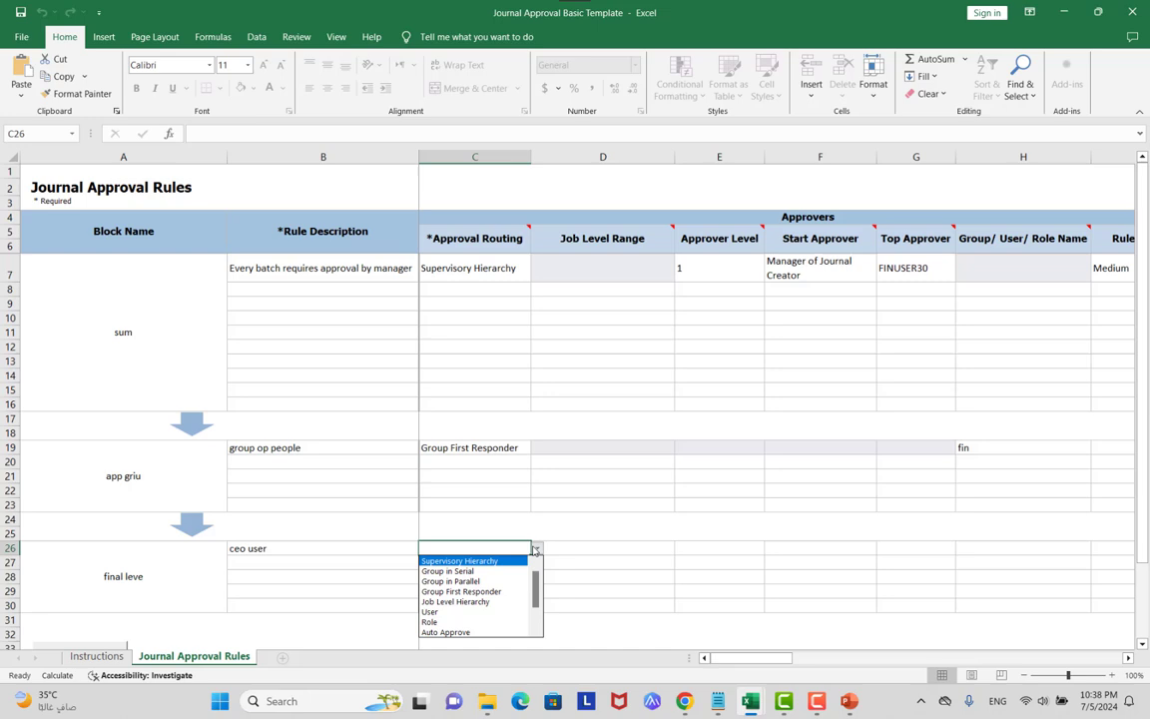
left_click(464, 615)
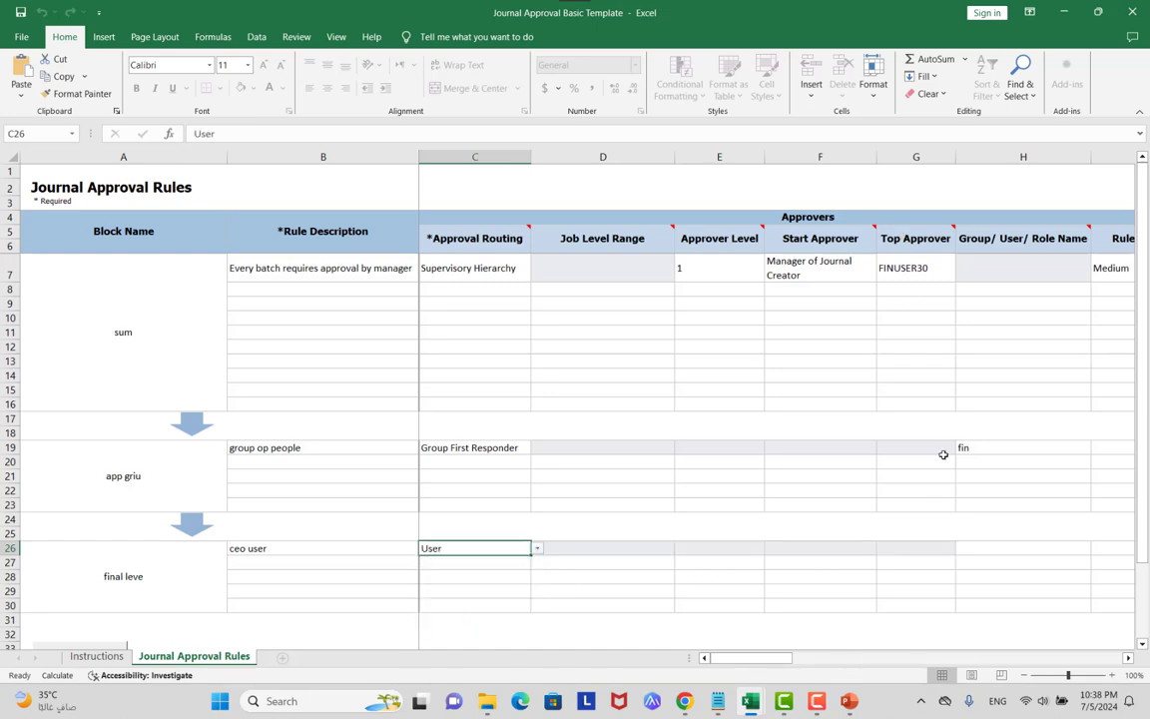
Enter the approving user's name in H26.
left_click_drag(748, 656, 751, 661)
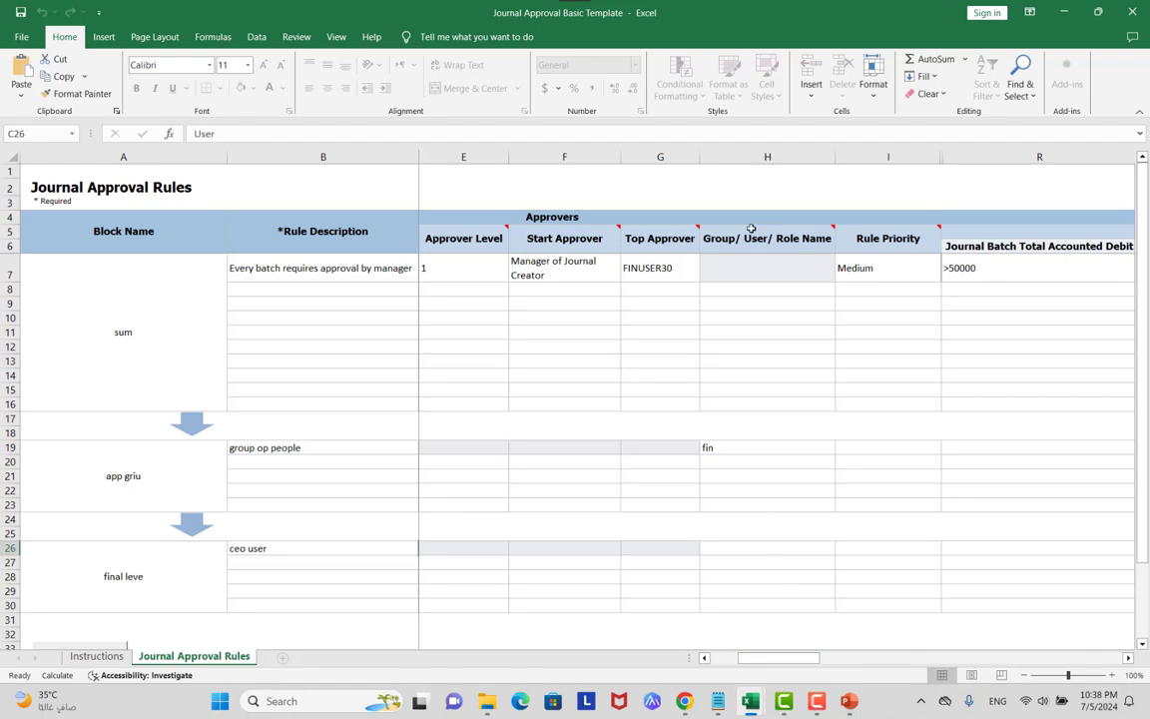
mouse_move(764, 239)
left_click(752, 544)
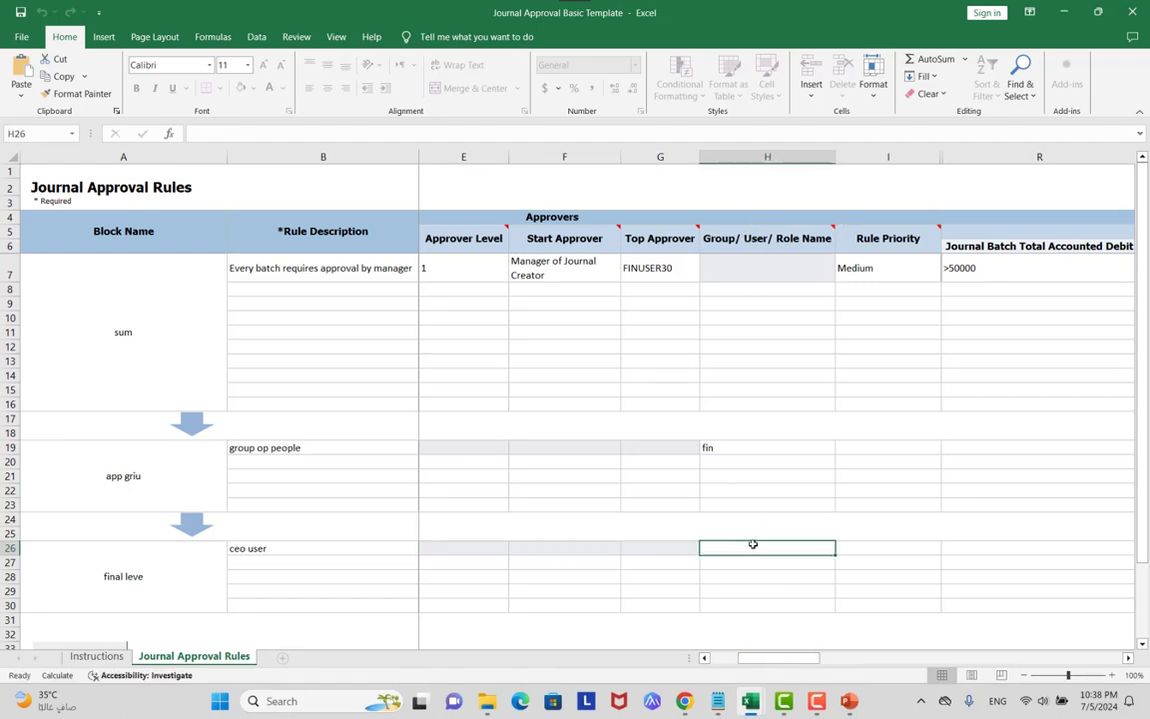
type("michea")
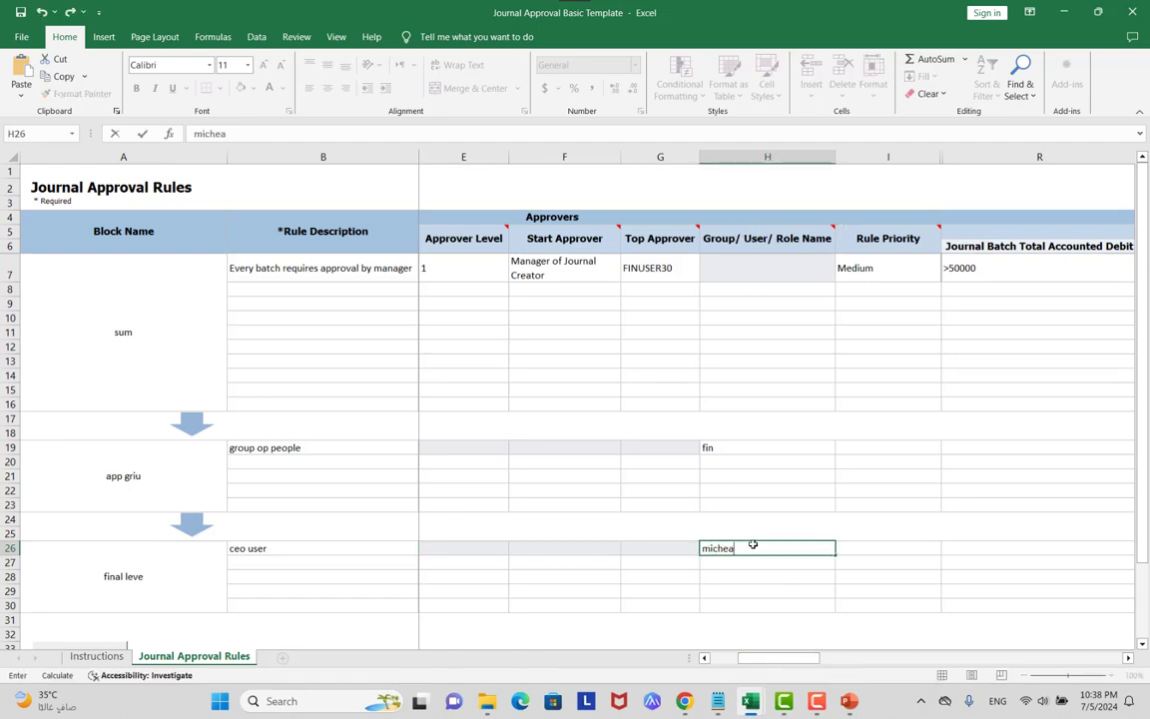
type("l")
scroll(576, 410, "down", 1)
scroll(577, 410, "up", 1)
left_click(262, 268)
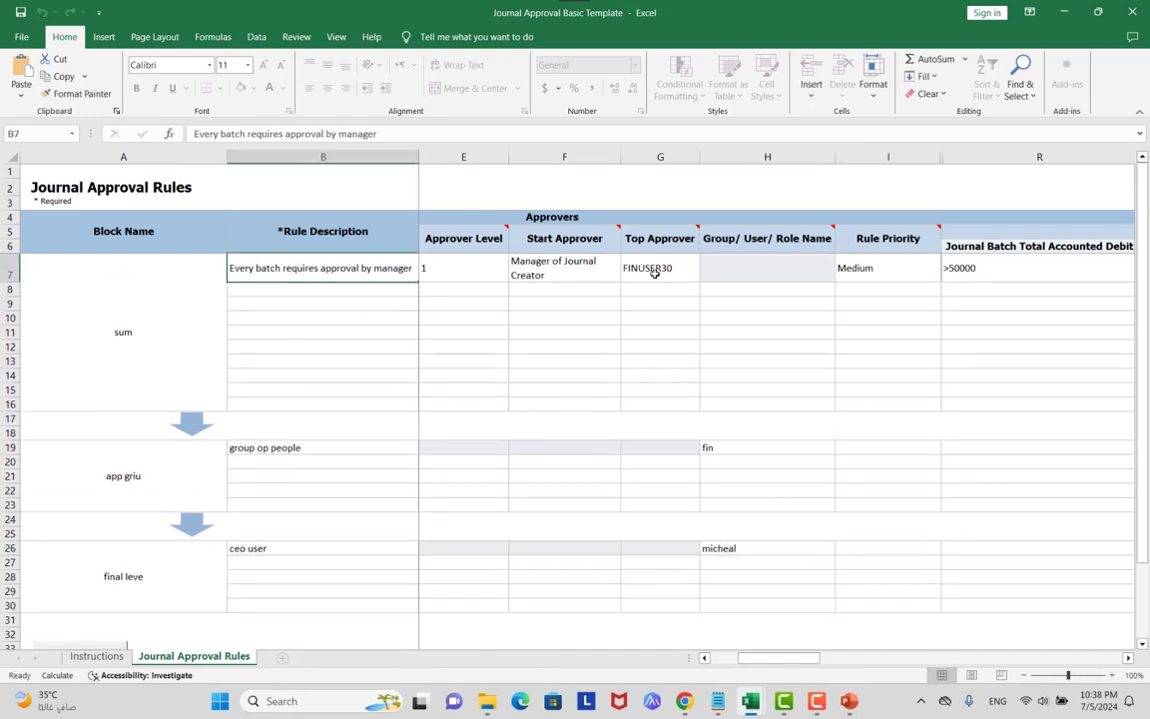
left_click(998, 271)
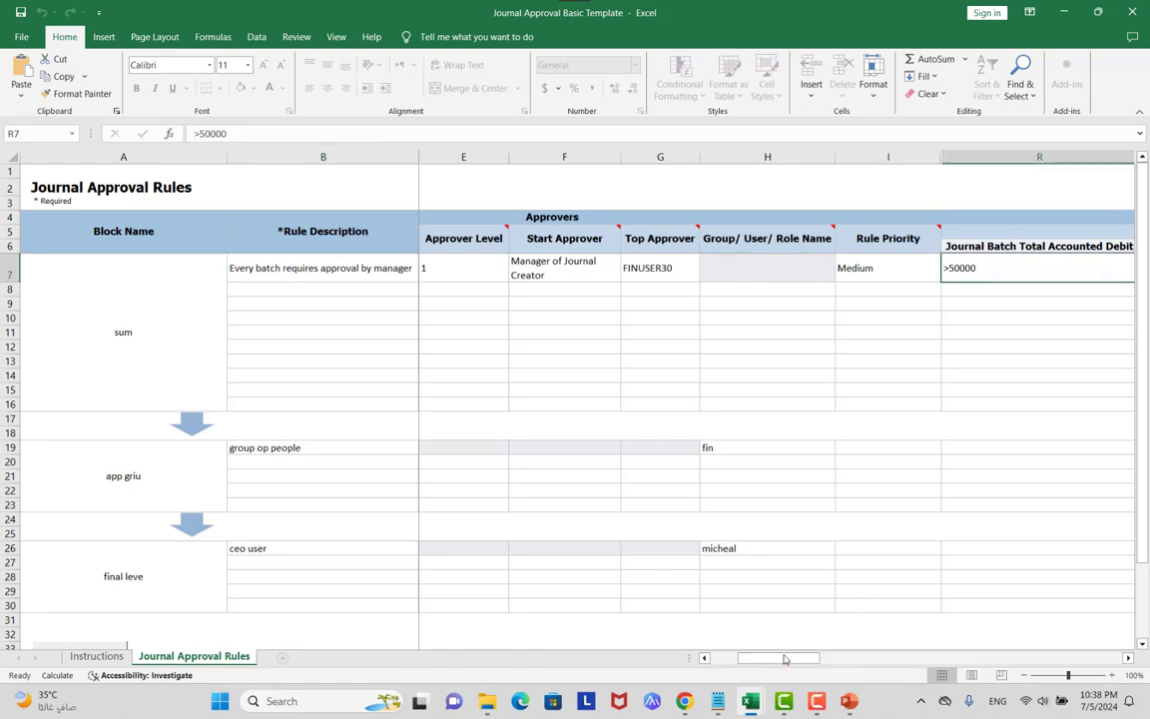
left_click_drag(784, 659, 751, 659)
left_click(817, 271)
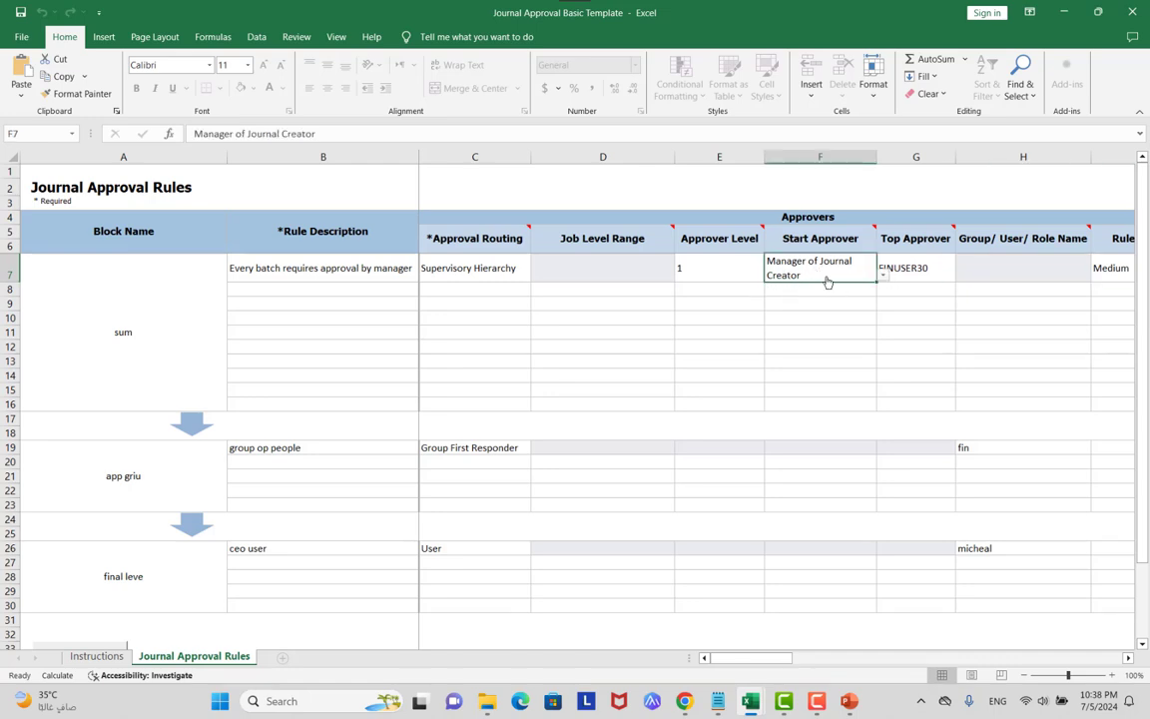
left_click(289, 447)
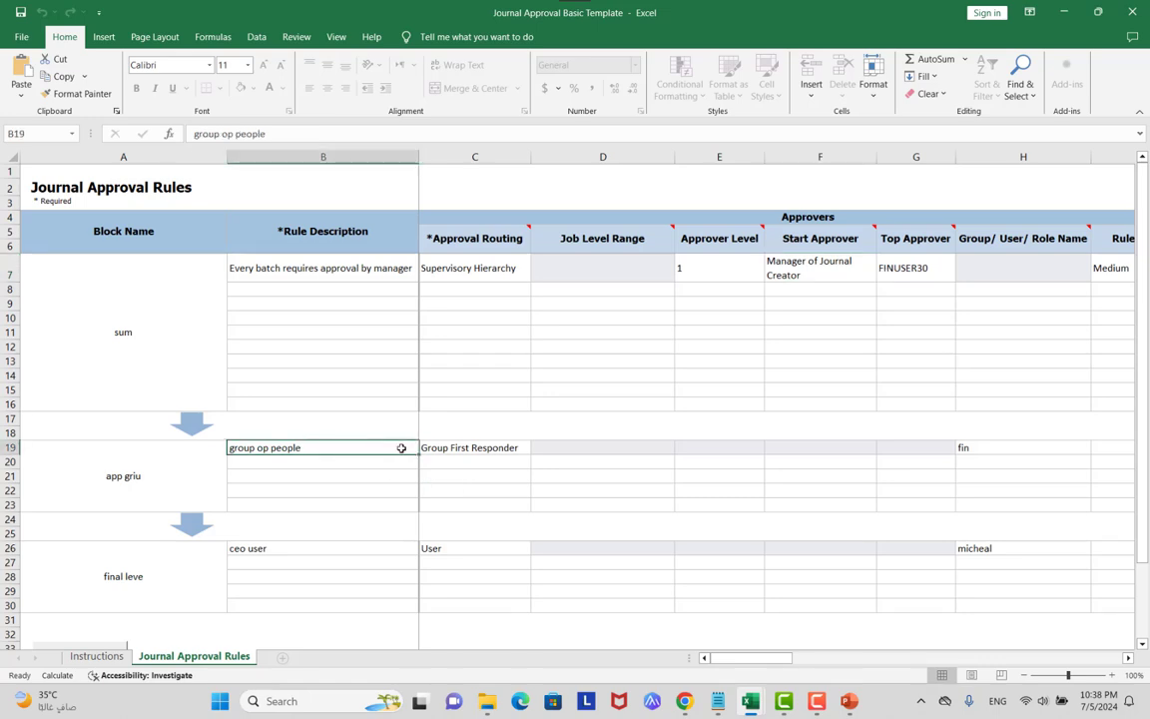
left_click(457, 448)
left_click(980, 447)
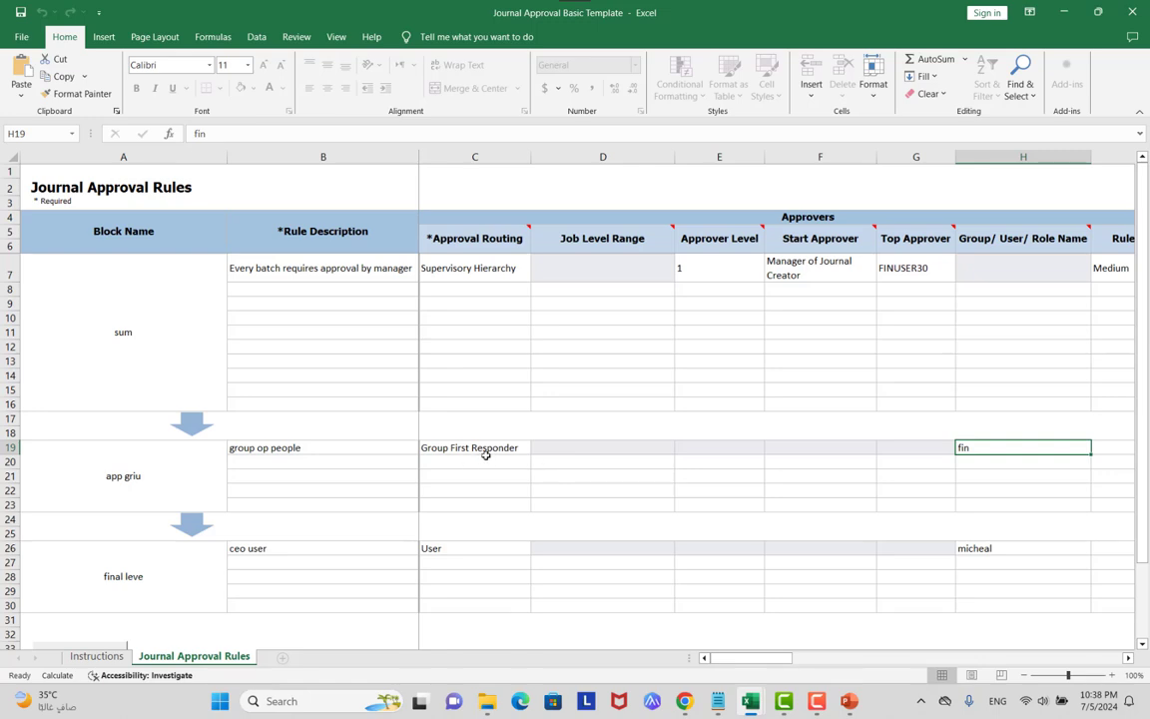
left_click(467, 546)
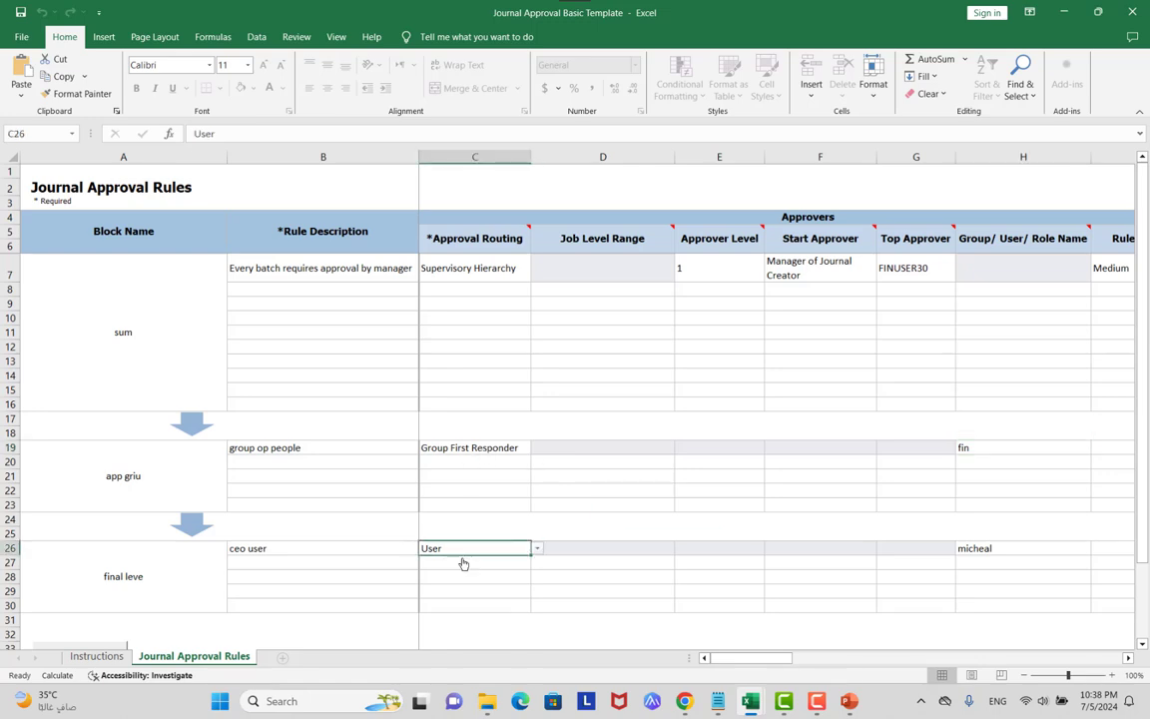
left_click(999, 552)
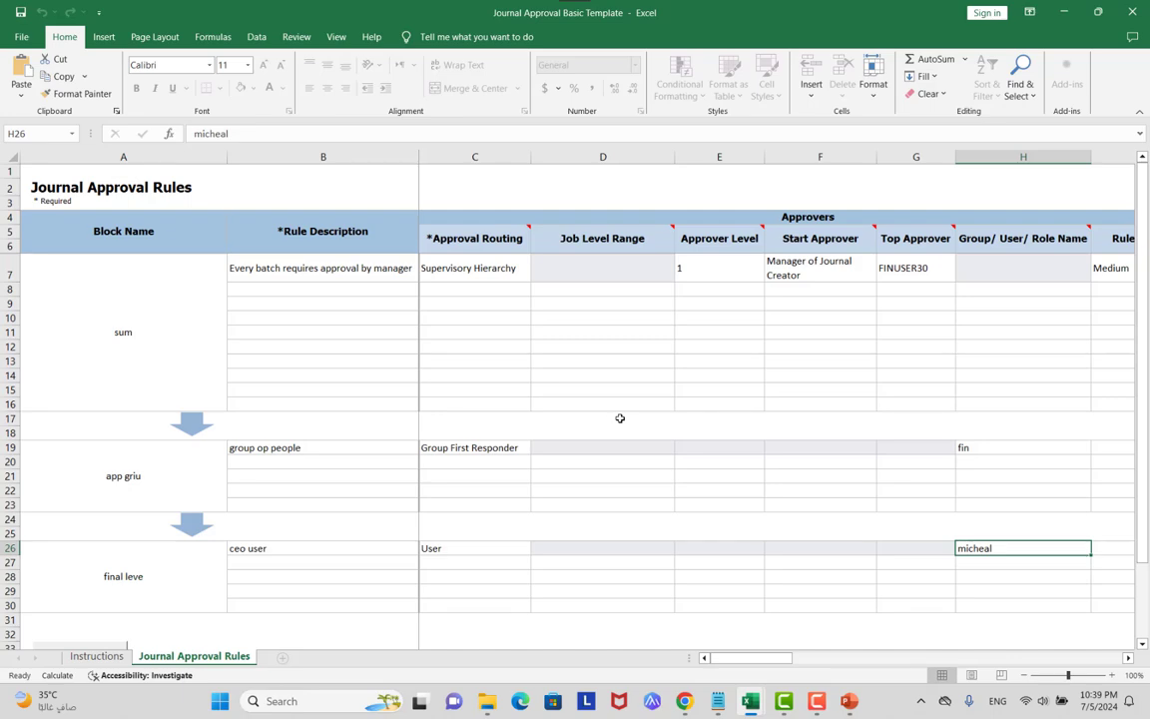
key("alt+Tab")
key("alt+Tab")
key("alt+Tab")
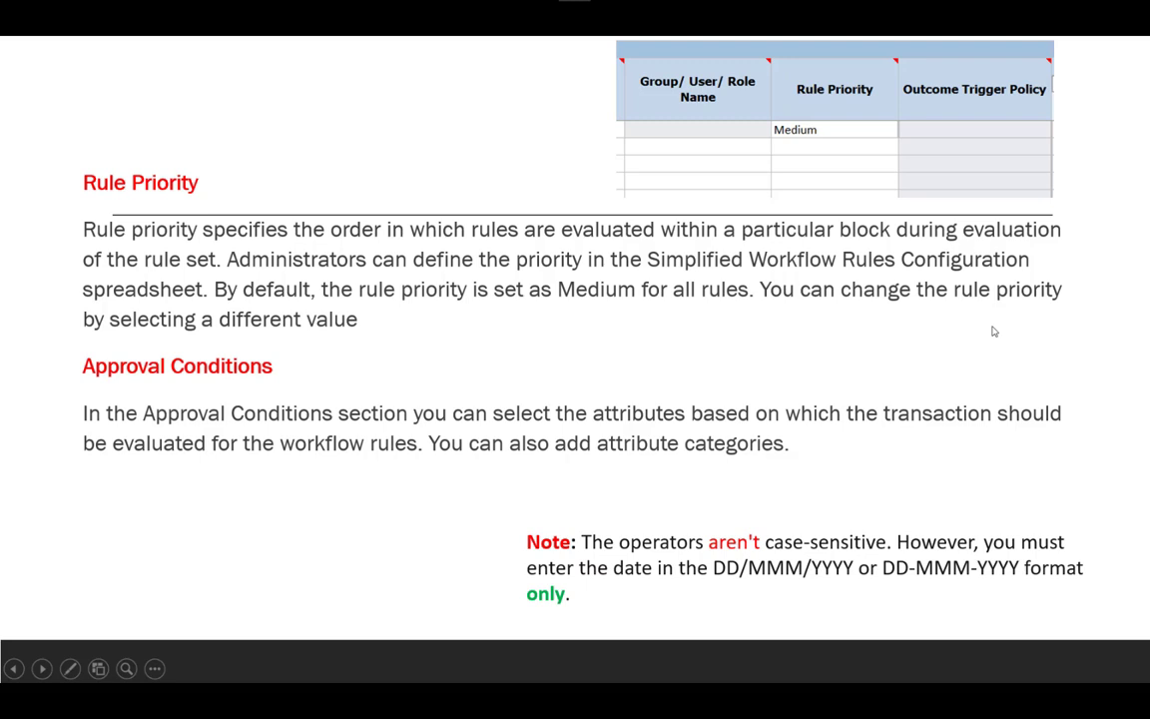
Advance PowerPoint to the 'How to Setup a Voting Rule' slide, then return to Excel.
key("Right")
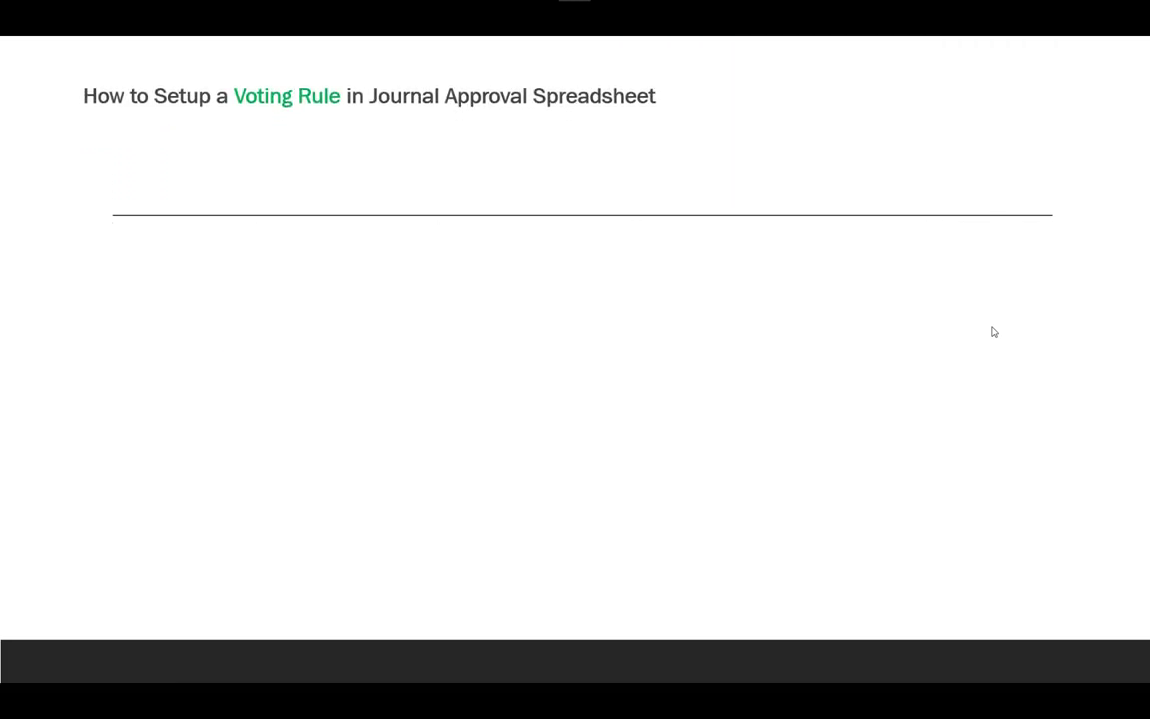
key("alt+Tab")
key("alt+Tab")
key("alt+Tab")
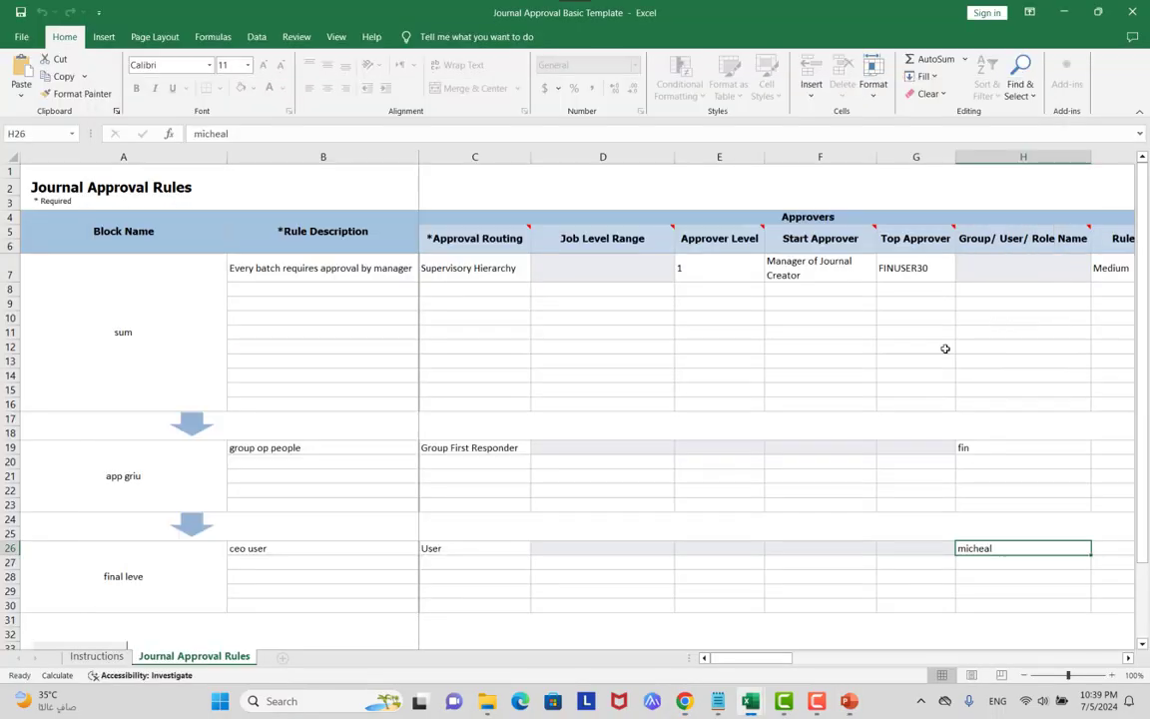
Switch to the 'Journal Approval Basic Template Actual Business Case' workbook window.
key("alt+Tab")
key("alt+Tab")
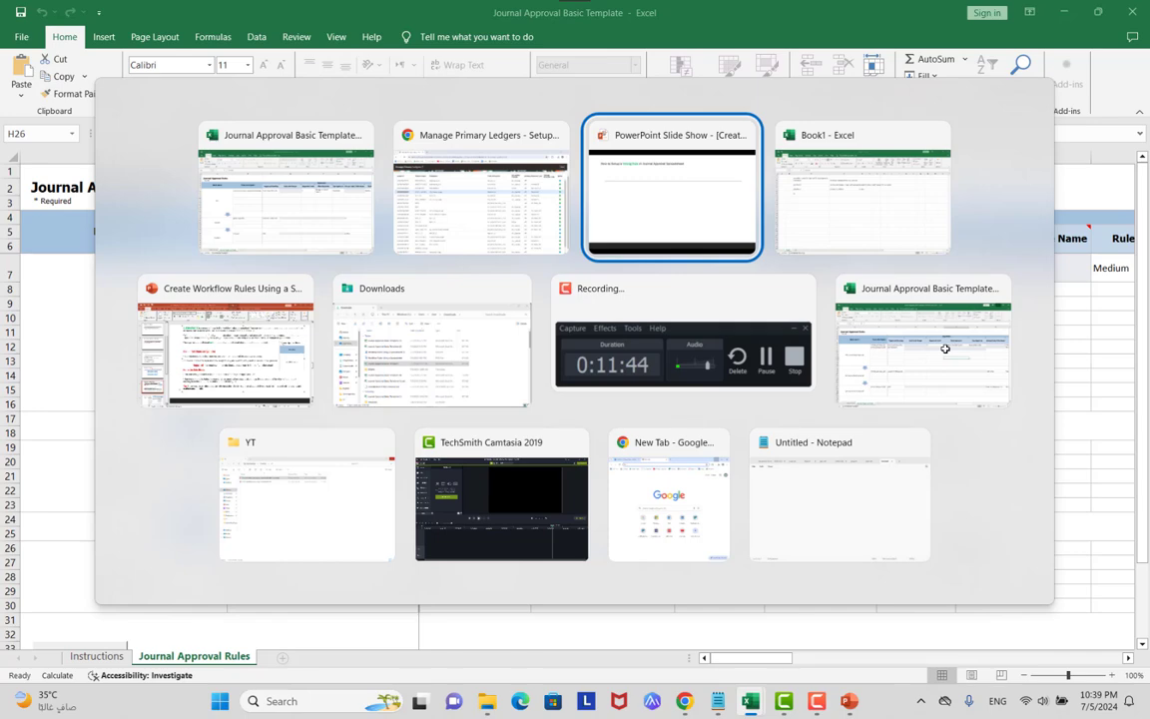
key("alt+Tab")
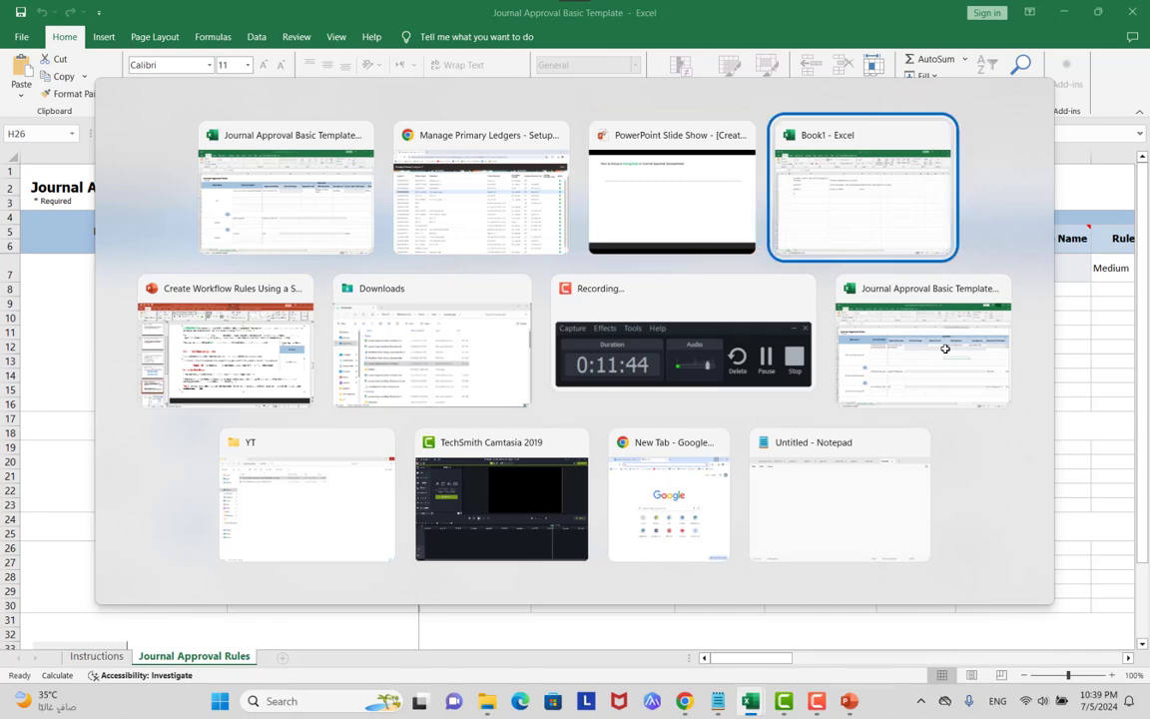
key("alt+Tab")
left_click(944, 349)
left_click(787, 360)
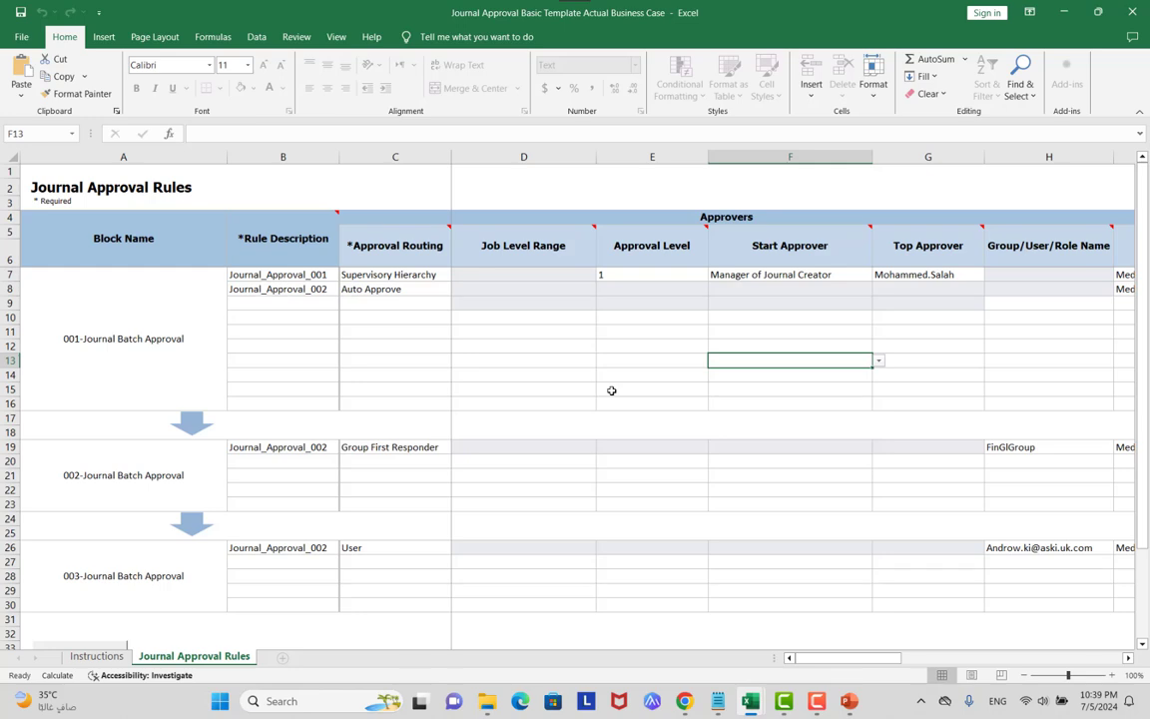
Scroll right until the Journal Header Ledger ID columns T–W are visible.
scroll(403, 369, "down", 1)
scroll(245, 362, "up", 1)
left_click_drag(847, 658, 879, 658)
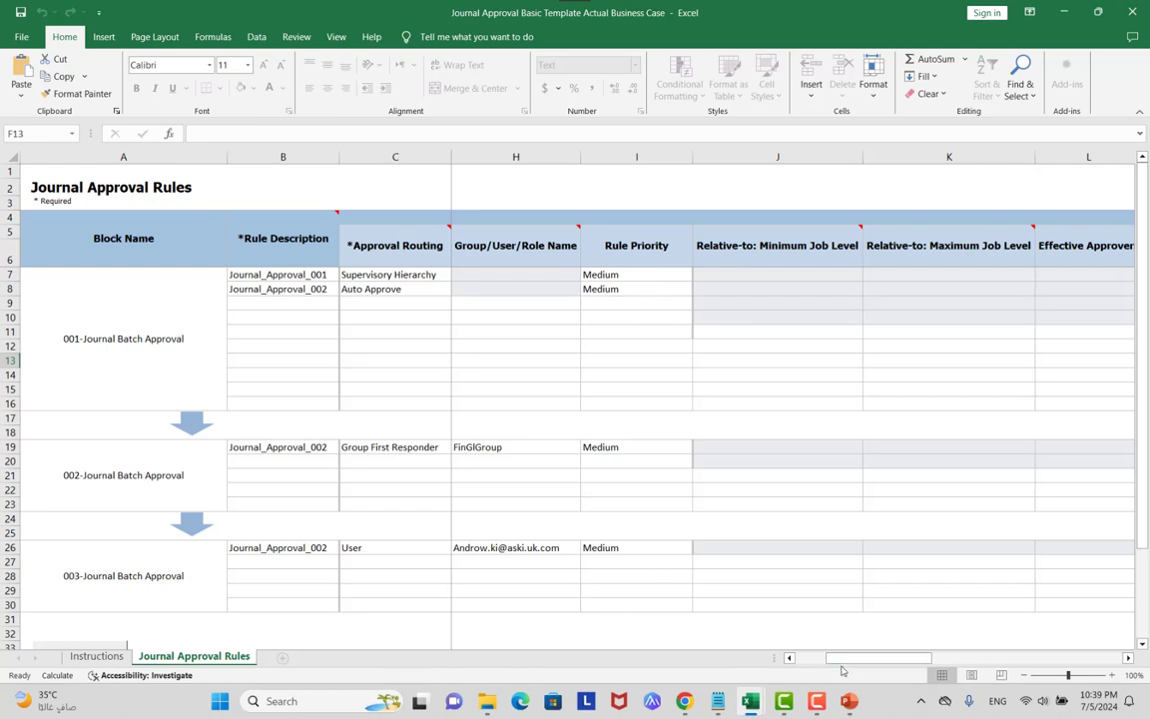
left_click_drag(847, 658, 936, 635)
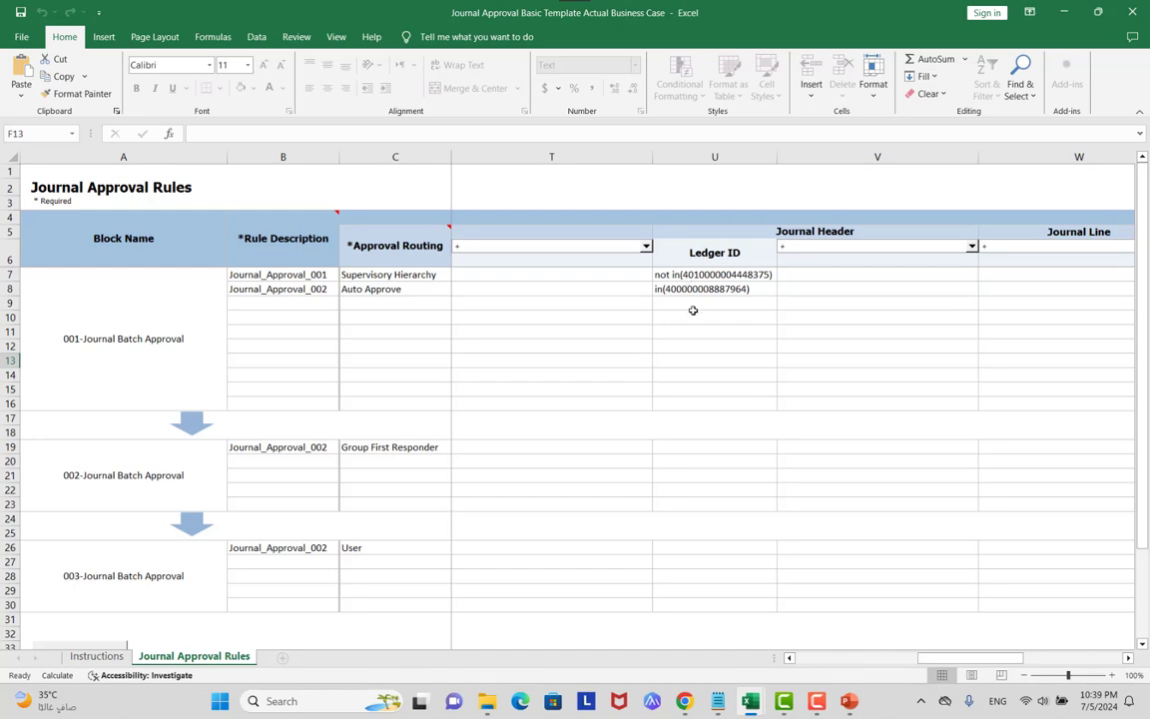
Jot '10 ledgers', '9 ledgers' and 'auto approve the journal' on separate lines in Notepad, then minimize it.
mouse_move(718, 701)
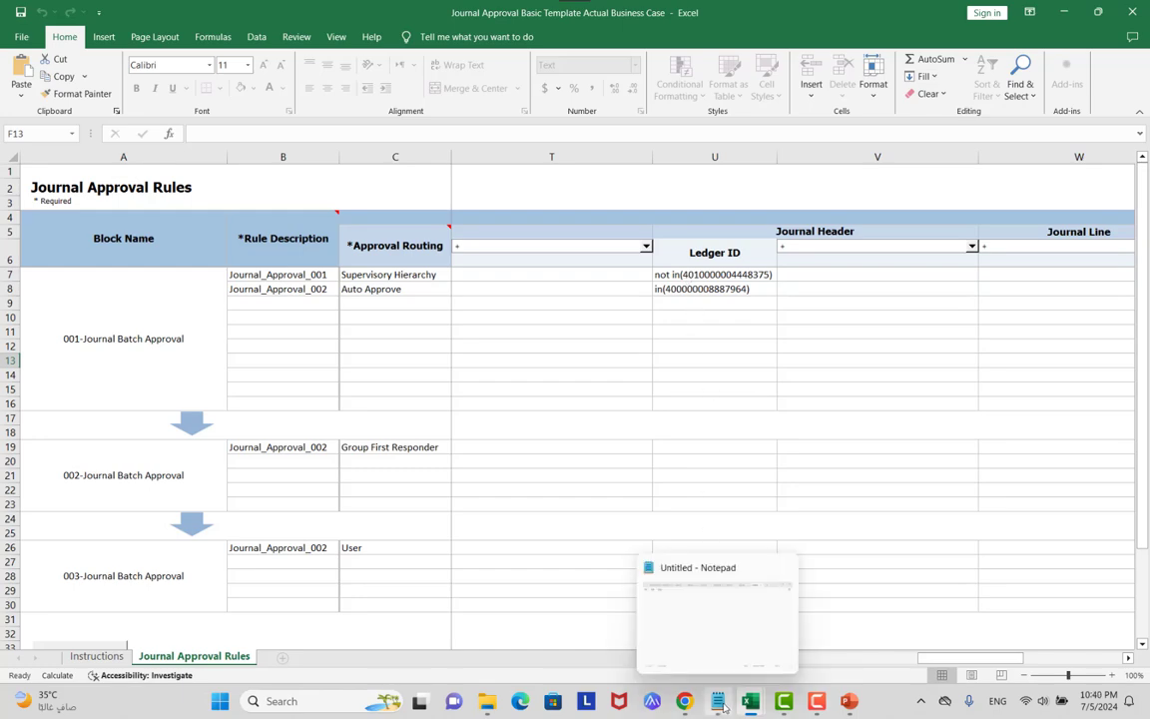
left_click(709, 636)
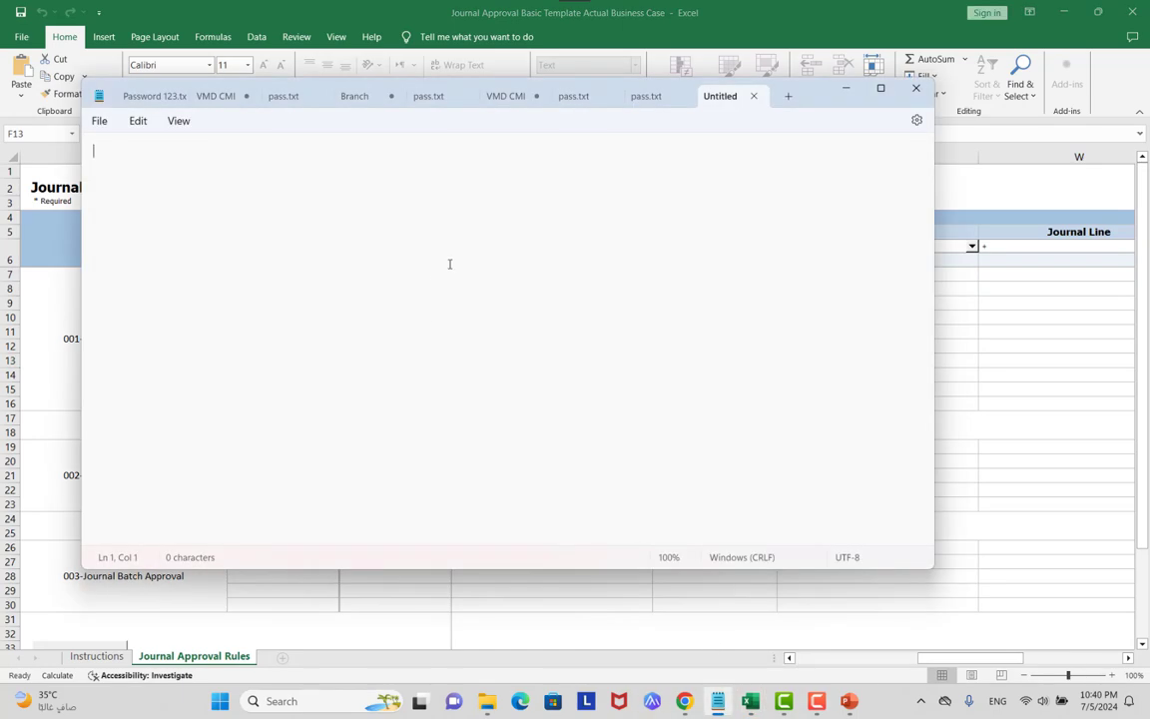
type("10 ledgers")
key("Return")
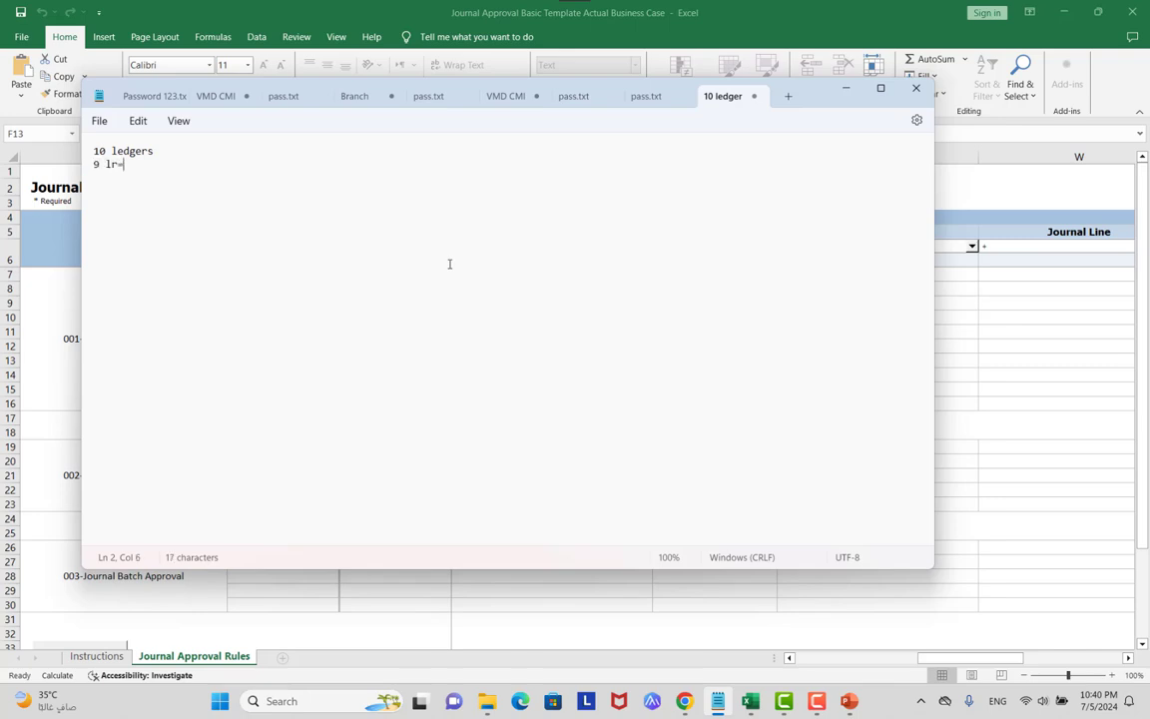
type("9 ledgers")
key("Return")
key("Return")
type("uto ")
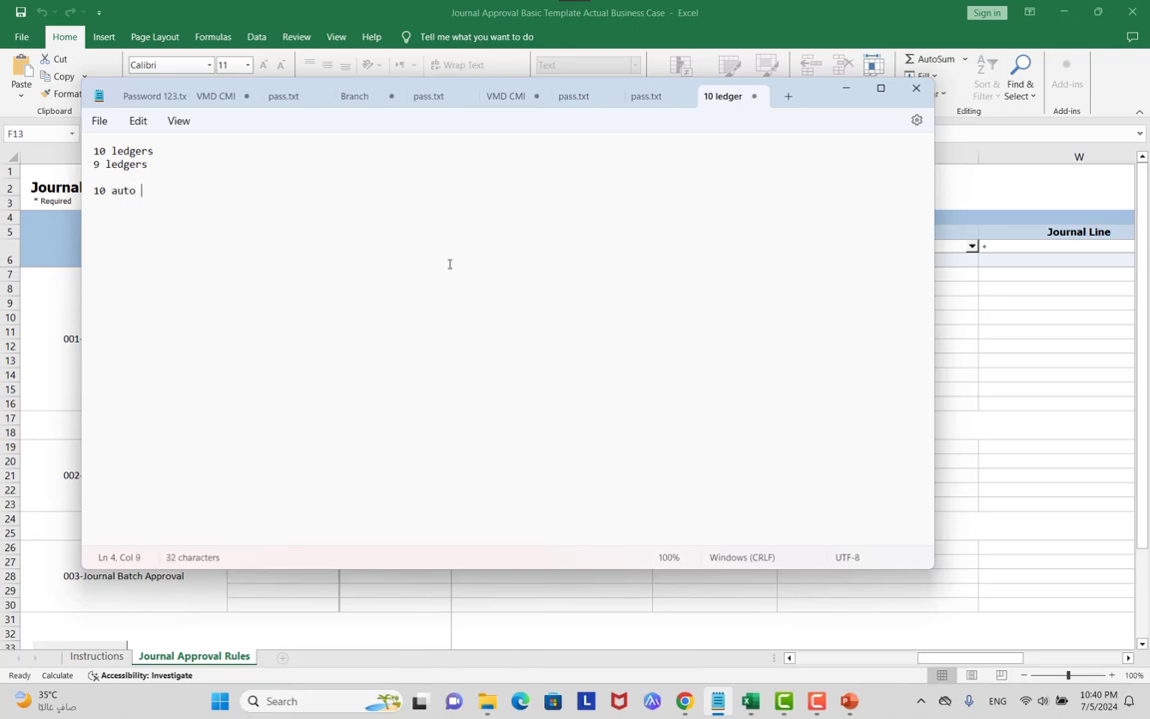
type("approve the journal")
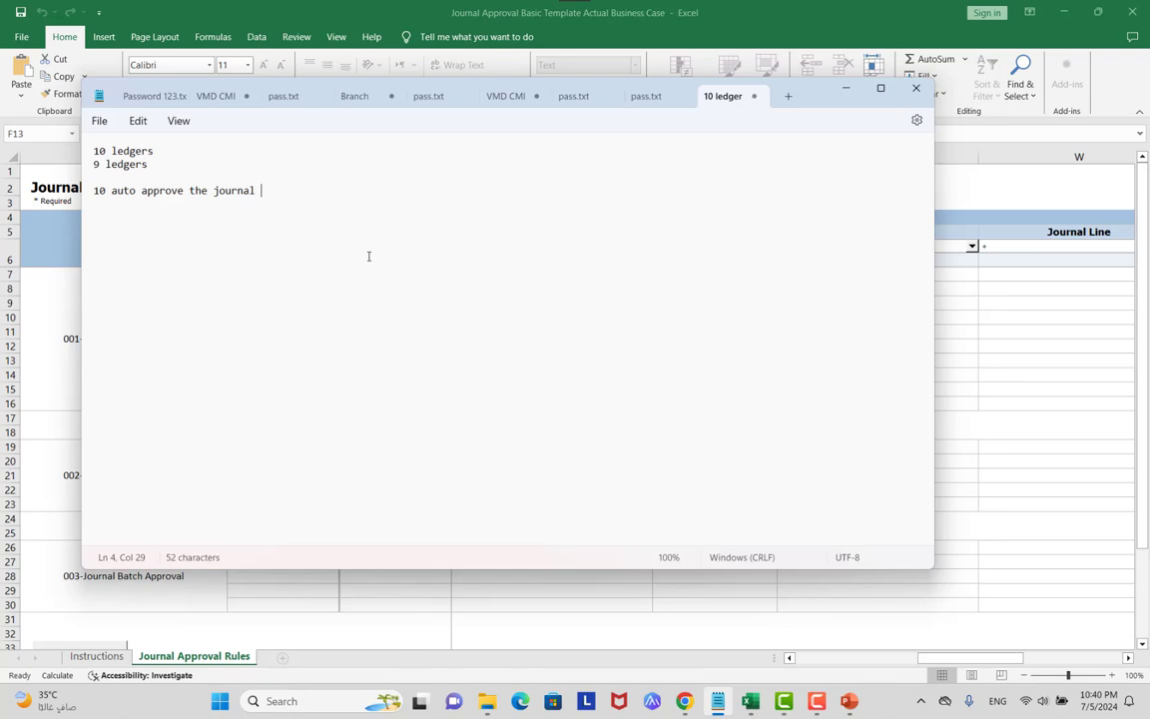
left_click(845, 88)
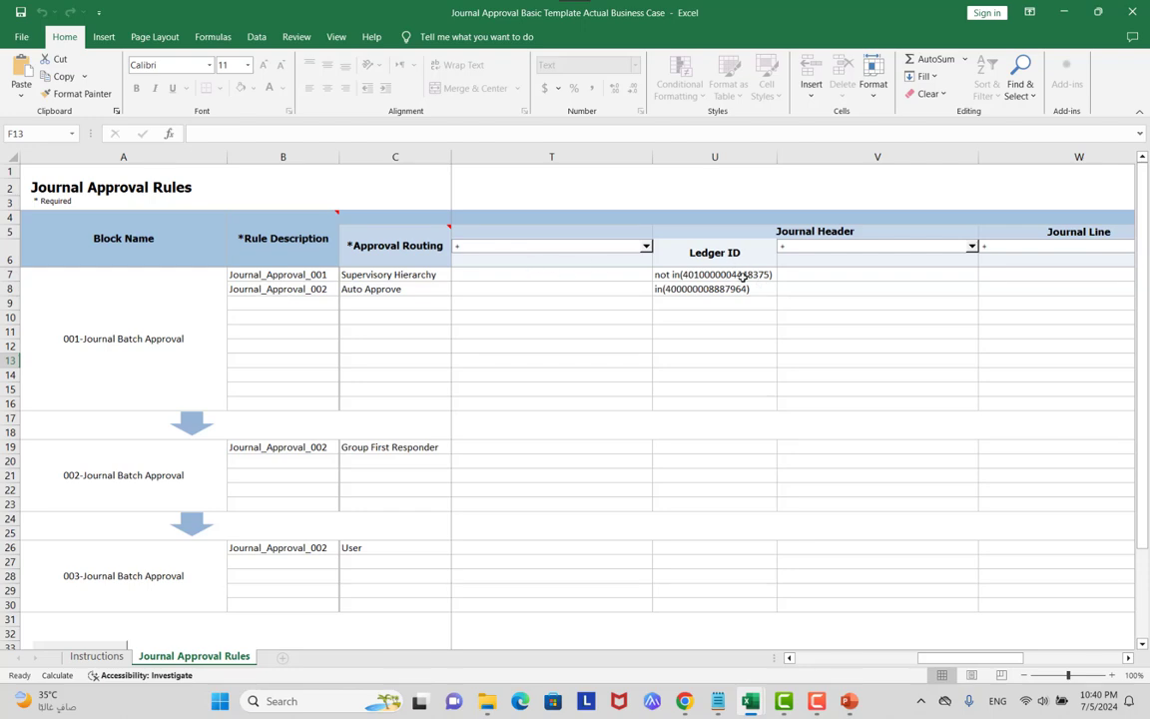
left_click(427, 289)
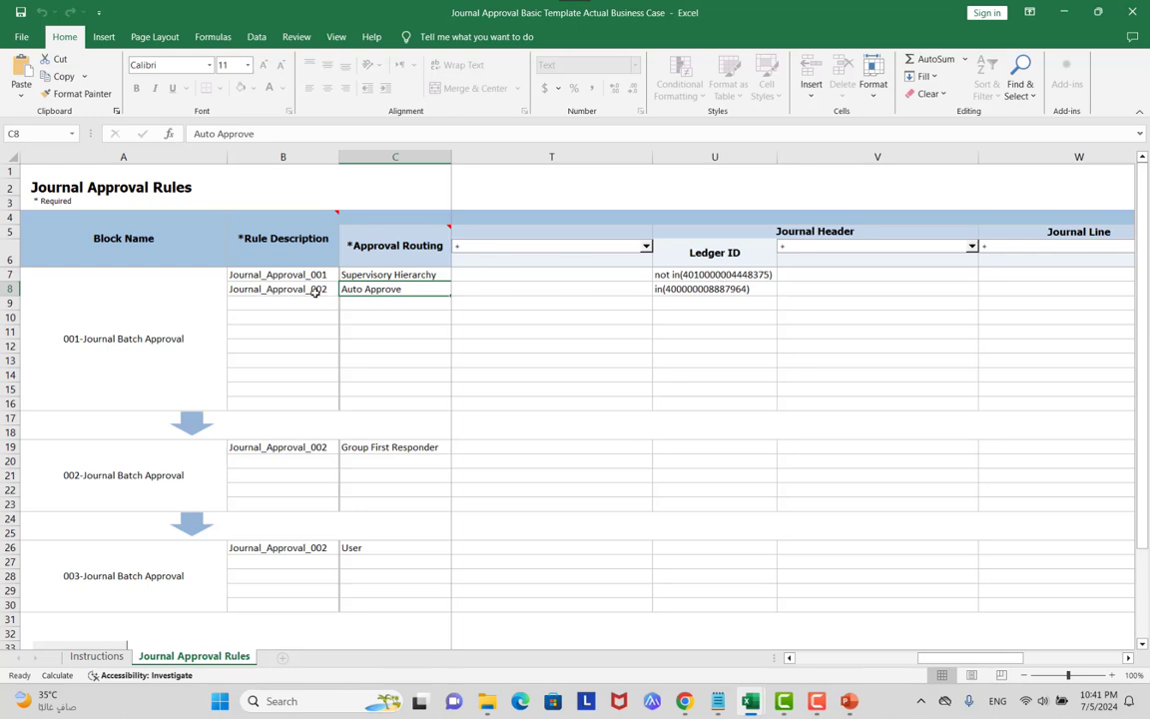
left_click(689, 289)
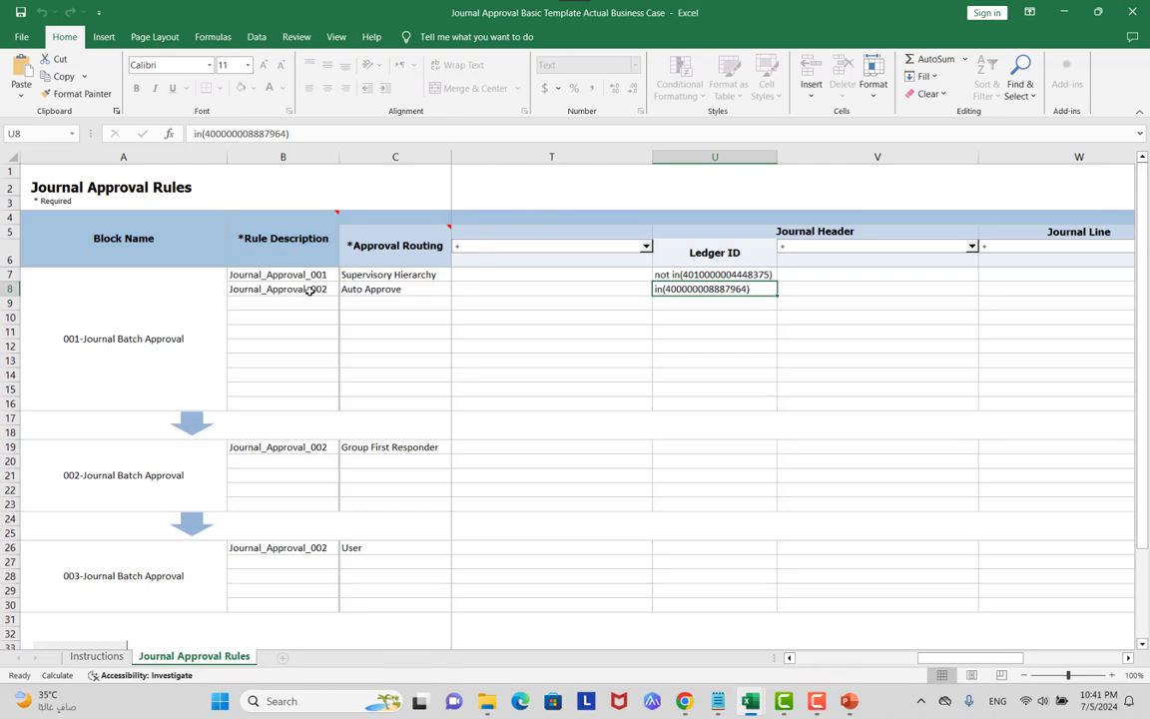
left_click(404, 290)
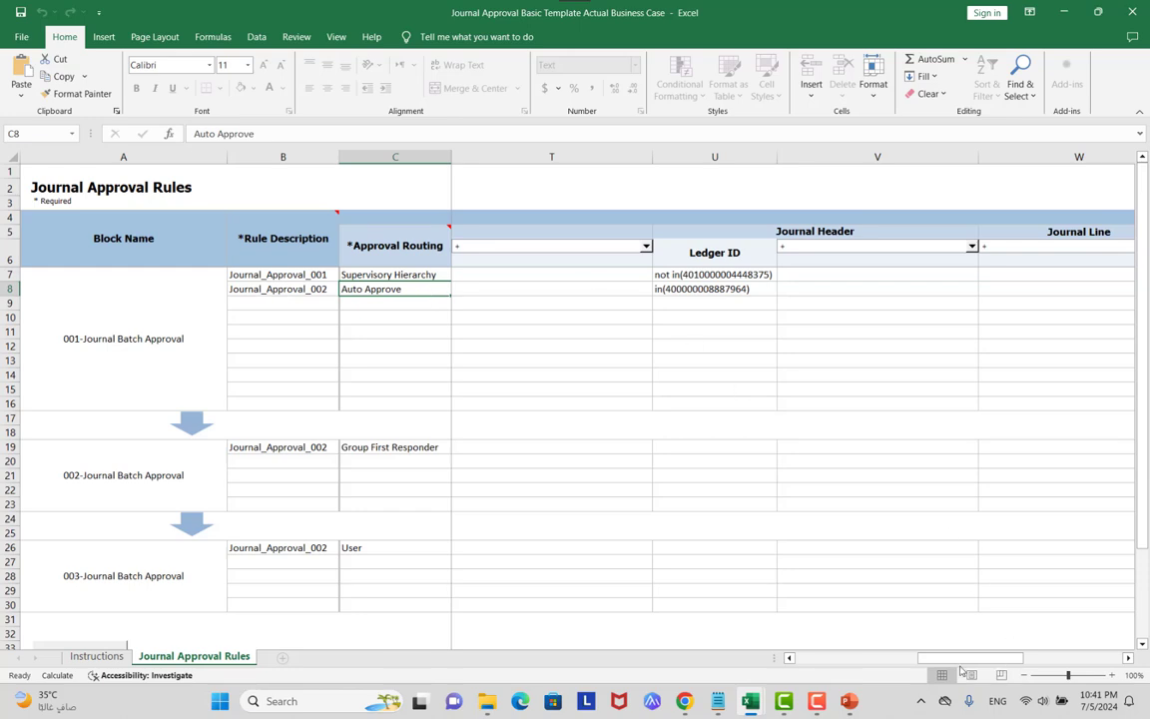
left_click_drag(948, 657, 817, 616)
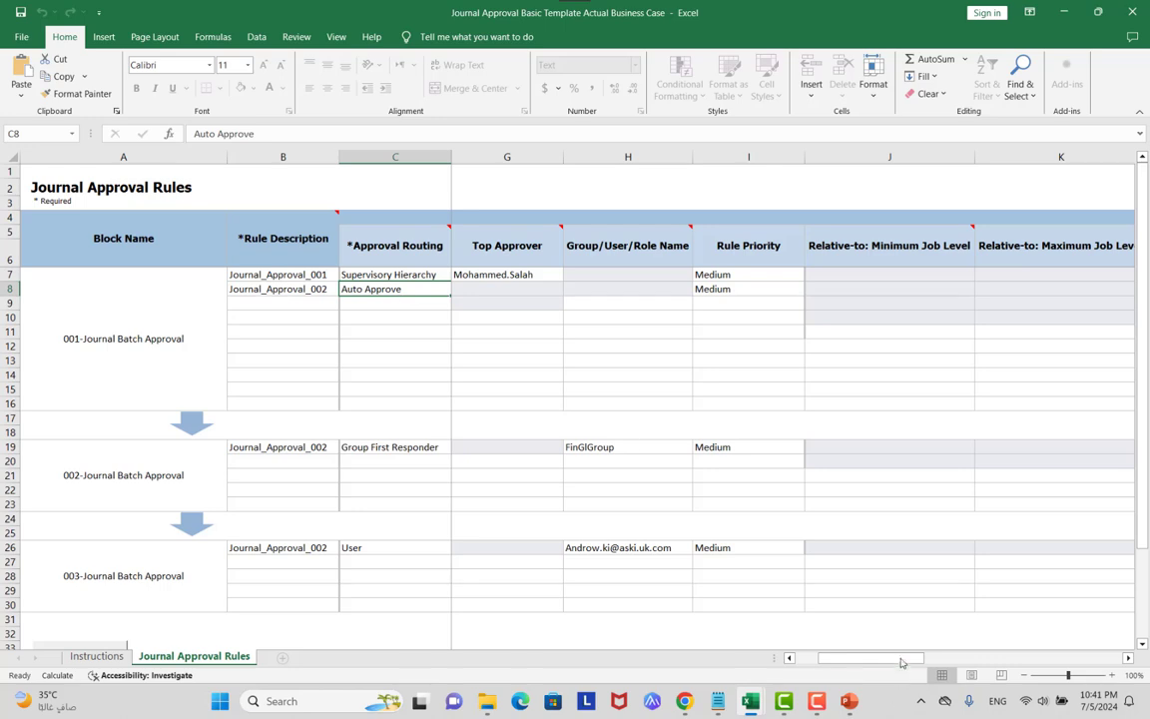
left_click_drag(908, 659, 1003, 646)
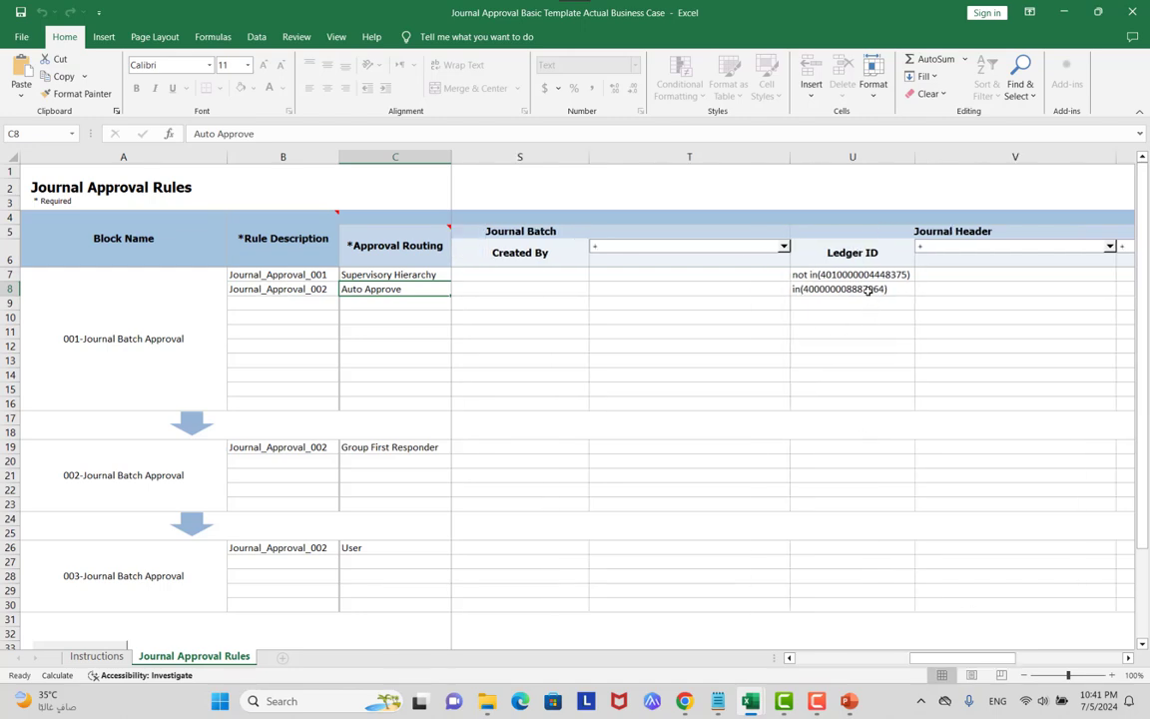
left_click(869, 289)
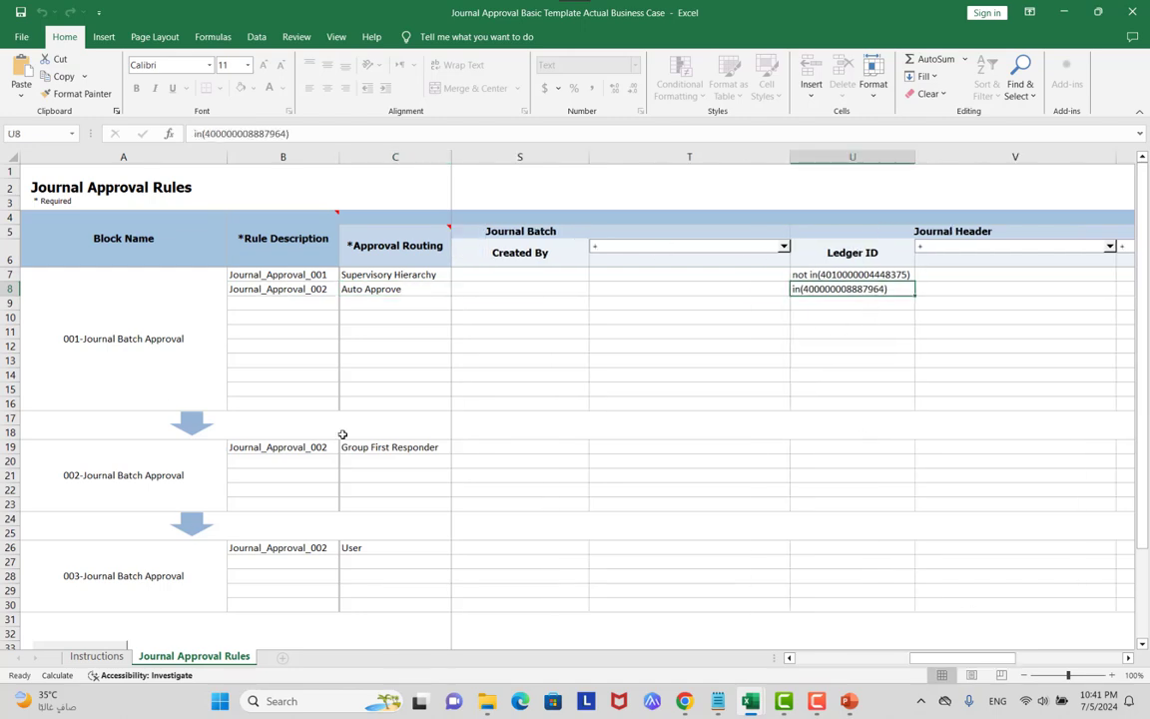
left_click(284, 449)
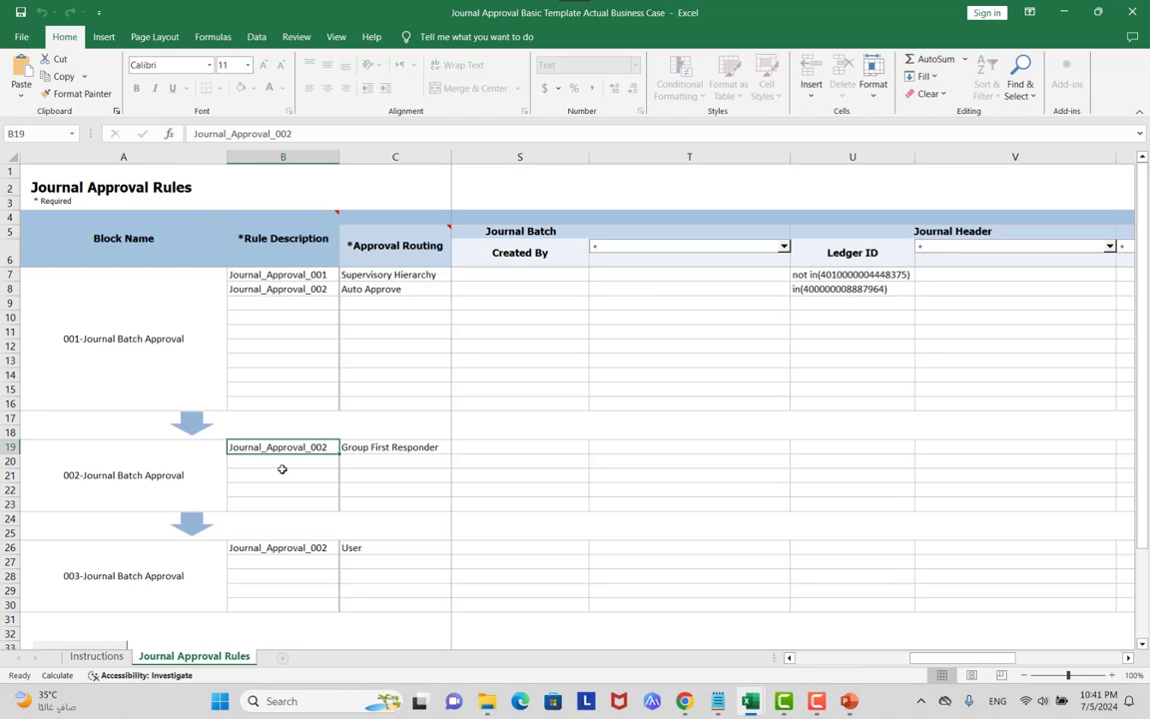
left_click(380, 447)
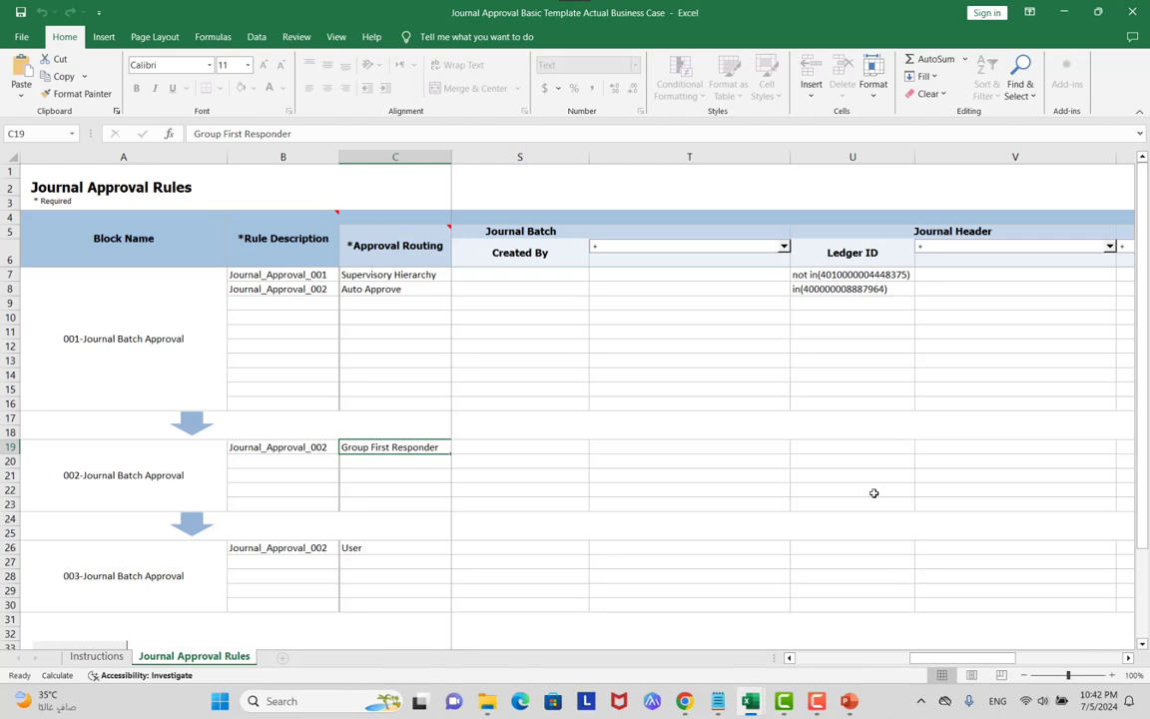
Review the block 003 User approver and the block 002 FinGlGroup approver in the Approvers columns.
left_click(251, 577)
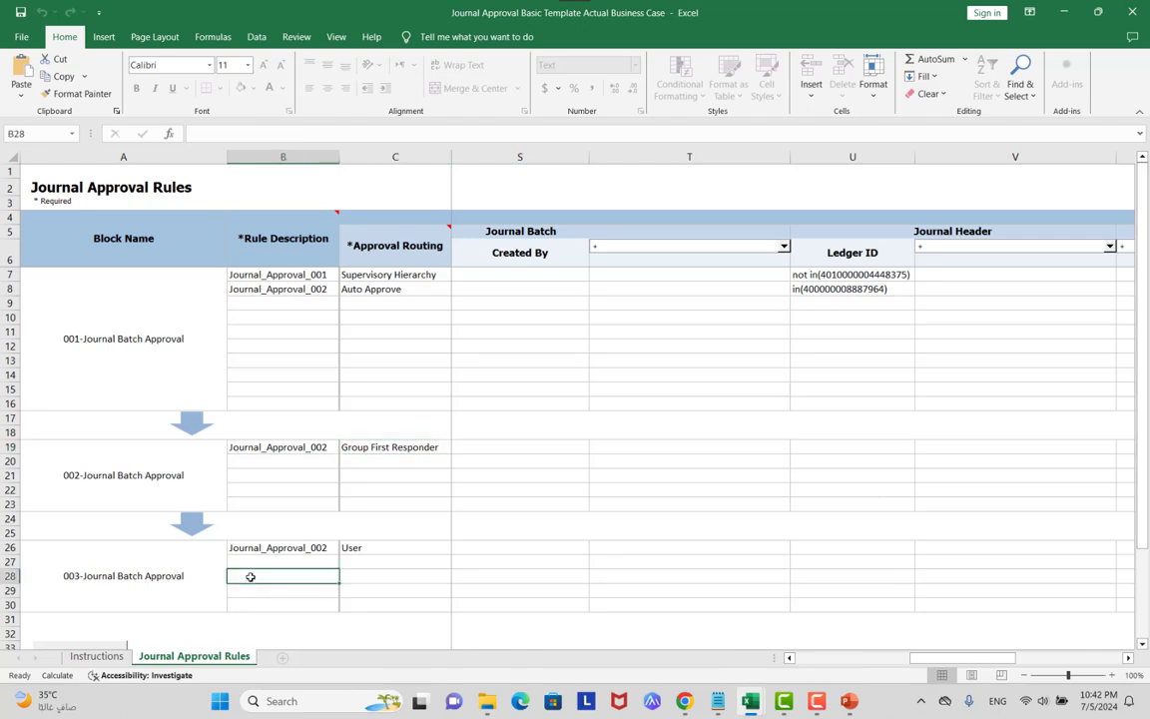
scroll(378, 500, "down", 1)
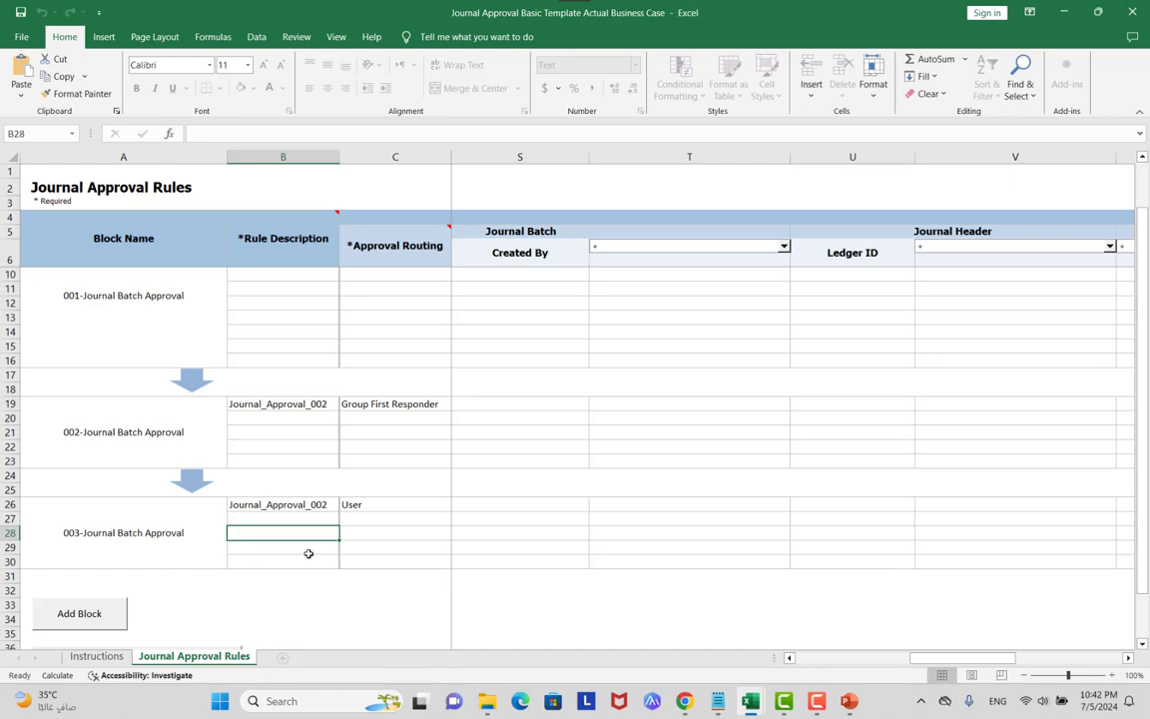
left_click(380, 504)
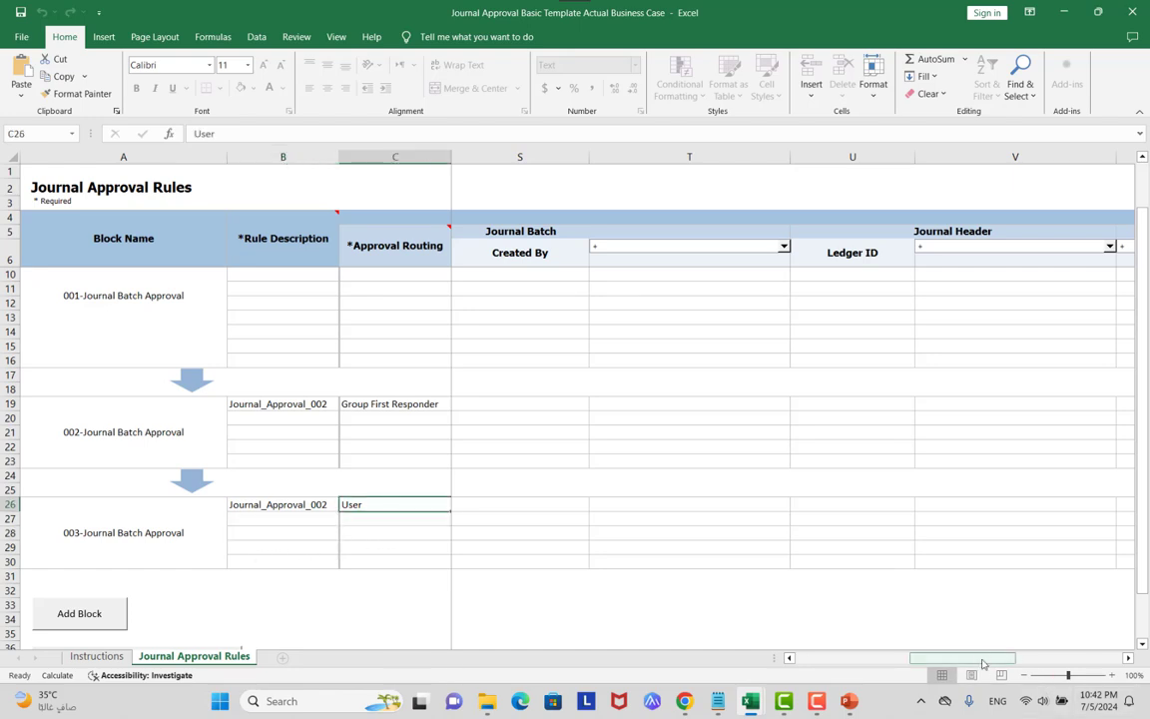
left_click_drag(982, 662, 865, 657)
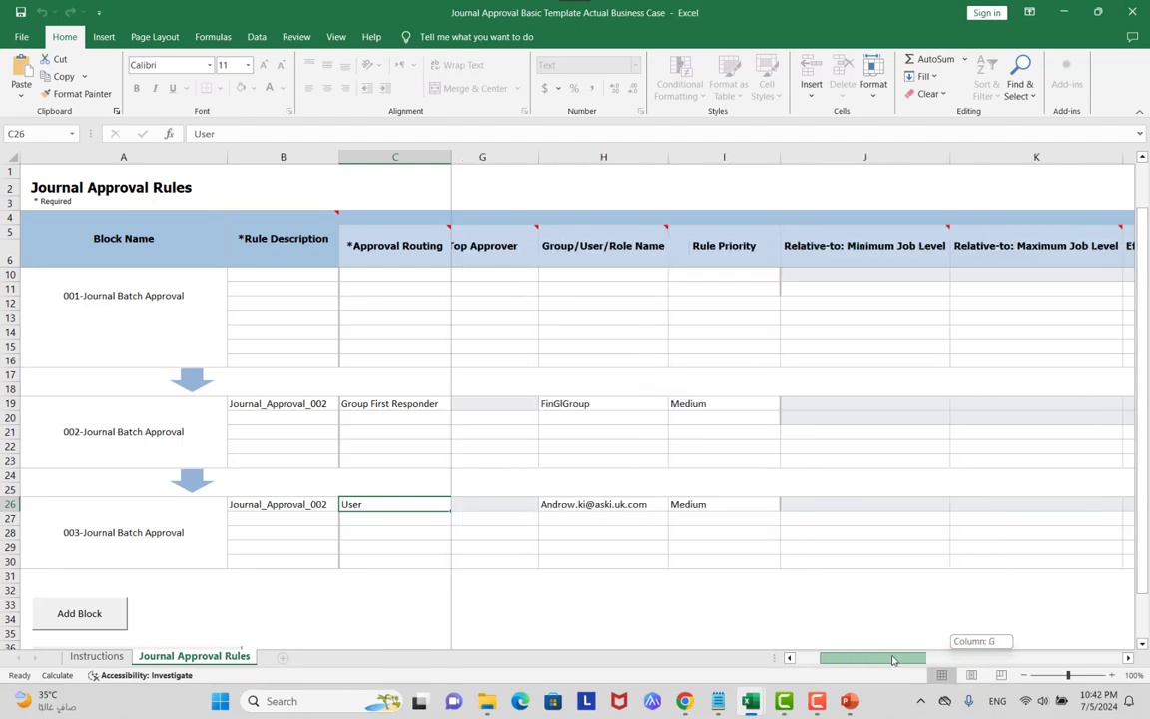
left_click(619, 505)
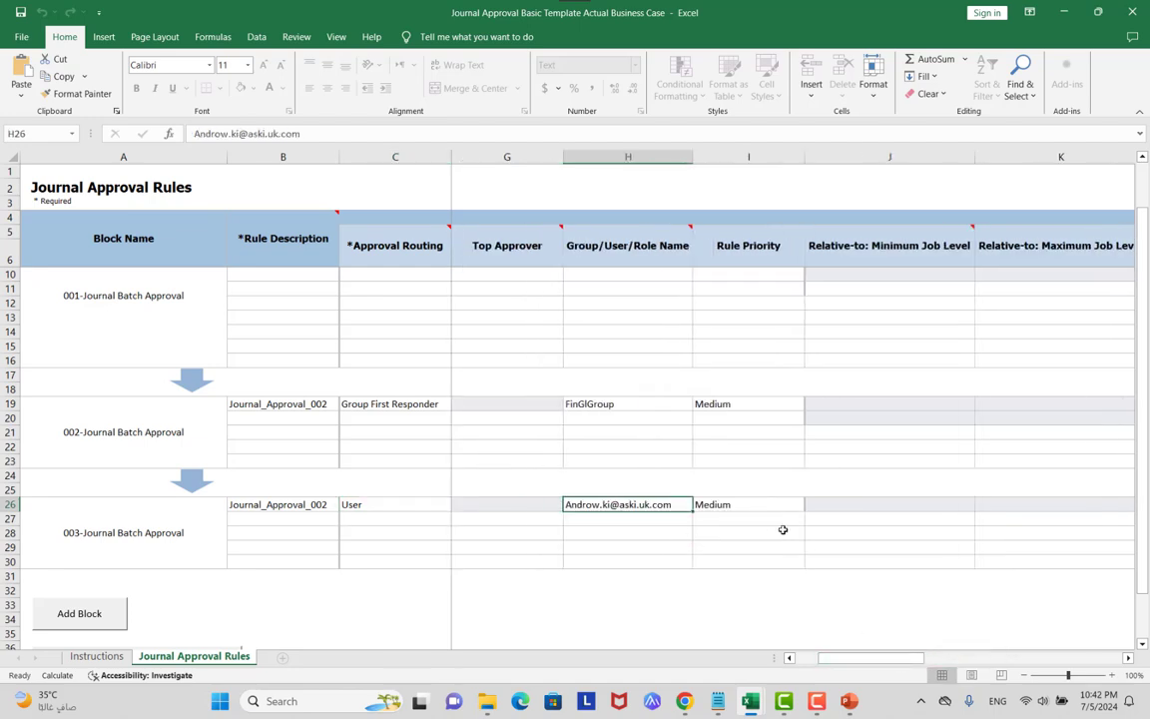
left_click(368, 406)
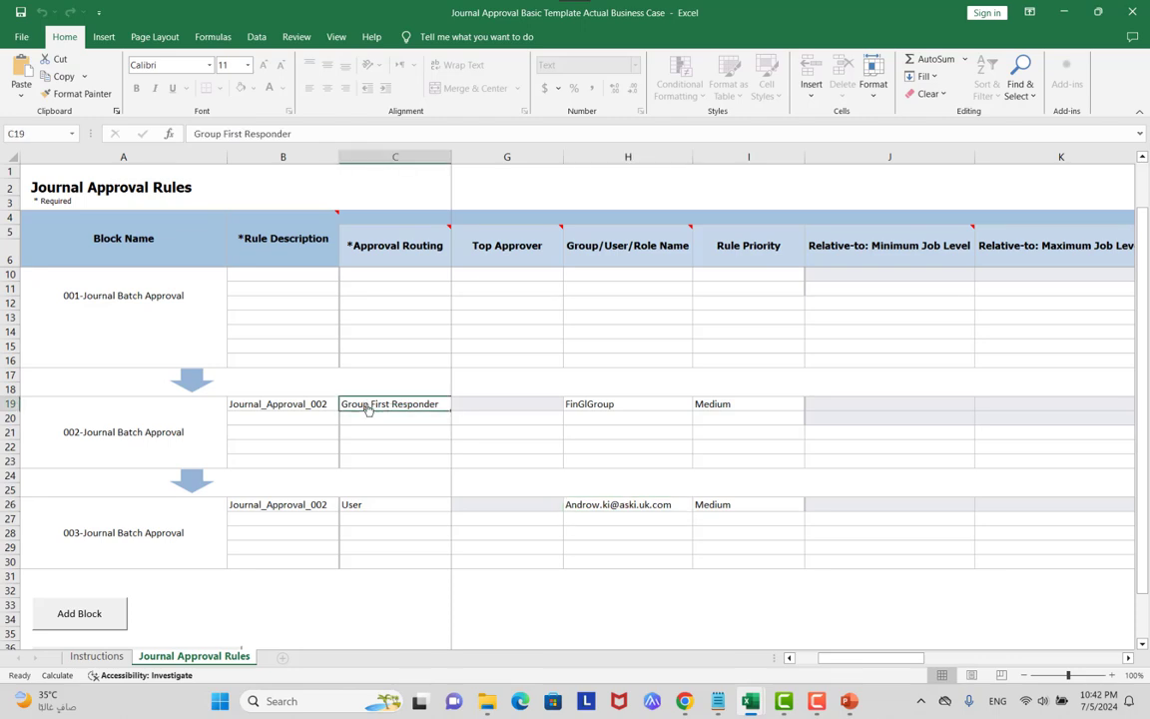
left_click(623, 404)
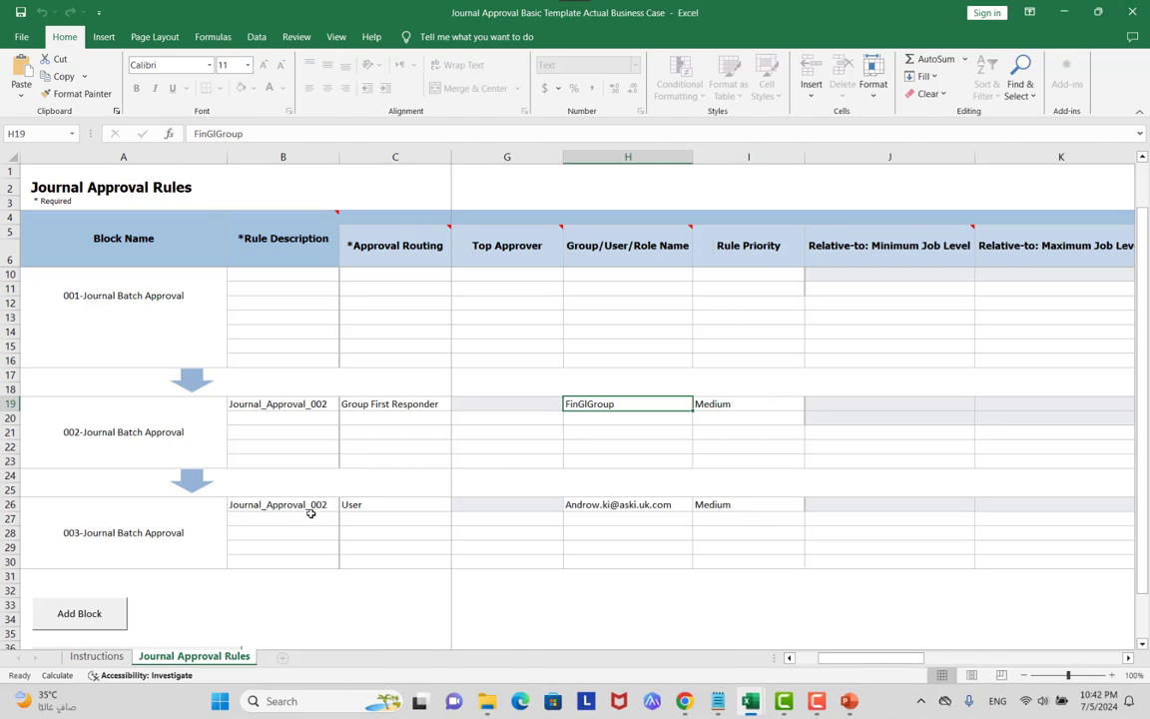
left_click(380, 506)
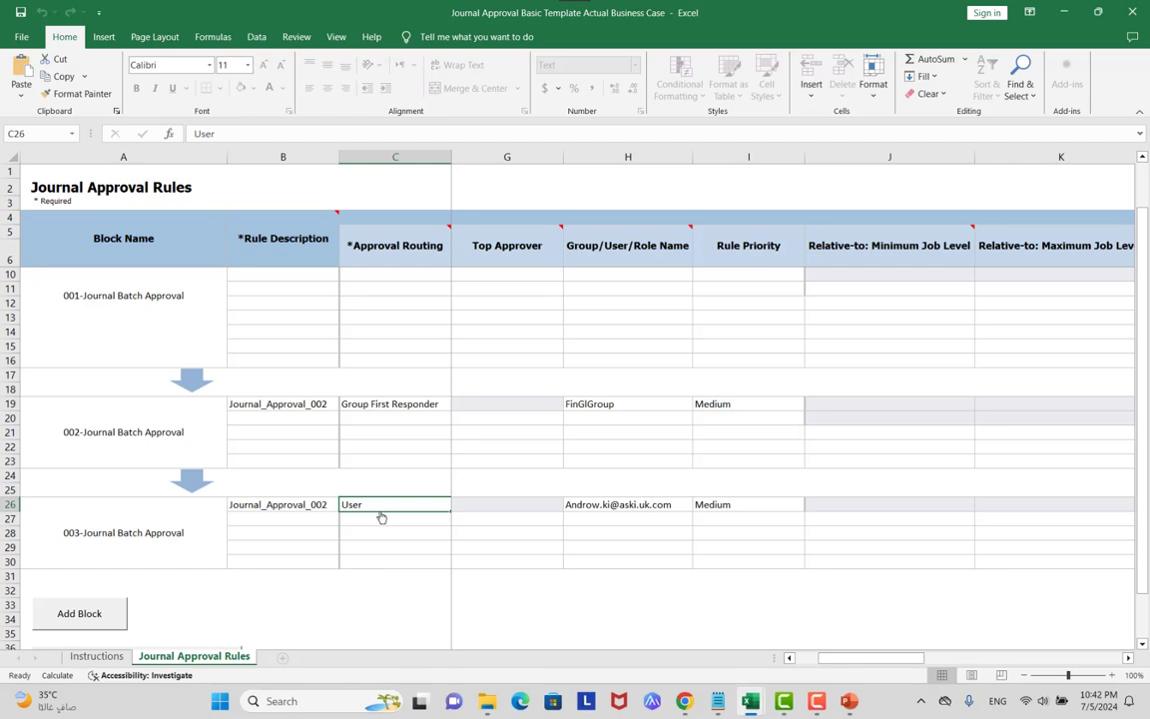
left_click(596, 506)
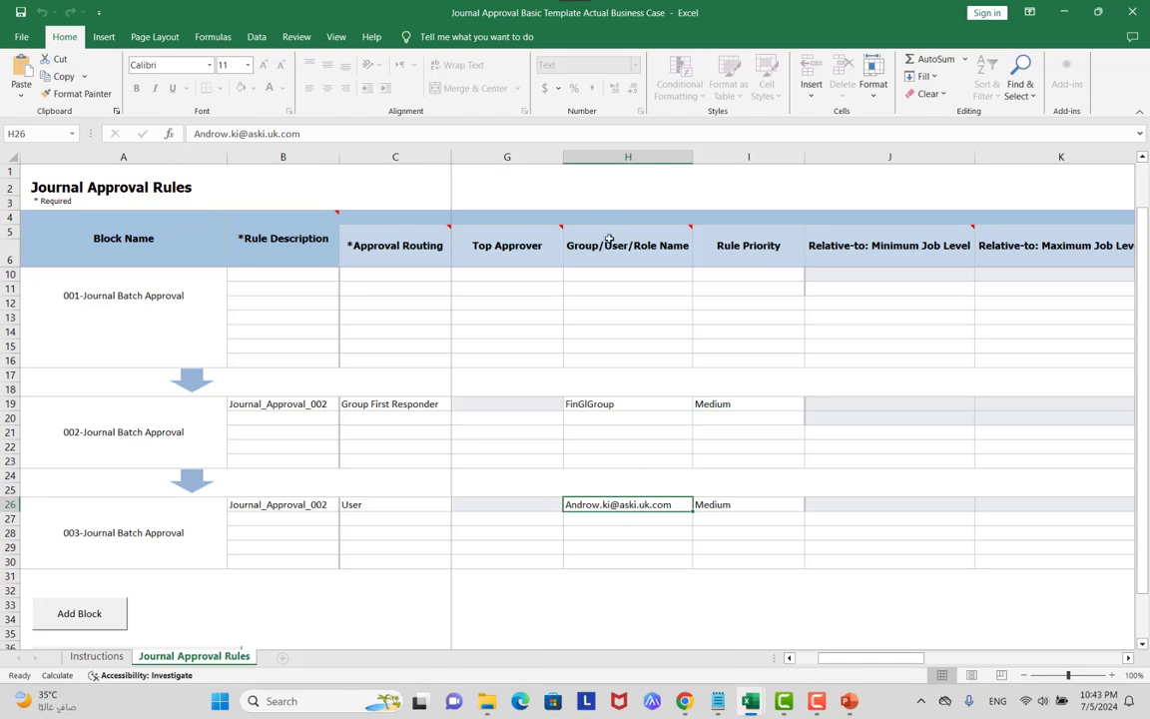
left_click_drag(805, 657, 777, 654)
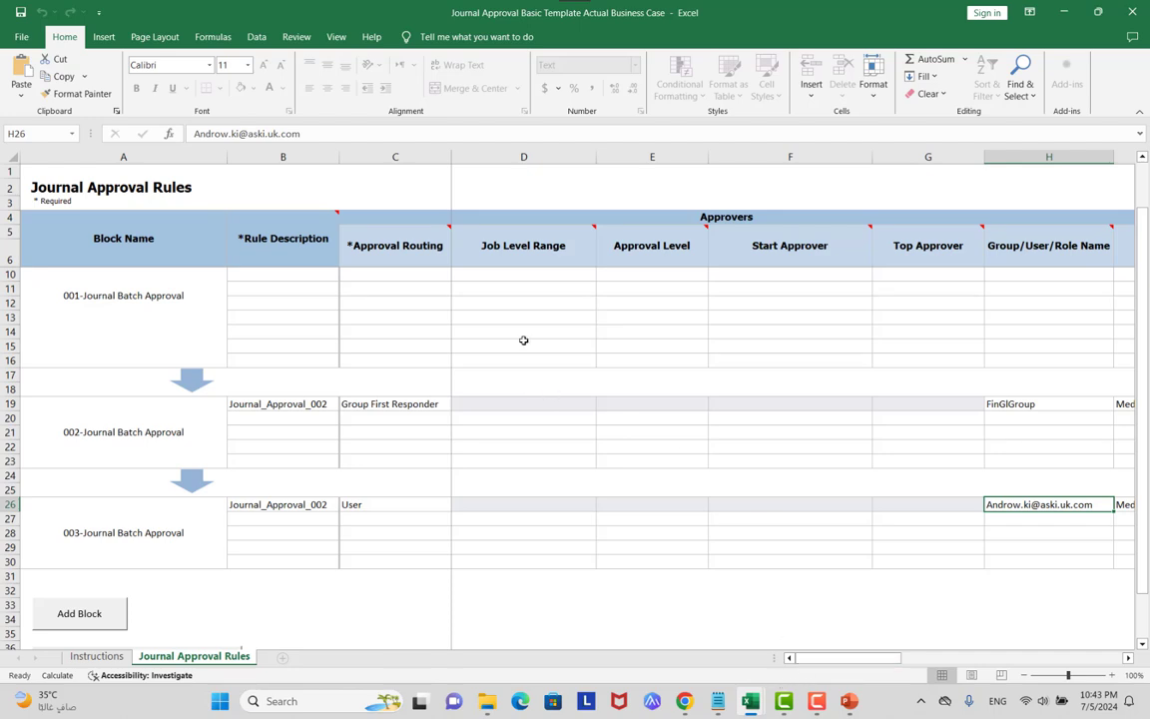
Recheck the start, FinGlGroup and user approvers, then scroll to the Ledger ID condition columns.
left_click(752, 276)
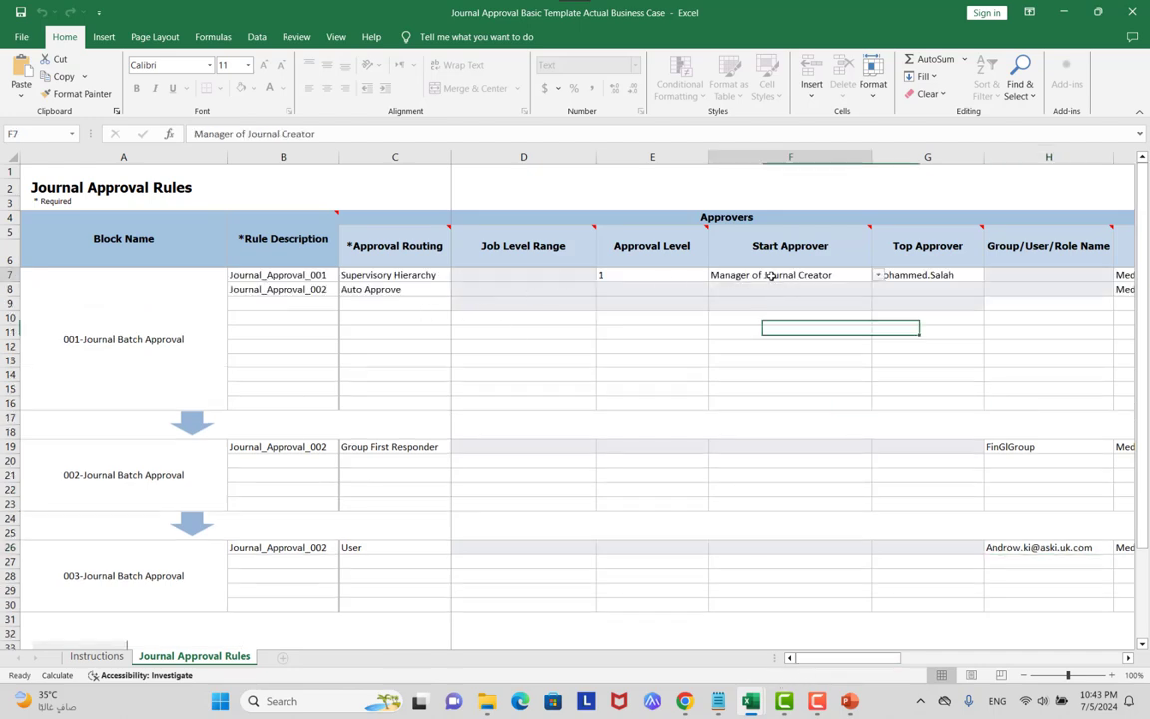
left_click(1019, 449)
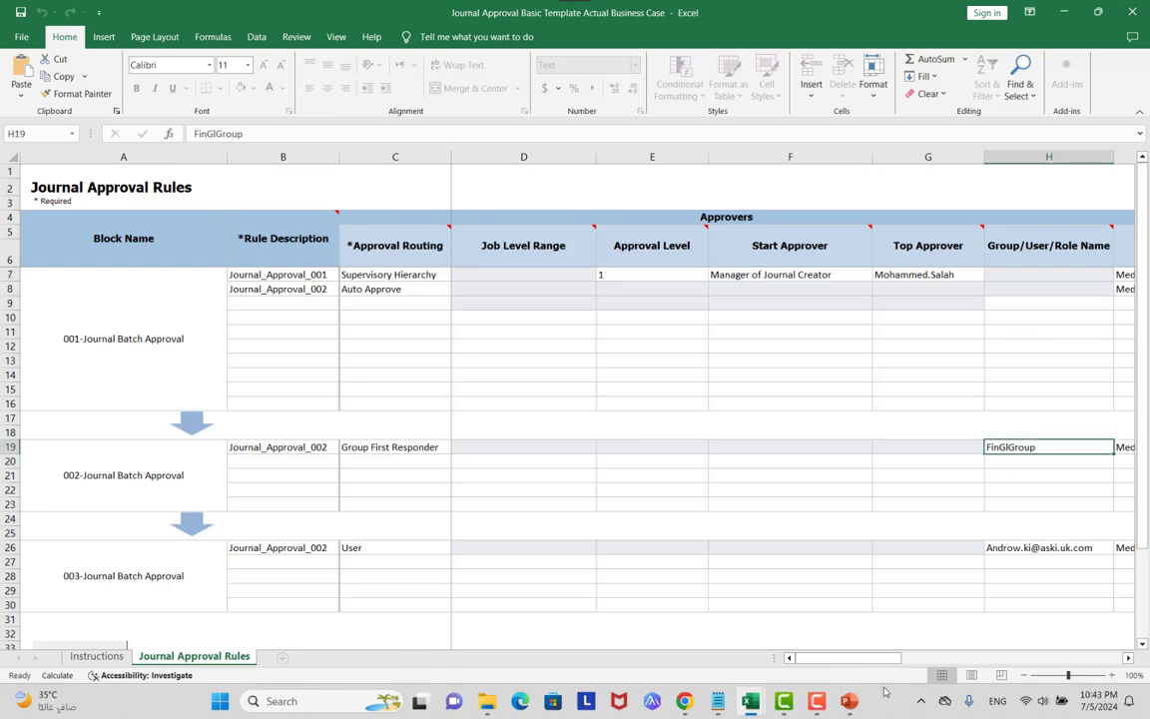
left_click_drag(847, 656, 876, 657)
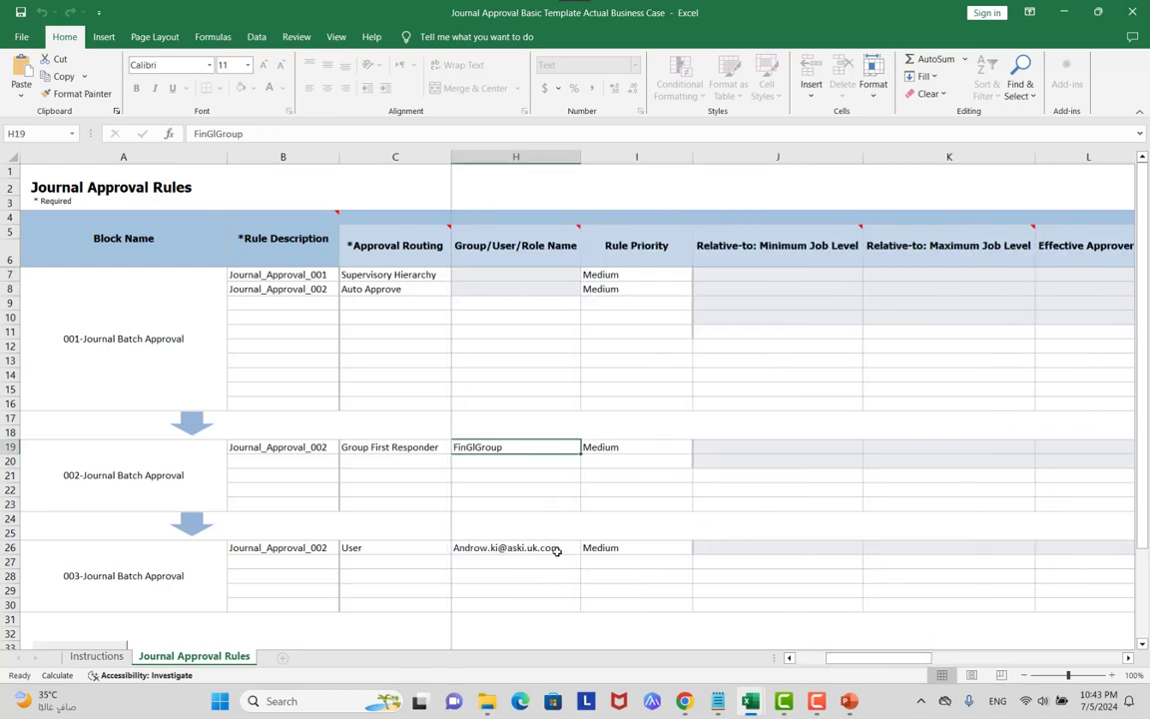
left_click(557, 548)
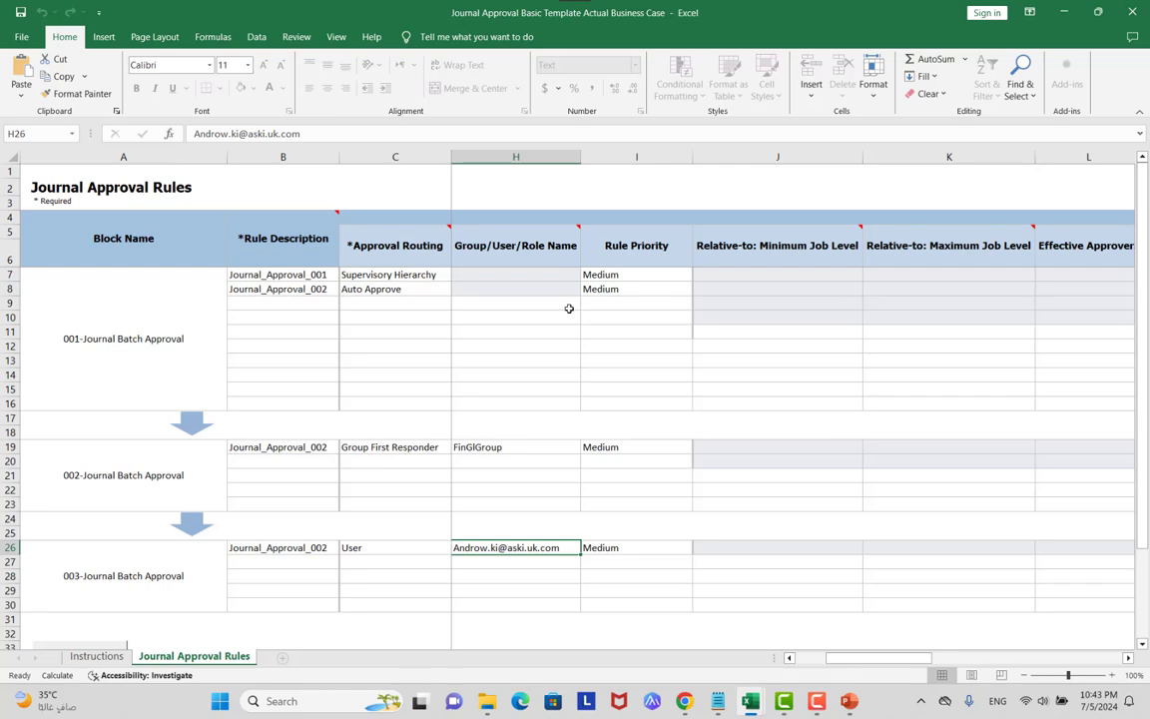
left_click_drag(876, 659, 982, 656)
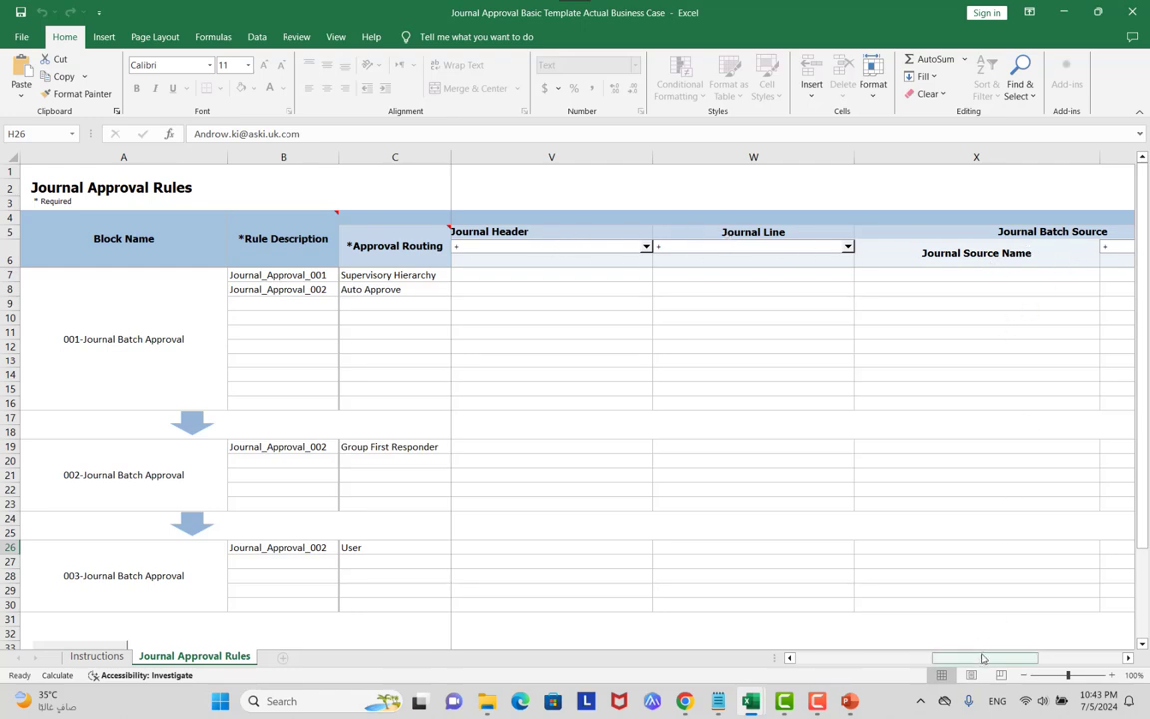
left_click_drag(979, 658, 947, 661)
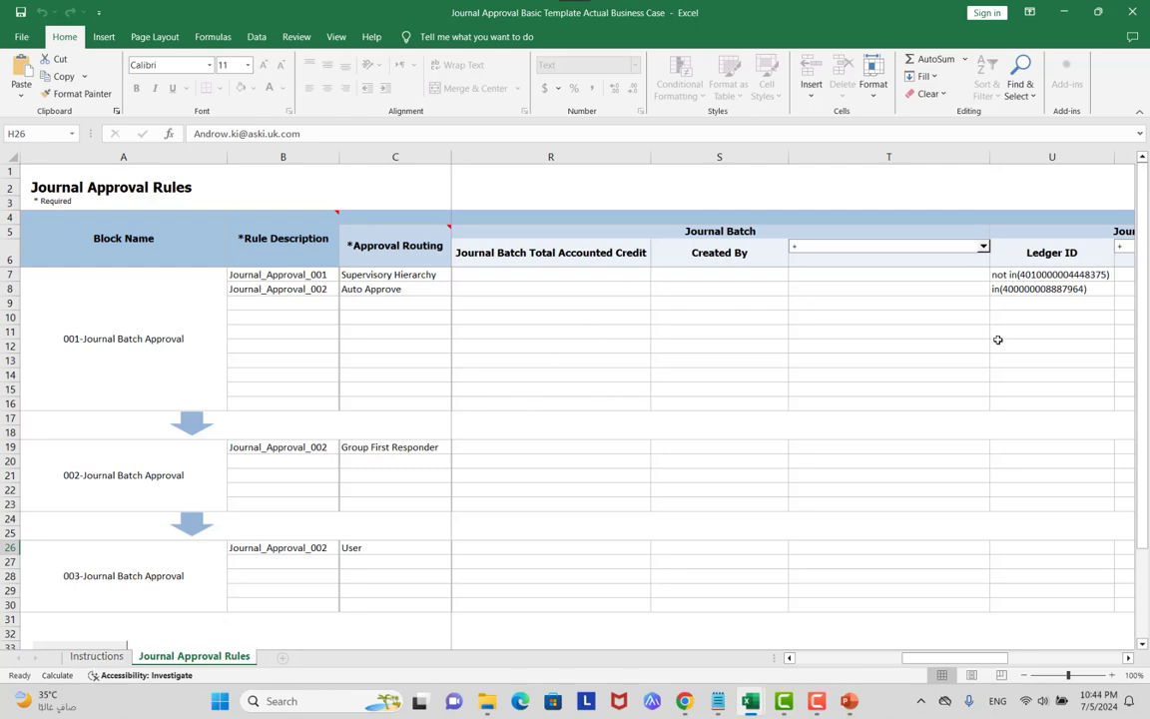
Go to the Instructions sheet and launch Generate Rule File.
left_click(96, 656)
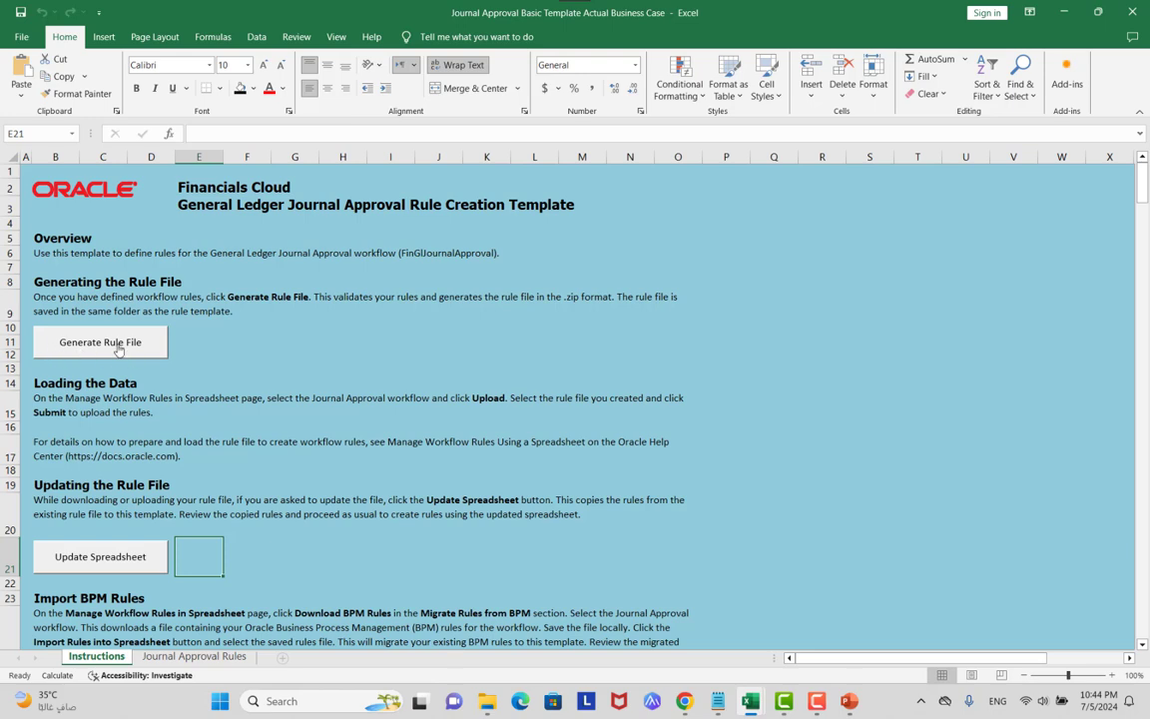
left_click(117, 349)
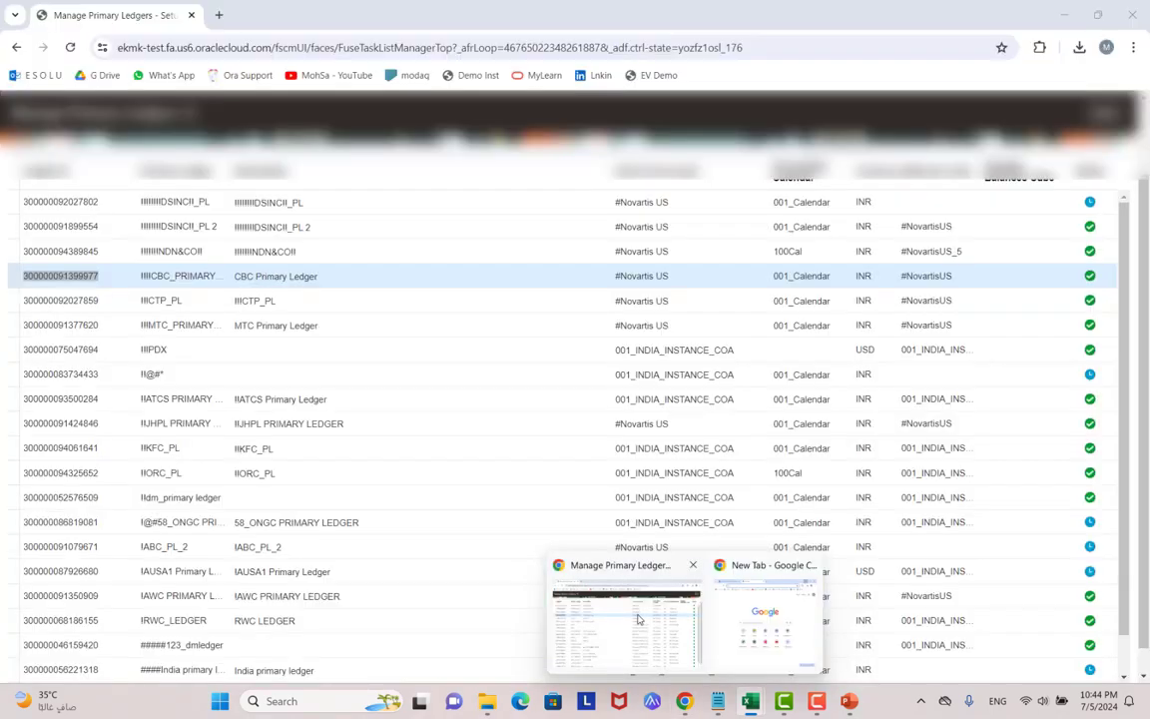
In the Oracle browser window, rerun the task search for 'manage work'.
left_click(638, 619)
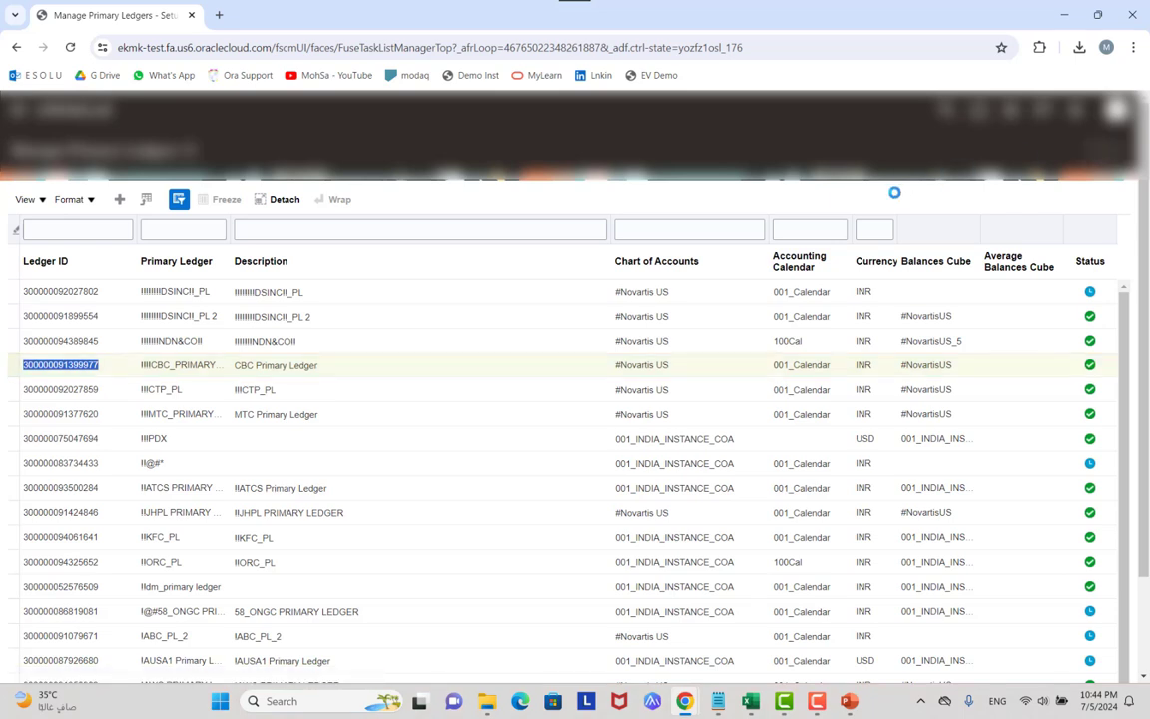
double_click(644, 217)
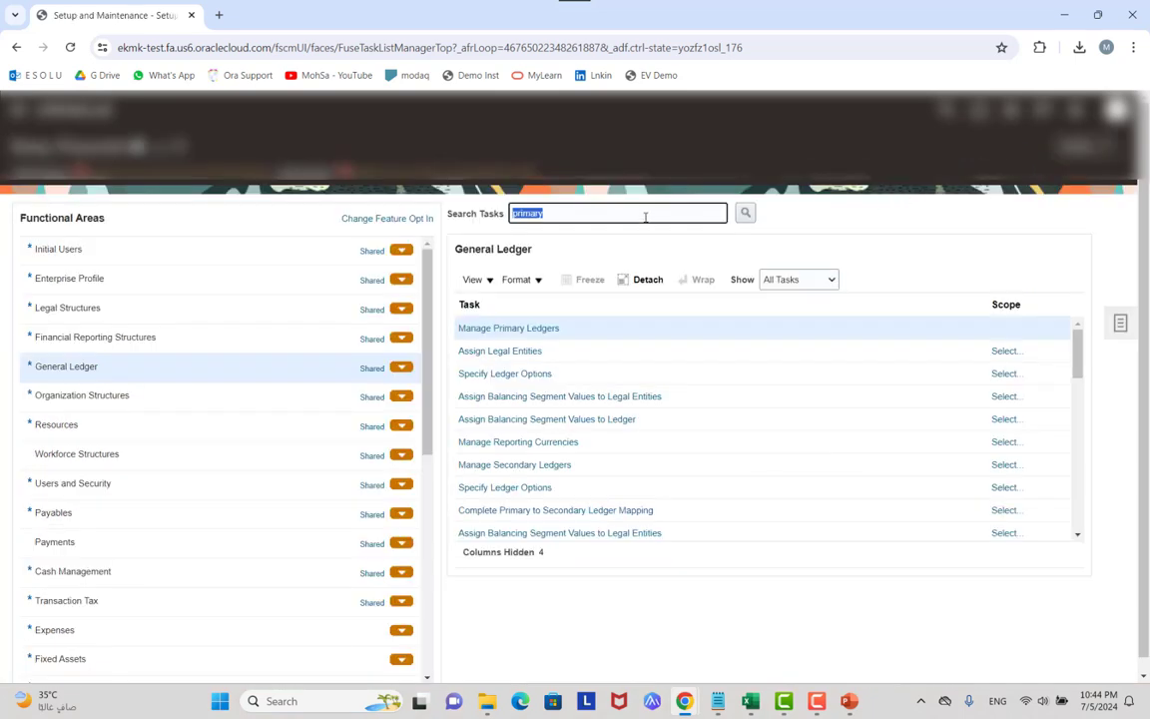
key("BackSpace")
left_click(635, 246)
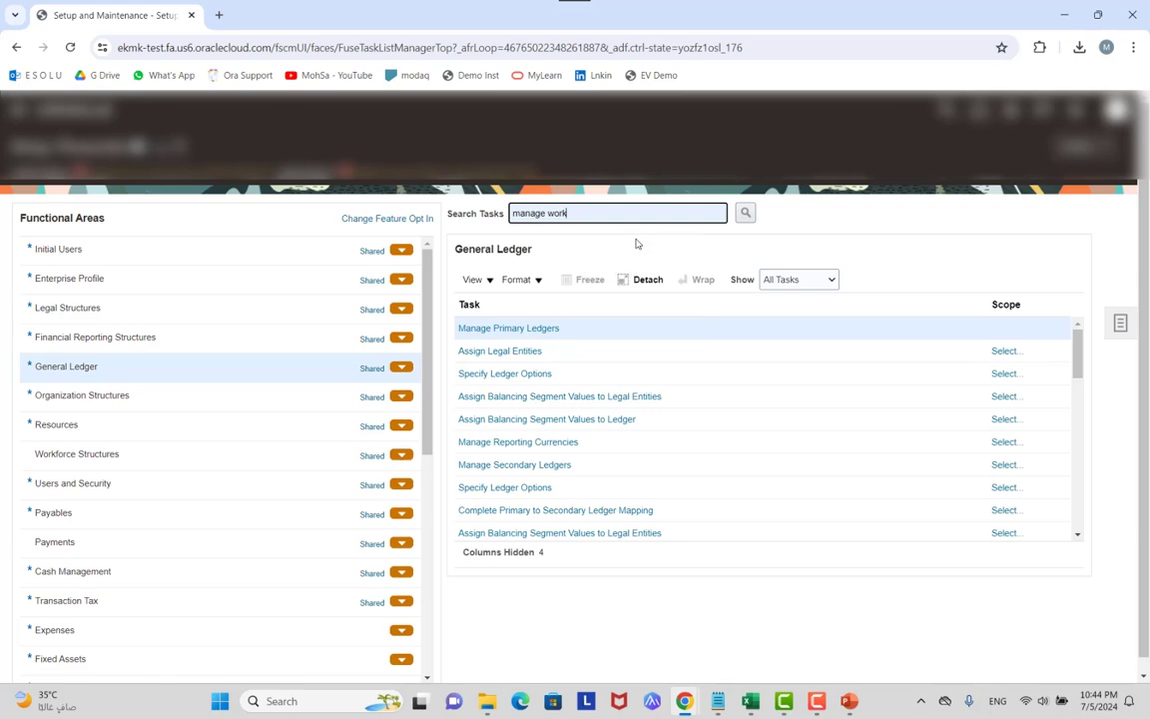
key("Return")
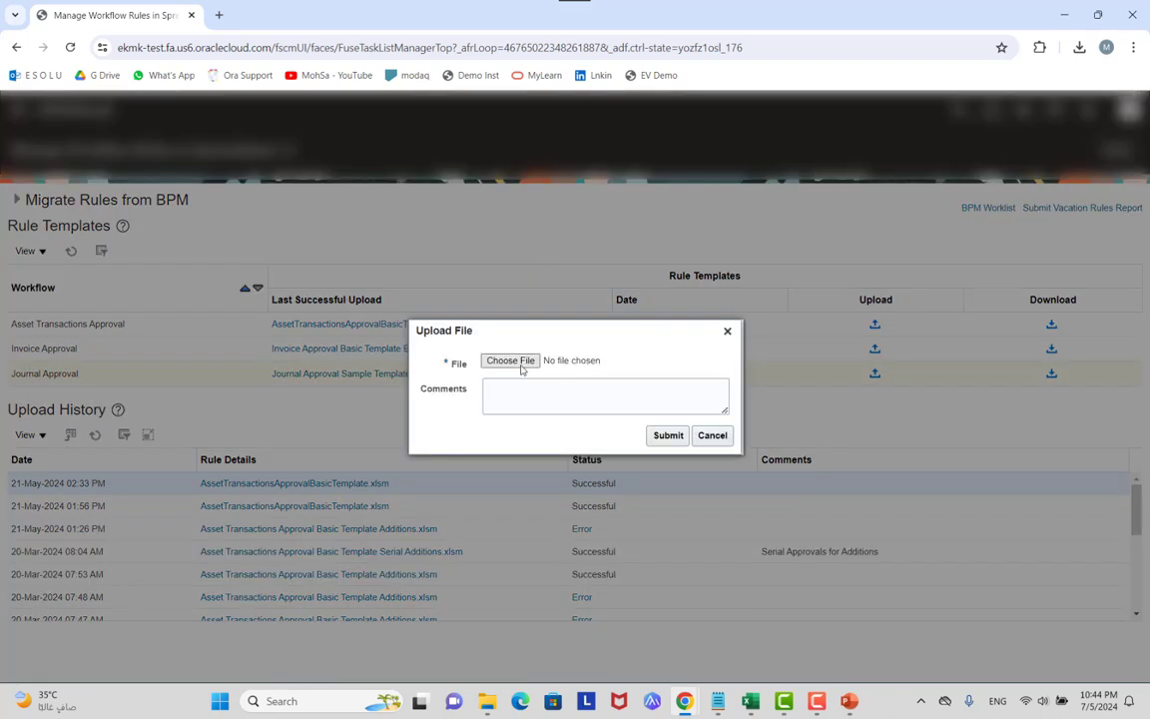
Cancel the file picker and the Upload File dialog without uploading, then return to Excel.
left_click(520, 364)
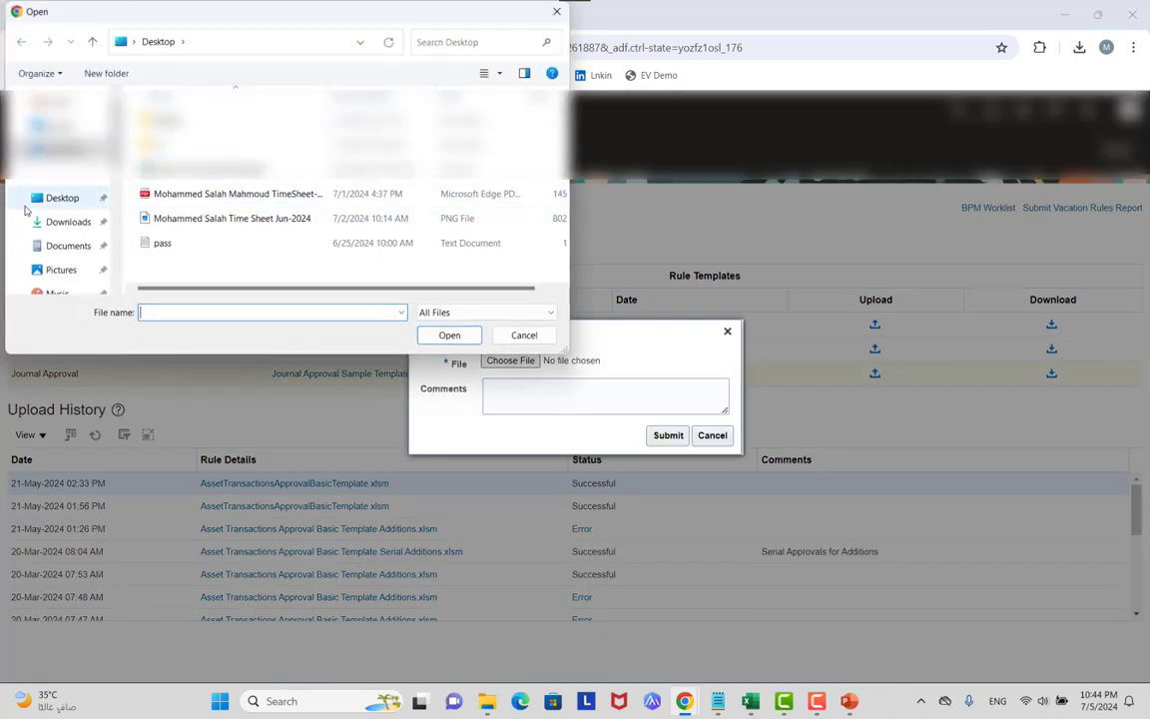
left_click(555, 11)
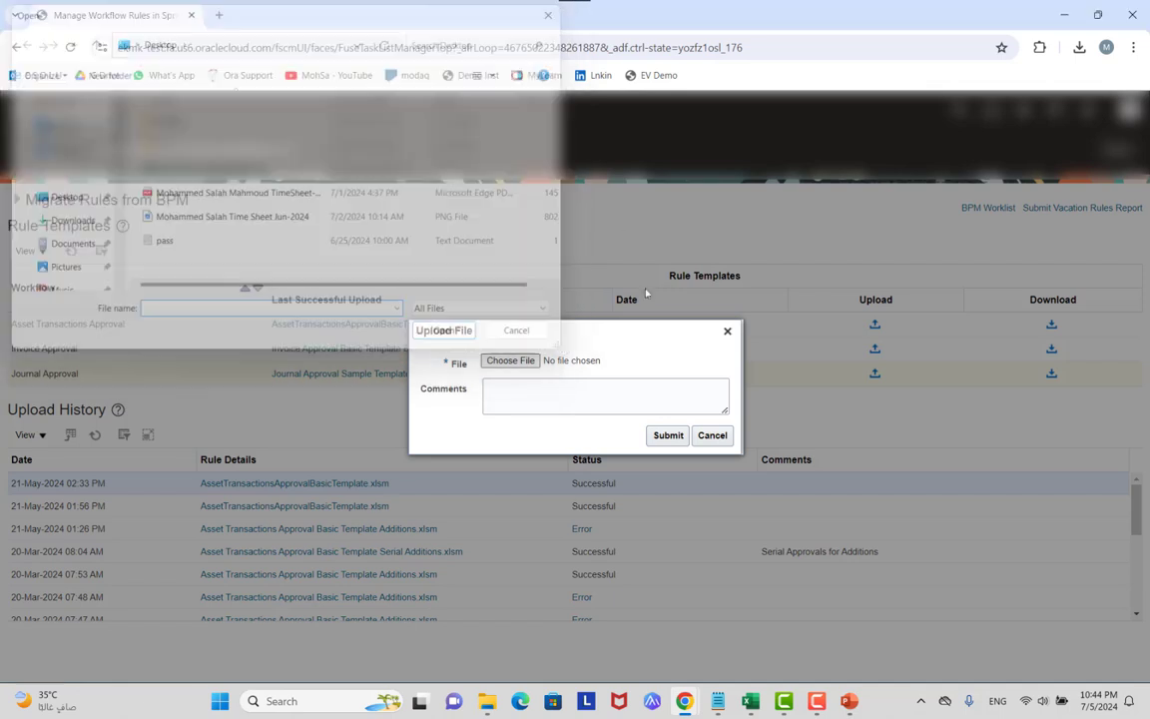
left_click(712, 435)
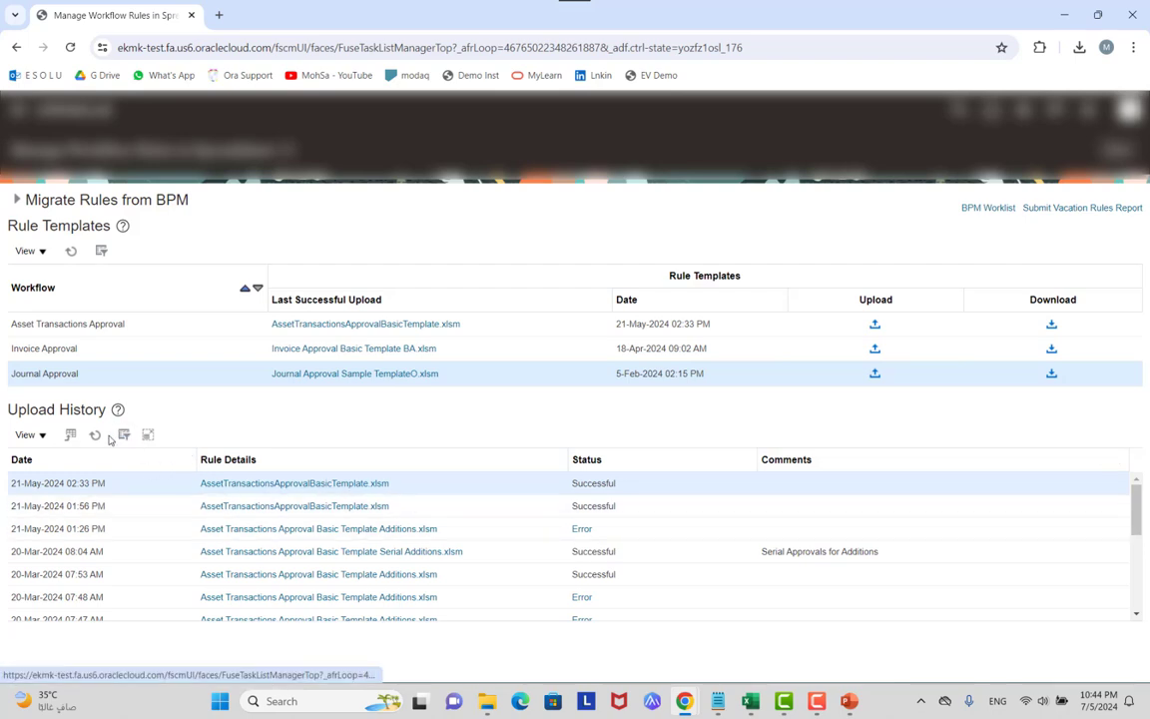
left_click(591, 494)
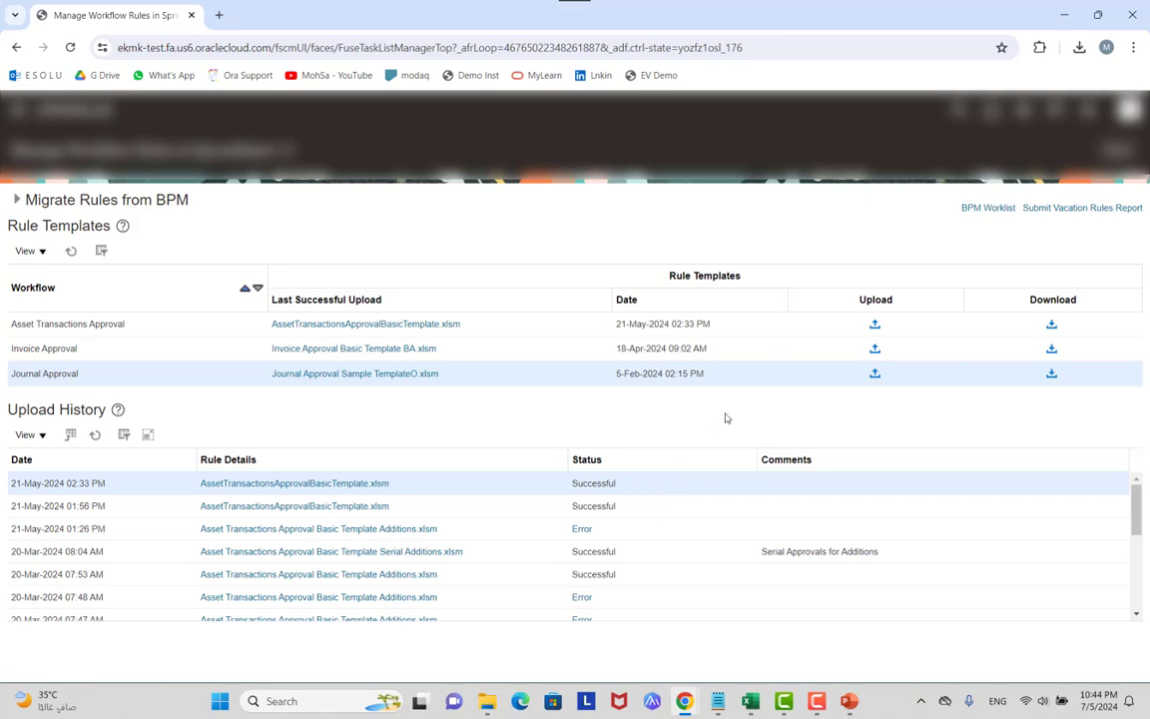
key("alt+Tab")
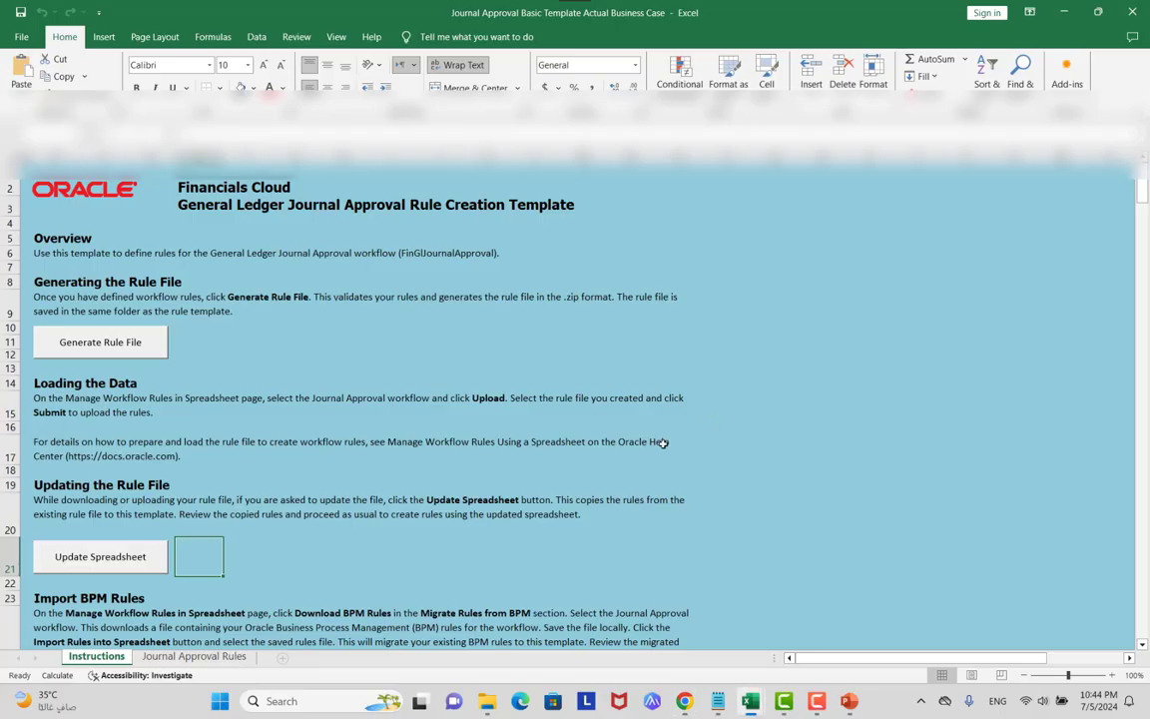
Return to the Journal Approval Rules sheet and scroll down below block 003.
left_click(193, 656)
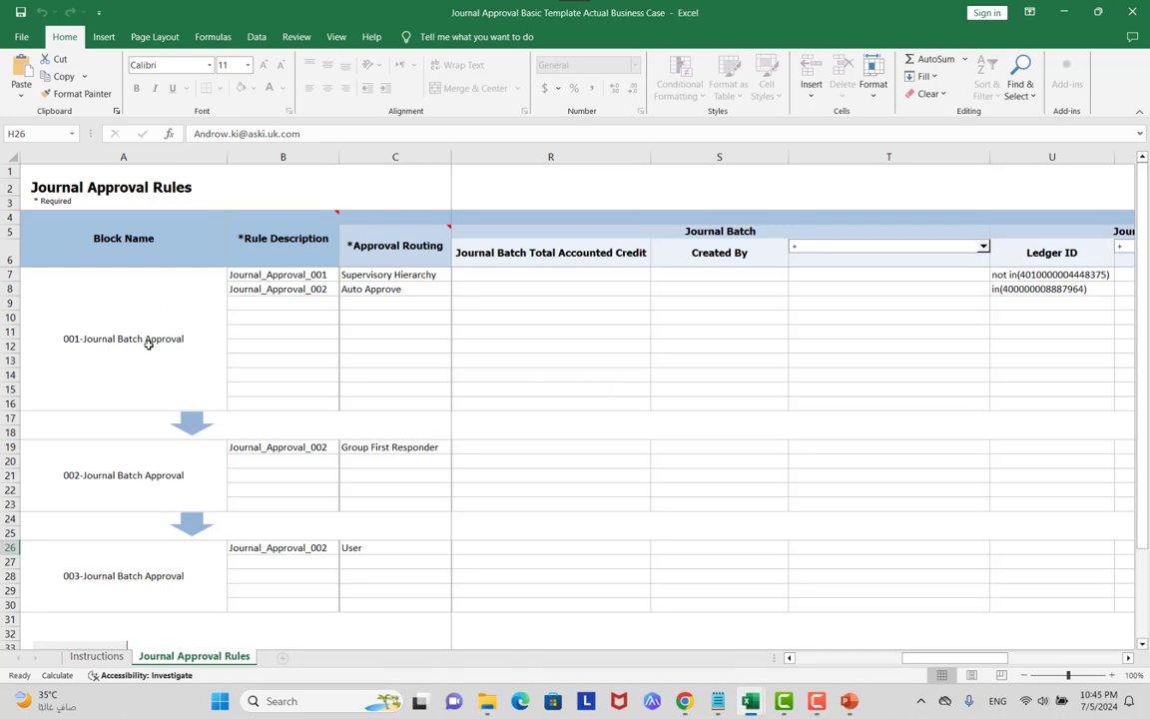
scroll(575, 349, "down", 2)
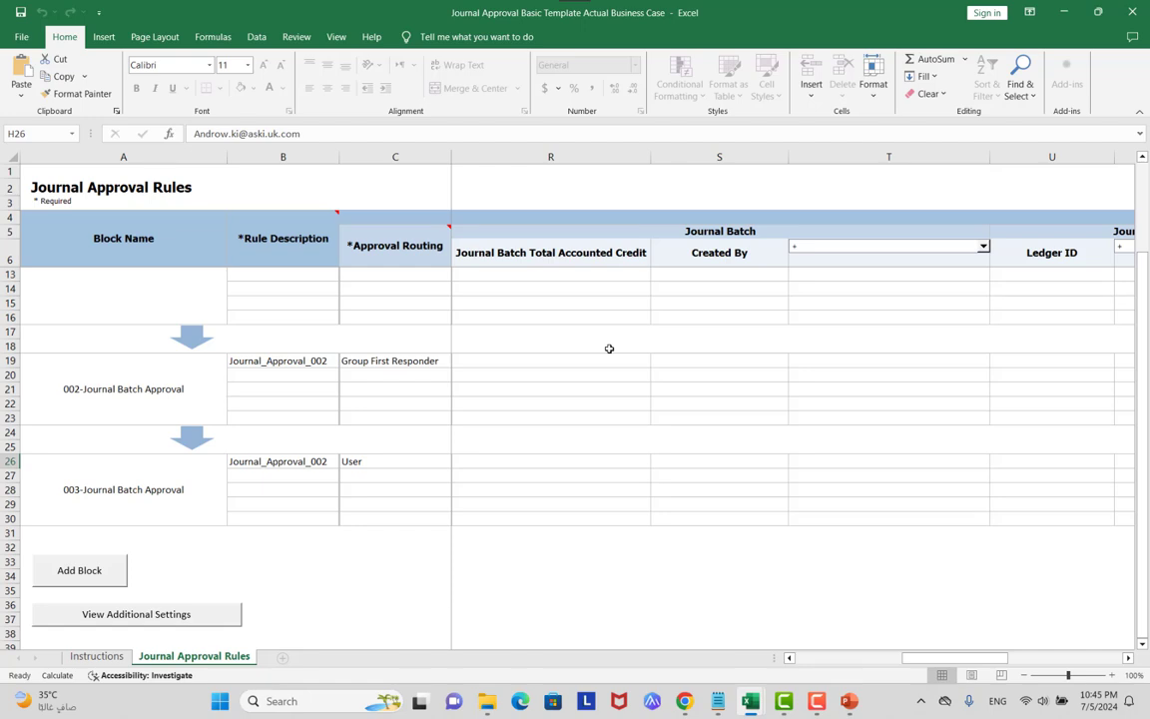
key("alt+Tab")
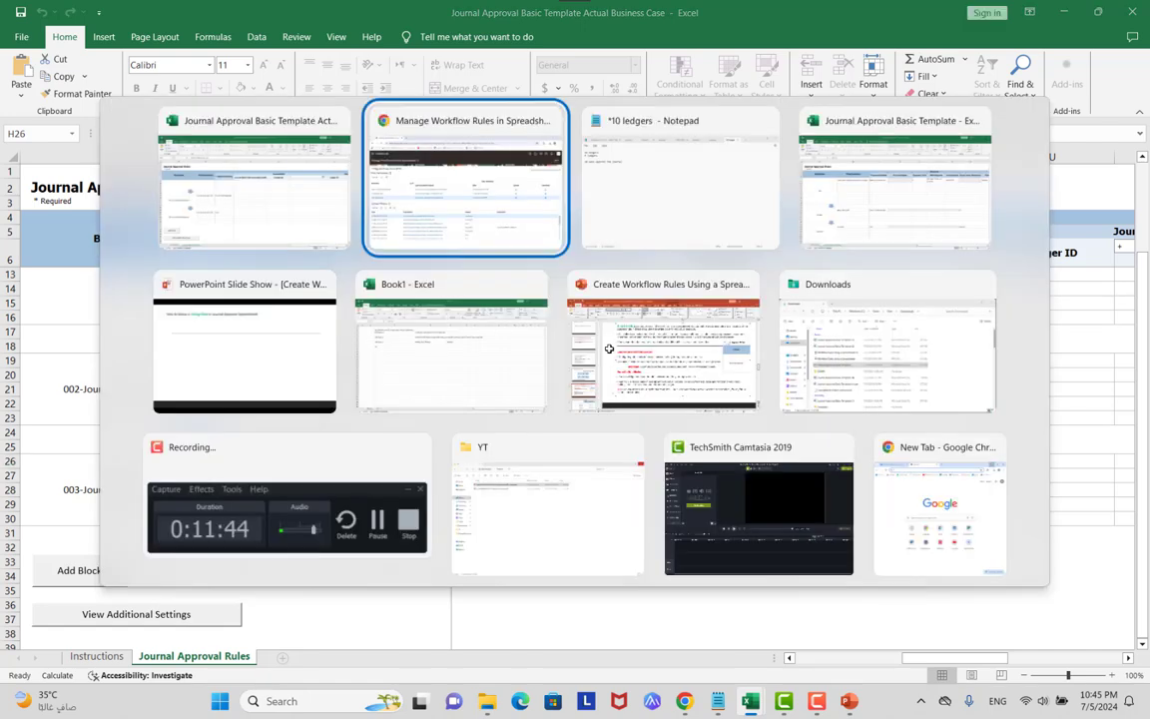
key("alt+Tab")
key("alt+Tab")
key("alt+Tab")
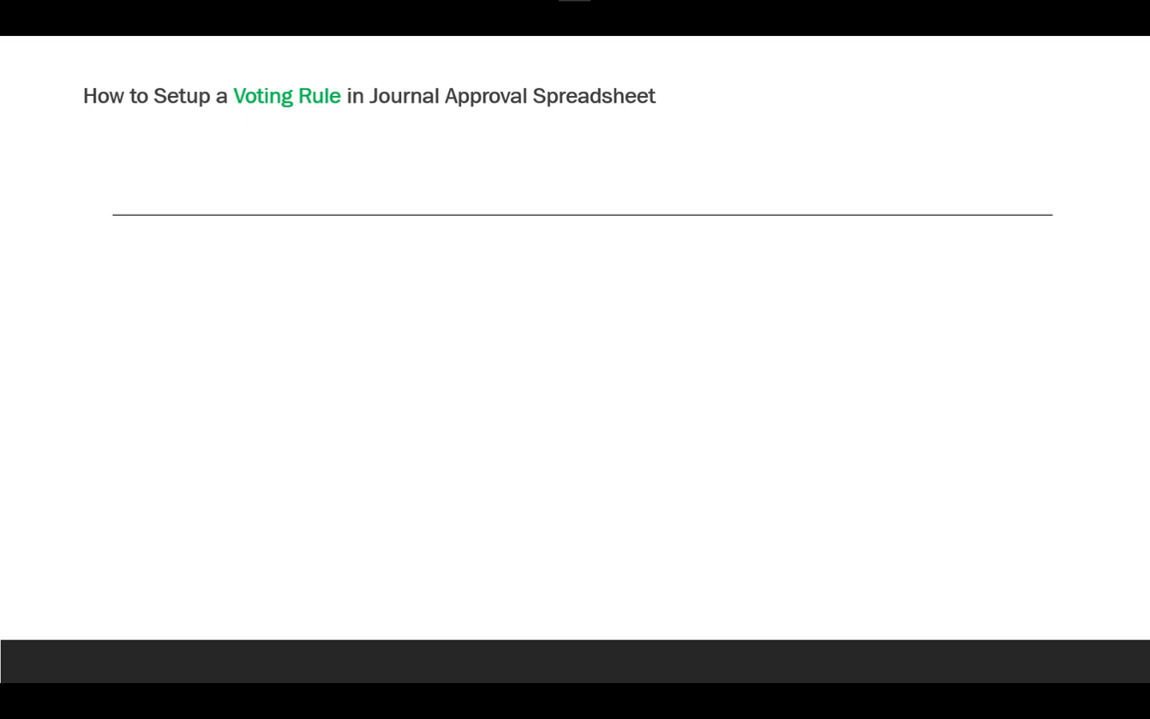
key("Right")
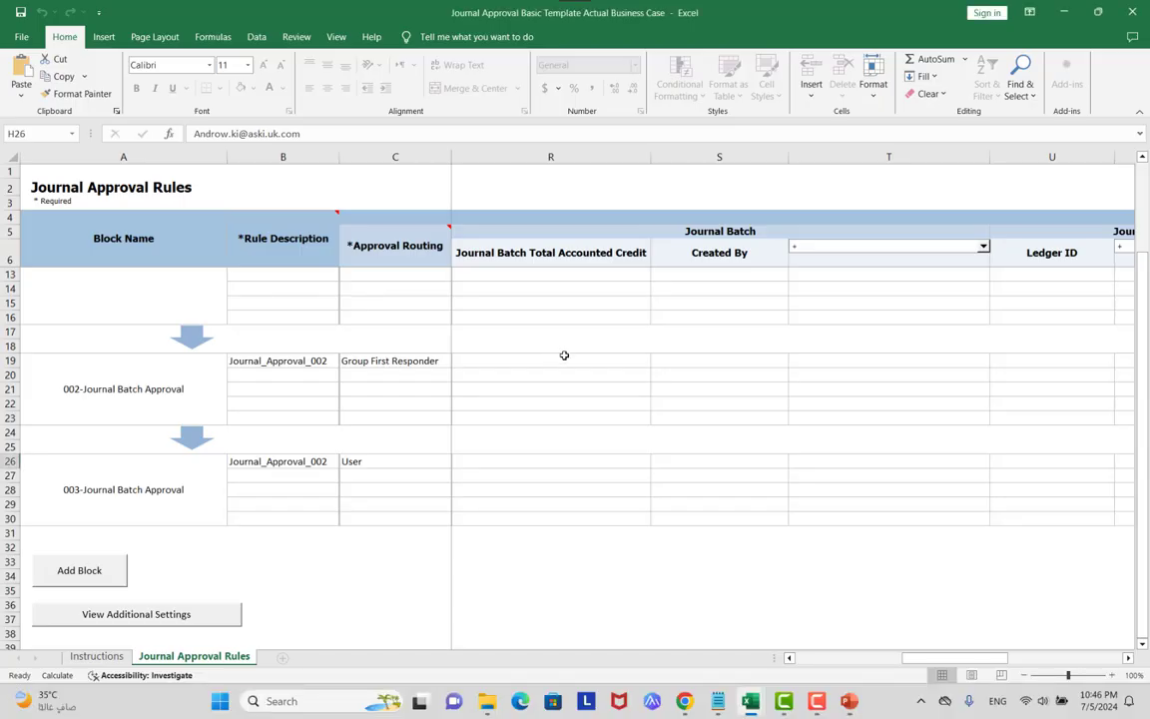
In Journal Approval Basic Template, tick Voting Outcome Properties under View Additional Settings and view the new columns.
scroll(564, 355, "up", 2)
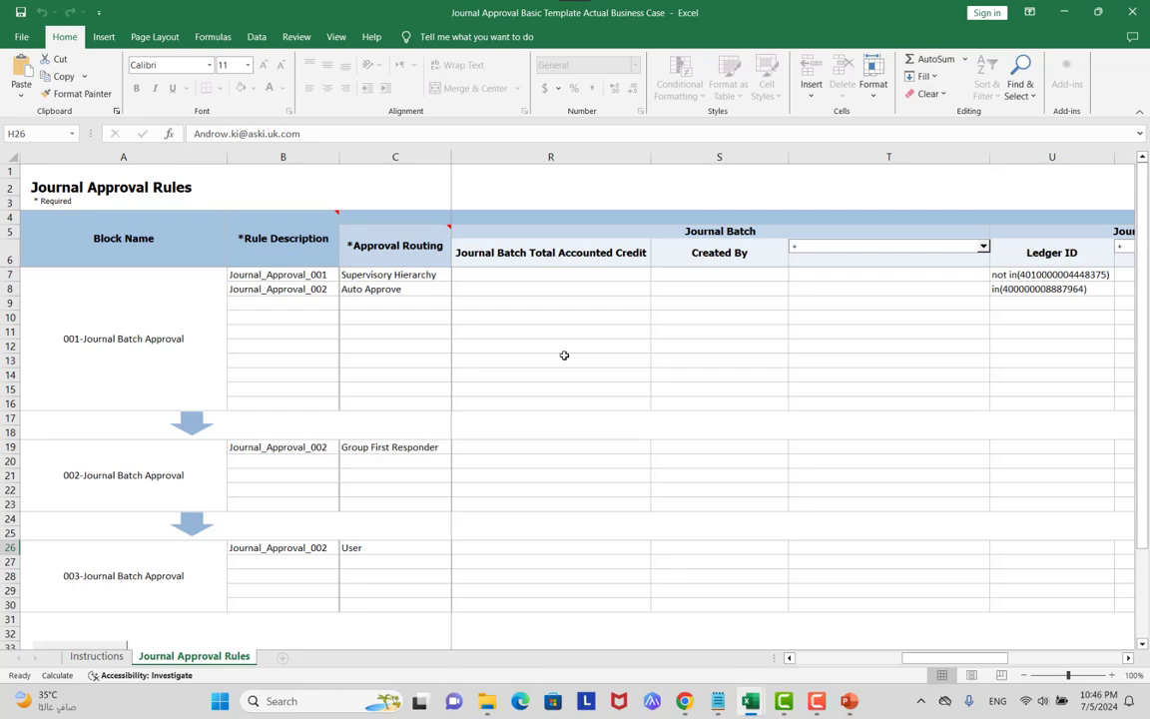
key("alt+Tab")
key("alt+Tab")
key("alt+Tab")
key("alt+Tab")
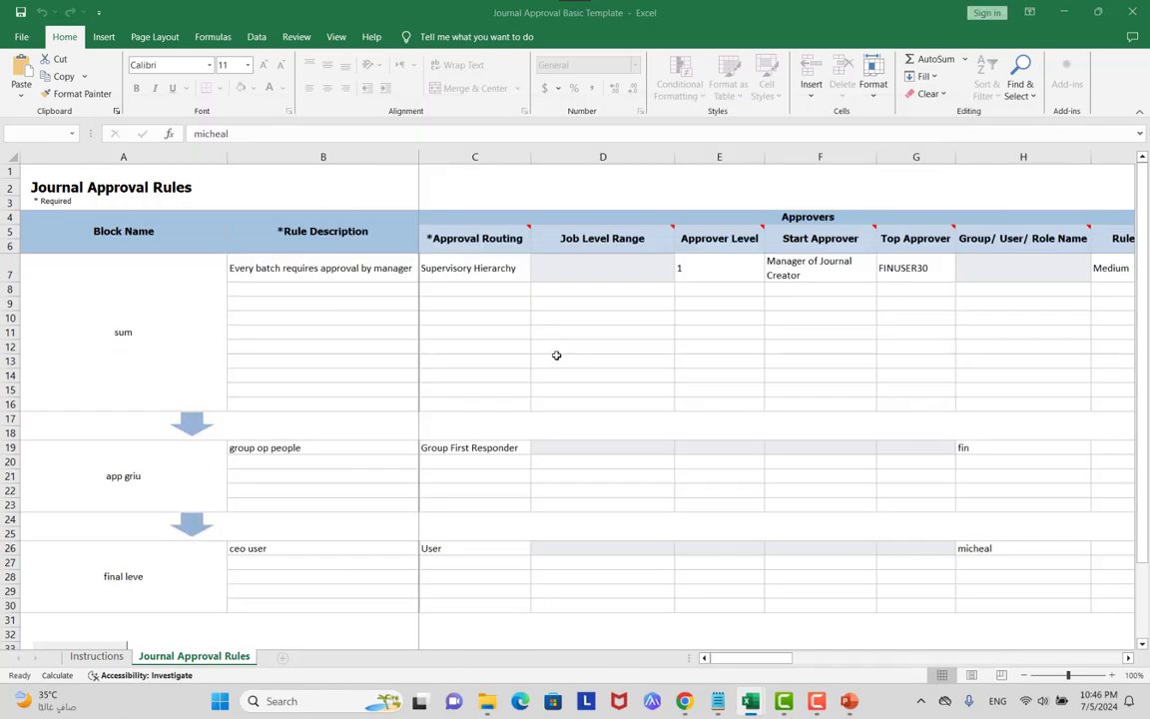
scroll(503, 364, "down", 3)
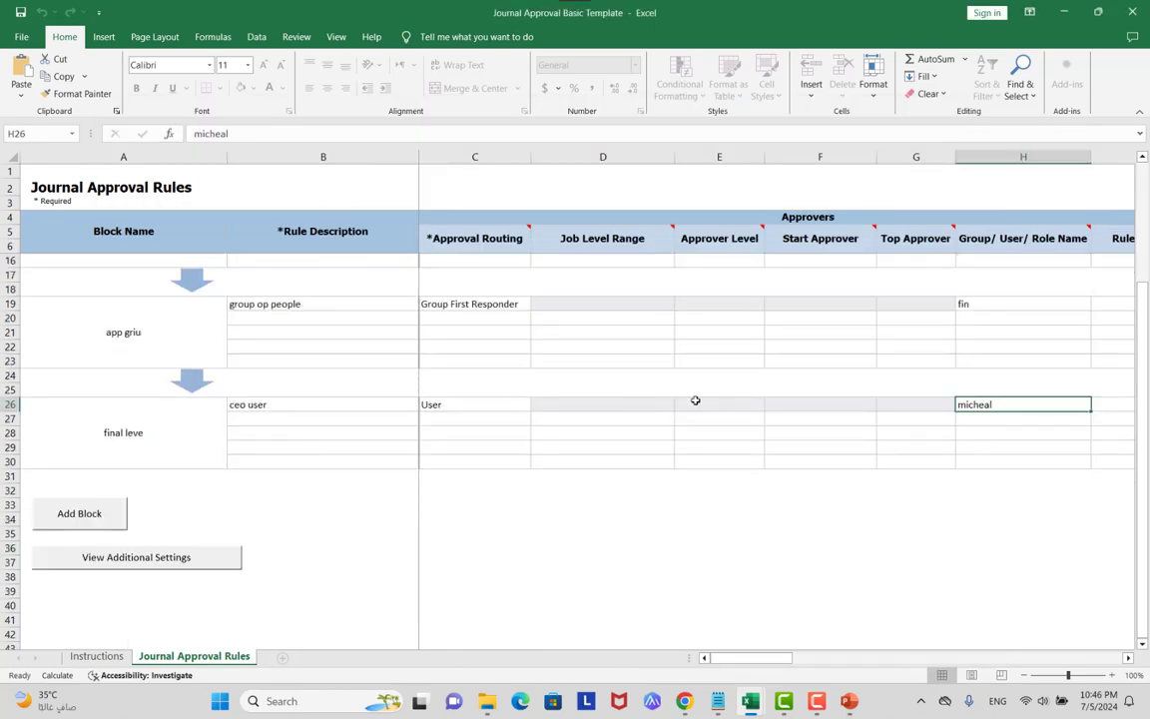
left_click(167, 565)
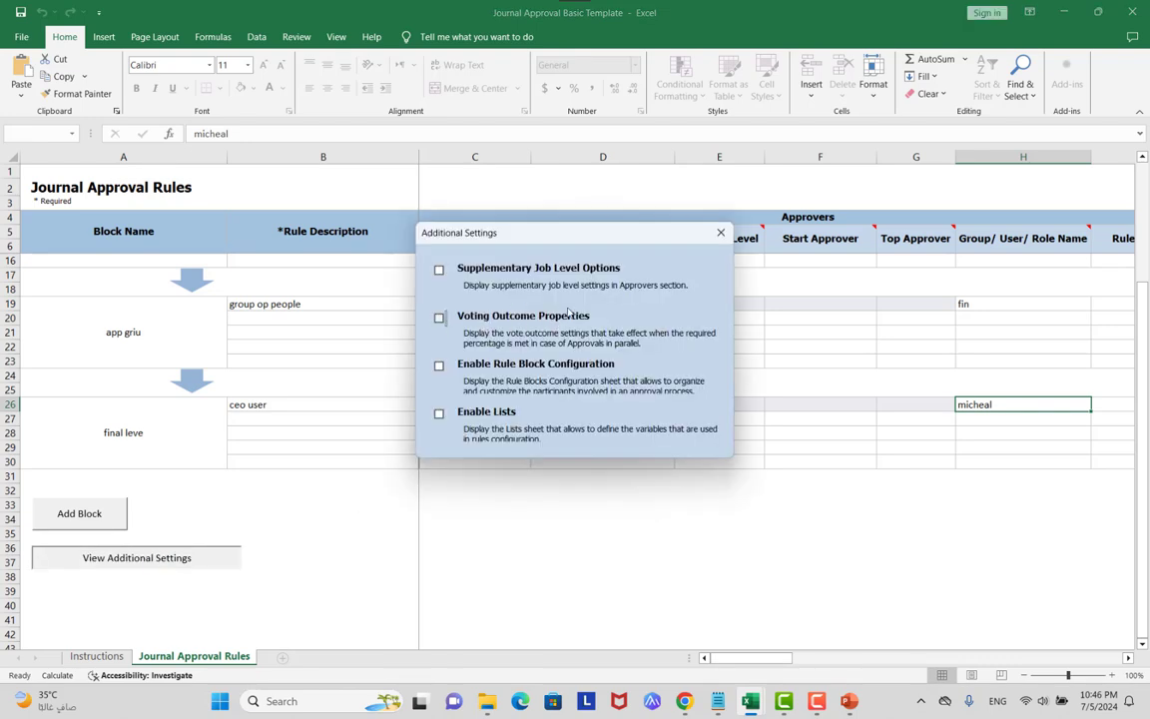
left_click(481, 309)
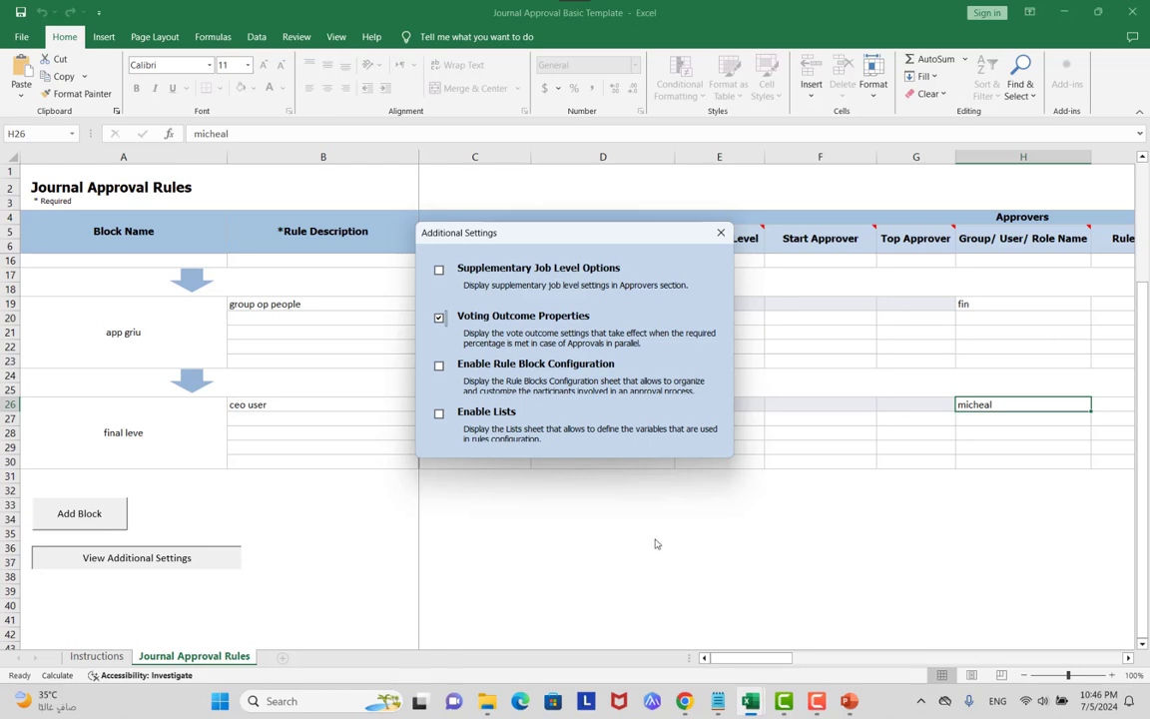
left_click(721, 232)
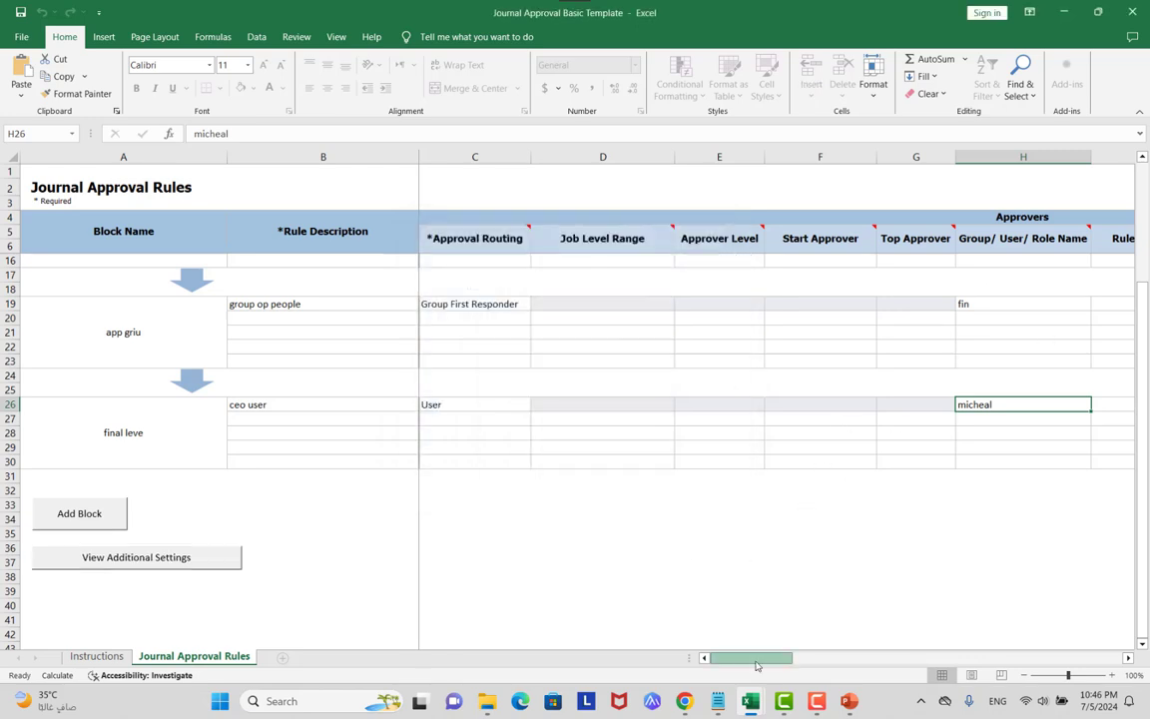
left_click_drag(757, 665, 823, 647)
mouse_move(706, 249)
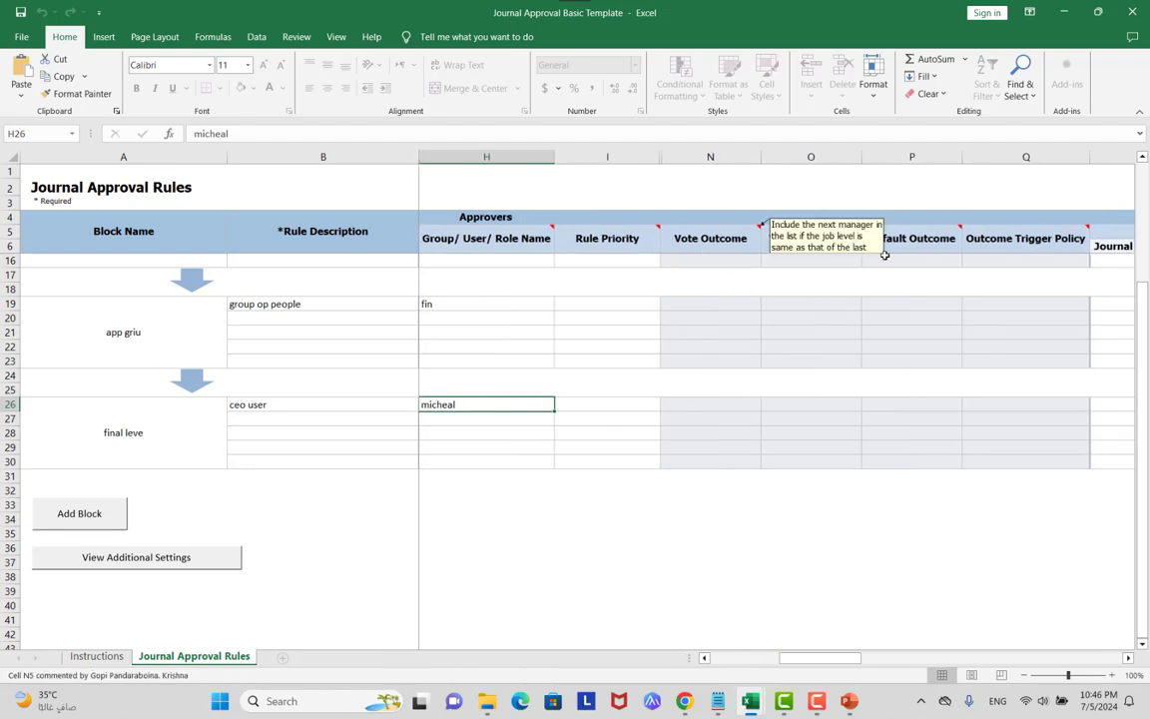
mouse_move(920, 258)
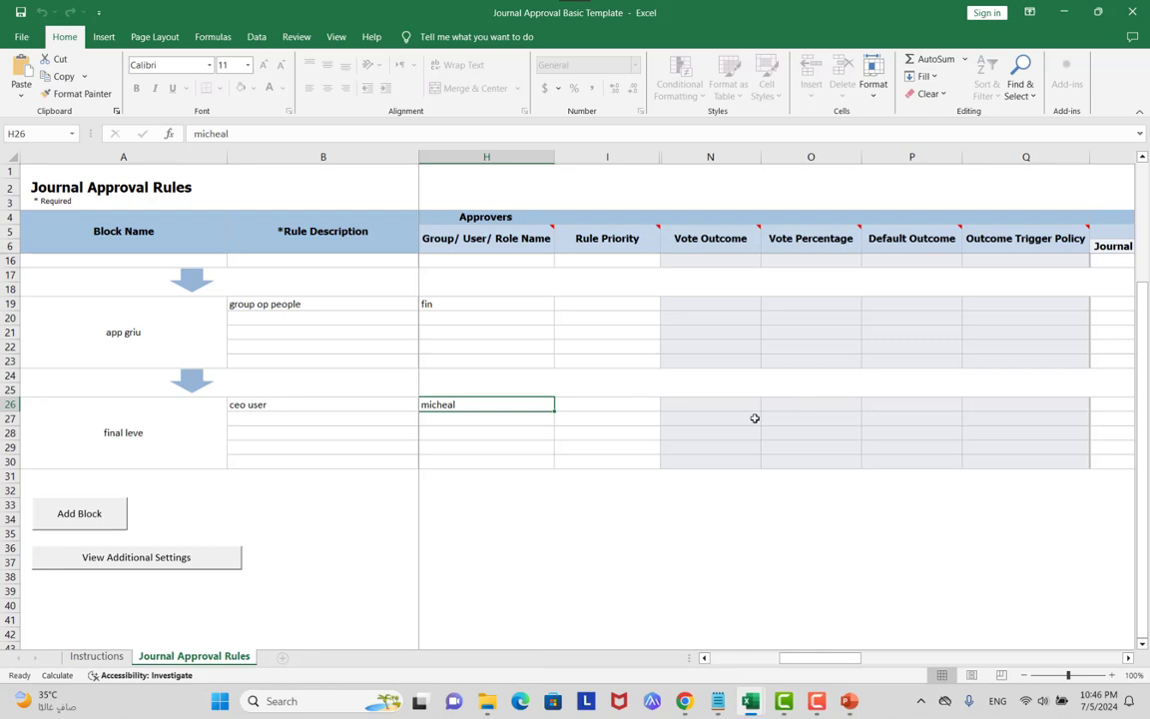
Show the example voting rule table in the slide show, then return to the Basic Template.
key("alt+Tab")
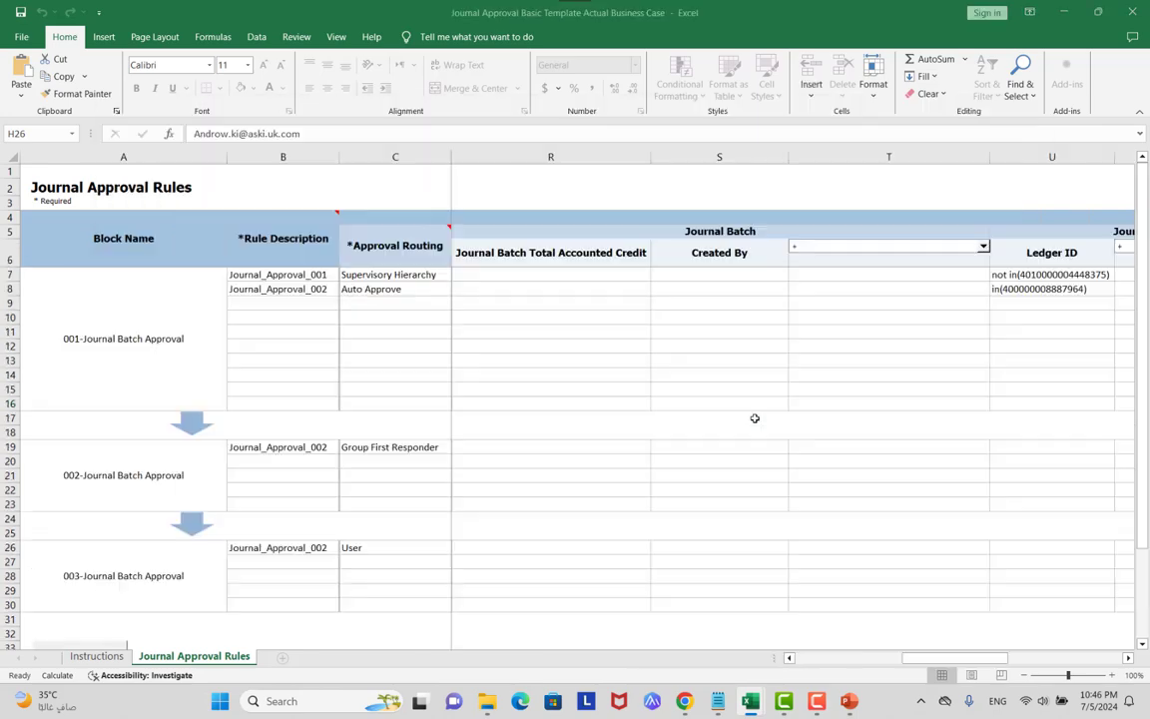
key("alt+Tab")
key("alt+Tab")
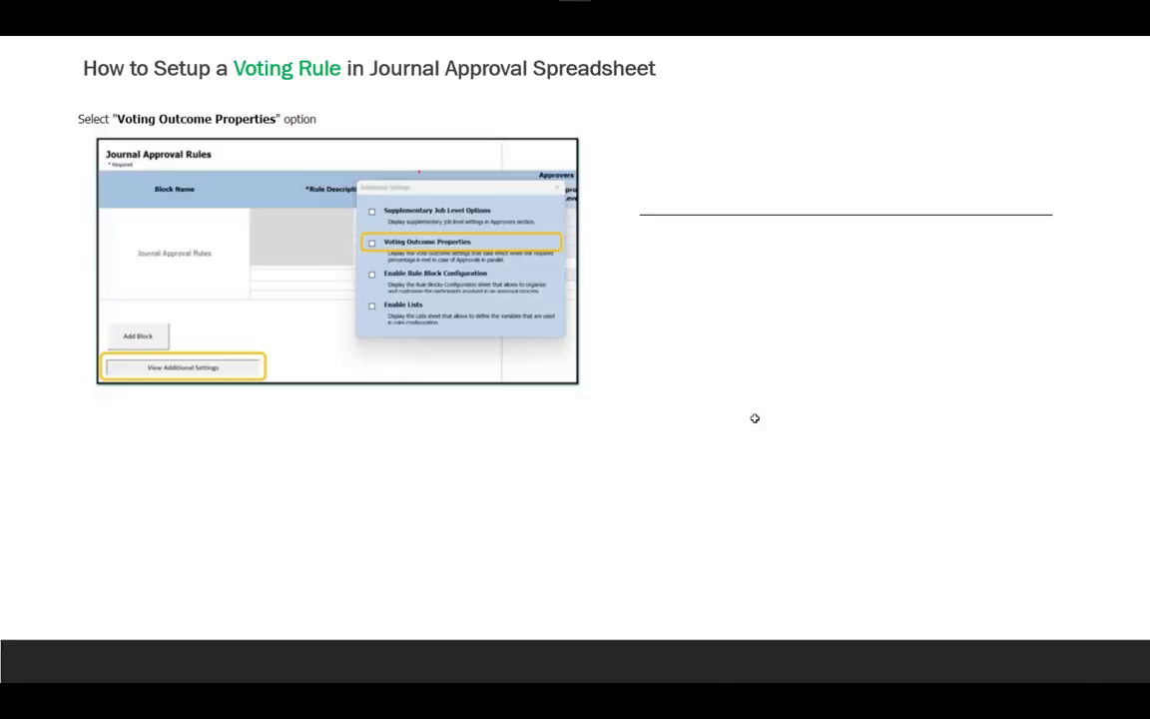
left_click(755, 418)
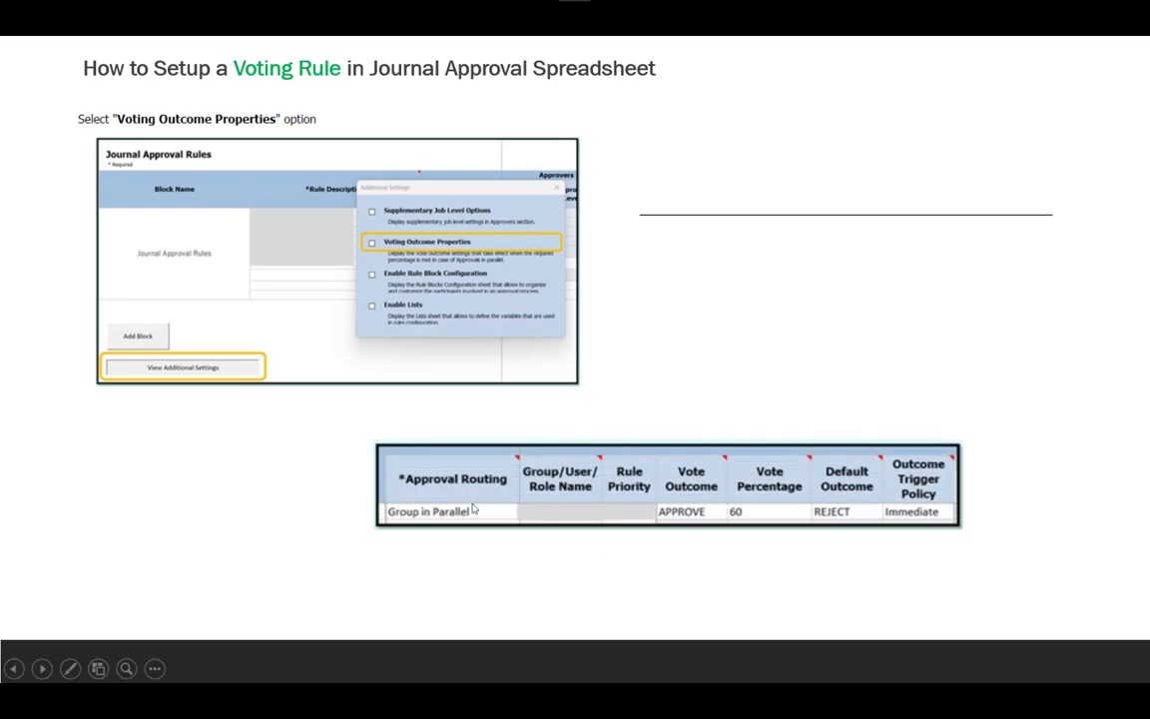
key("alt+Tab")
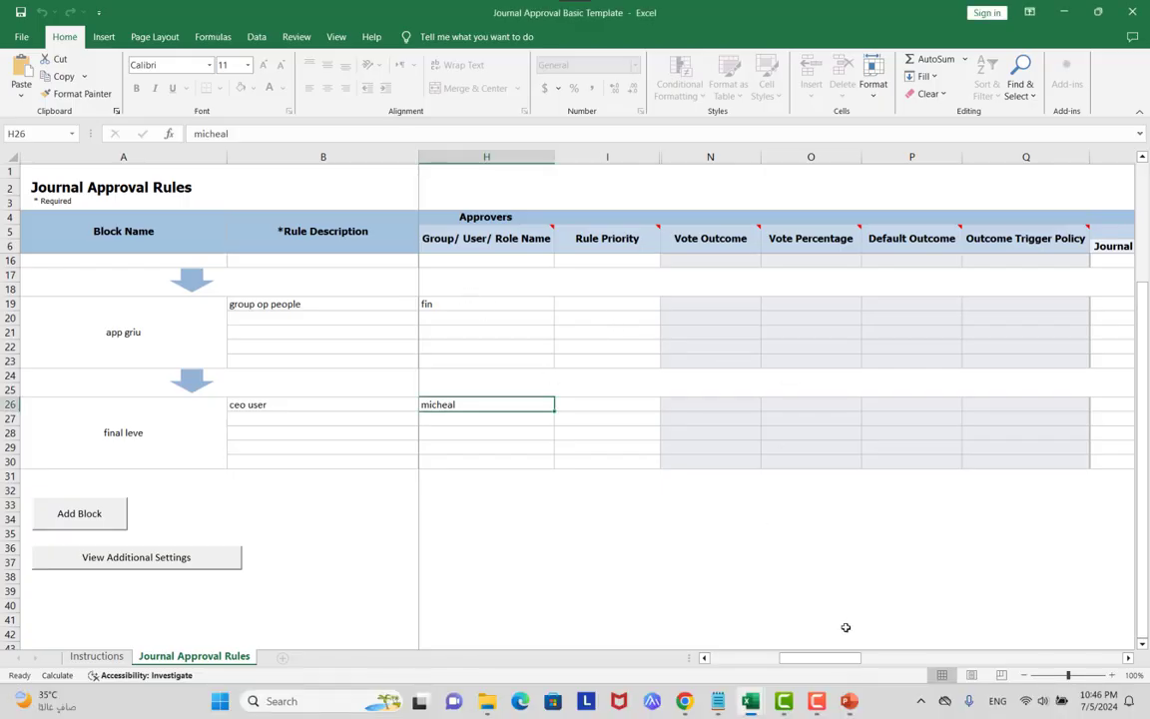
Try choosing APPROVE as row 19's Vote Outcome, then cancel Unprotect Sheet on the protected sheet.
left_click(293, 303)
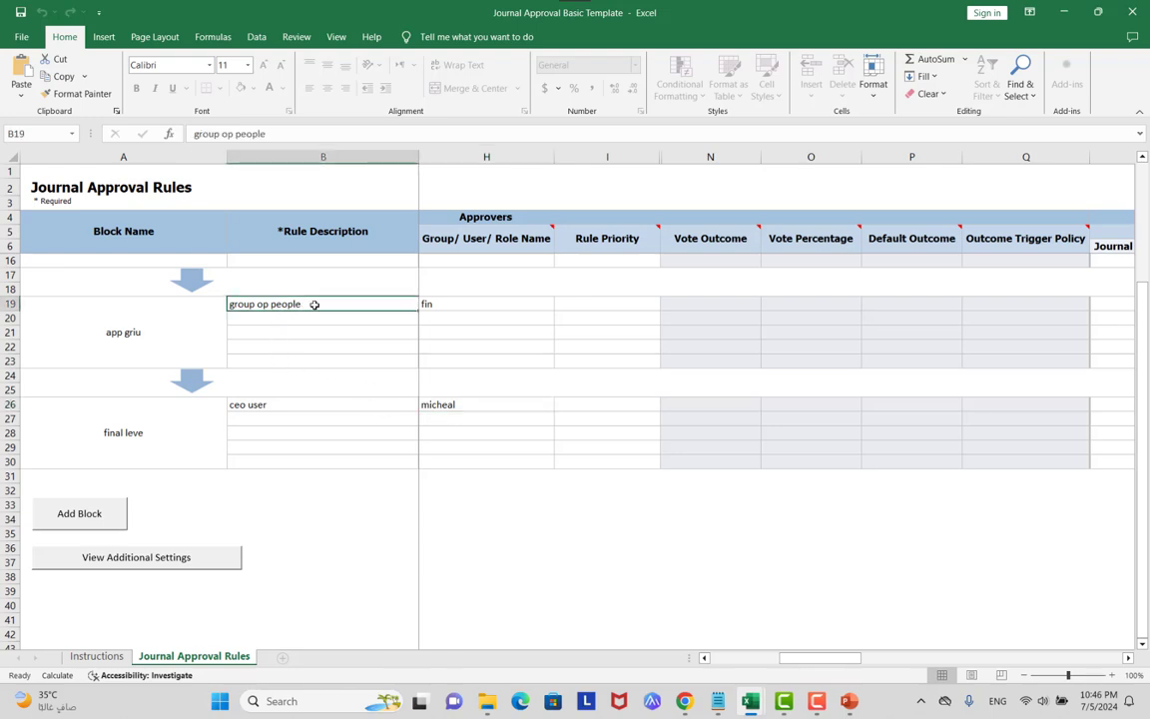
left_click(459, 306)
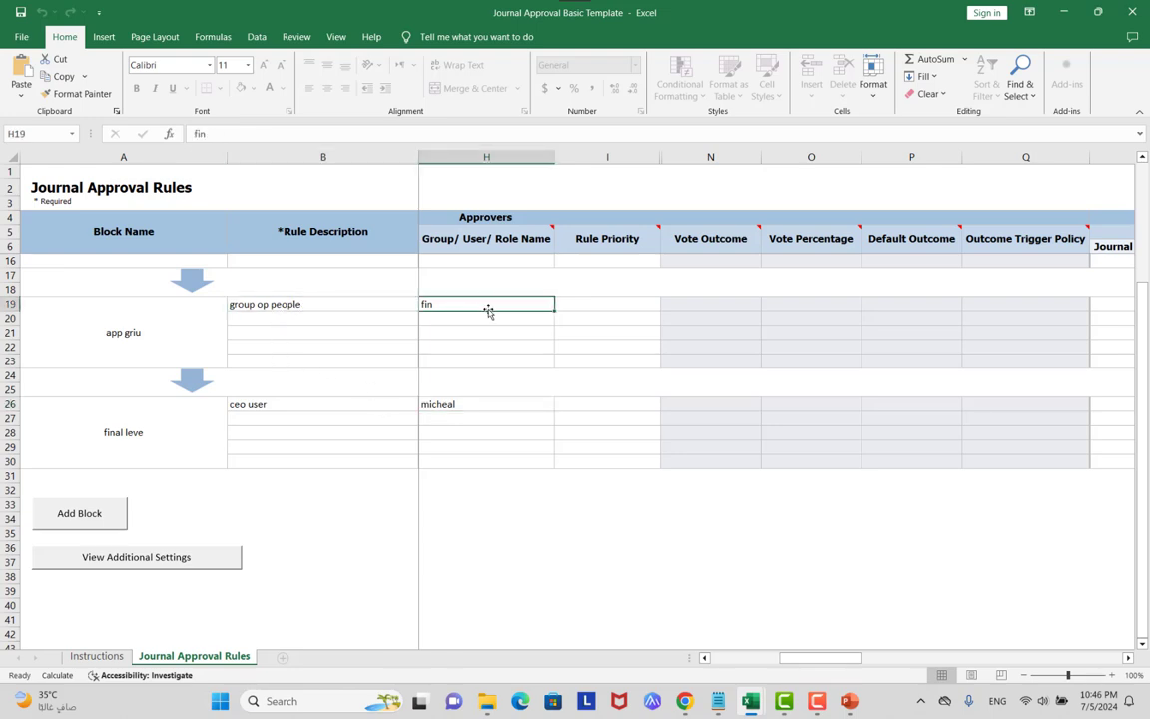
left_click(696, 304)
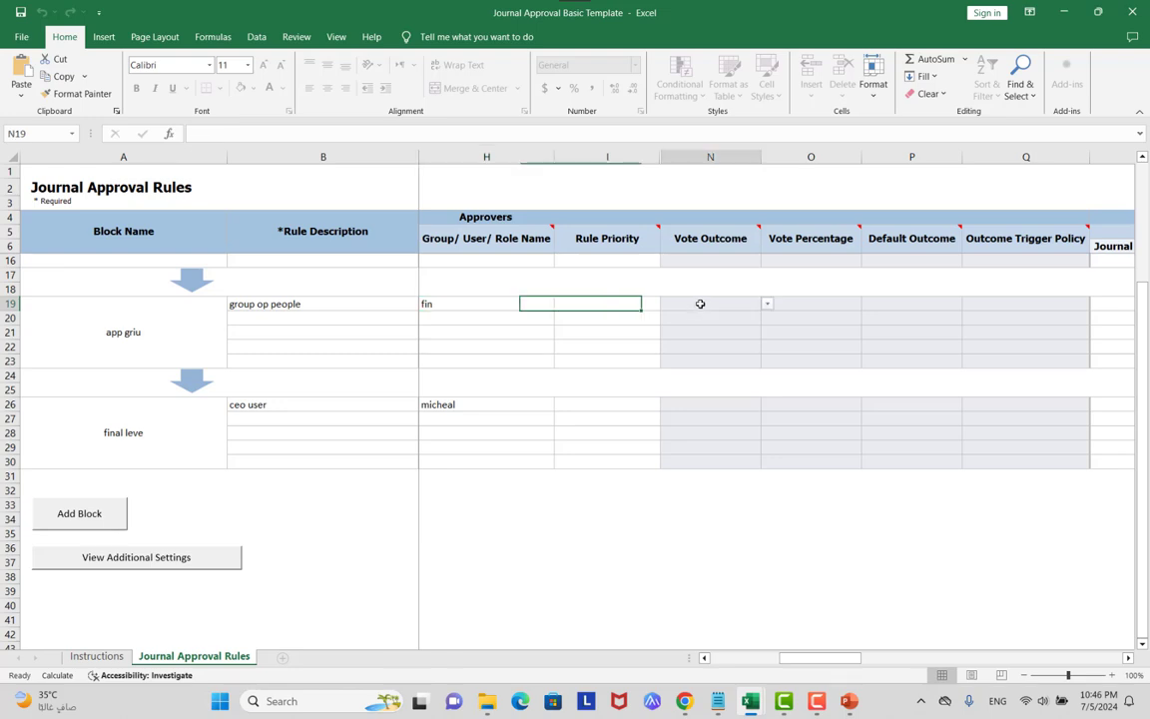
left_click(767, 304)
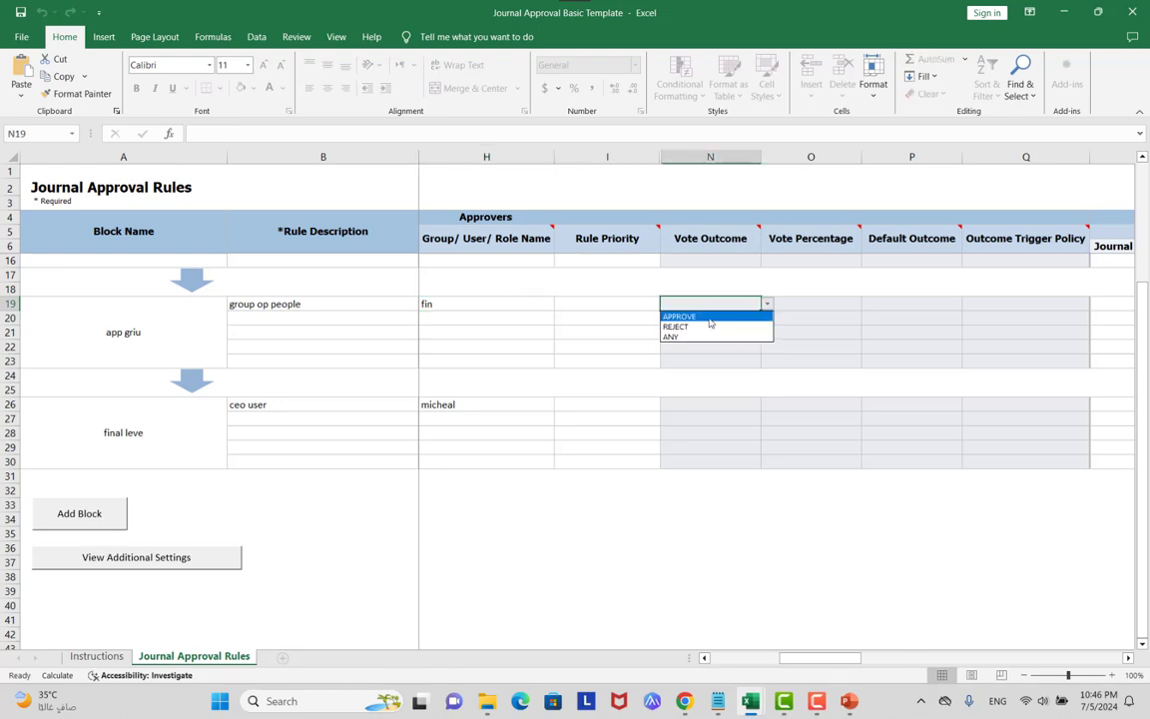
left_click(710, 317)
left_click(583, 387)
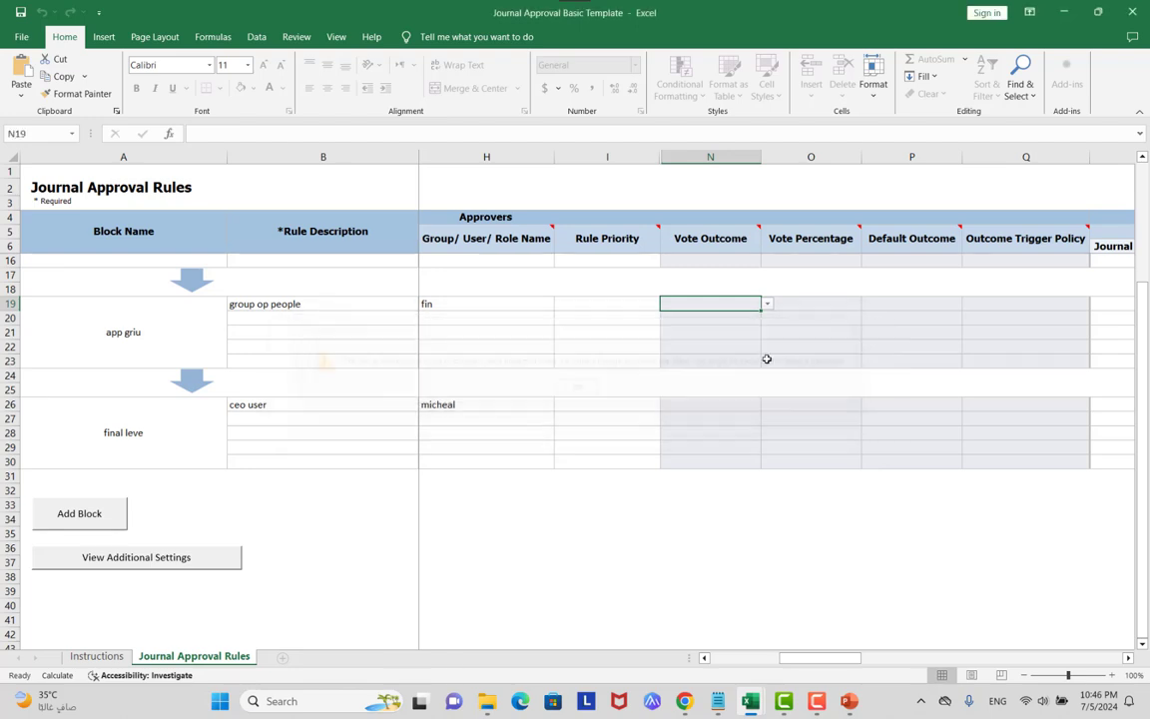
left_click(336, 37)
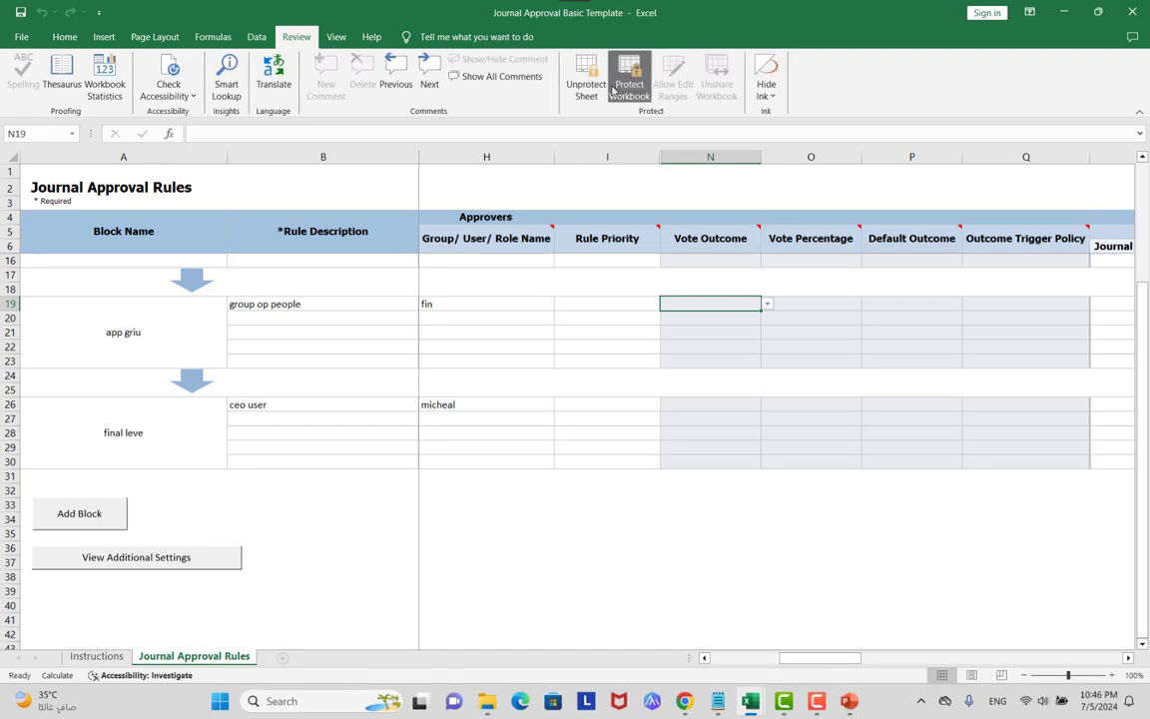
left_click(586, 82)
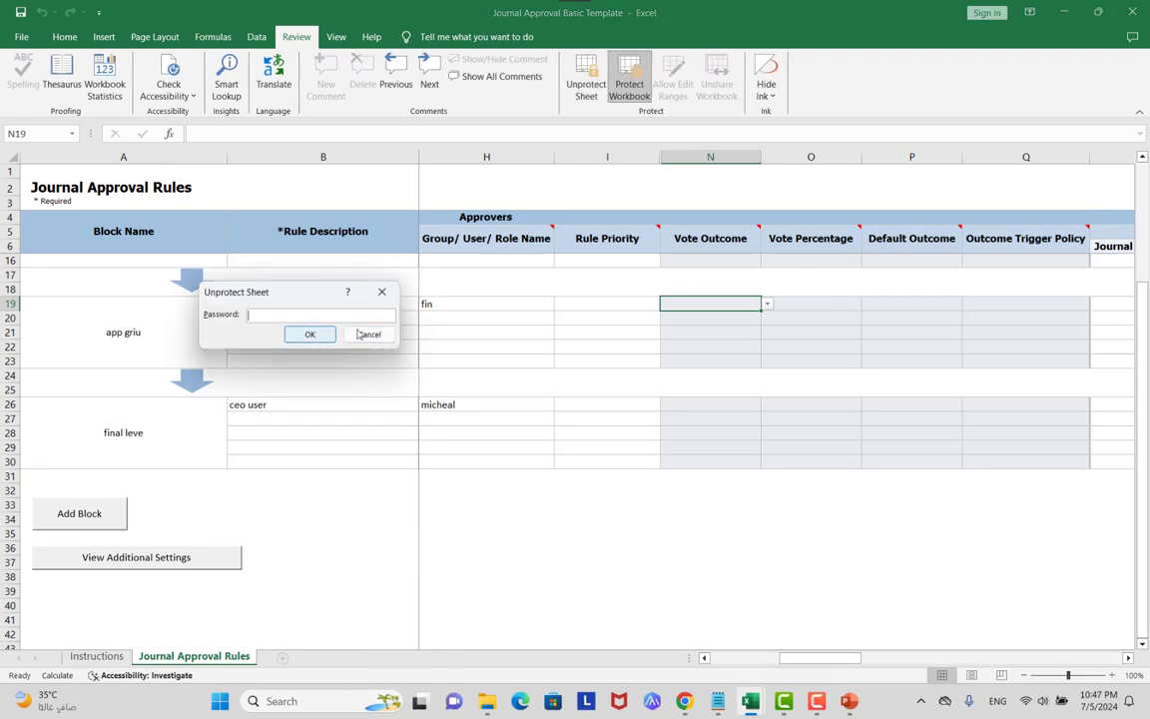
left_click(367, 334)
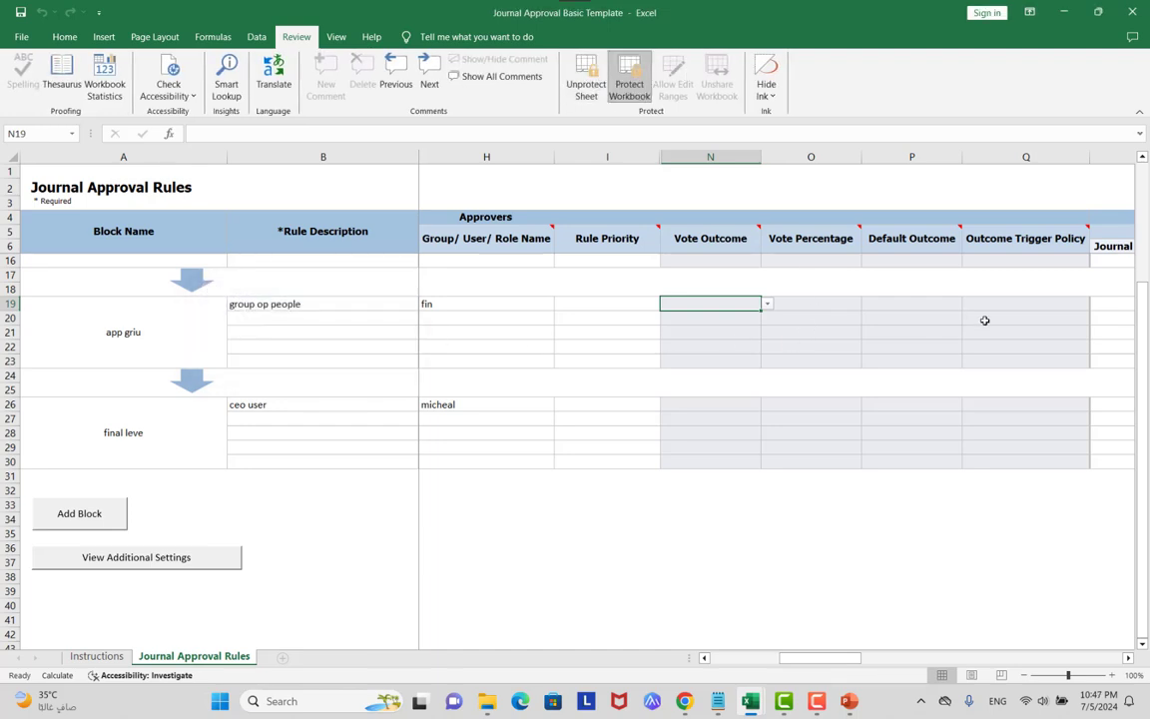
Check the Vote Outcome choices and try editing Vote Percentage O19, comparing against the voting slide.
scroll(592, 372, "up", 4)
scroll(607, 359, "down", 3)
scroll(611, 359, "up", 1)
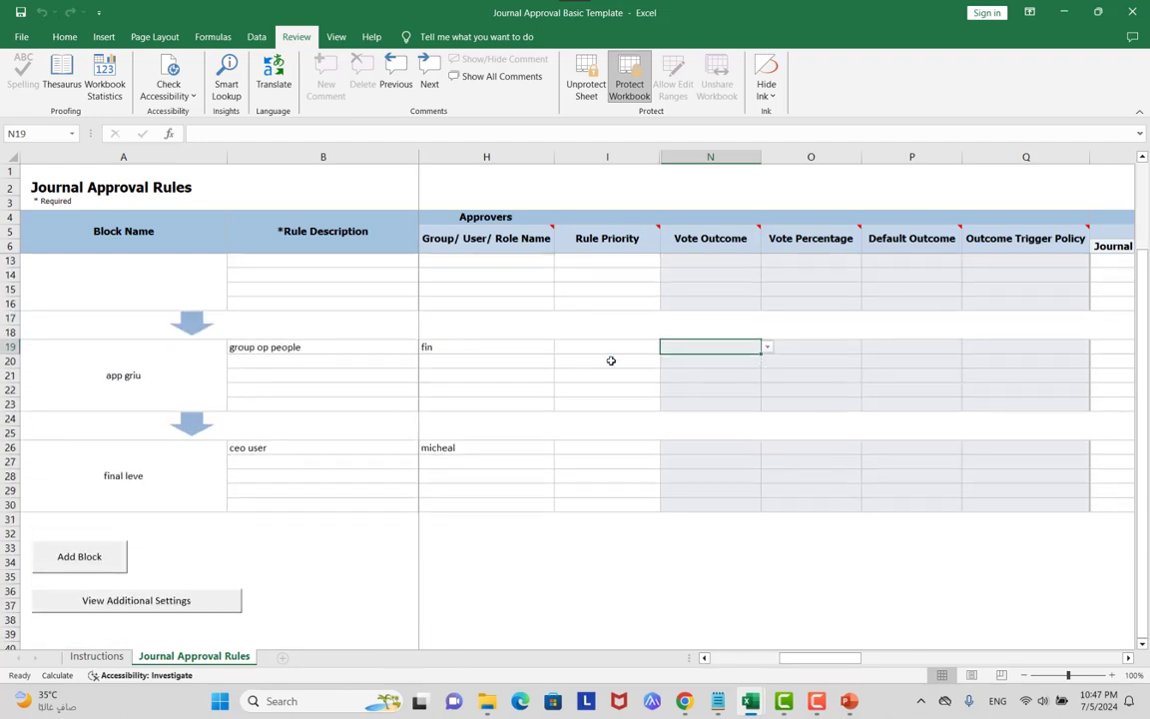
left_click(766, 346)
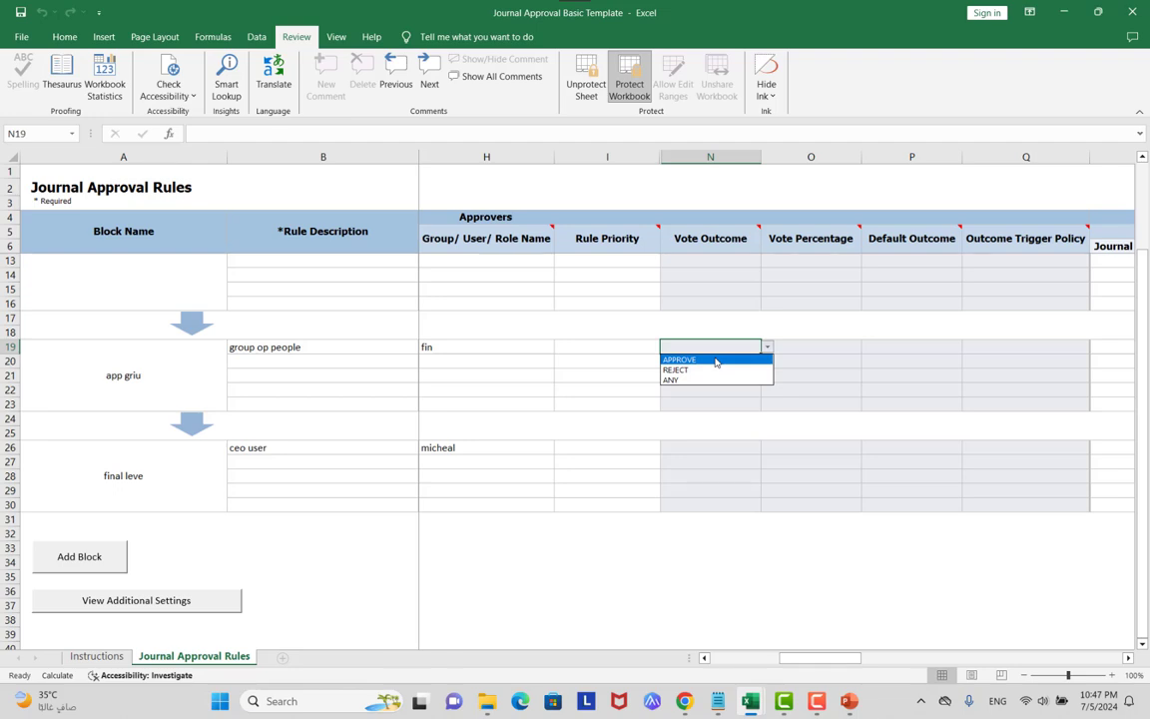
key("Escape")
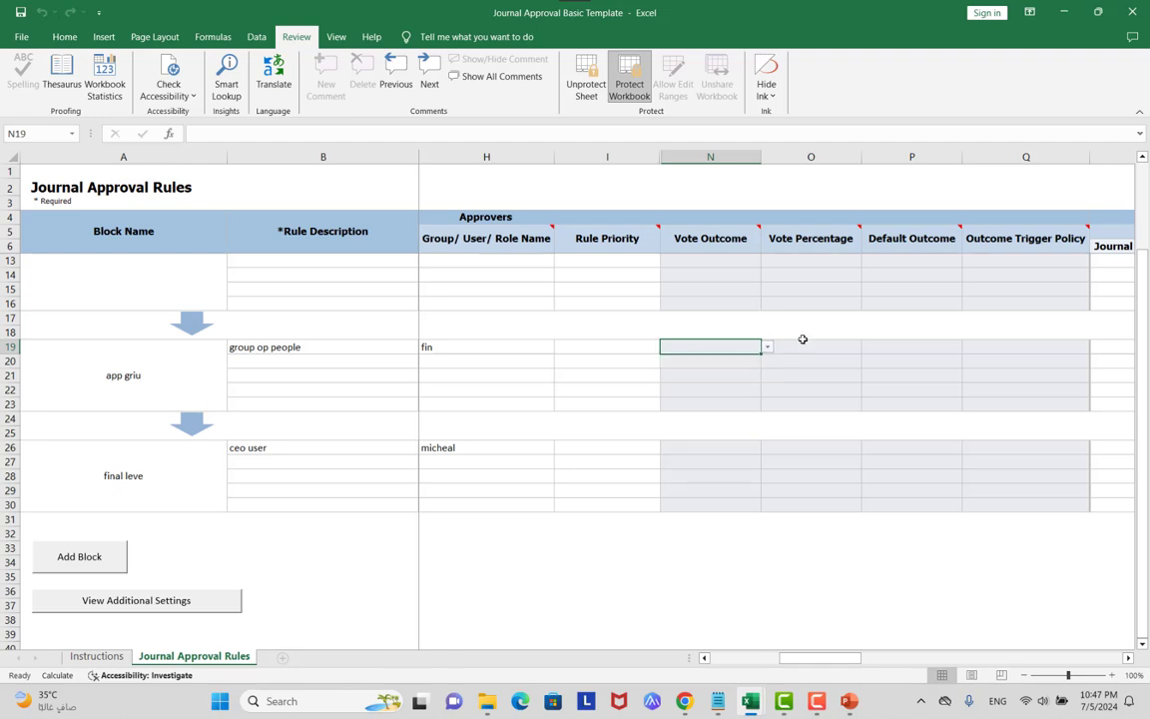
left_click(802, 348)
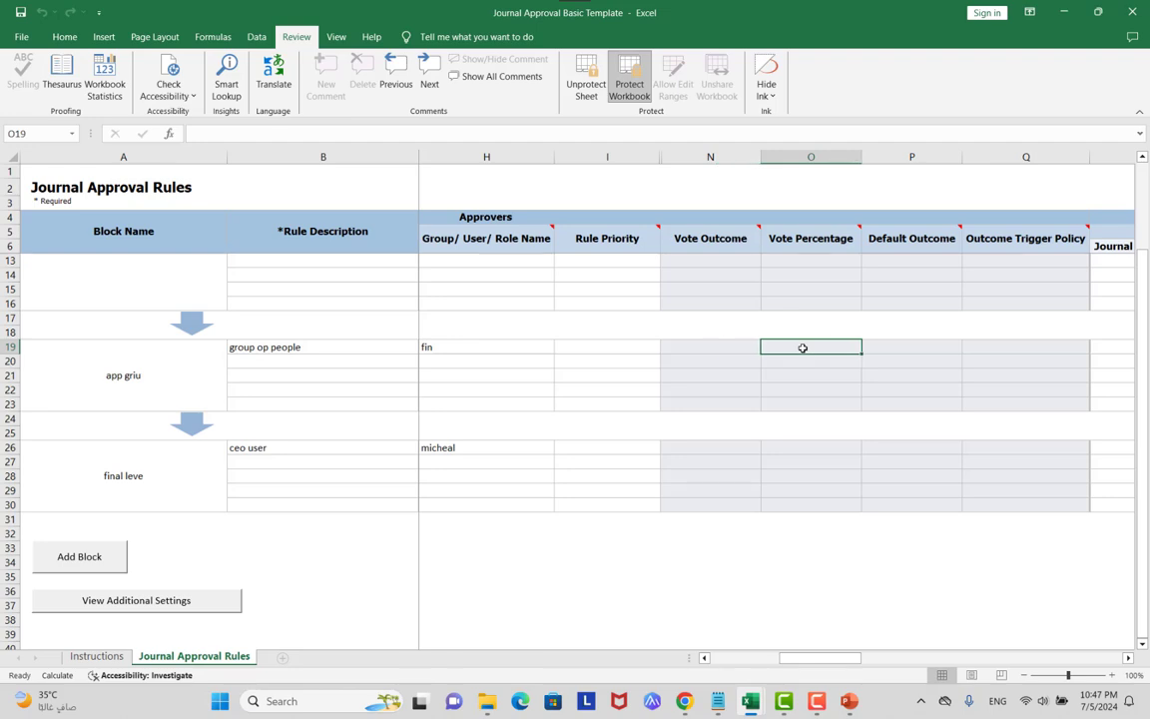
key("alt+Tab")
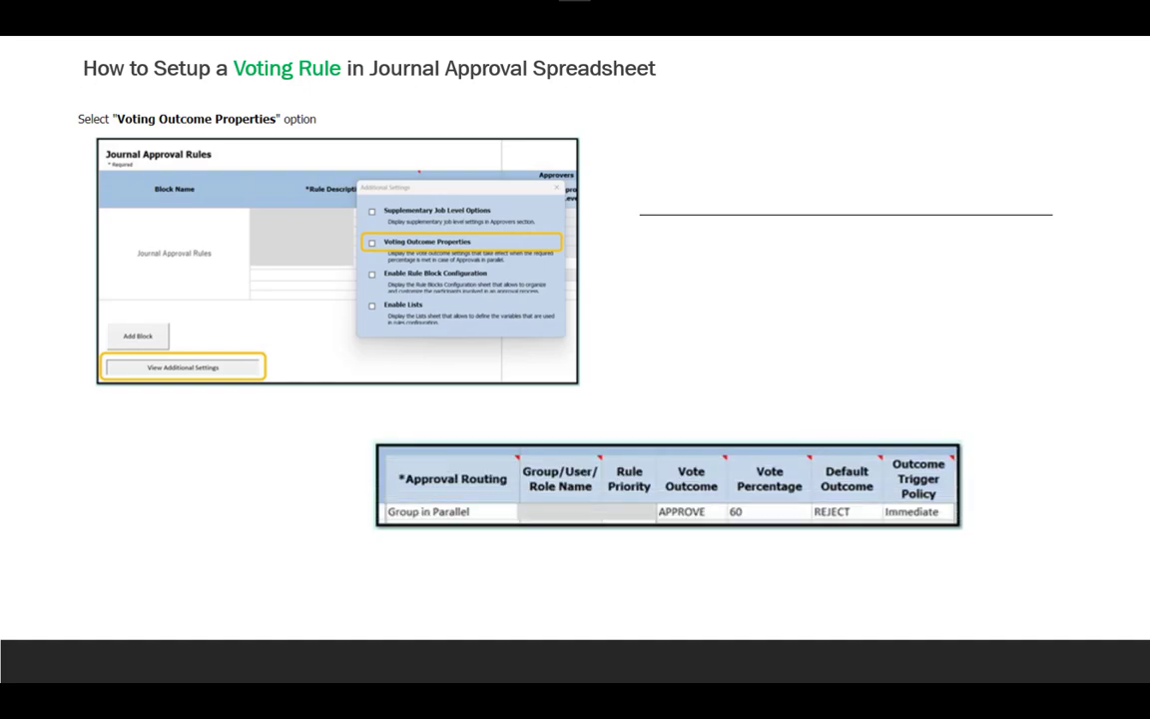
key("alt+Tab")
double_click(791, 355)
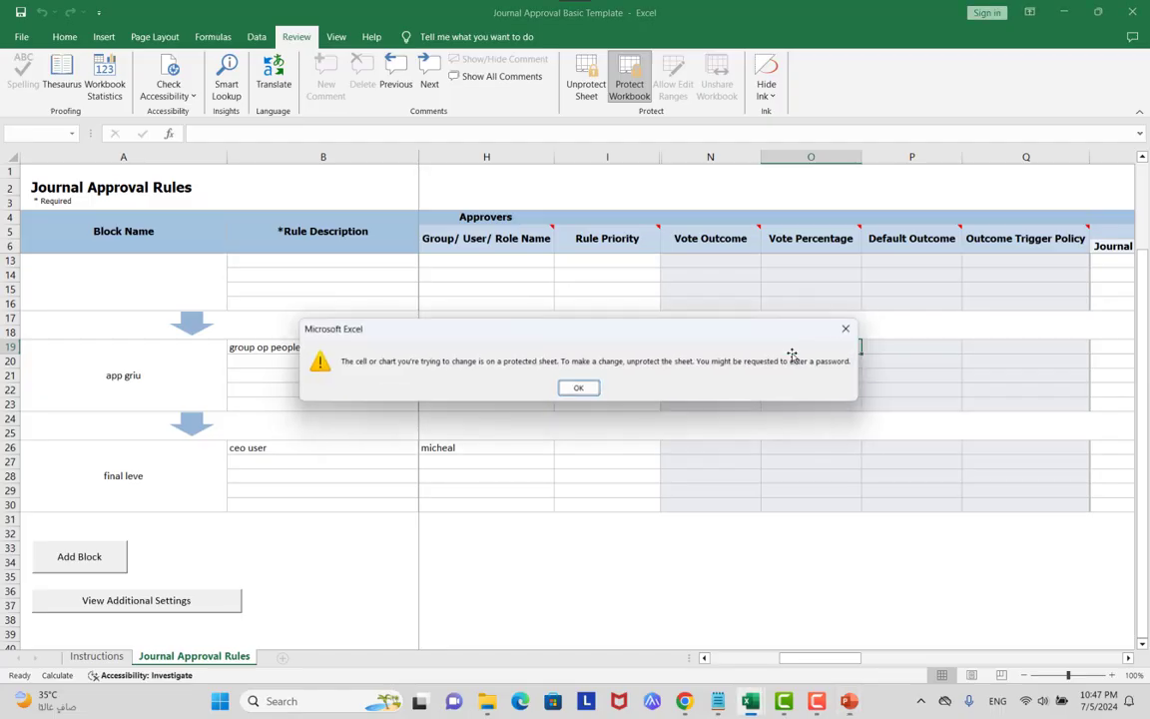
key("Return")
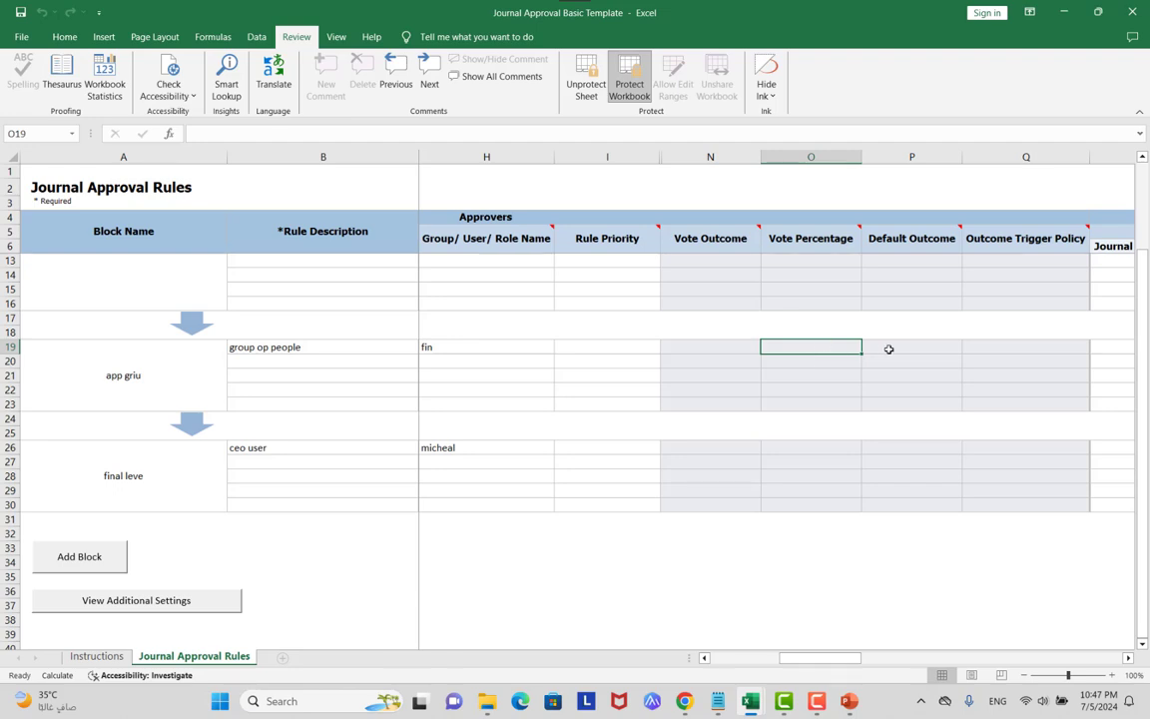
left_click(892, 346)
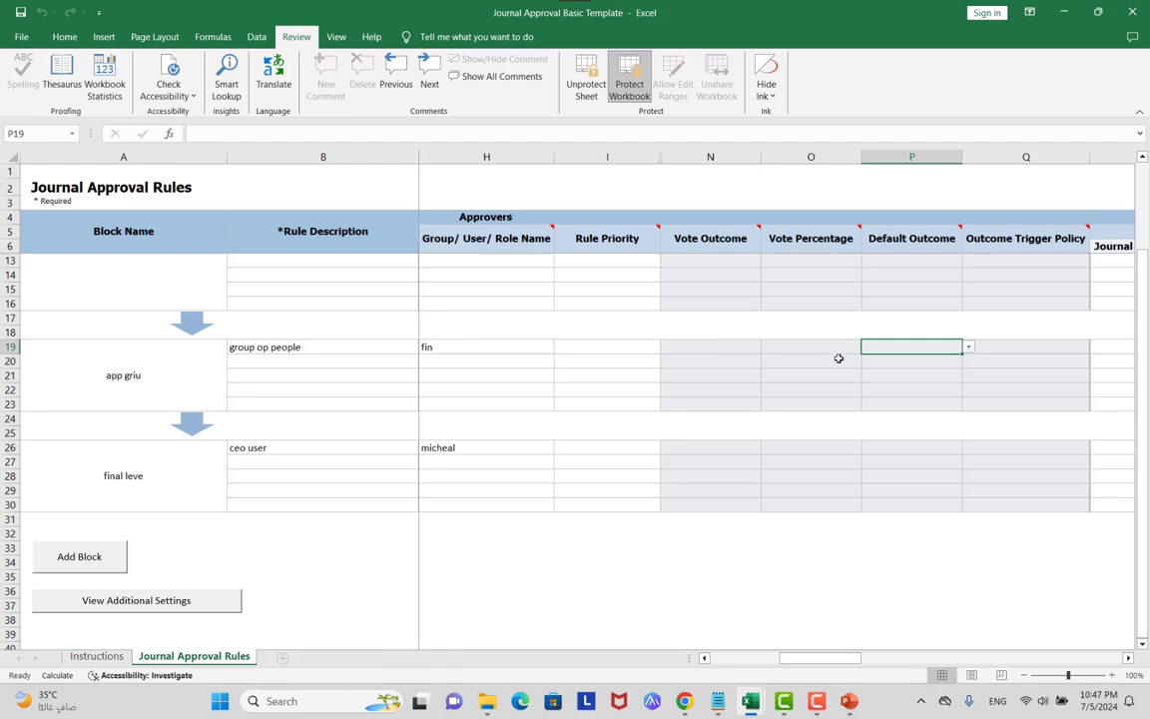
left_click(811, 346)
Test entries 60, Approve and Ap in cell O32, then undo and clear them.
left_click(805, 530)
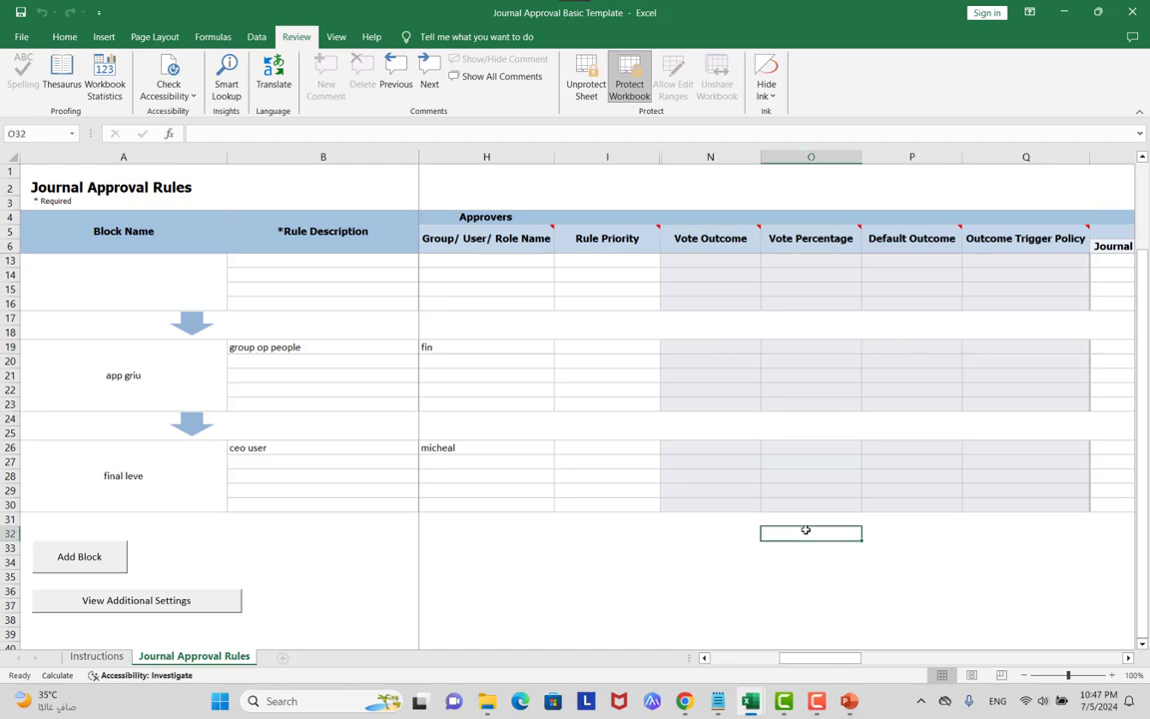
type("60")
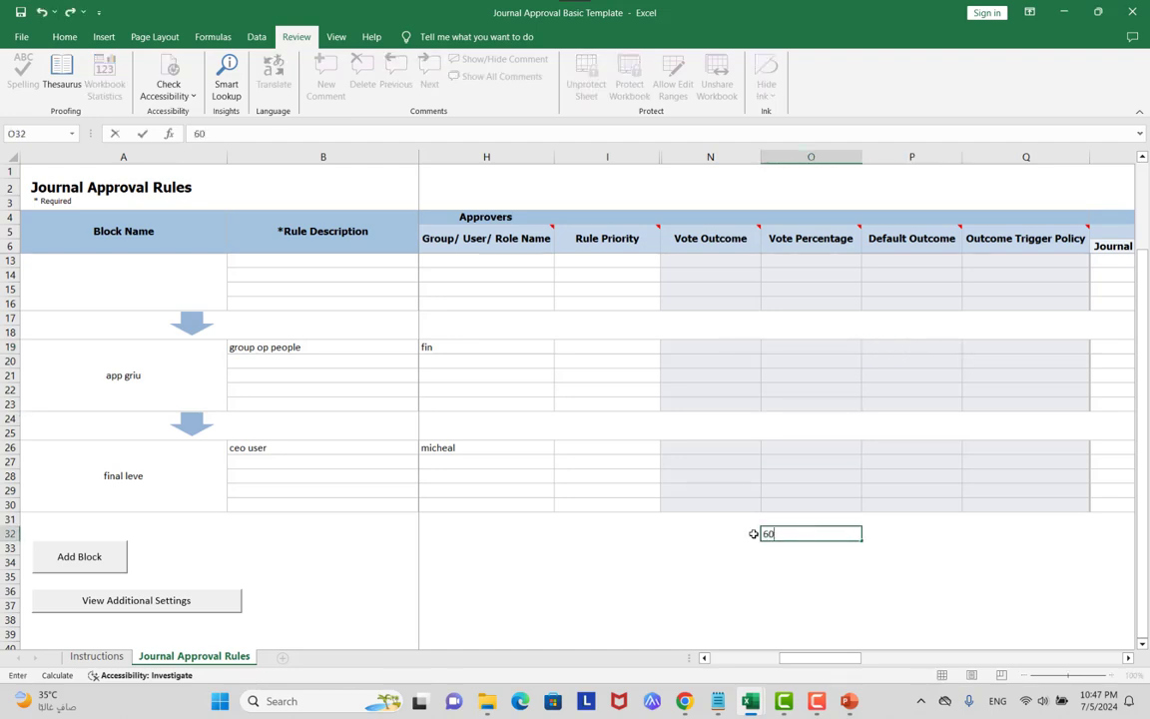
left_click(734, 531)
key("ctrl+z")
type("Appro")
left_click(708, 535)
left_click(781, 535)
key("Delete")
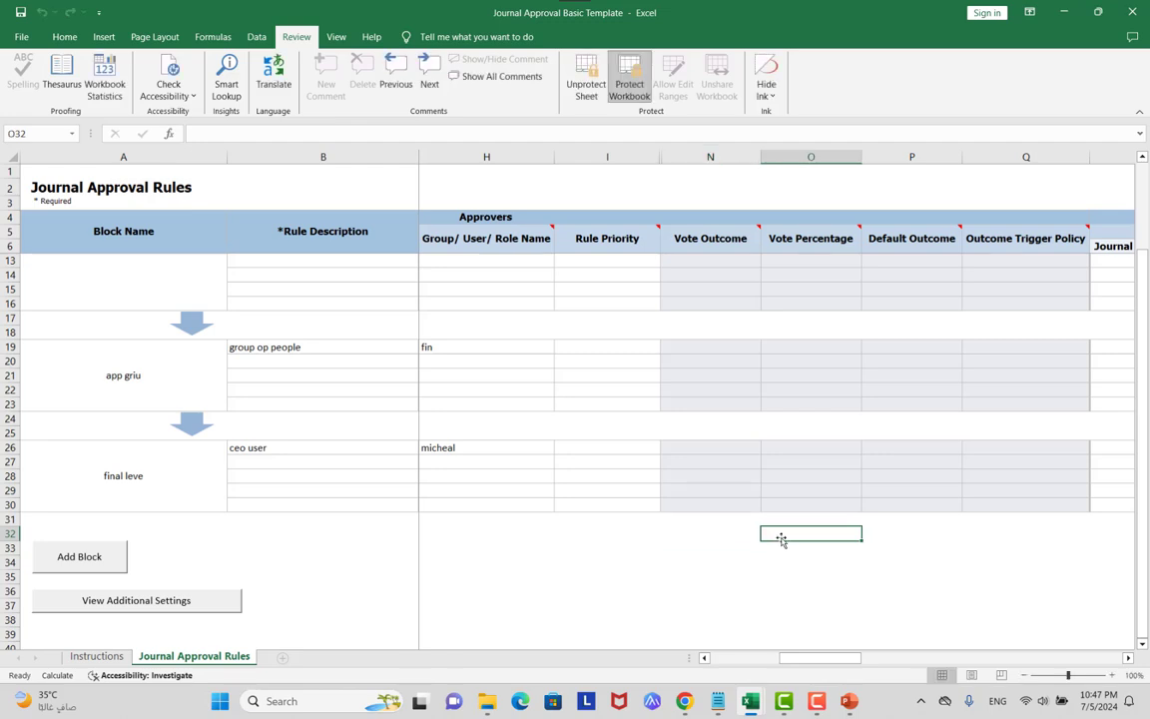
type("Ap")
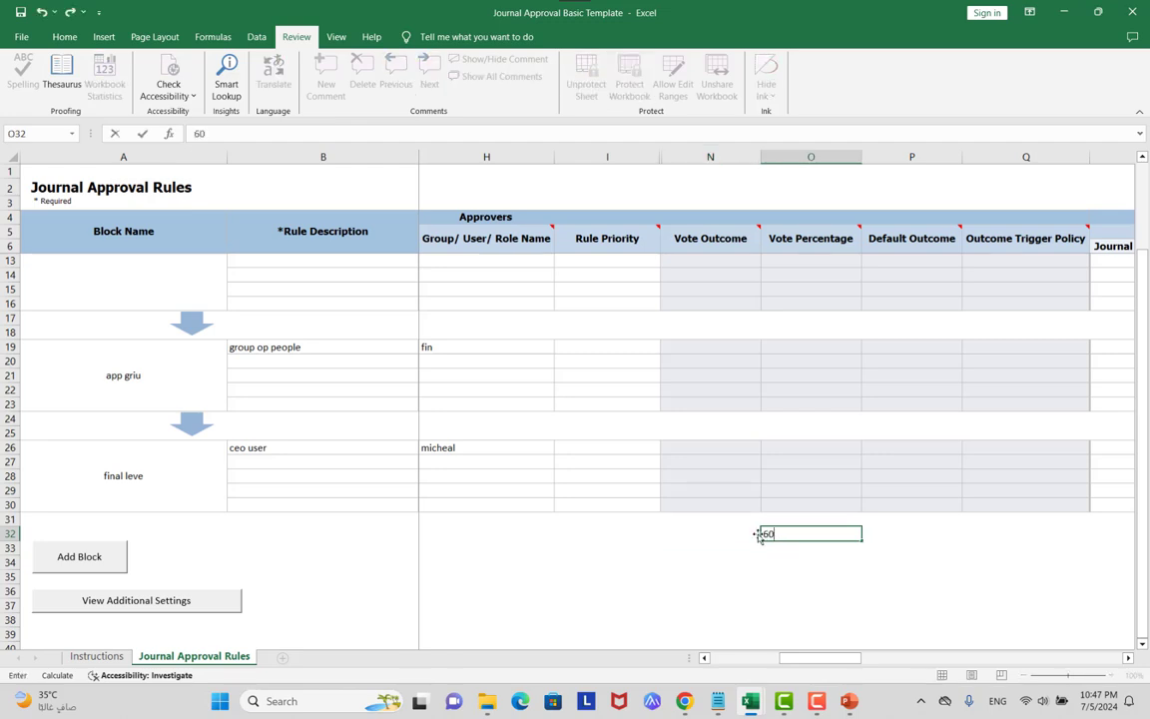
key("Escape")
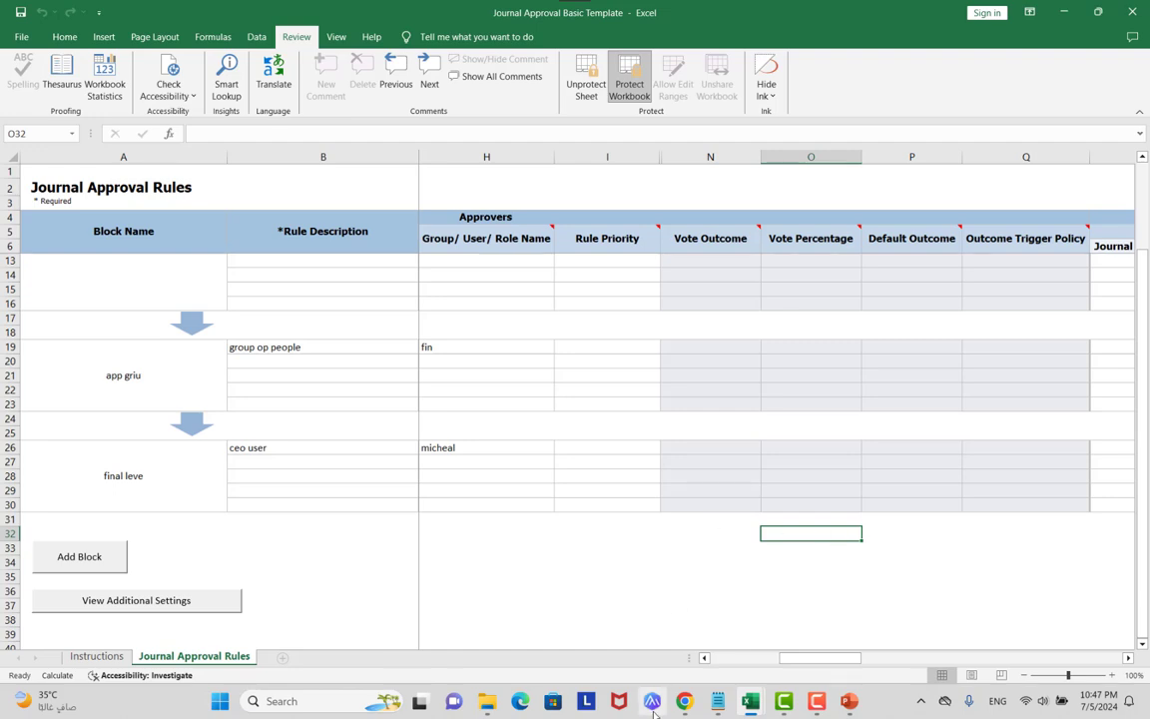
In the Book1 workbook, enter 60 in F16 and approve in E16.
mouse_move(756, 705)
left_click(681, 624)
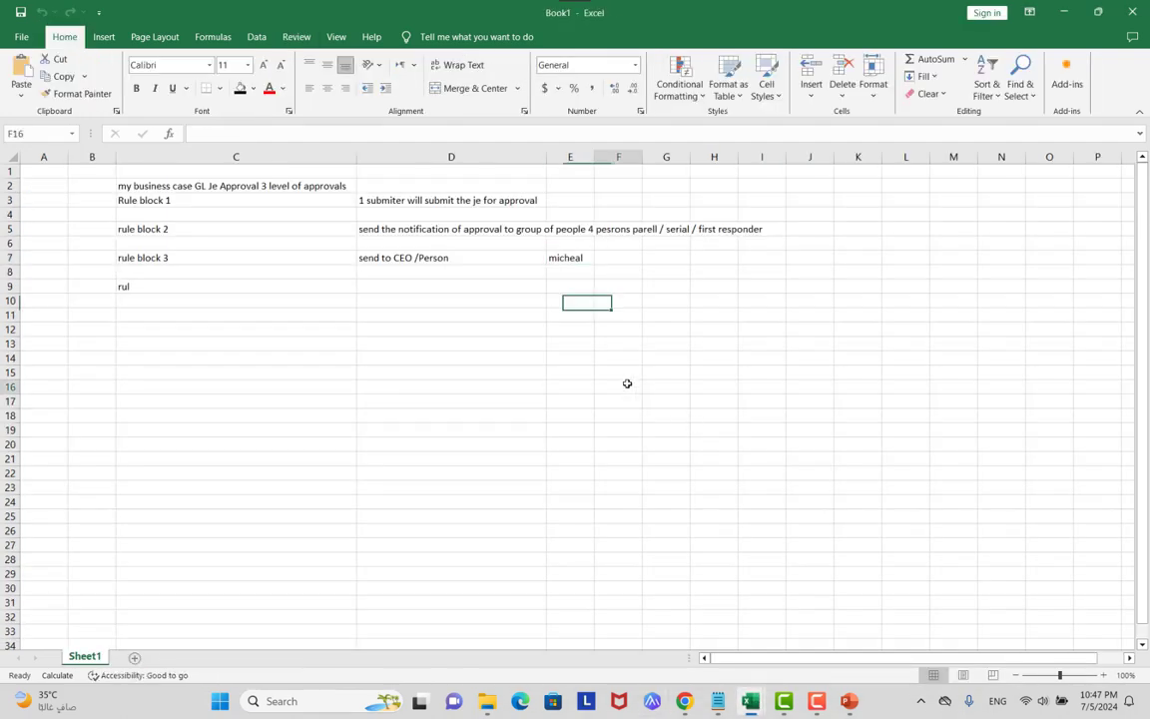
type("60")
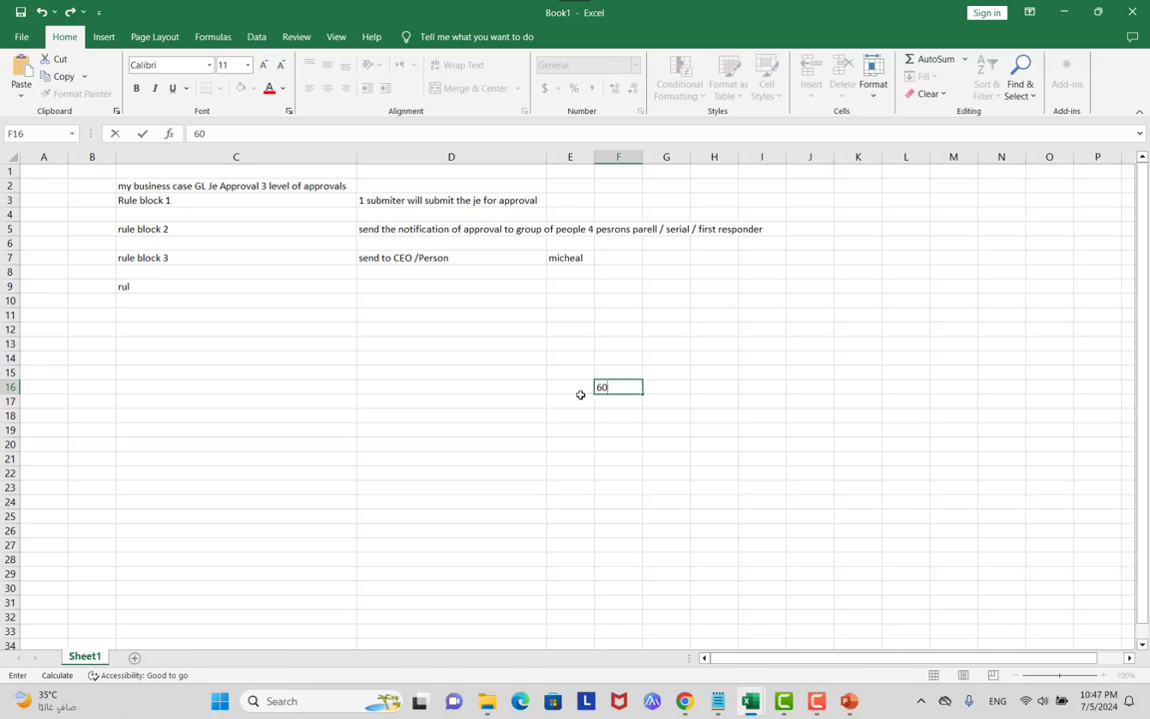
left_click(572, 398)
left_click(573, 386)
type("ap")
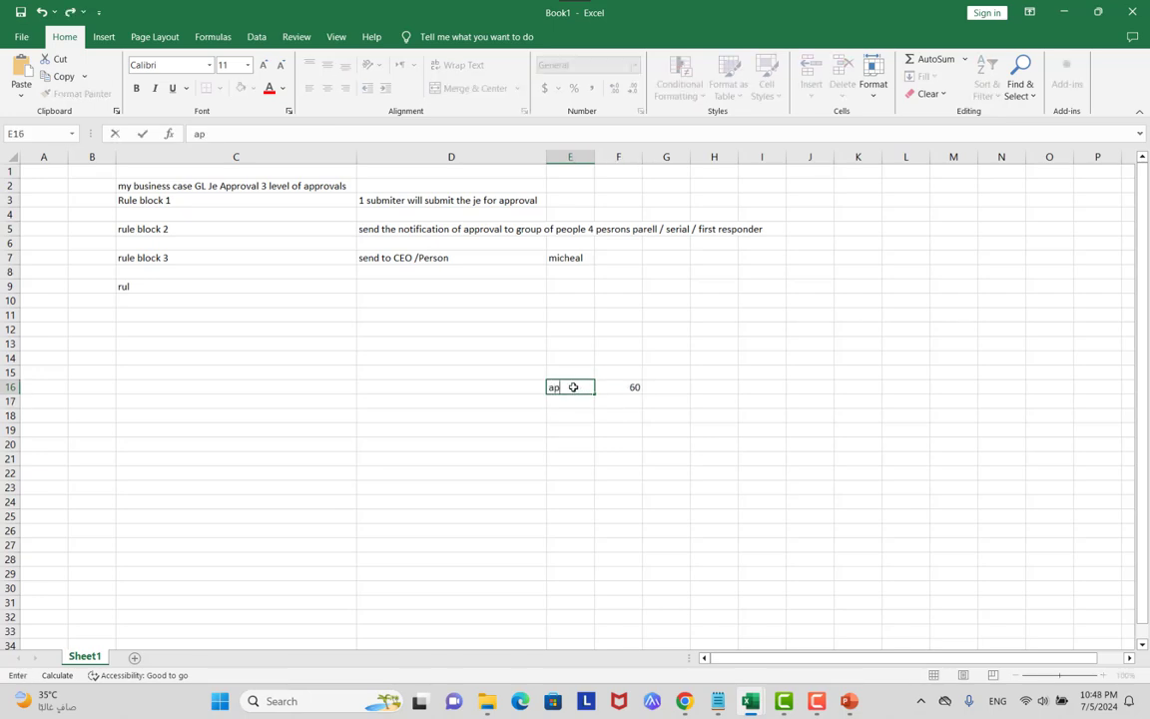
type("prove")
left_click(634, 403)
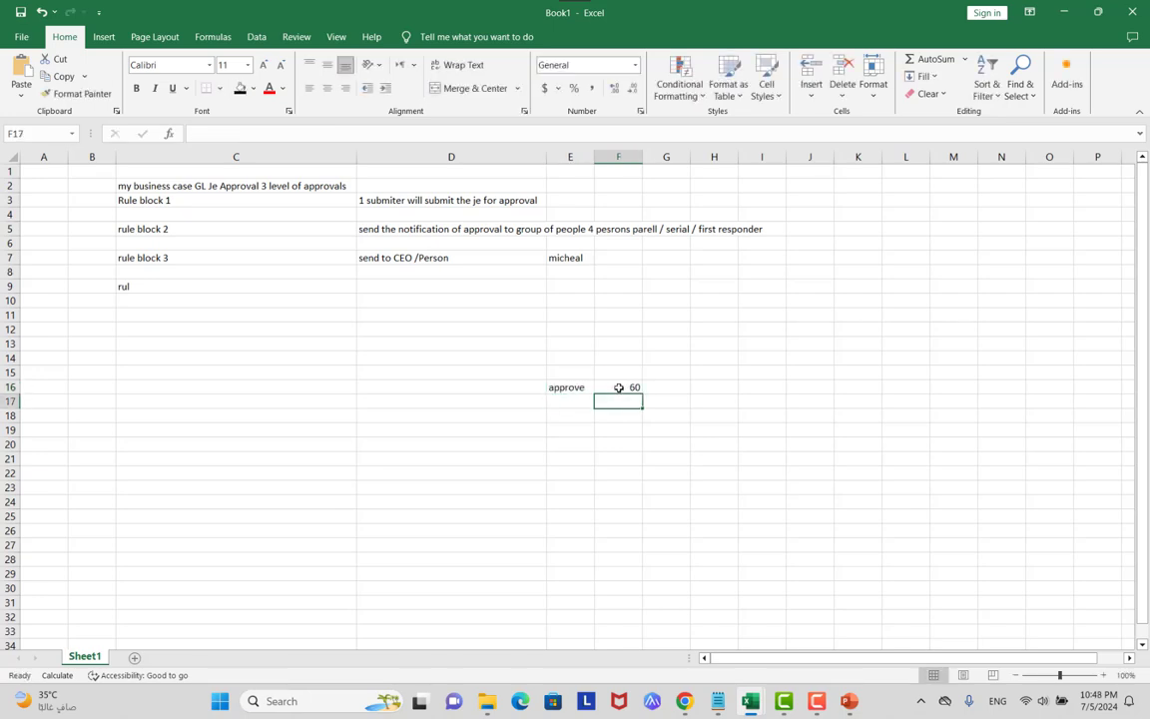
left_click(631, 391)
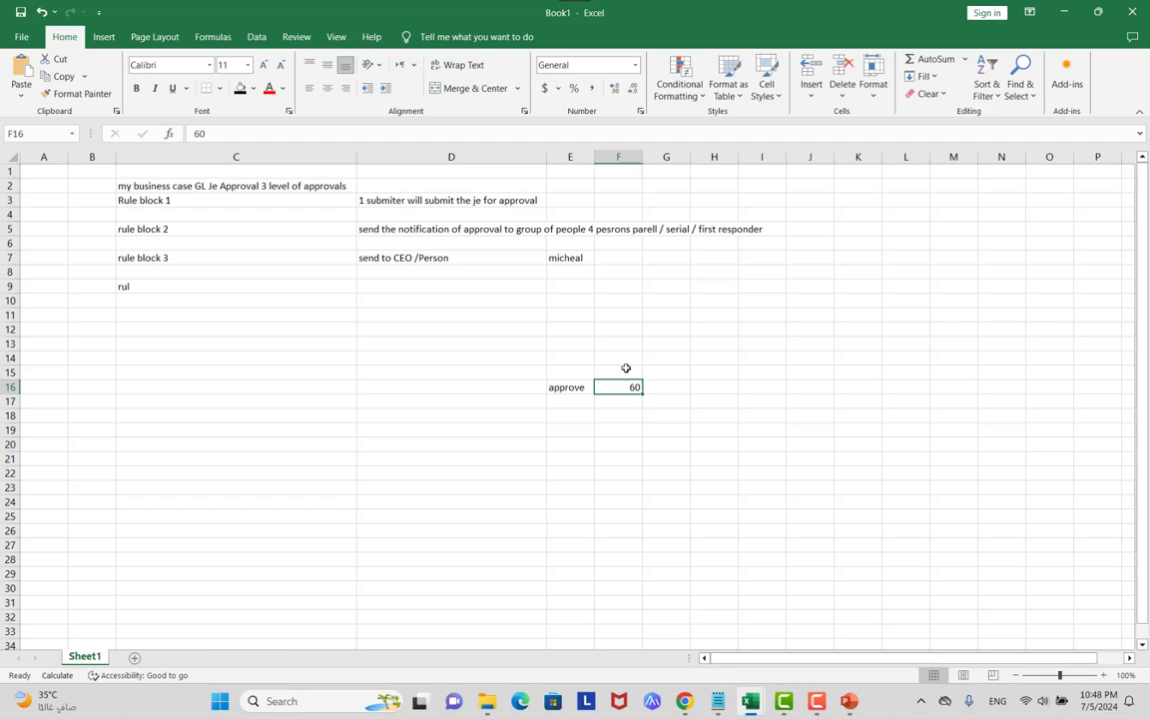
Reselect the approve entry in E16, then return to the Voting Rule slide show.
left_click(564, 229)
key("Down")
key("Down")
key("Down")
key("Down")
key("Down")
key("Down")
key("Down")
key("Down")
key("Down")
key("Down")
key("Down")
key("Down")
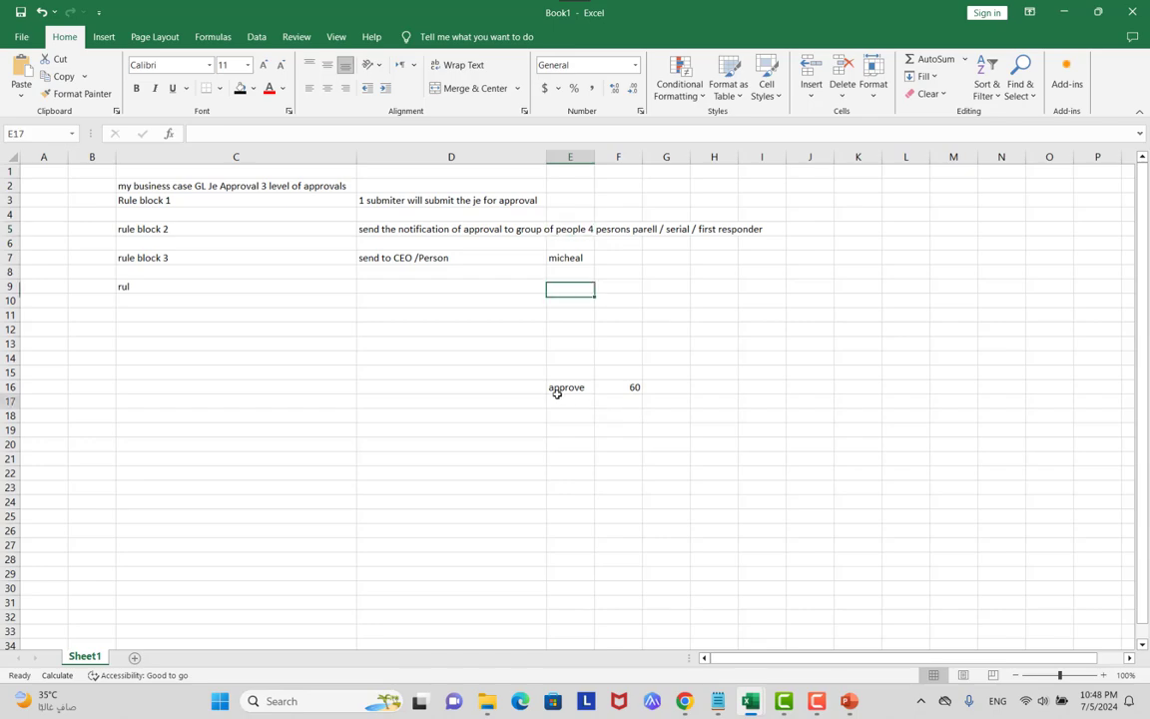
left_click(557, 385)
key("alt+Tab")
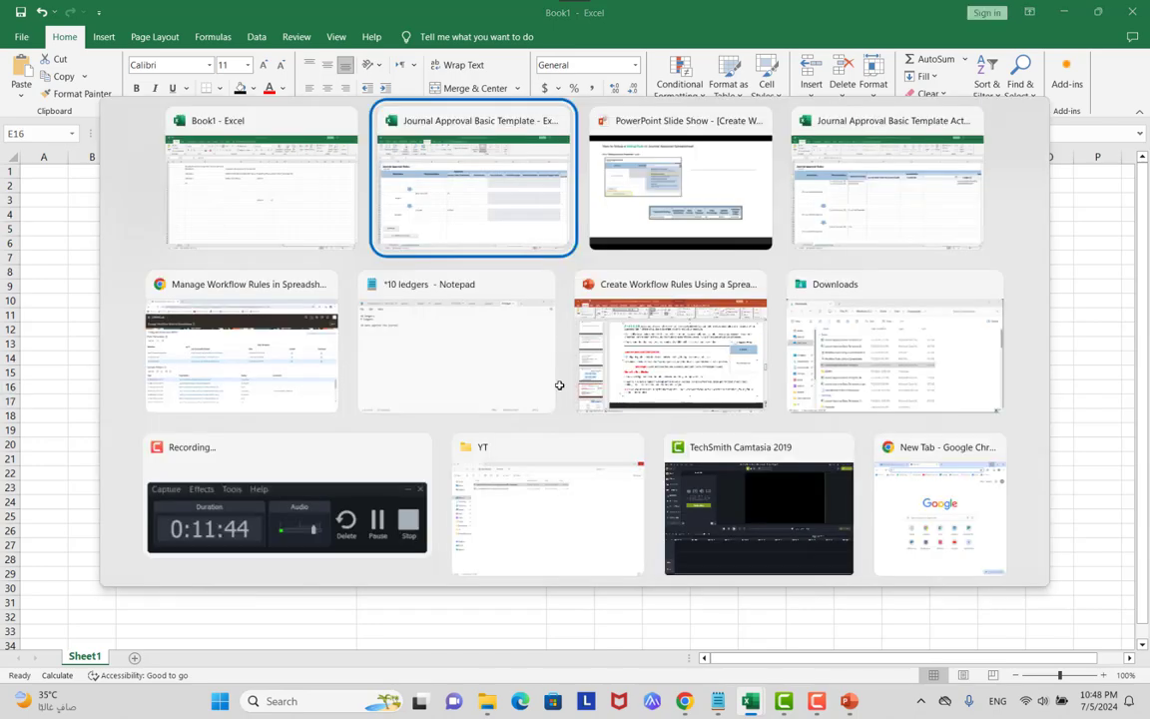
key("alt+Tab")
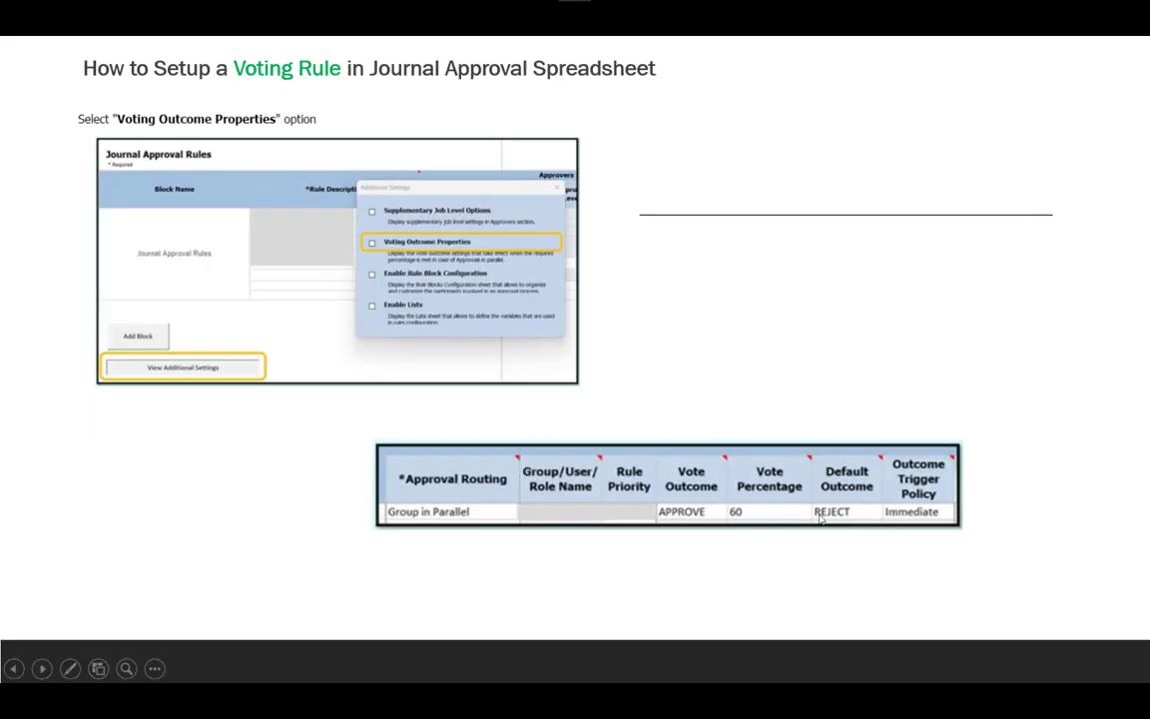